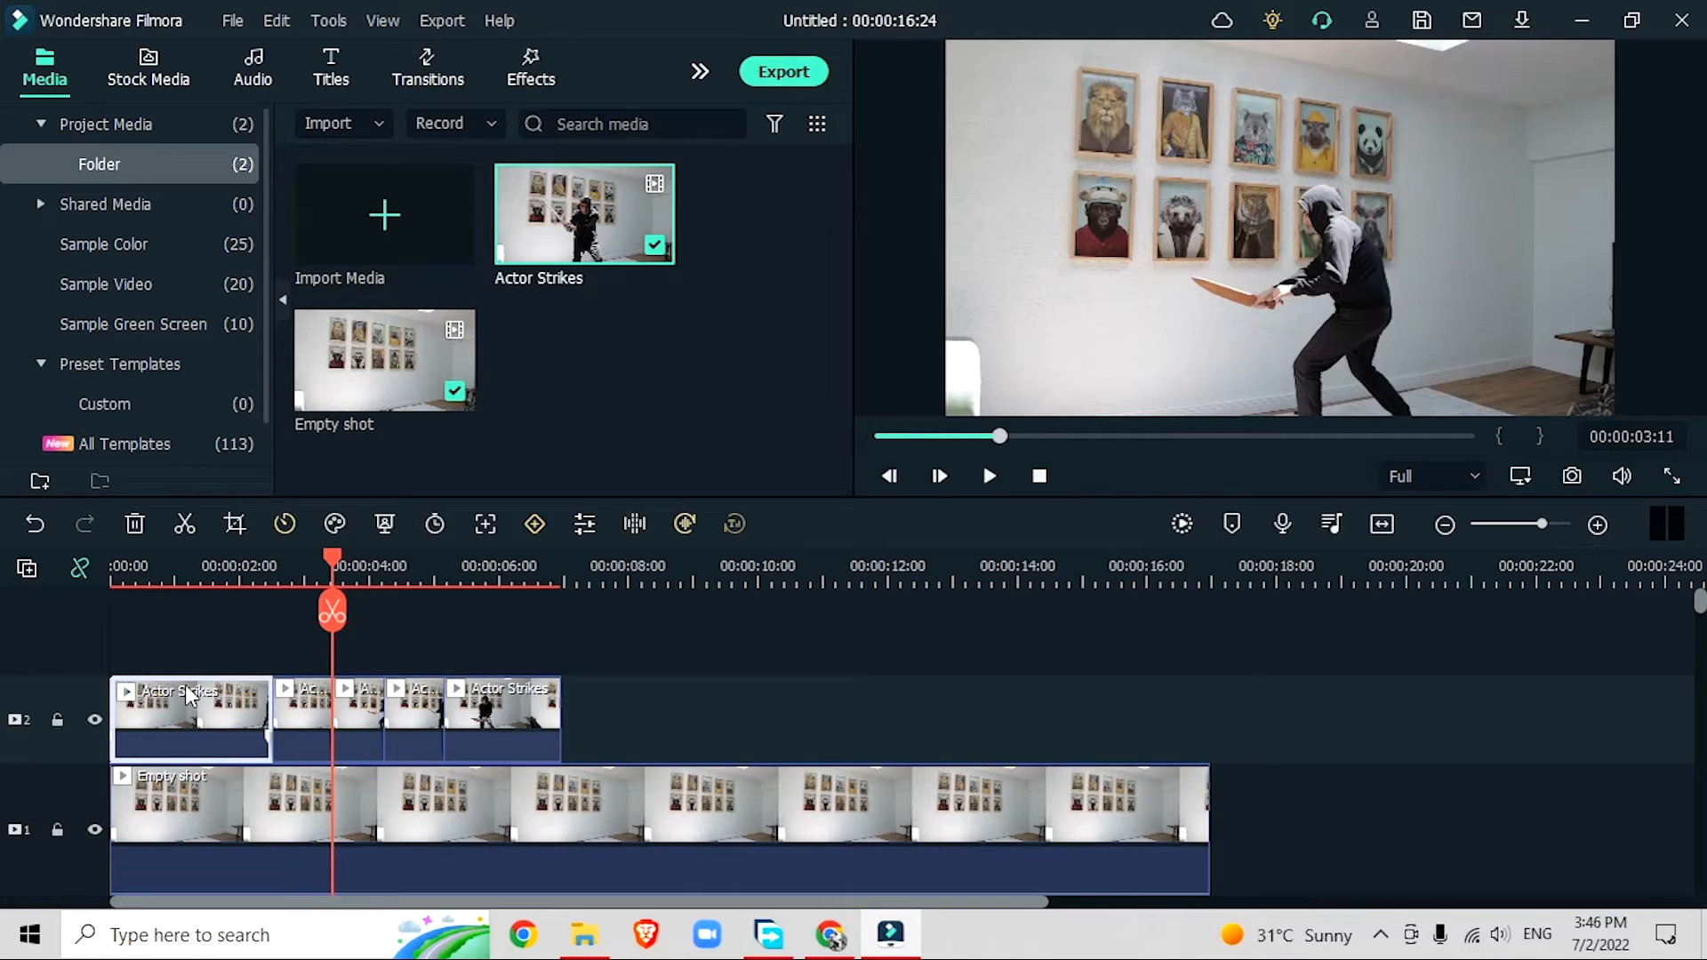
Step: Move the second Actor Strikes clip to the track below the first and add a freeze frame at its start
drag(299, 711, 297, 819)
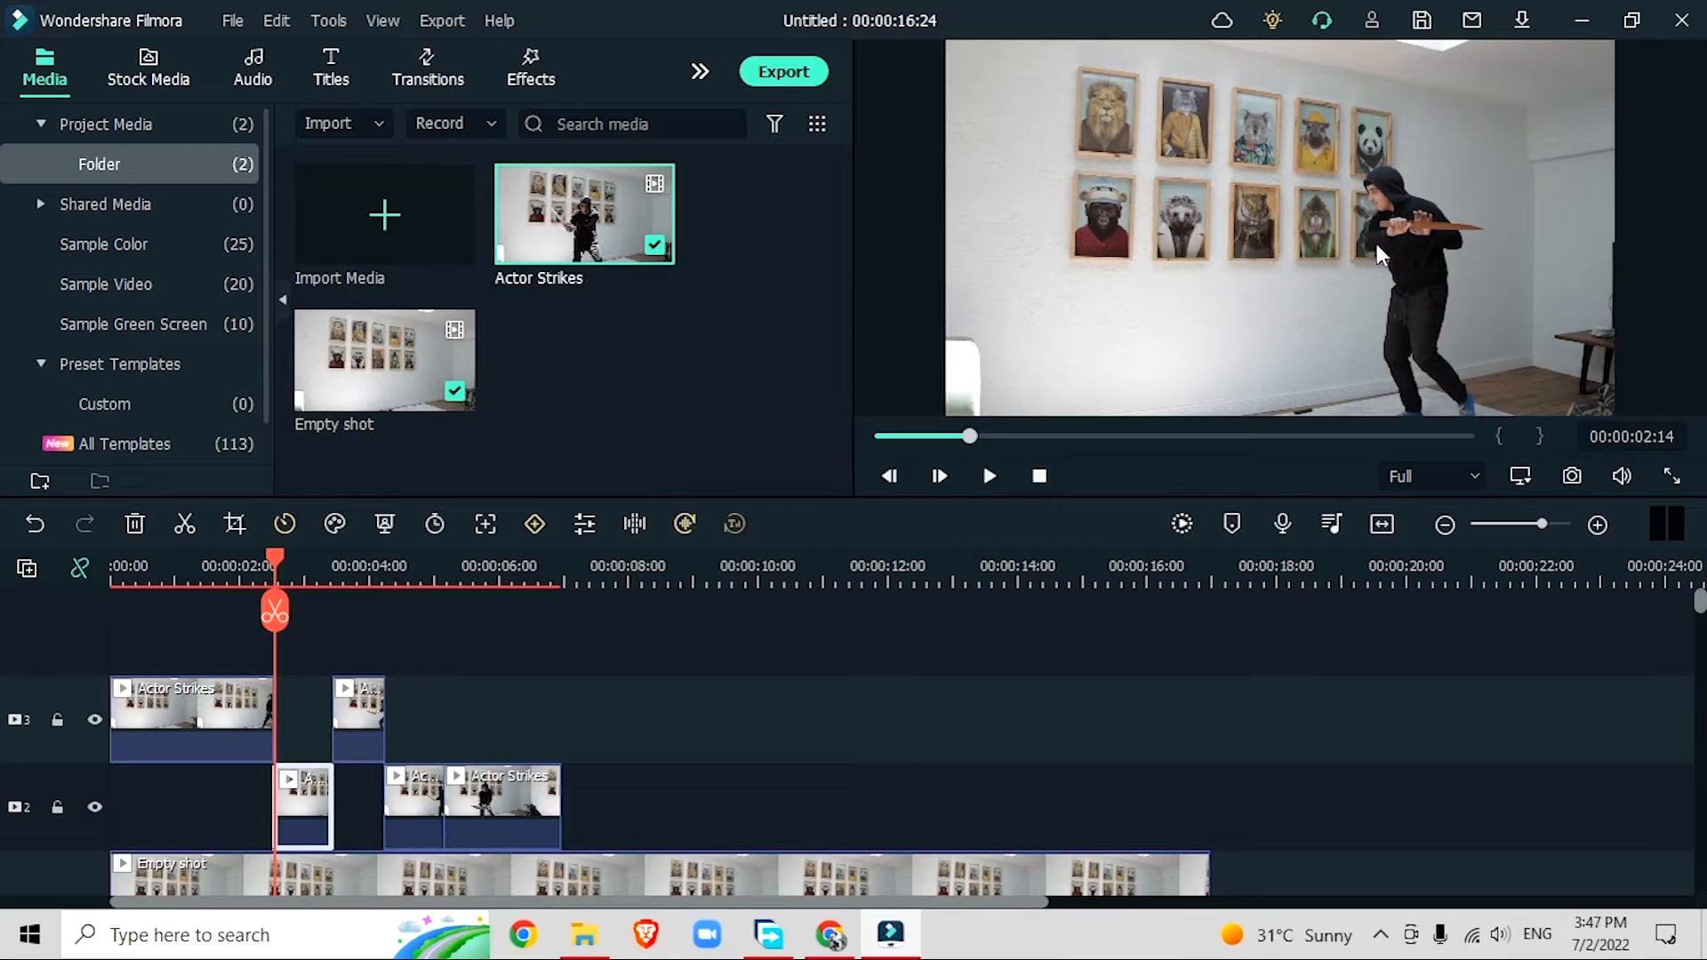
right_click(302, 780)
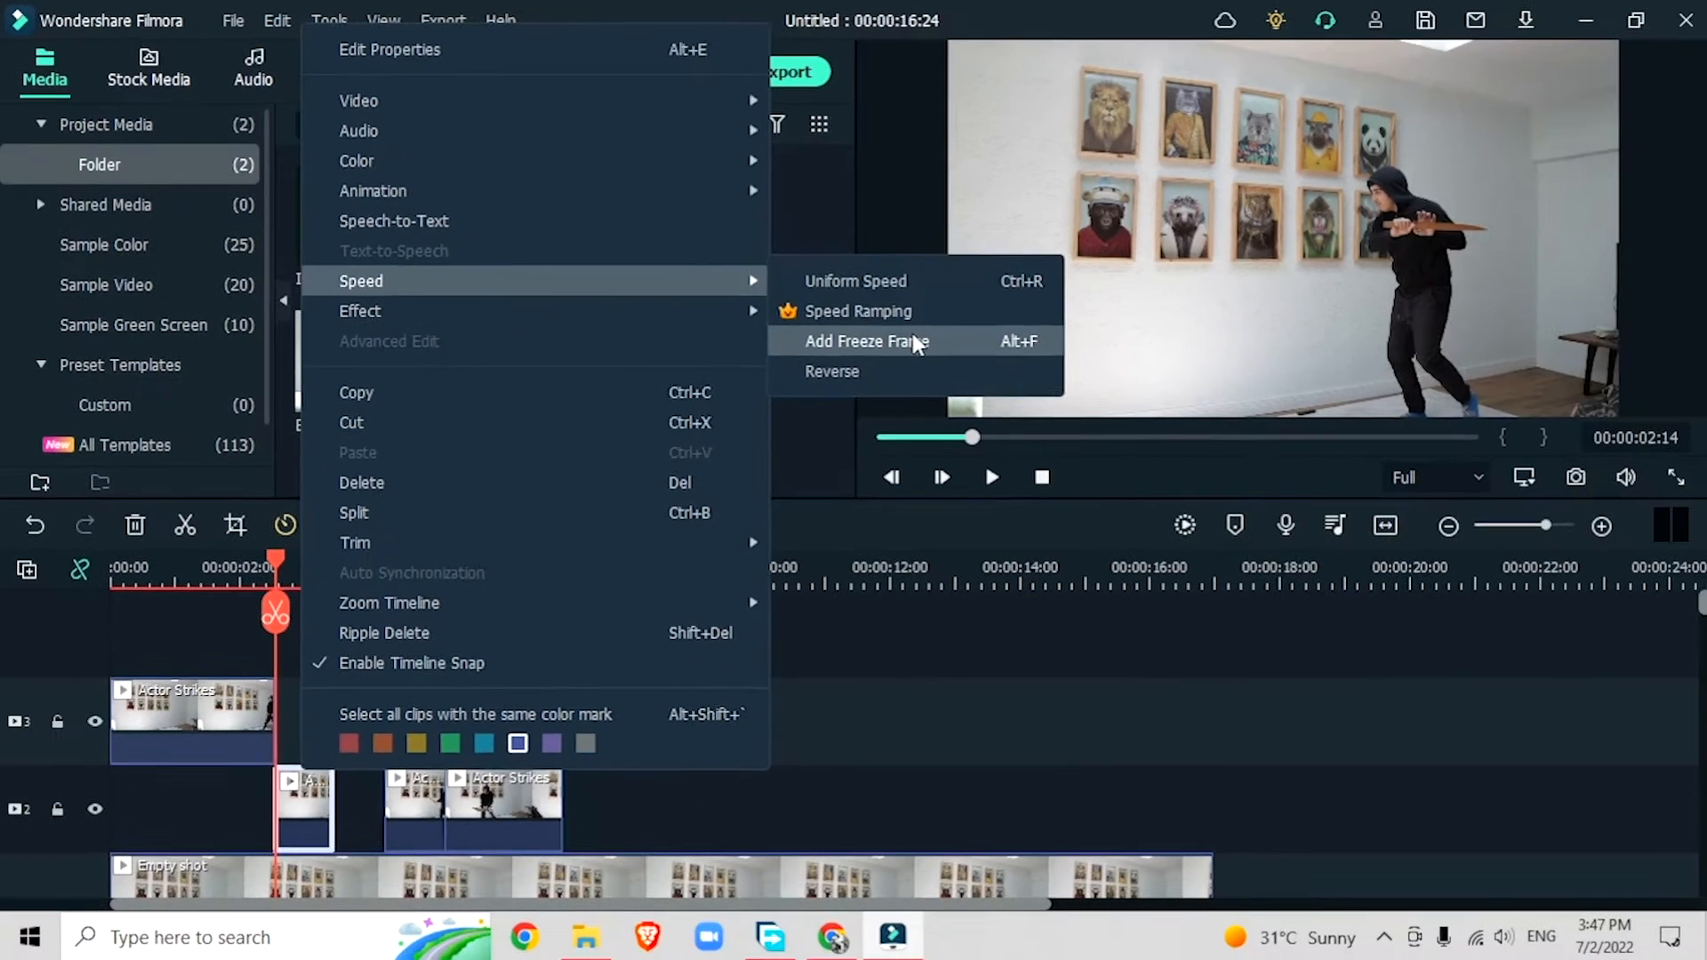
click(916, 342)
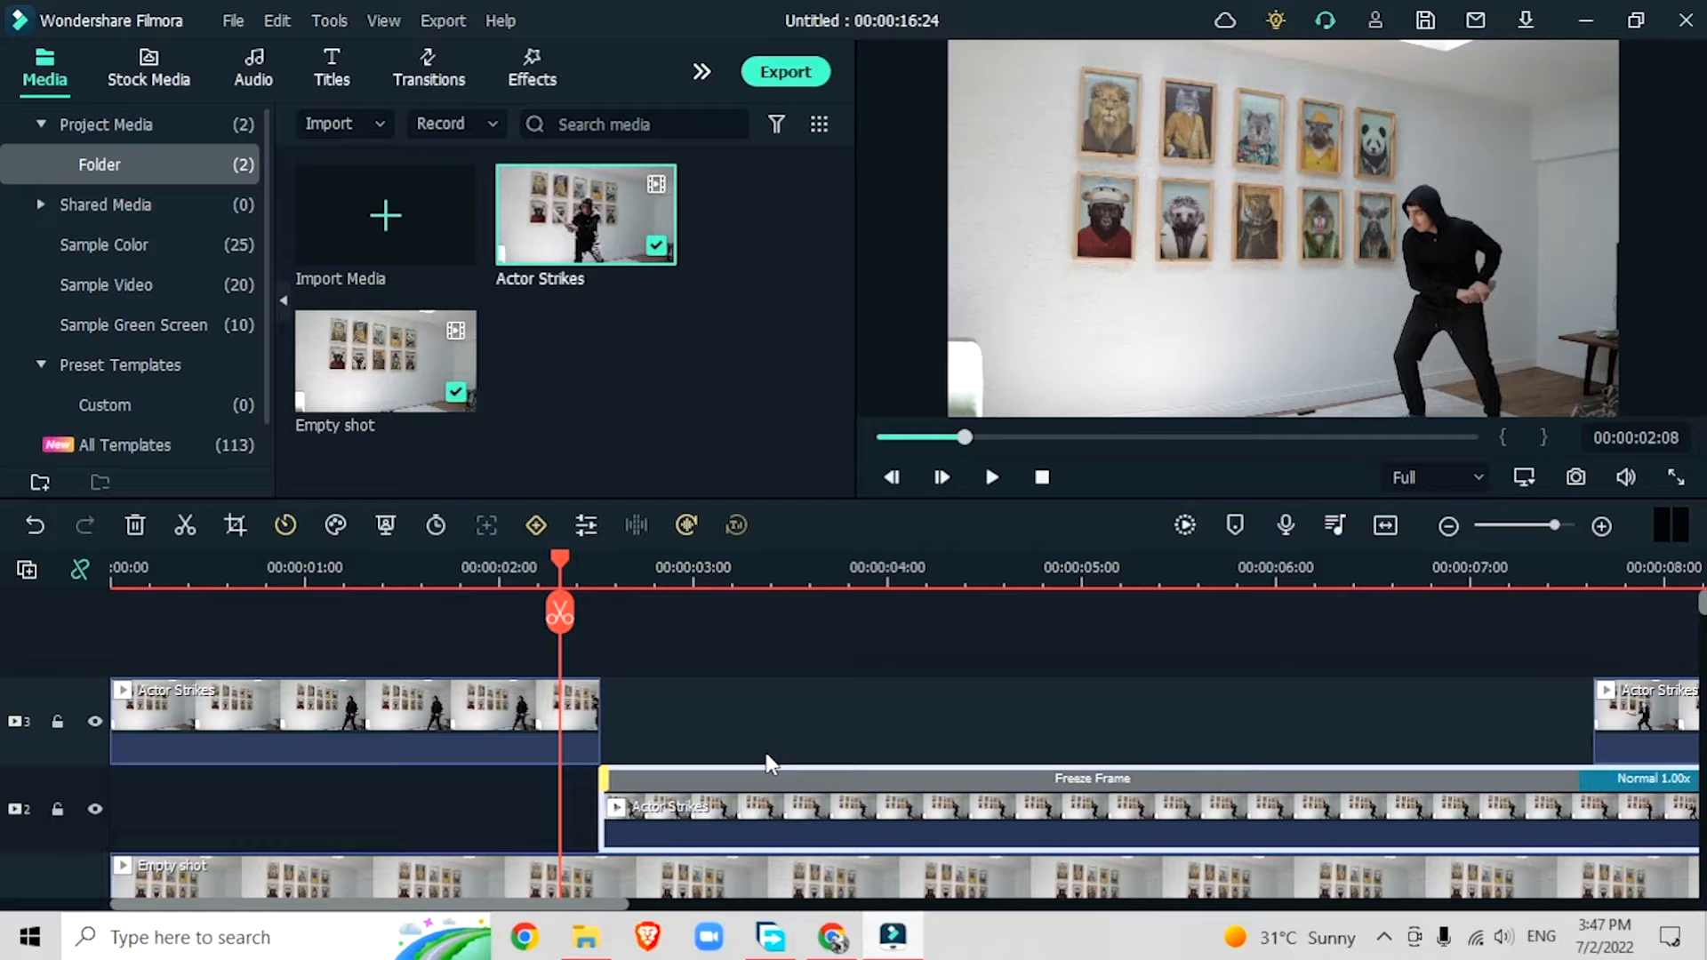
Step: Trim the first freeze-frame clip to two frames and move the following Actor Strikes clips back against it on alternating tracks
key(ctrl+z)
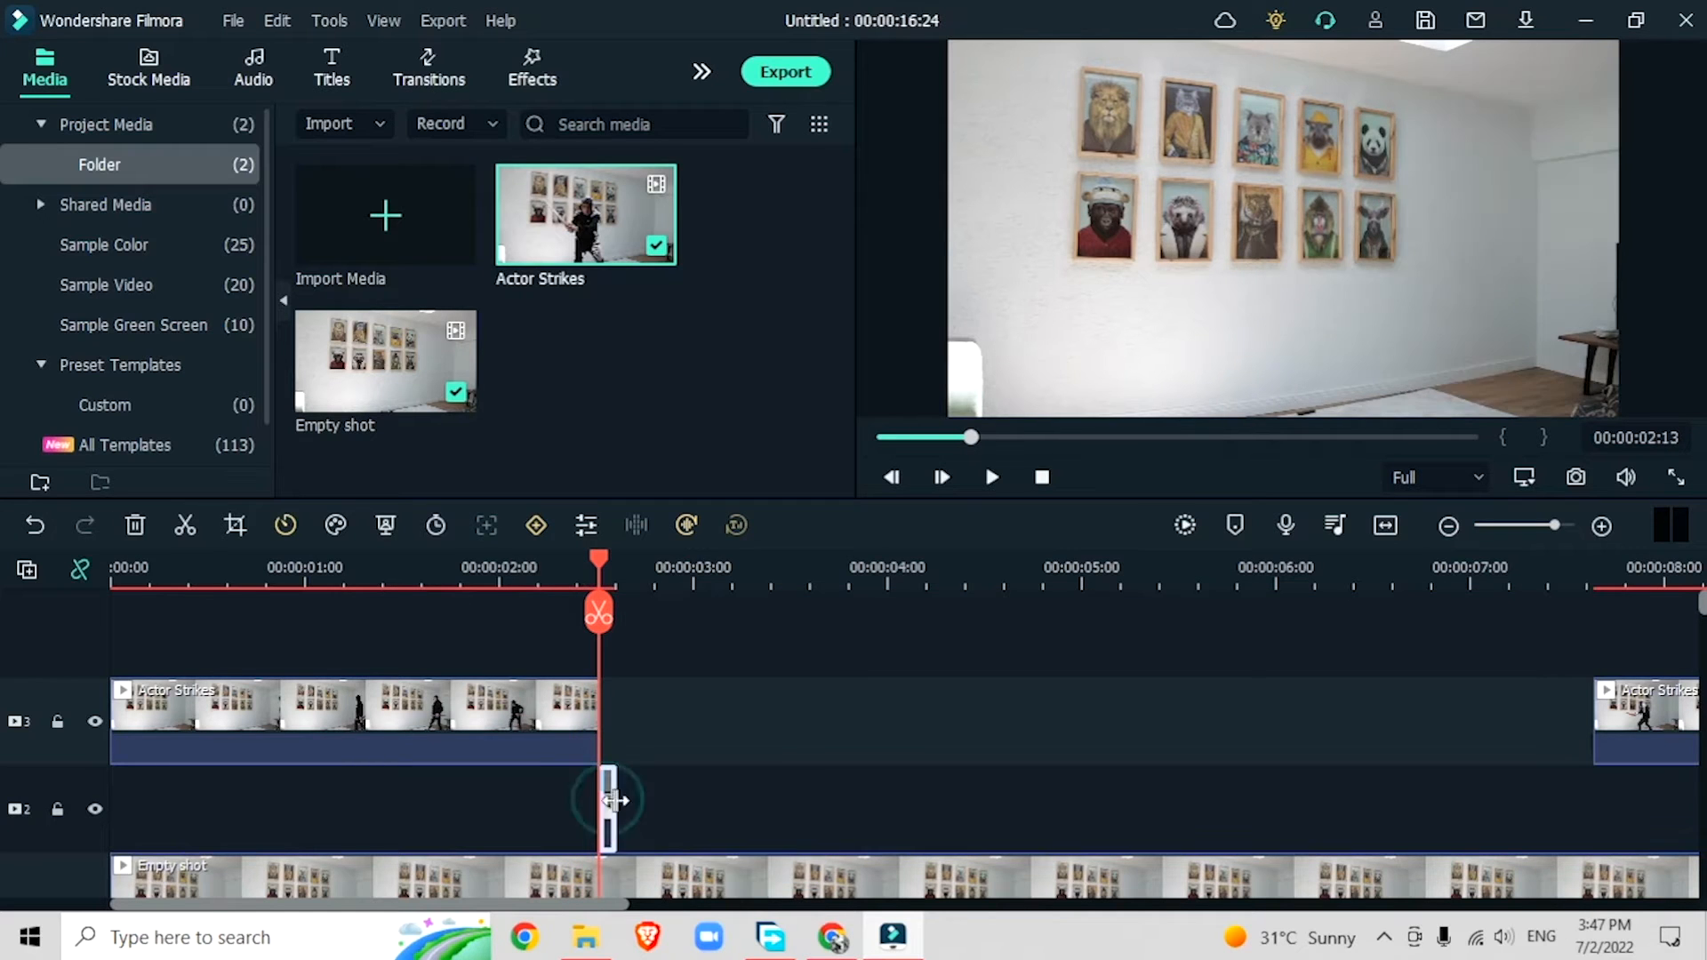
click(610, 800)
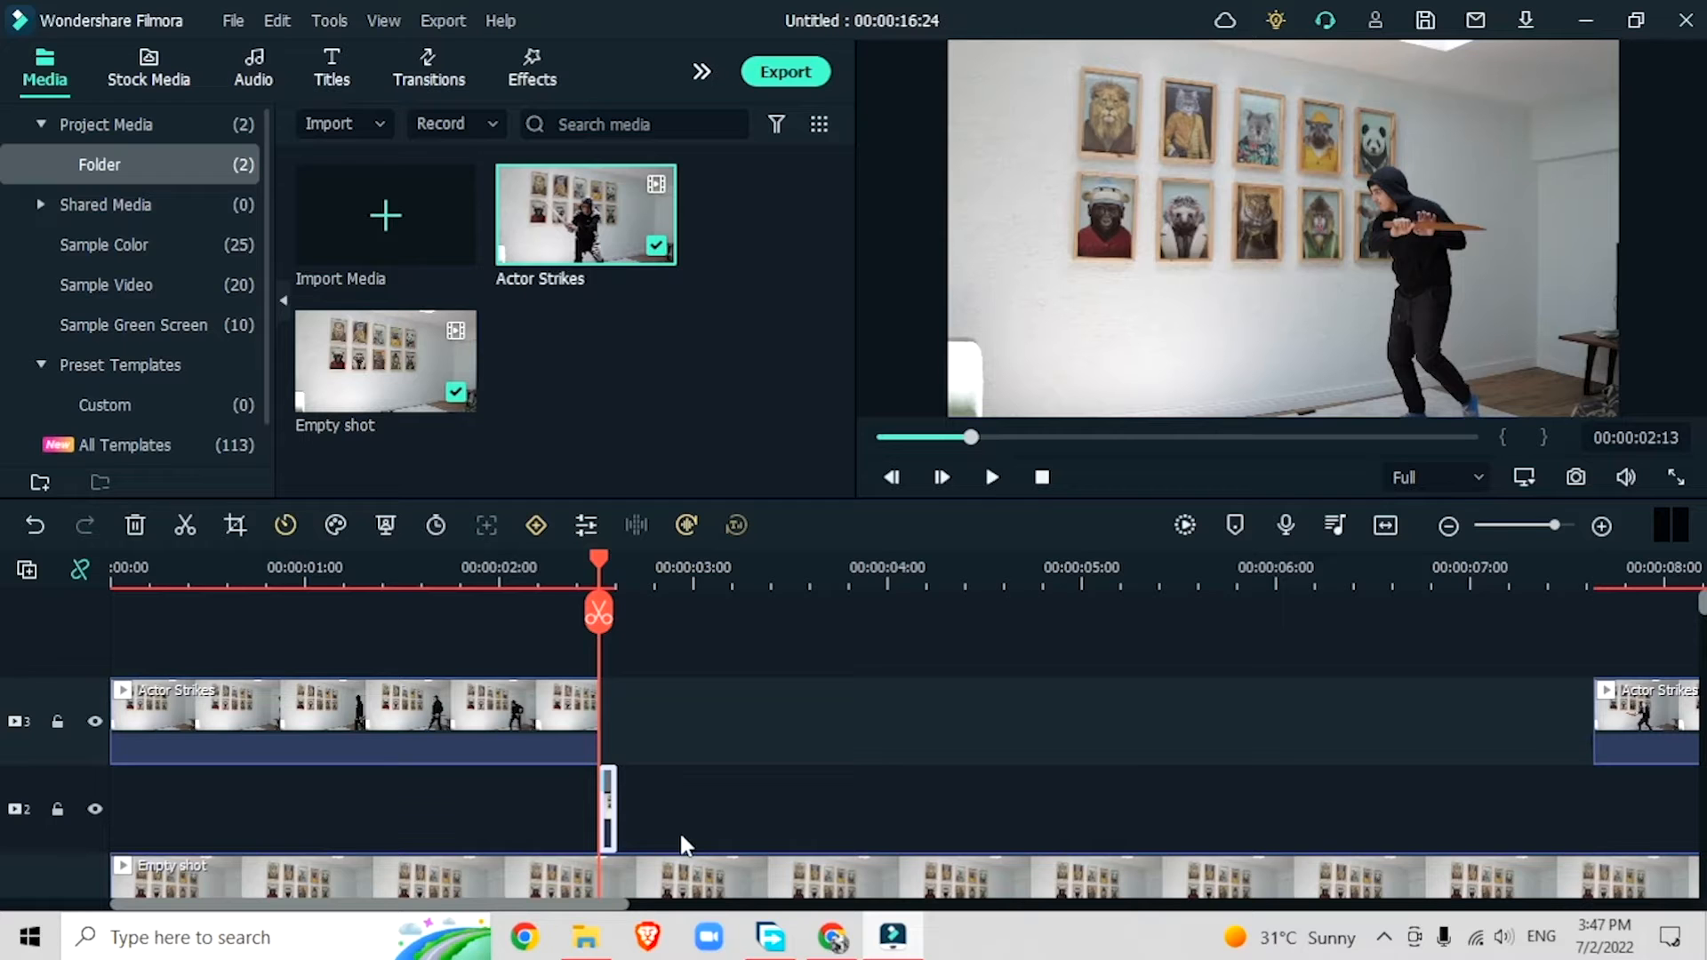
scroll(679, 830, down, 3)
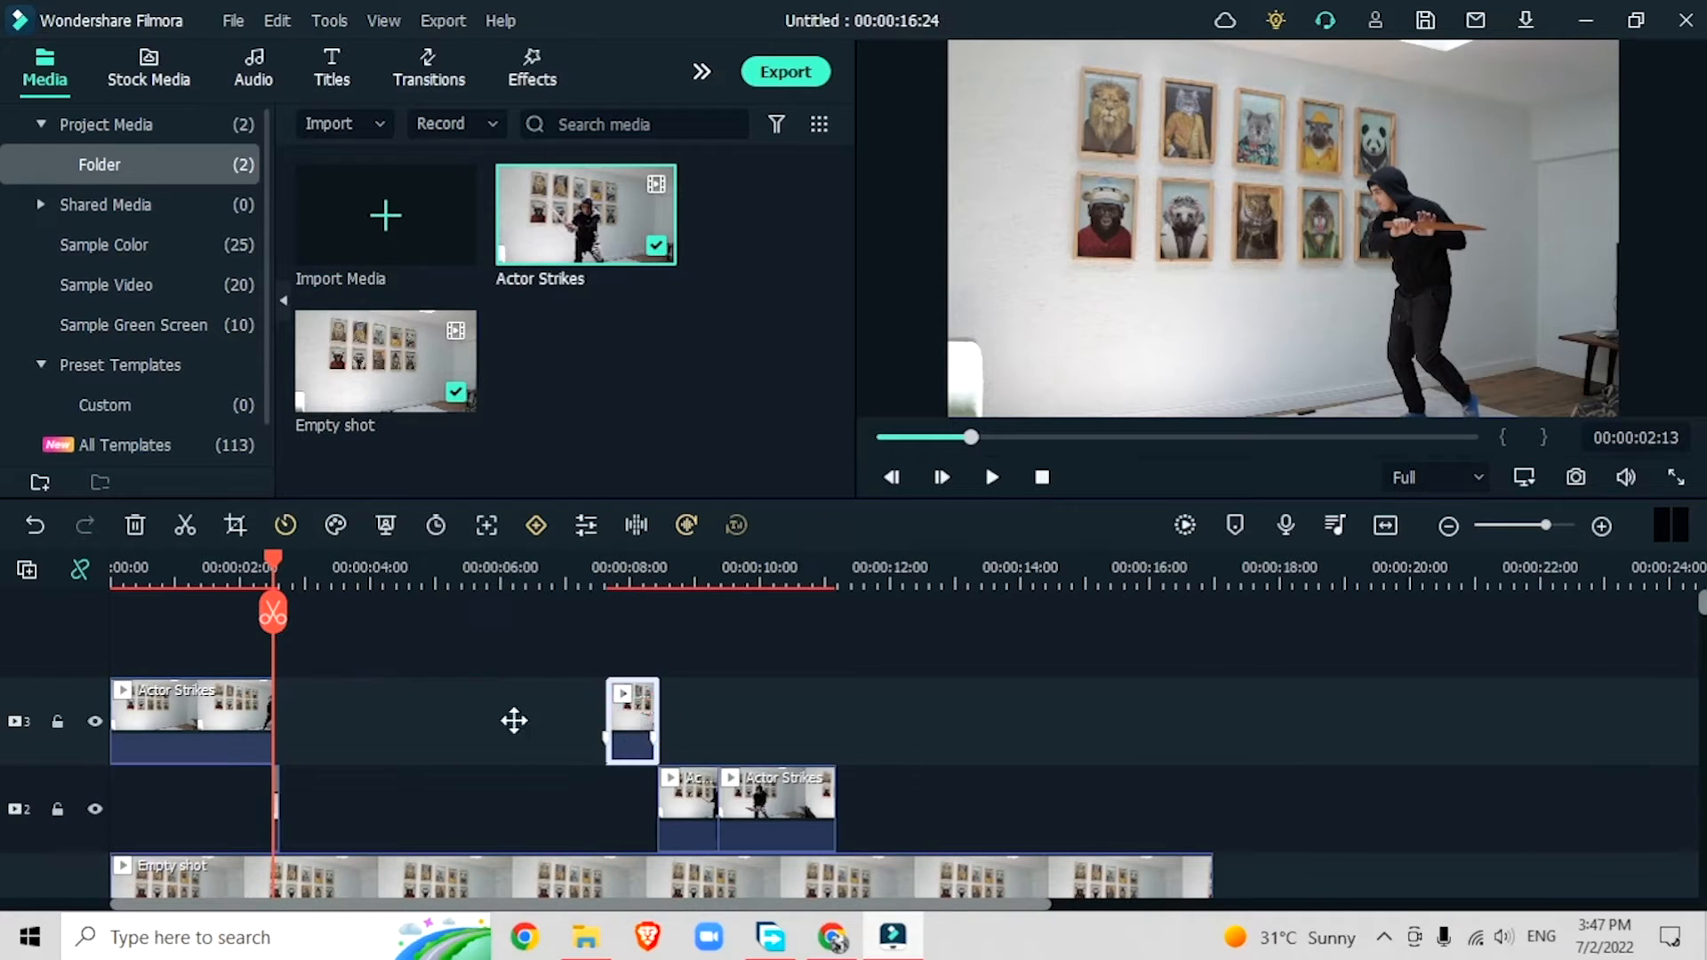
drag(515, 720, 363, 809)
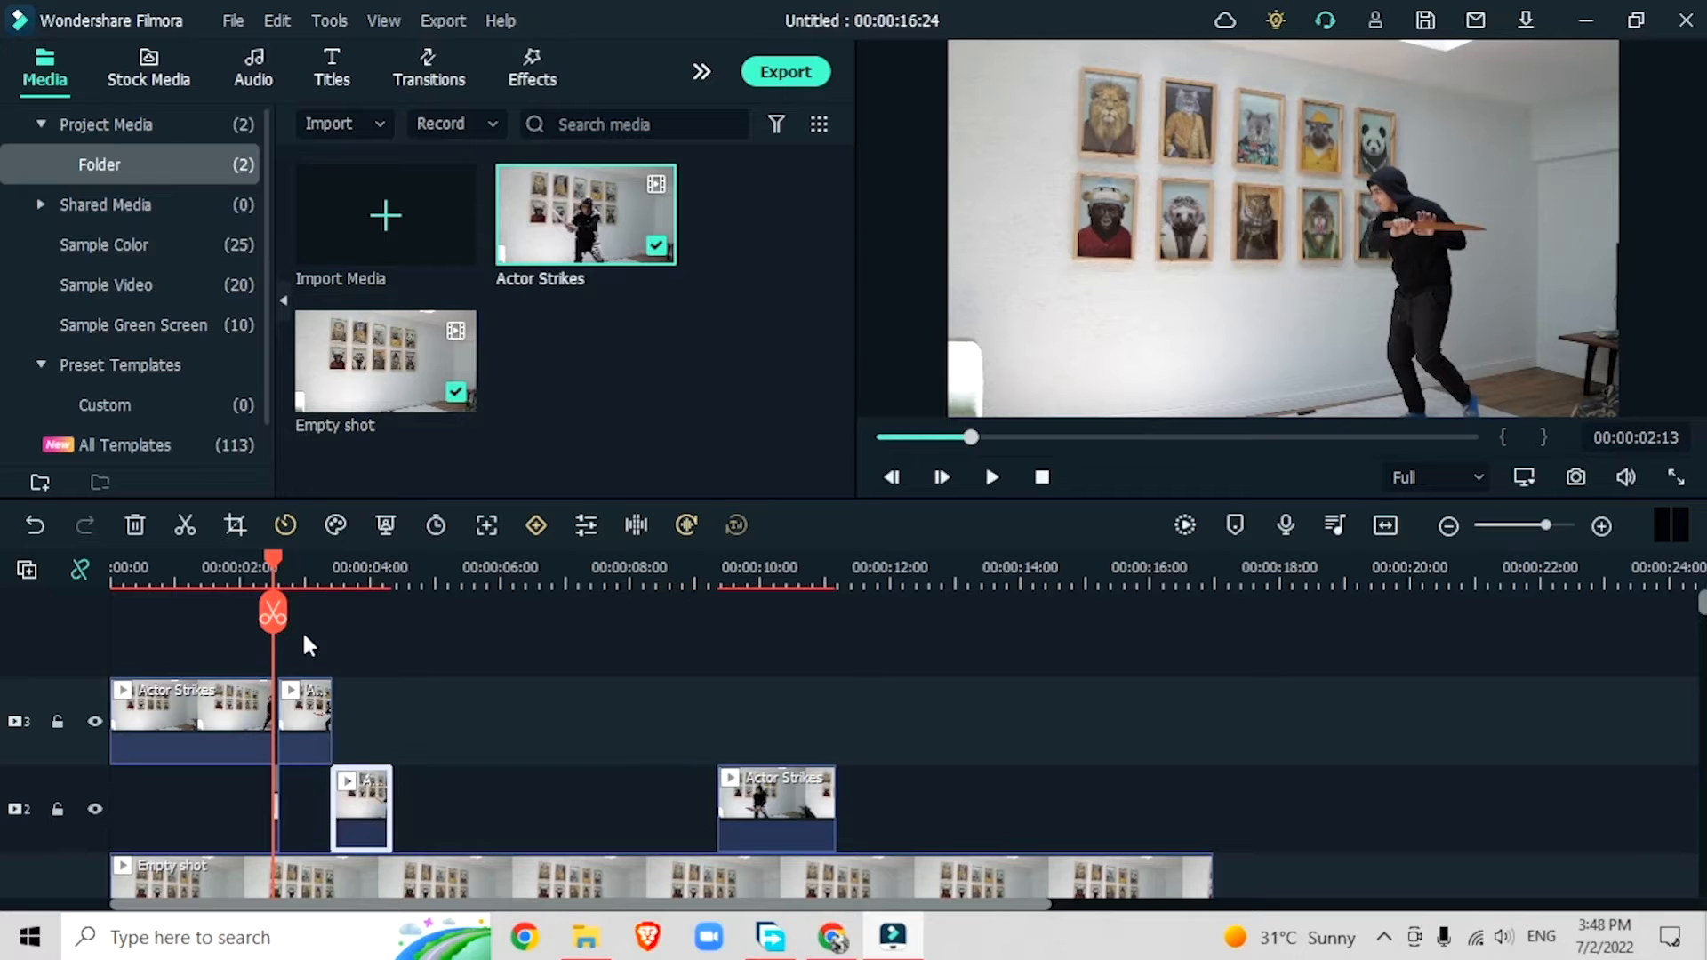
Step: Add a freeze frame at 00:00:03:15 to the Actor Strikes clip following the second upper-track clip
drag(269, 573, 343, 609)
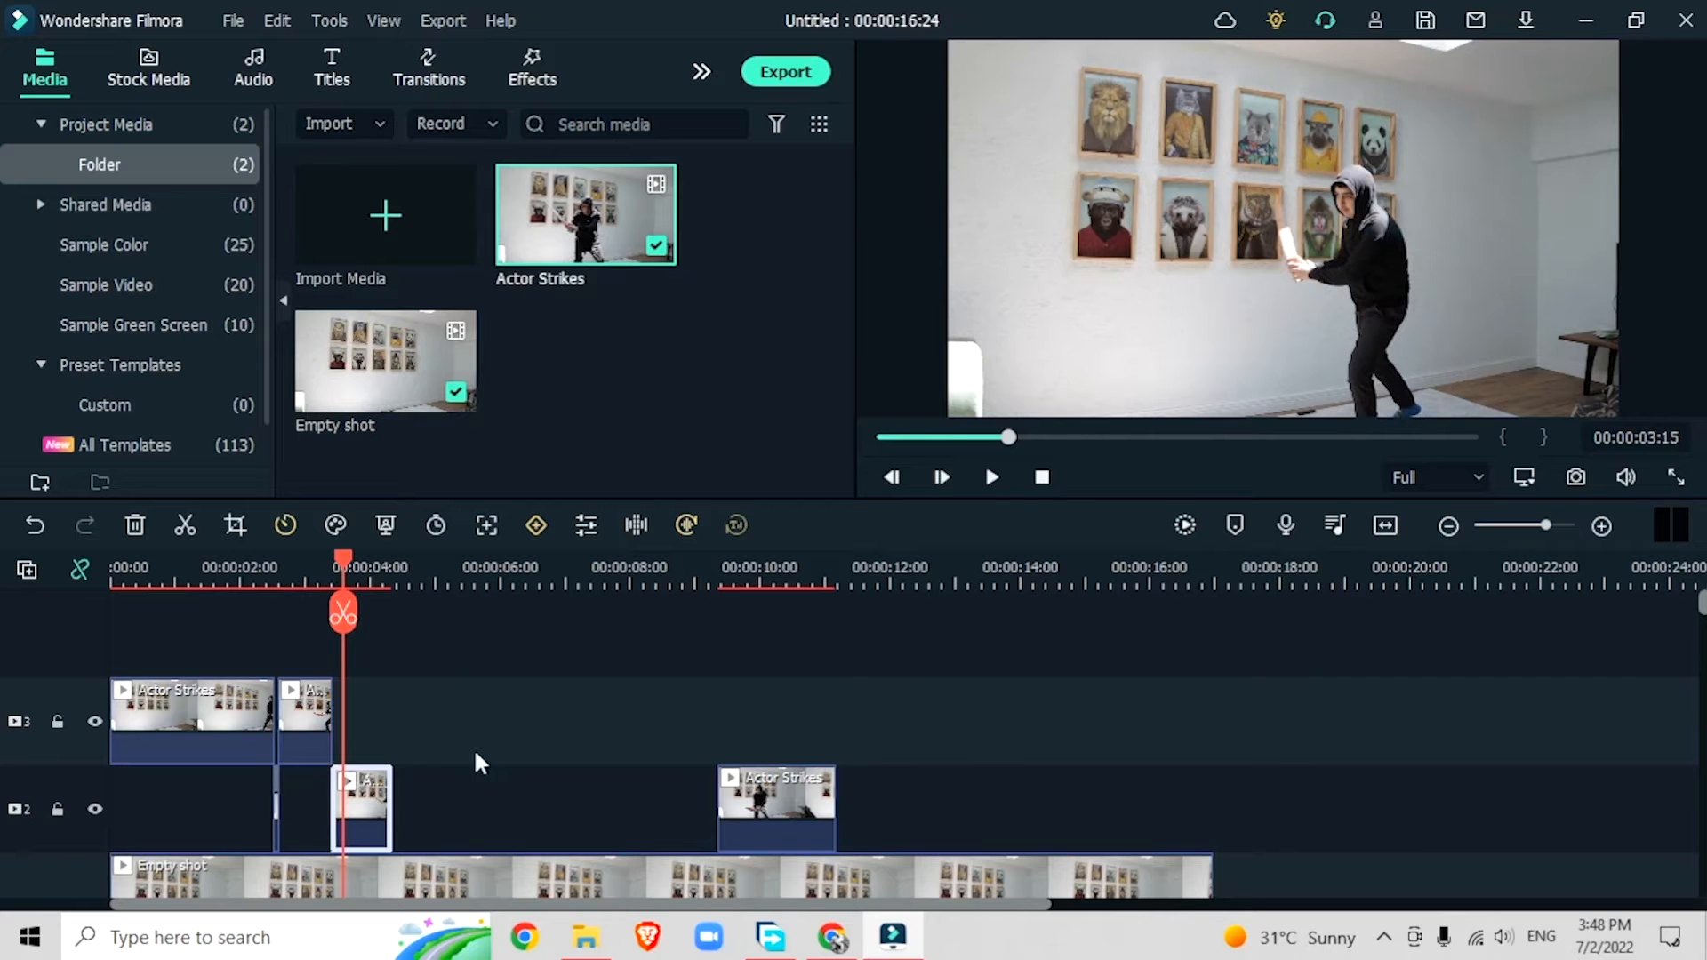
right_click(367, 773)
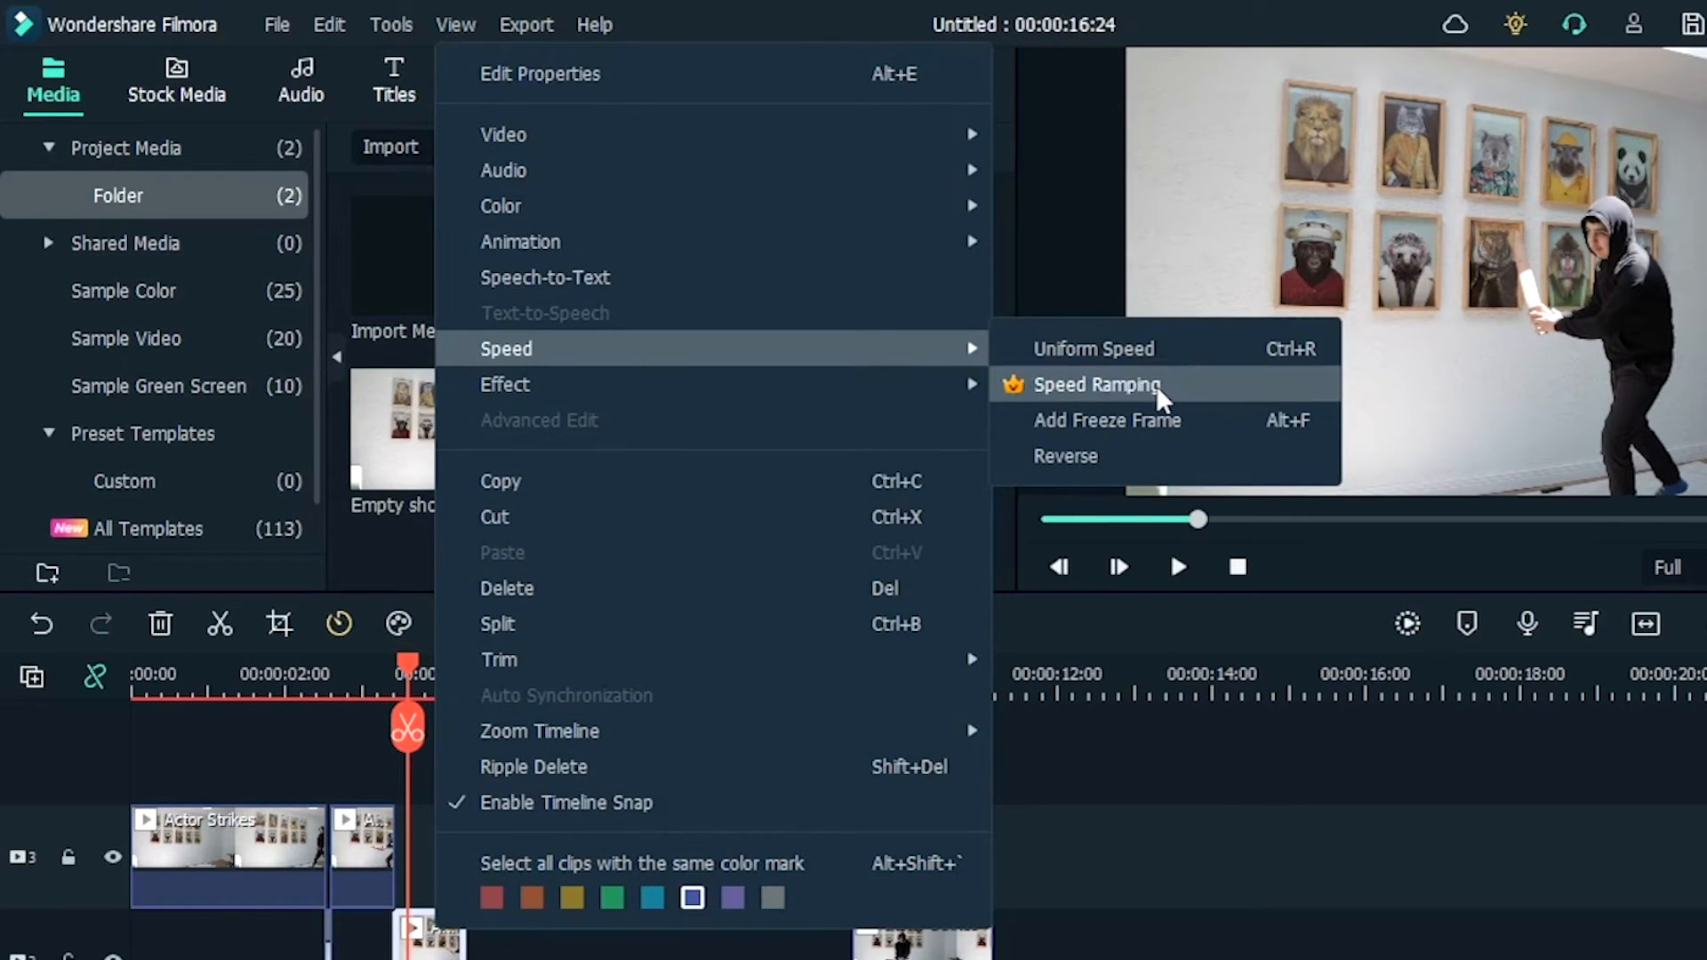
click(973, 325)
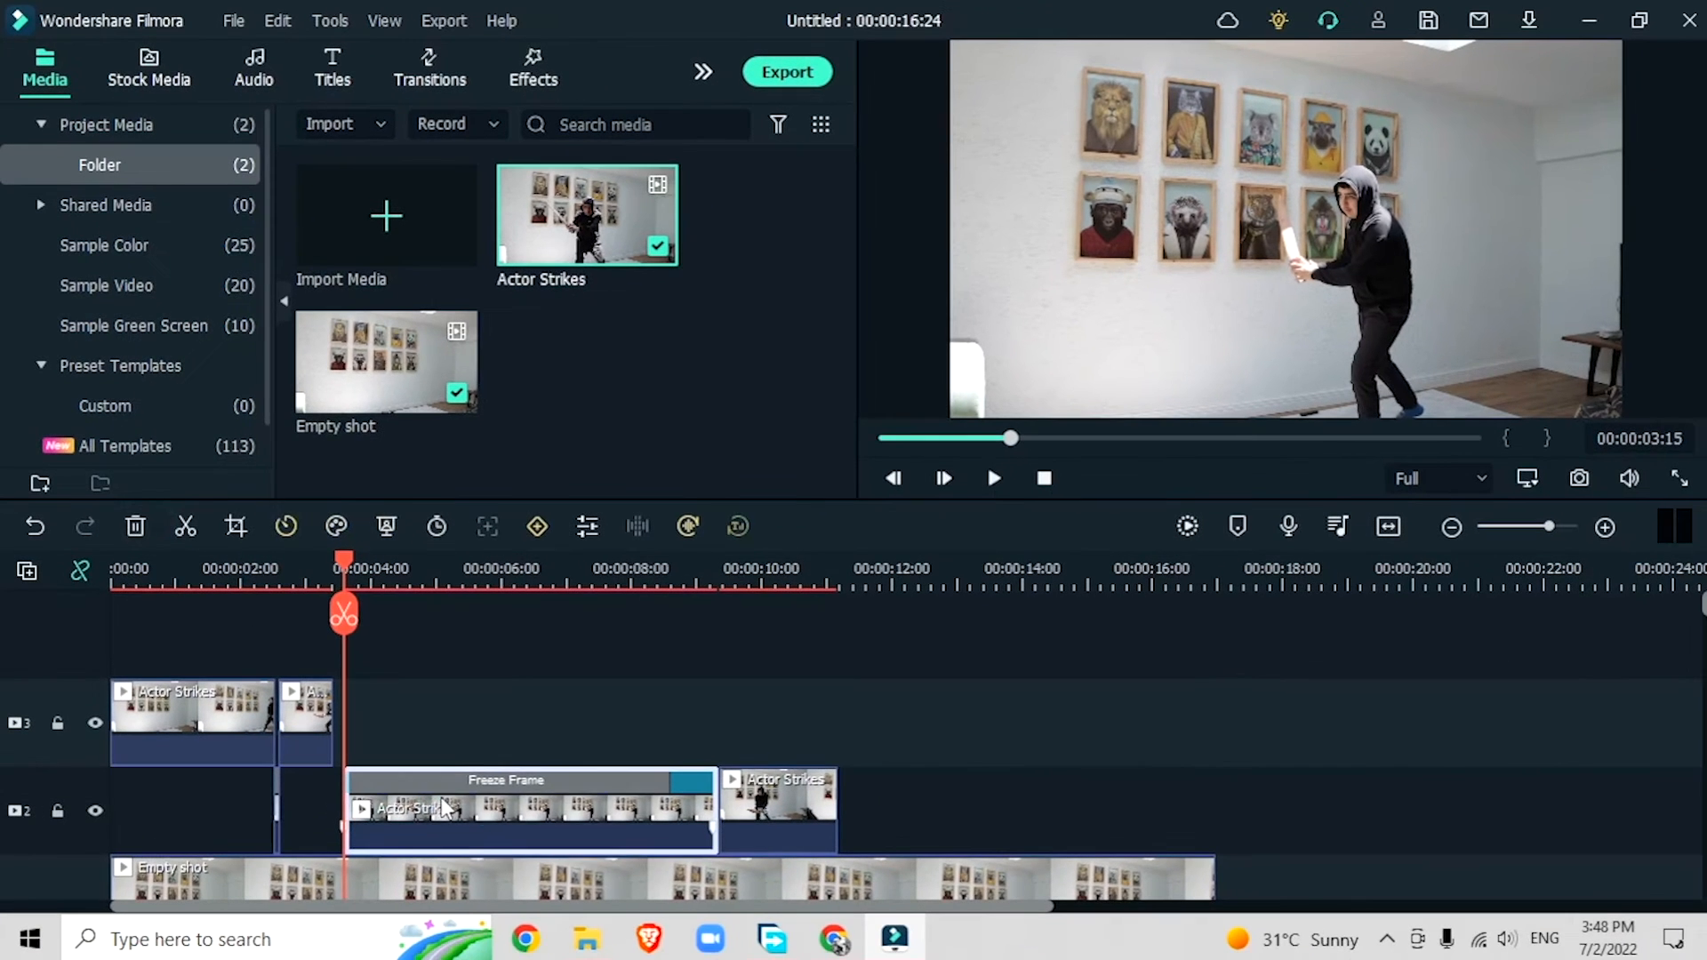
Step: Cut the second freeze frame down to two frames at 00:00:03:17 and place it against the preceding upper-track clip
click(522, 949)
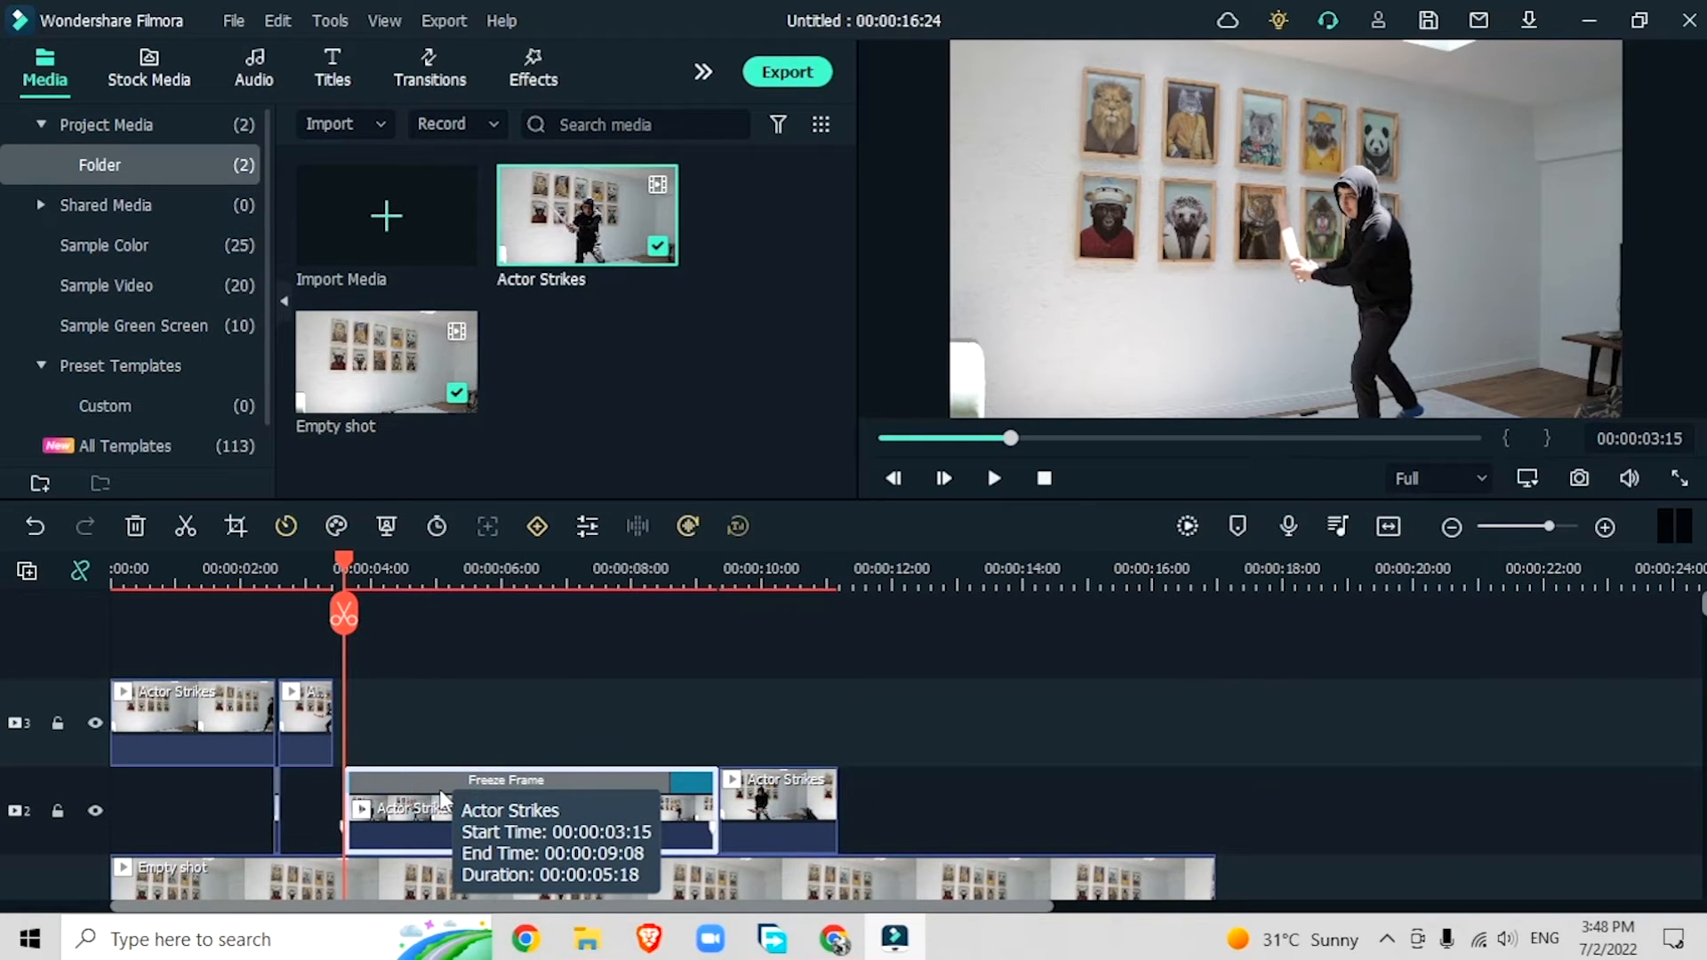
key(Right)
key(Right)
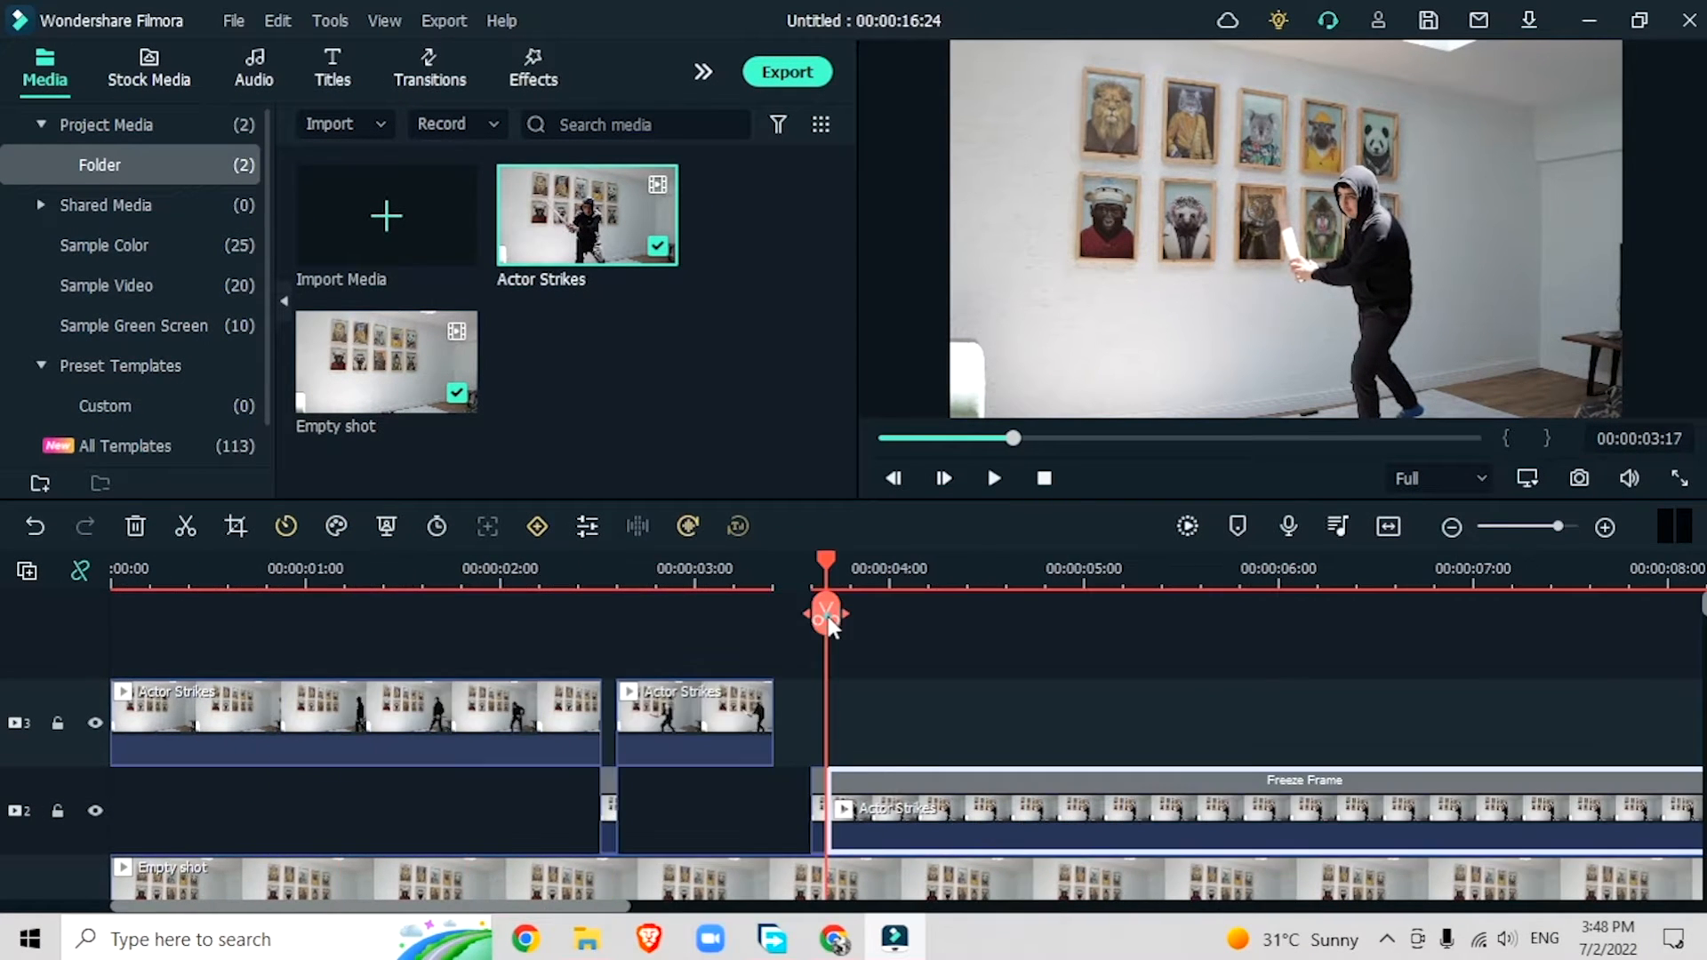
key(ctrl+equal)
click(826, 615)
click(923, 812)
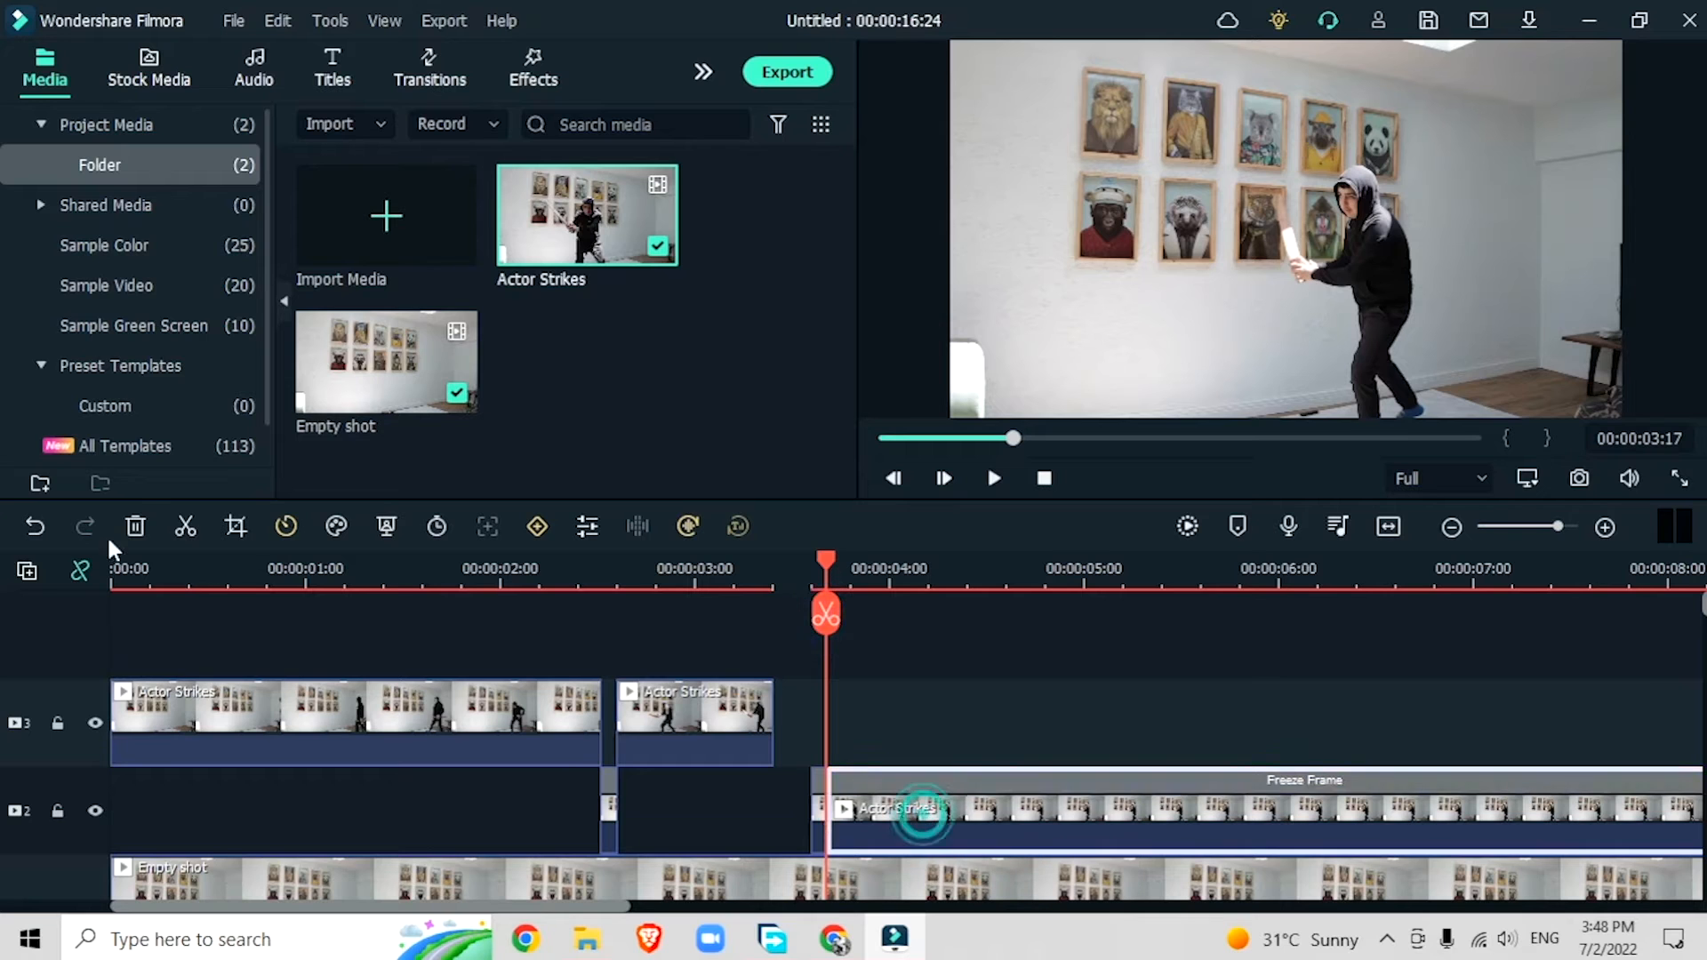
key(ctrl+z)
key(ctrl+minus)
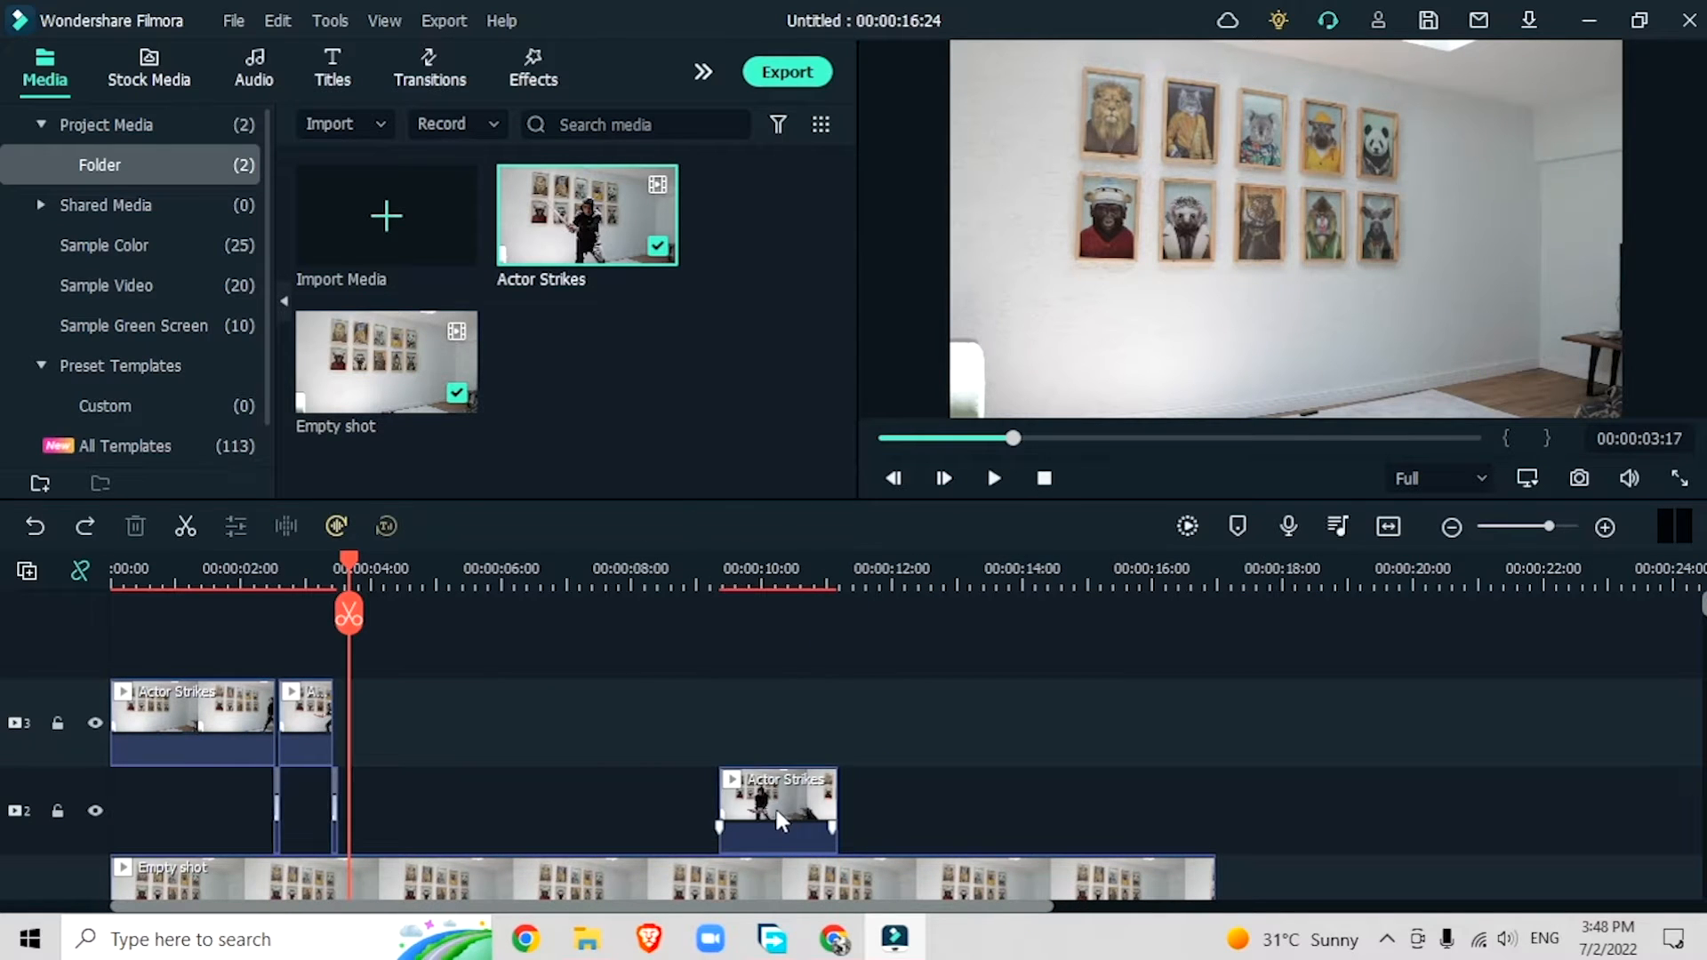
Step: Try to move the whole last Actor Strikes clip to the upper track directly after the second freeze frame
drag(780, 820, 419, 724)
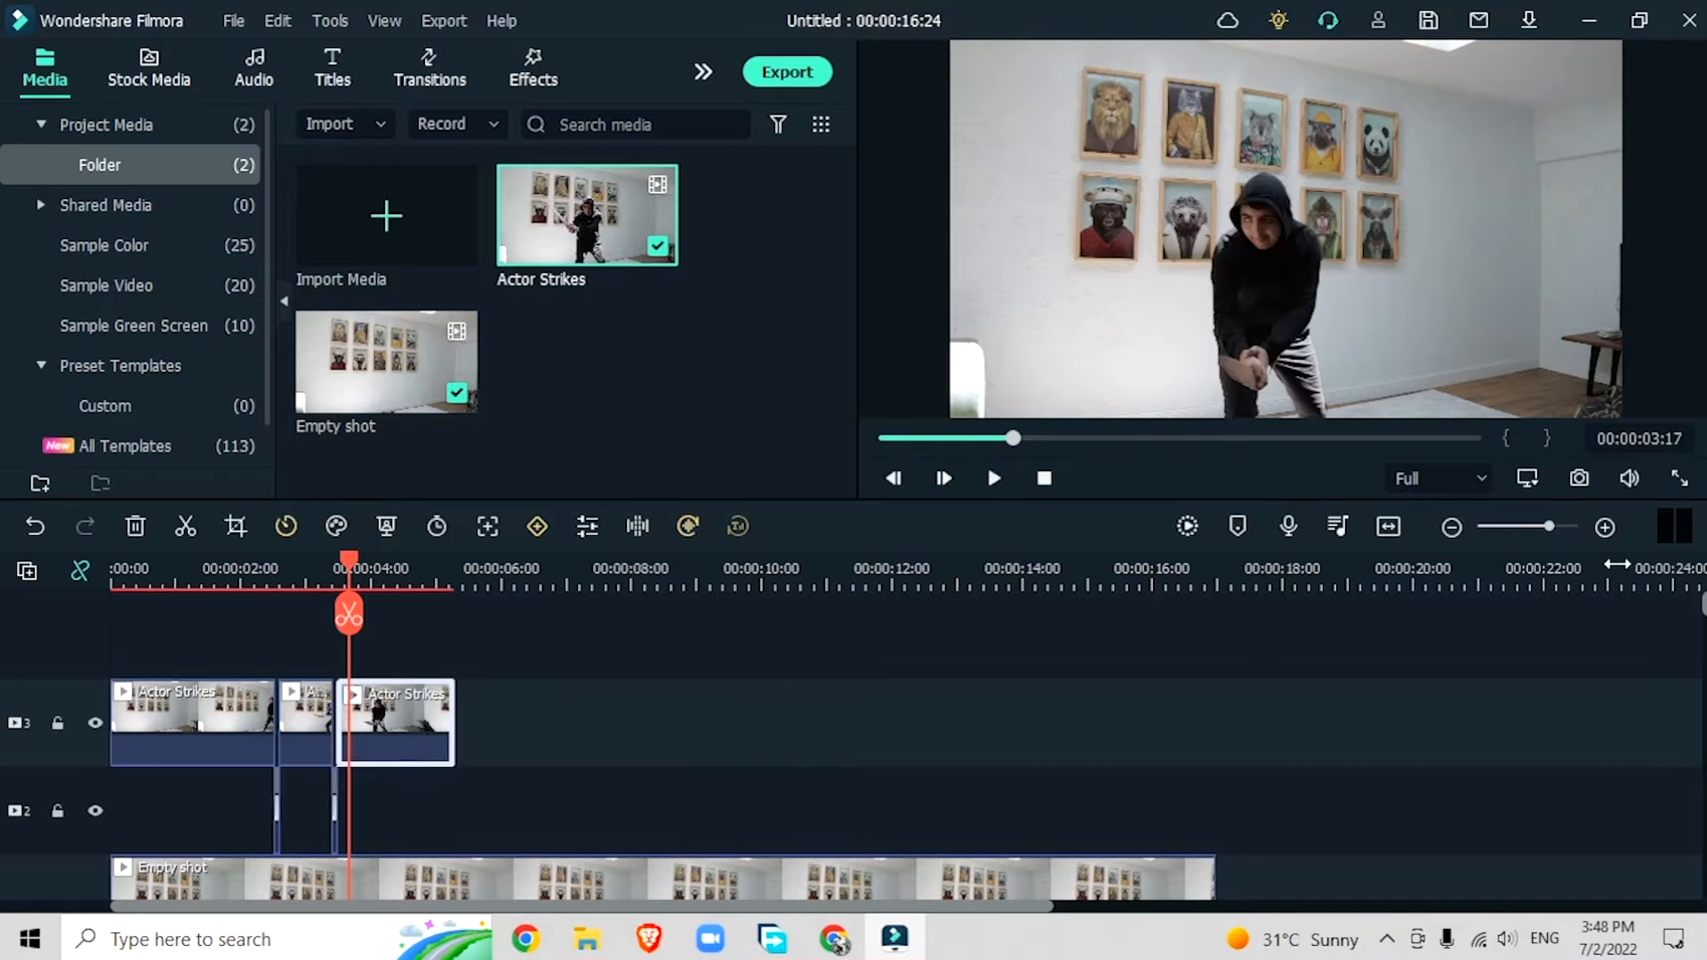
click(1594, 525)
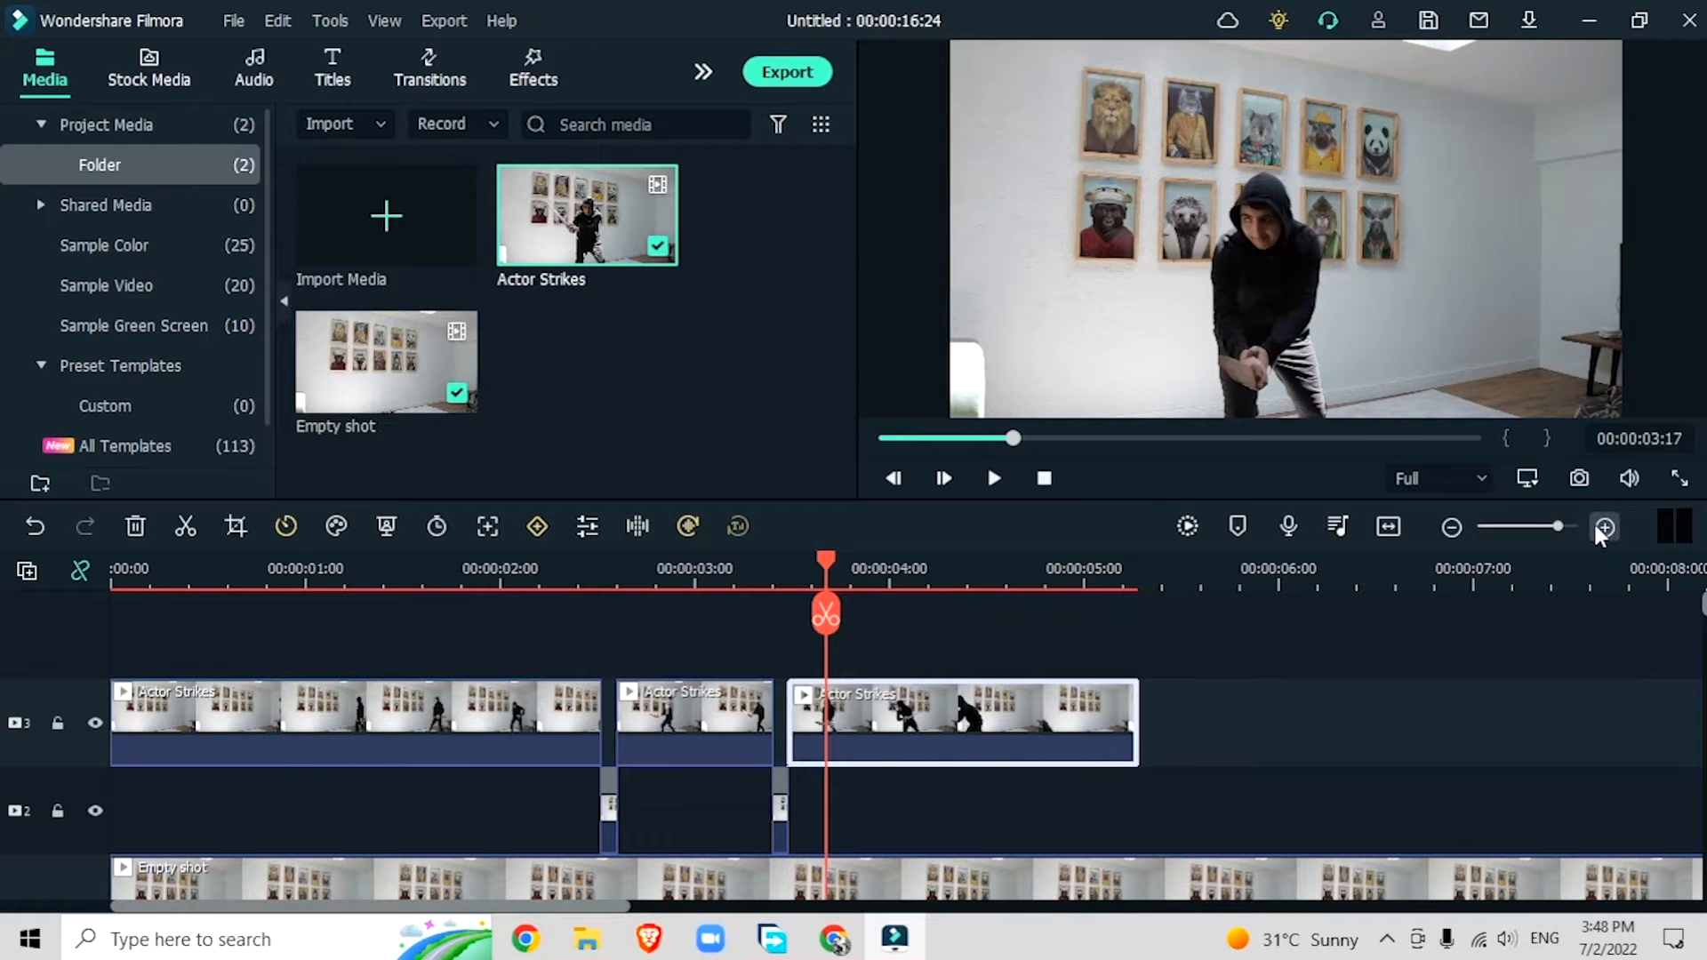
click(1594, 524)
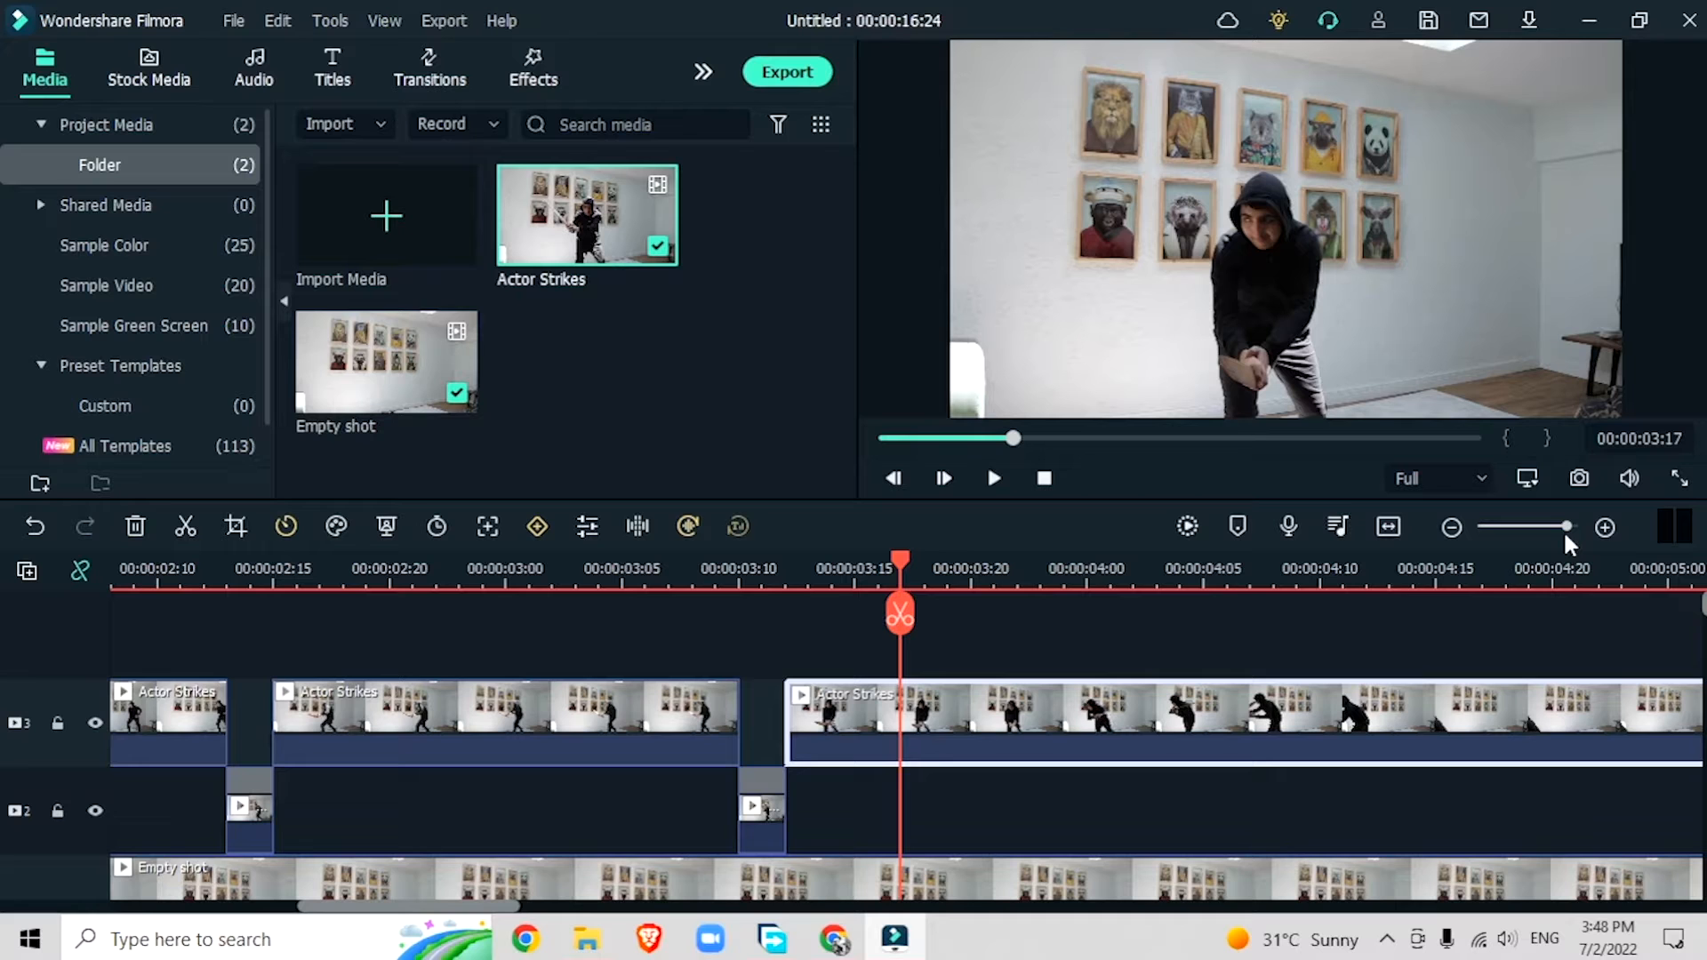
Step: Split the last Actor Strikes clip at 00:00:09:13 and move its short first piece to the upper track after the second freeze frame
click(811, 579)
click(1447, 528)
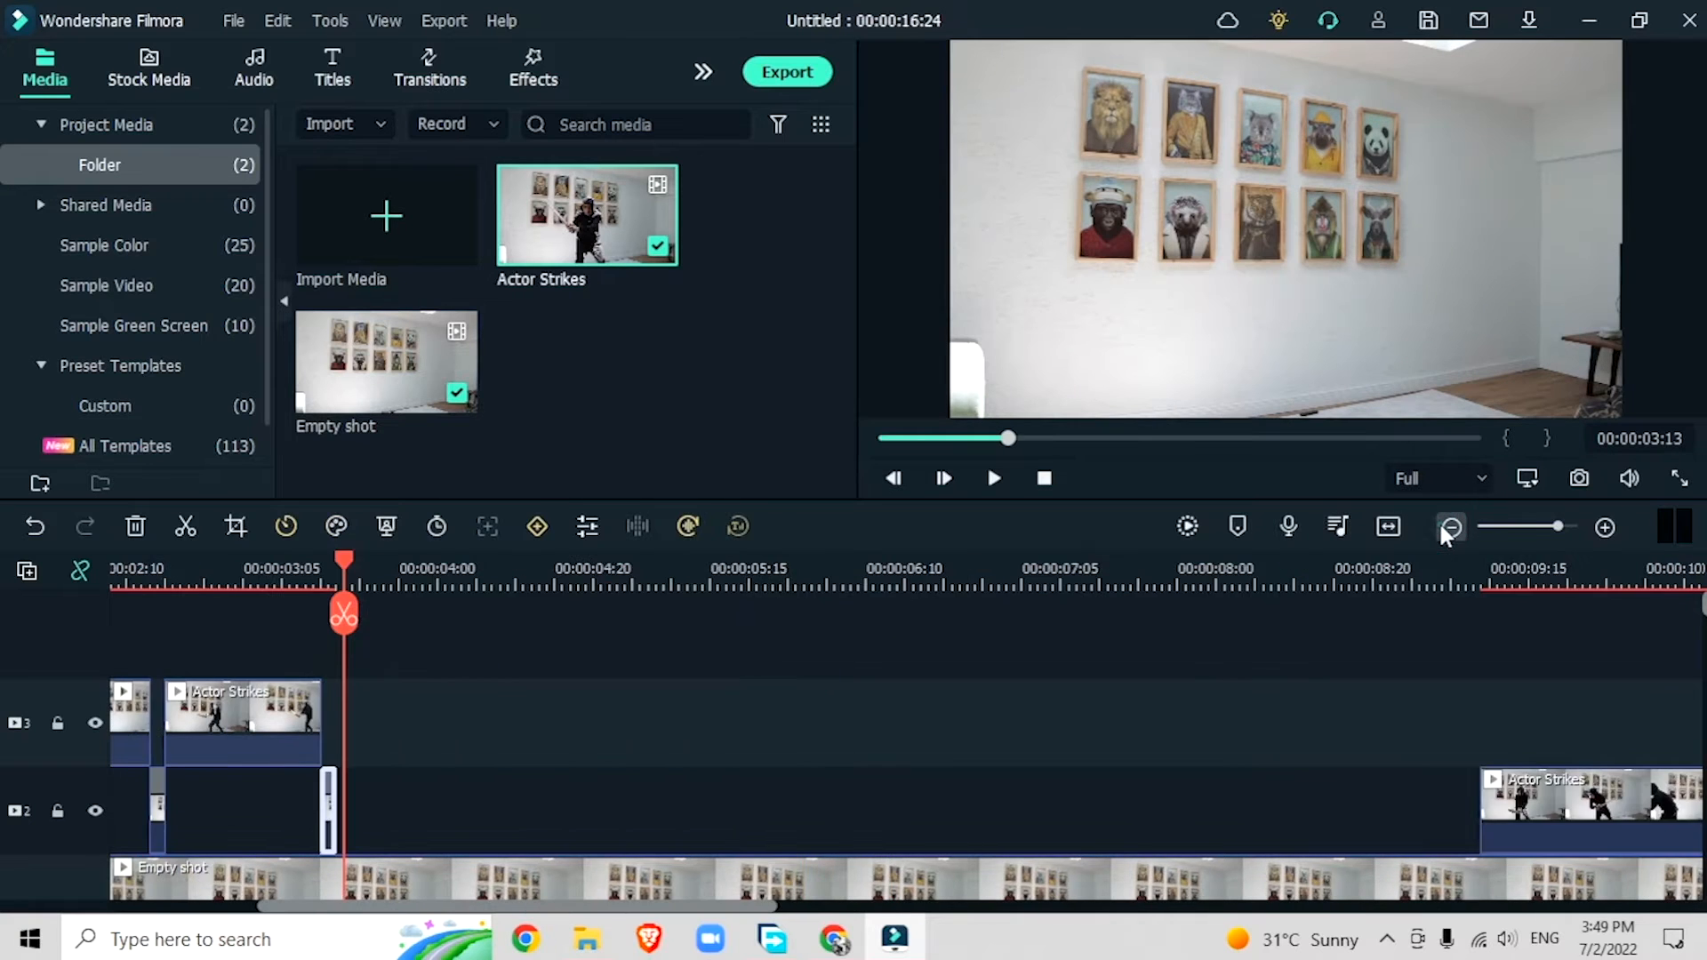
click(1449, 528)
click(579, 574)
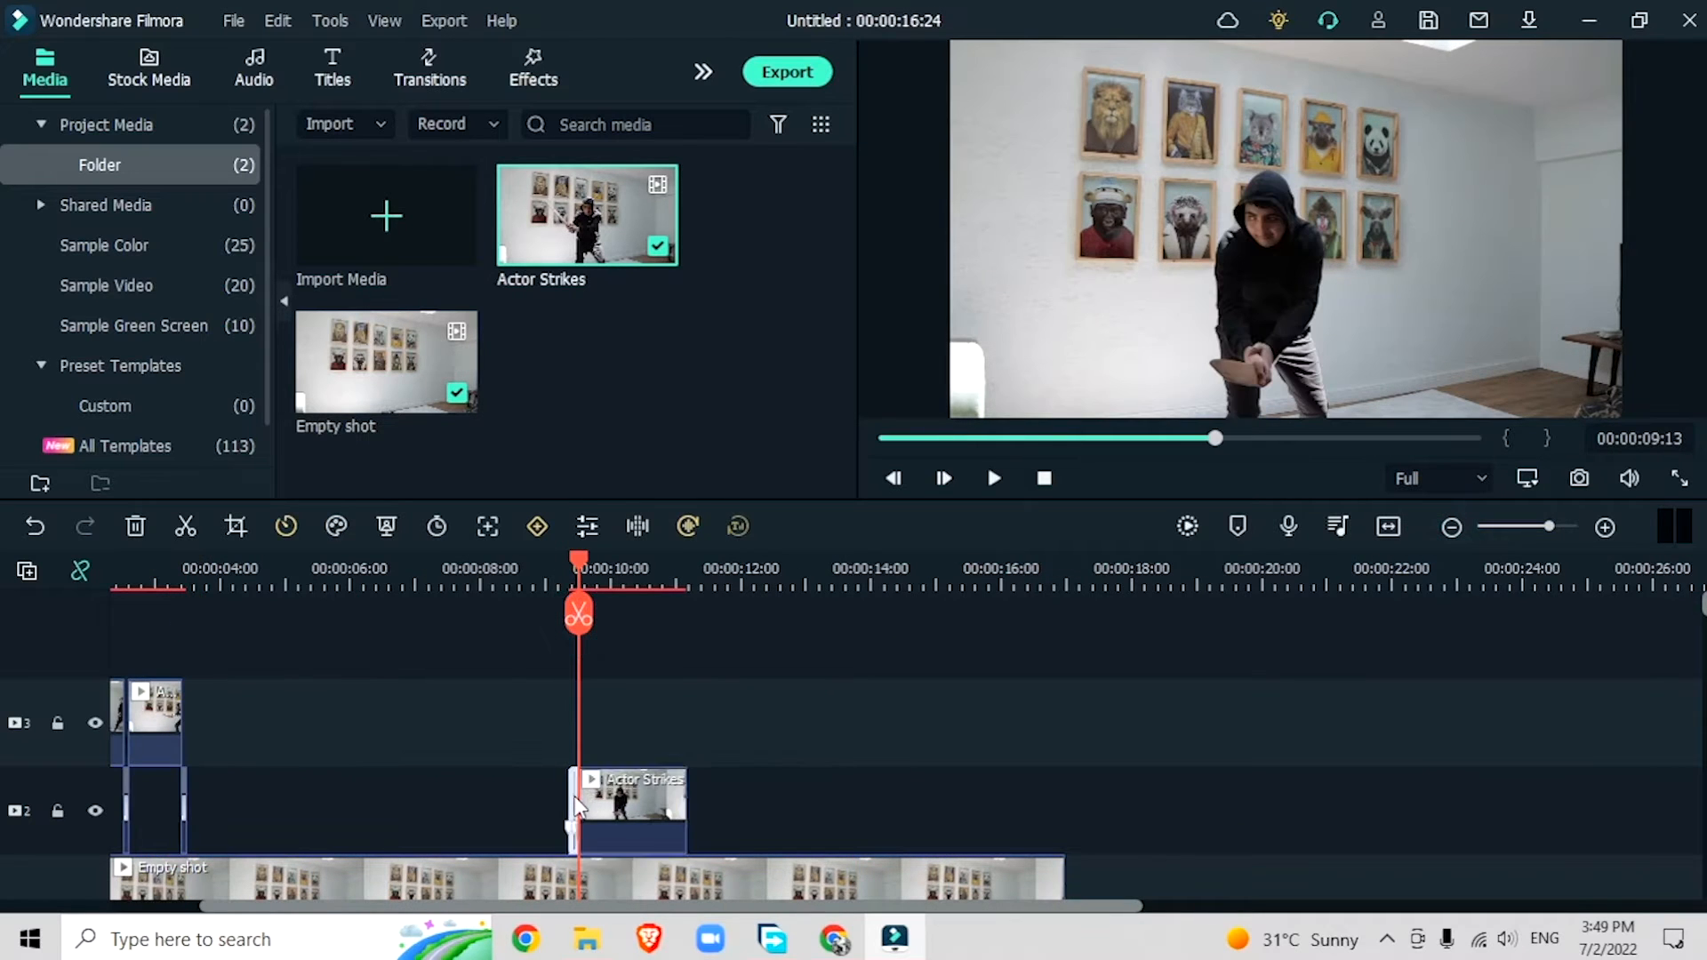
drag(575, 799, 192, 743)
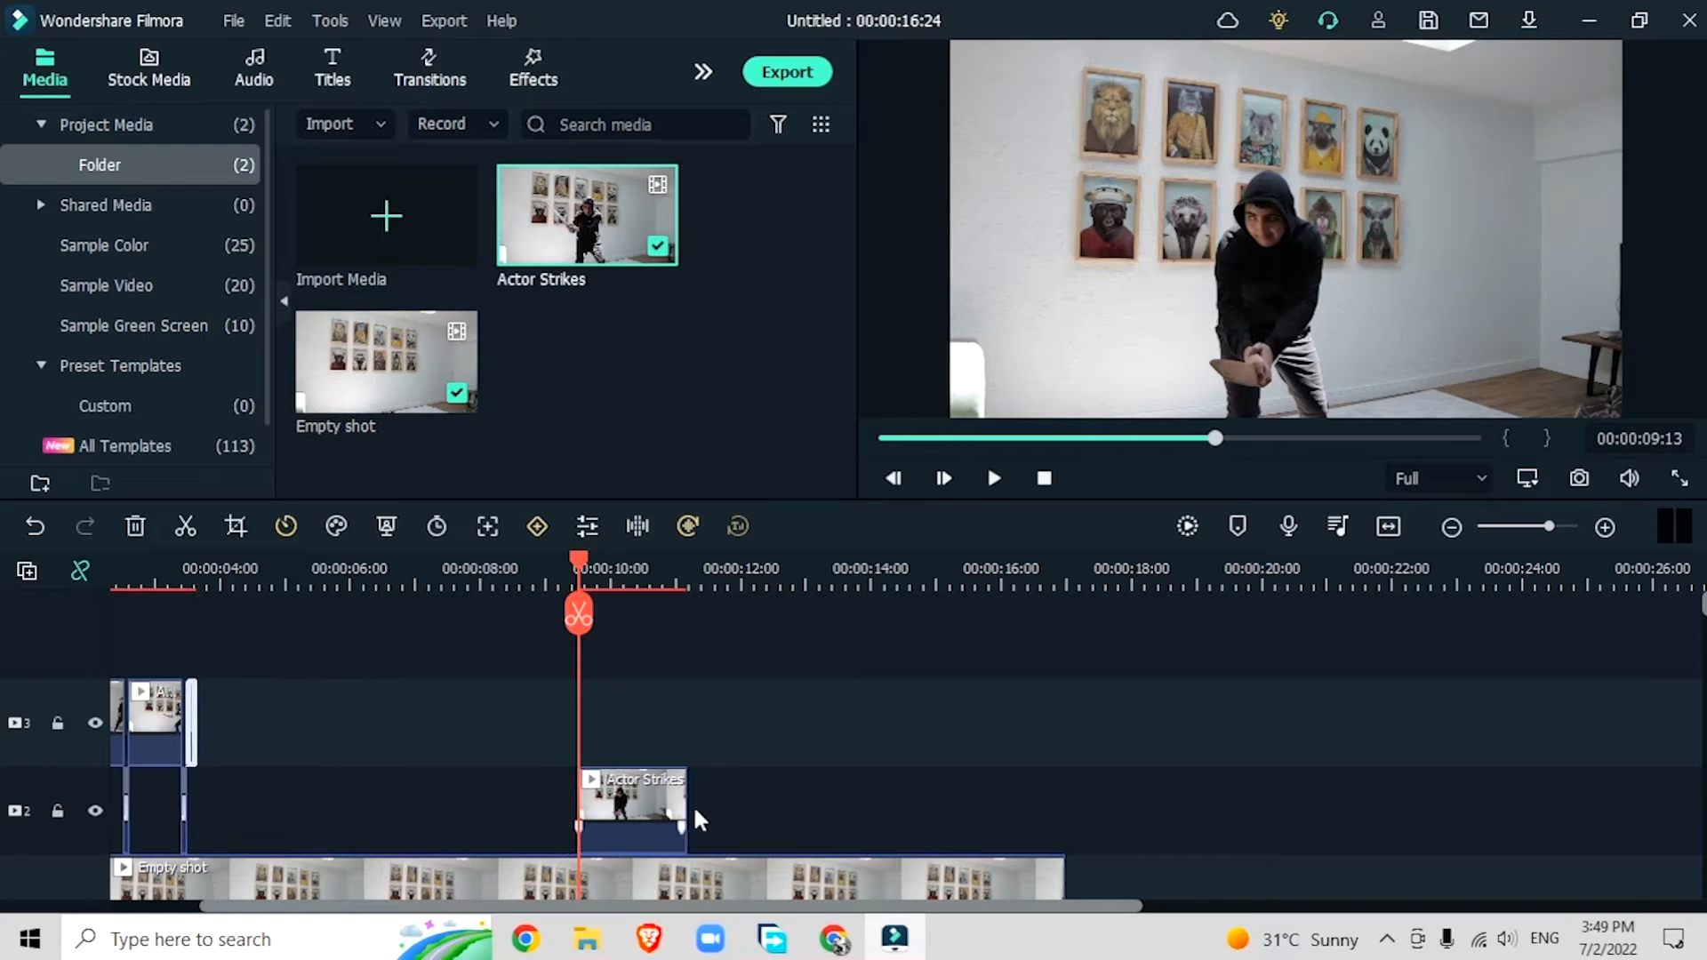
Step: Add a freeze frame at 00:00:09:15 to the remaining last Actor Strikes clip
click(623, 807)
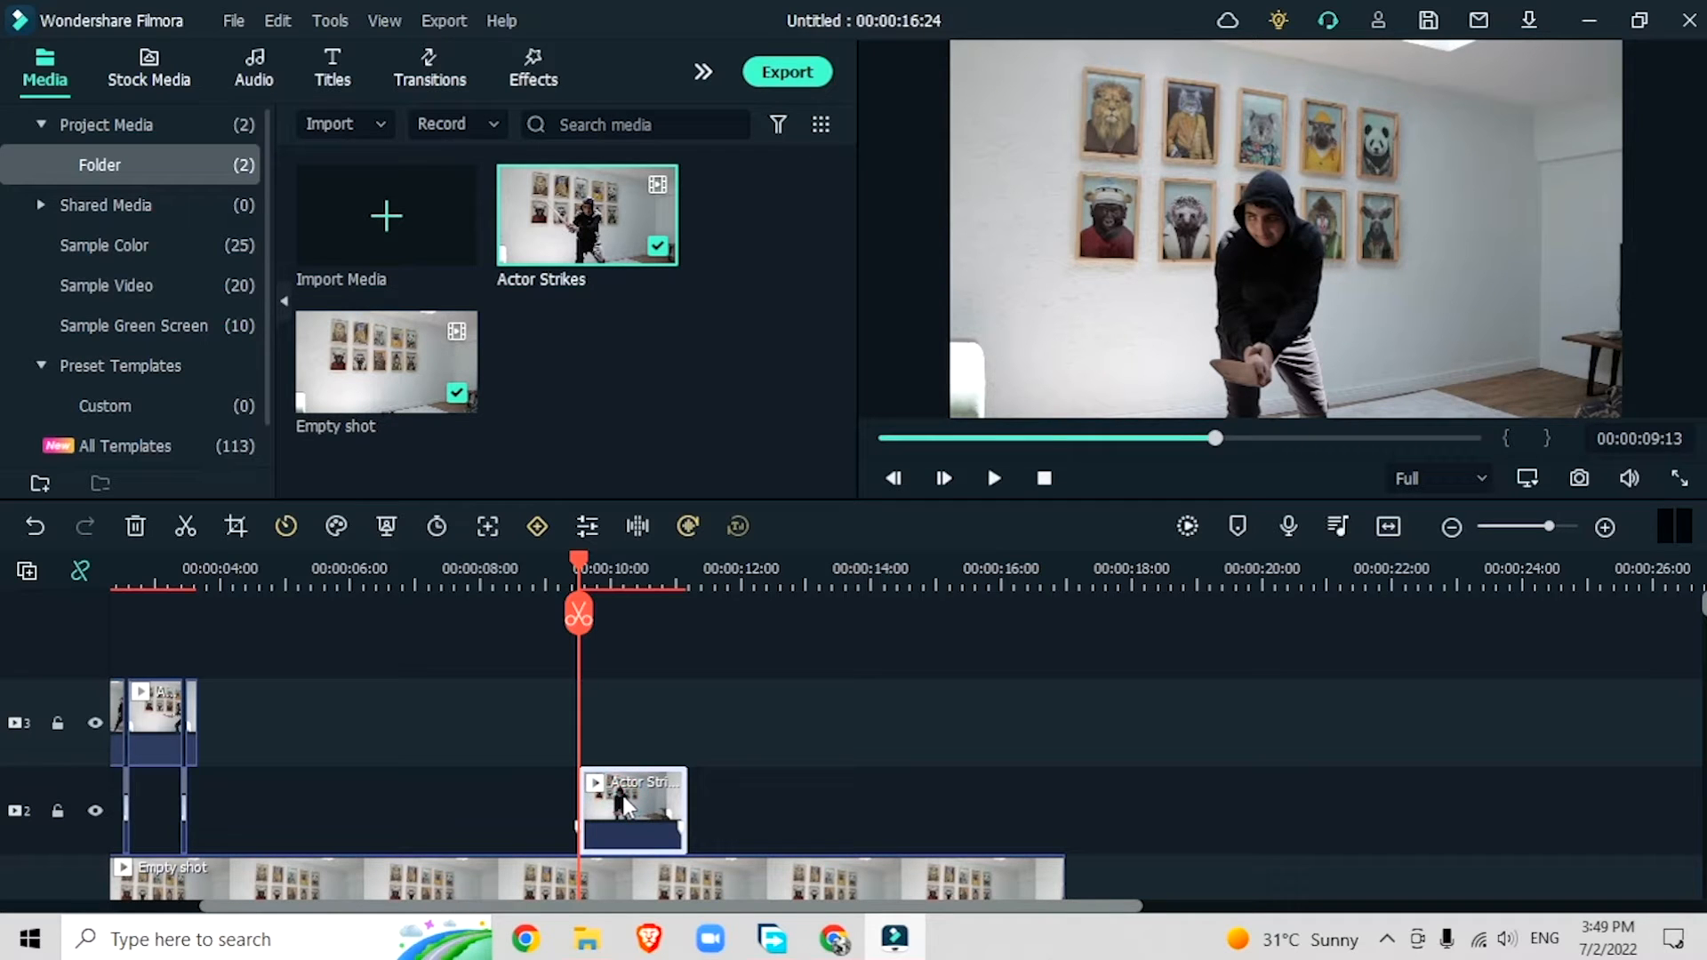
key(Right)
key(Right)
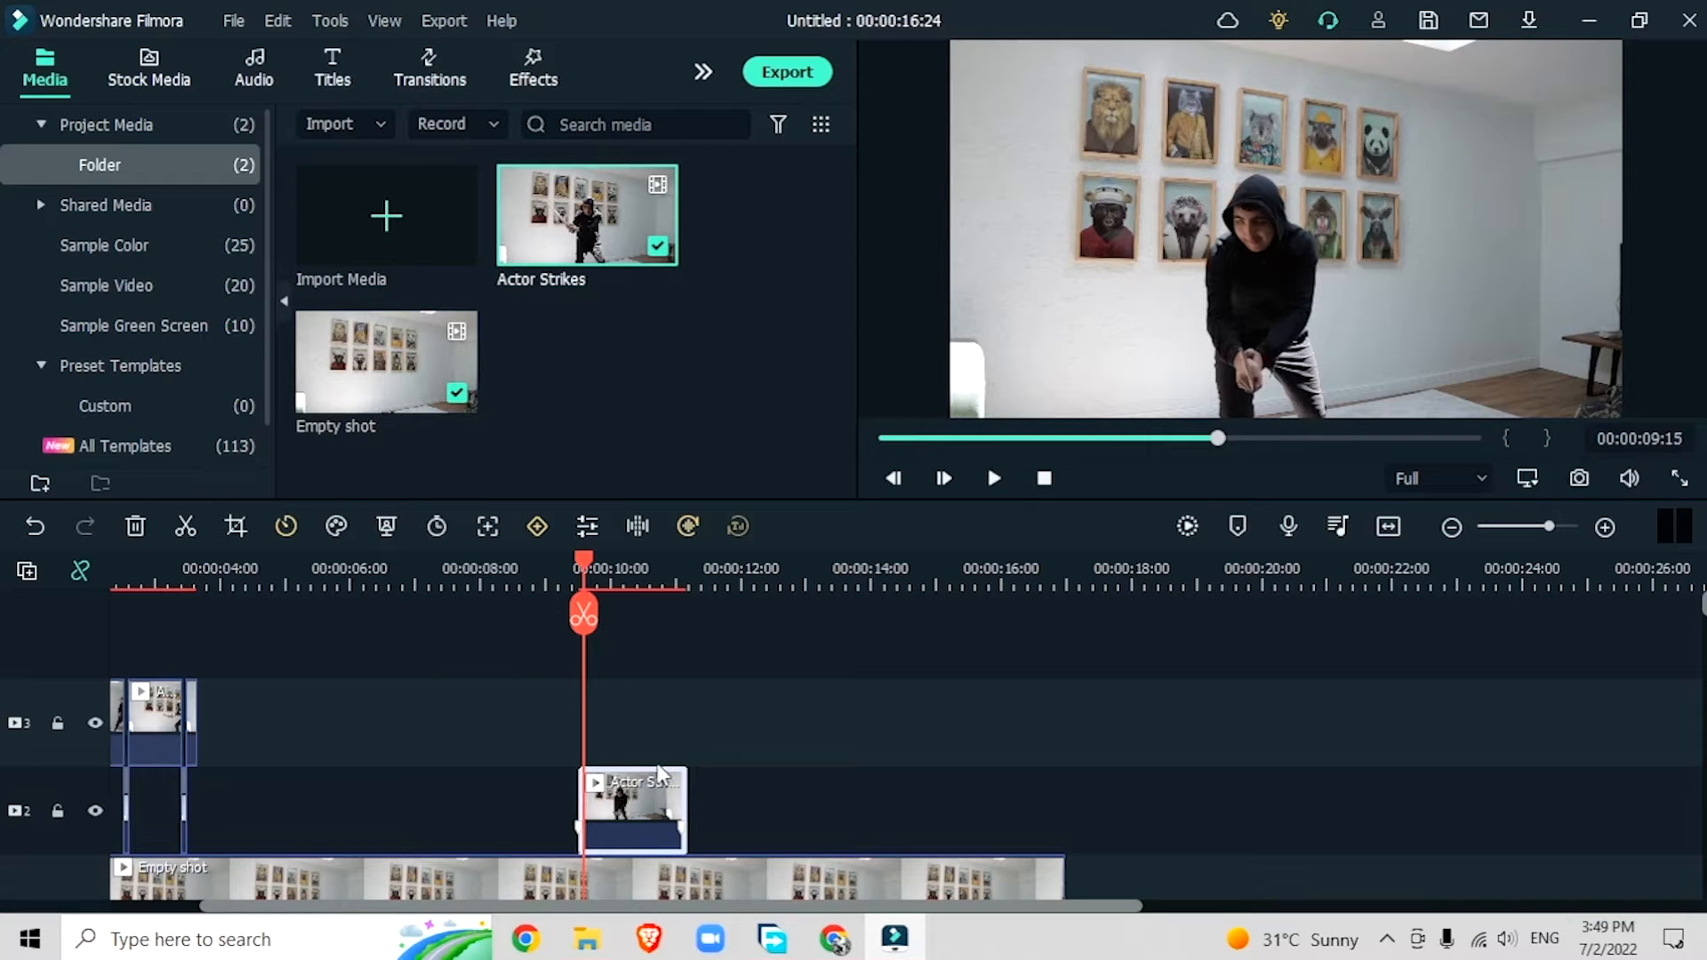
right_click(636, 800)
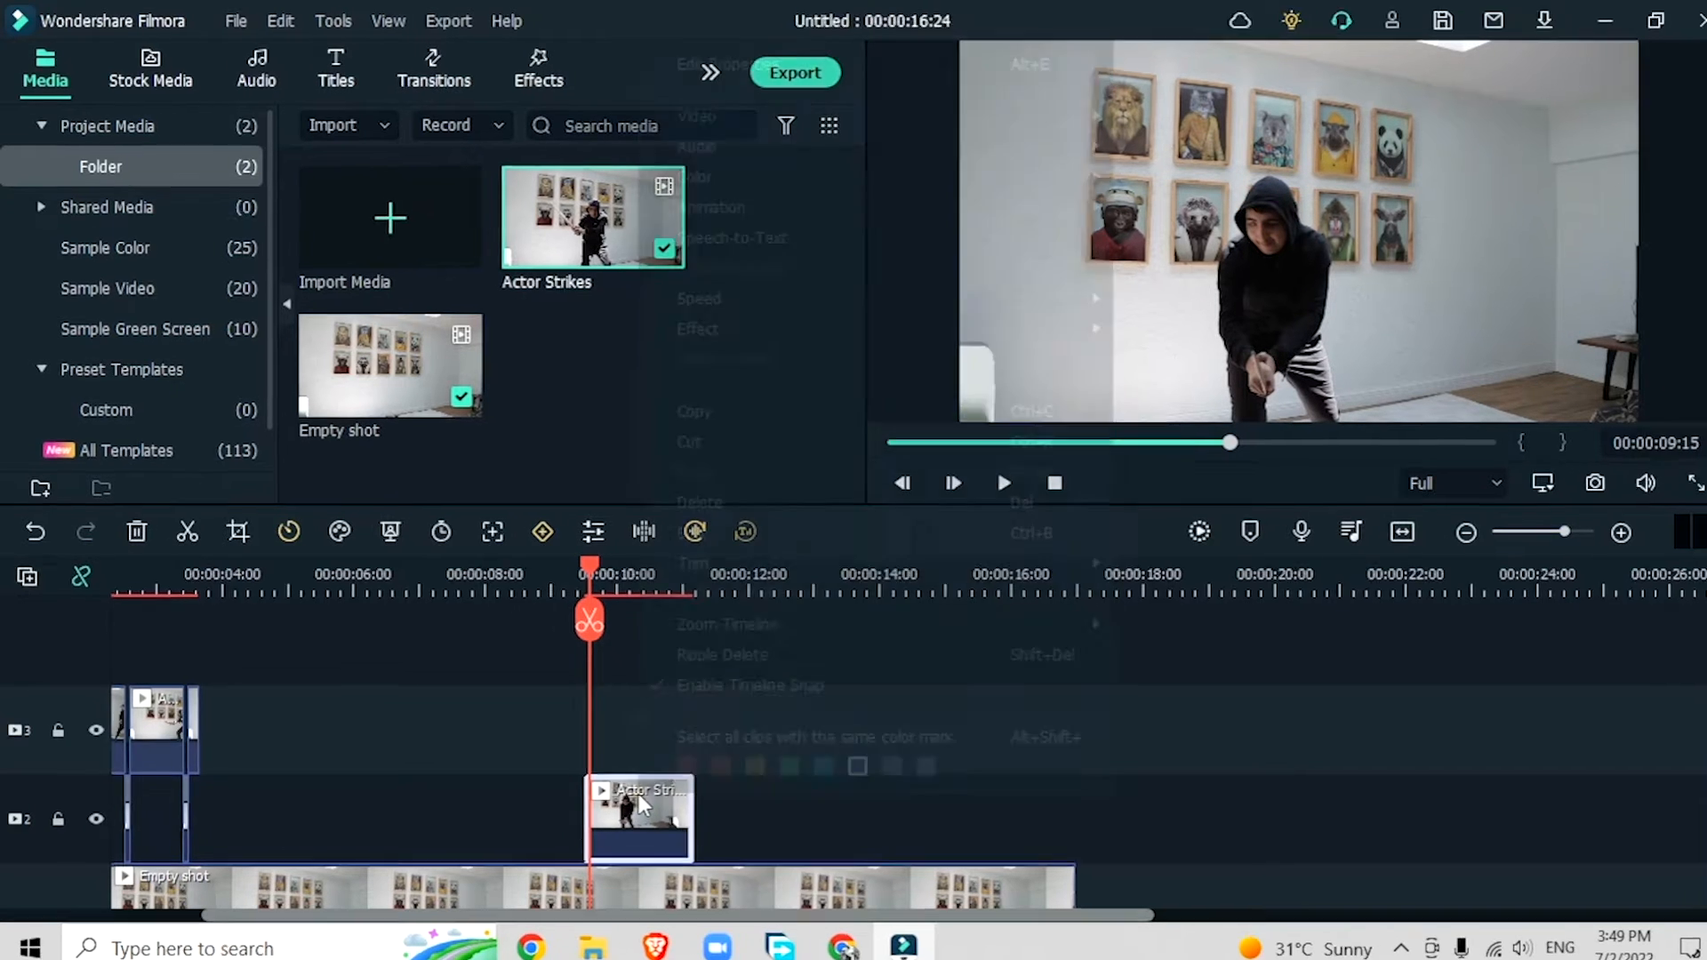
mouse_move(864, 296)
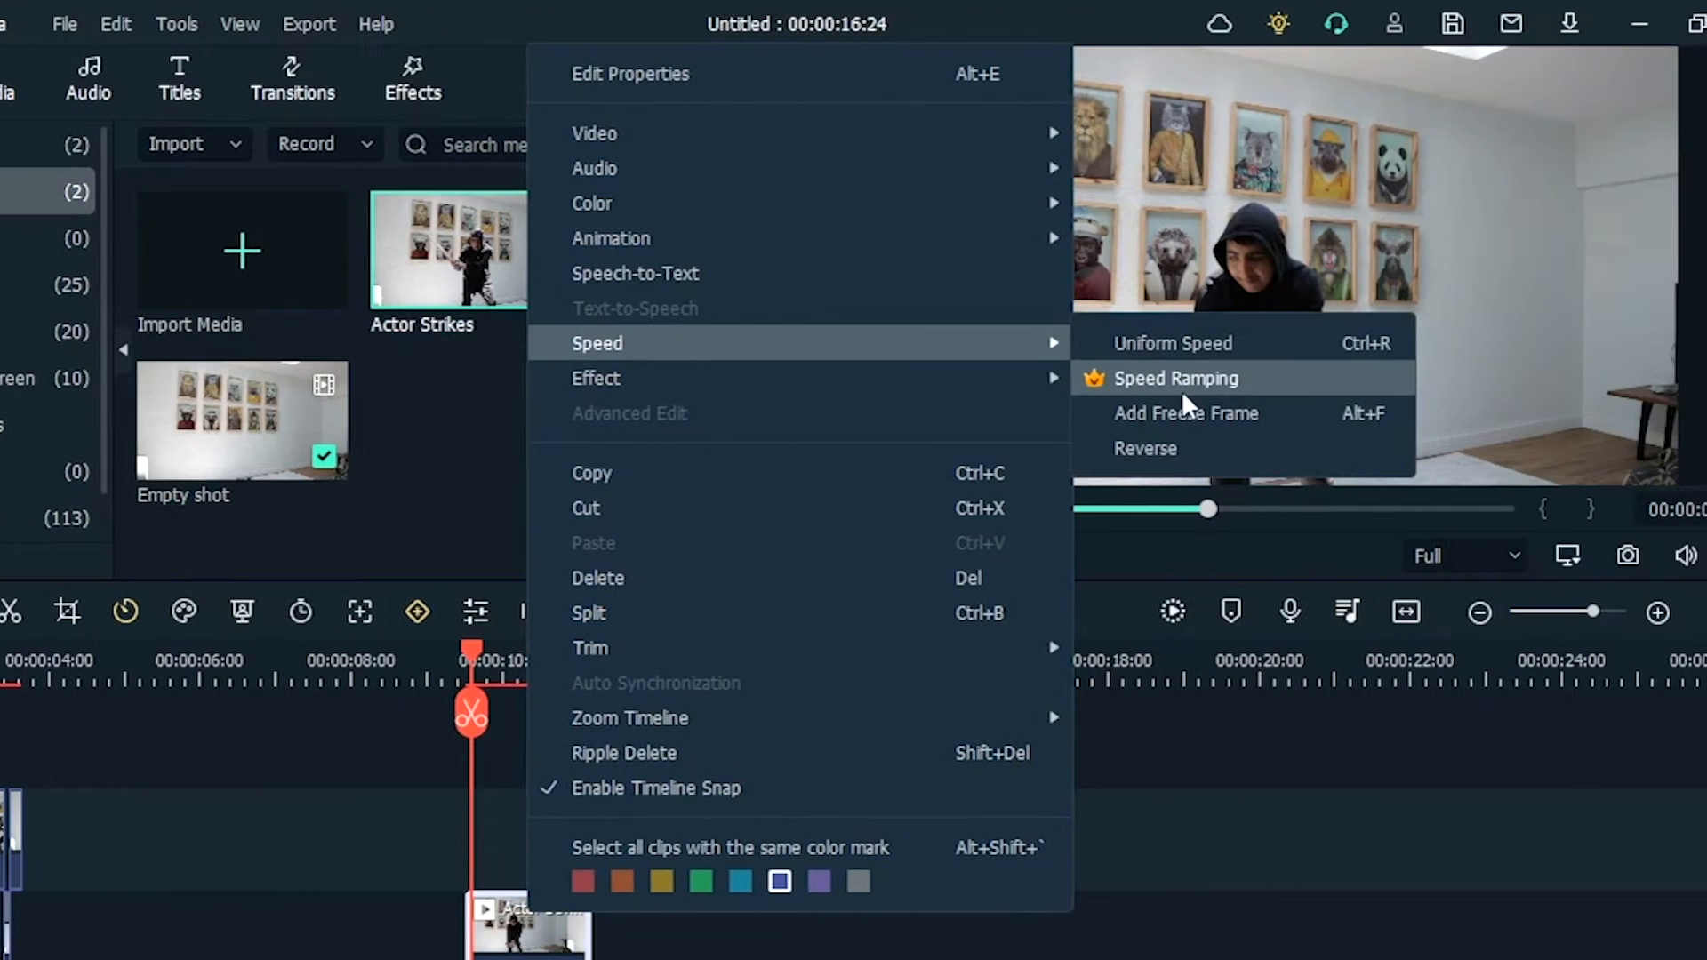
click(1331, 413)
Step: Inspect the arranged clips from the start of the timeline, hiding and showing the upper Actor Strikes track
click(159, 661)
drag(105, 609, 120, 620)
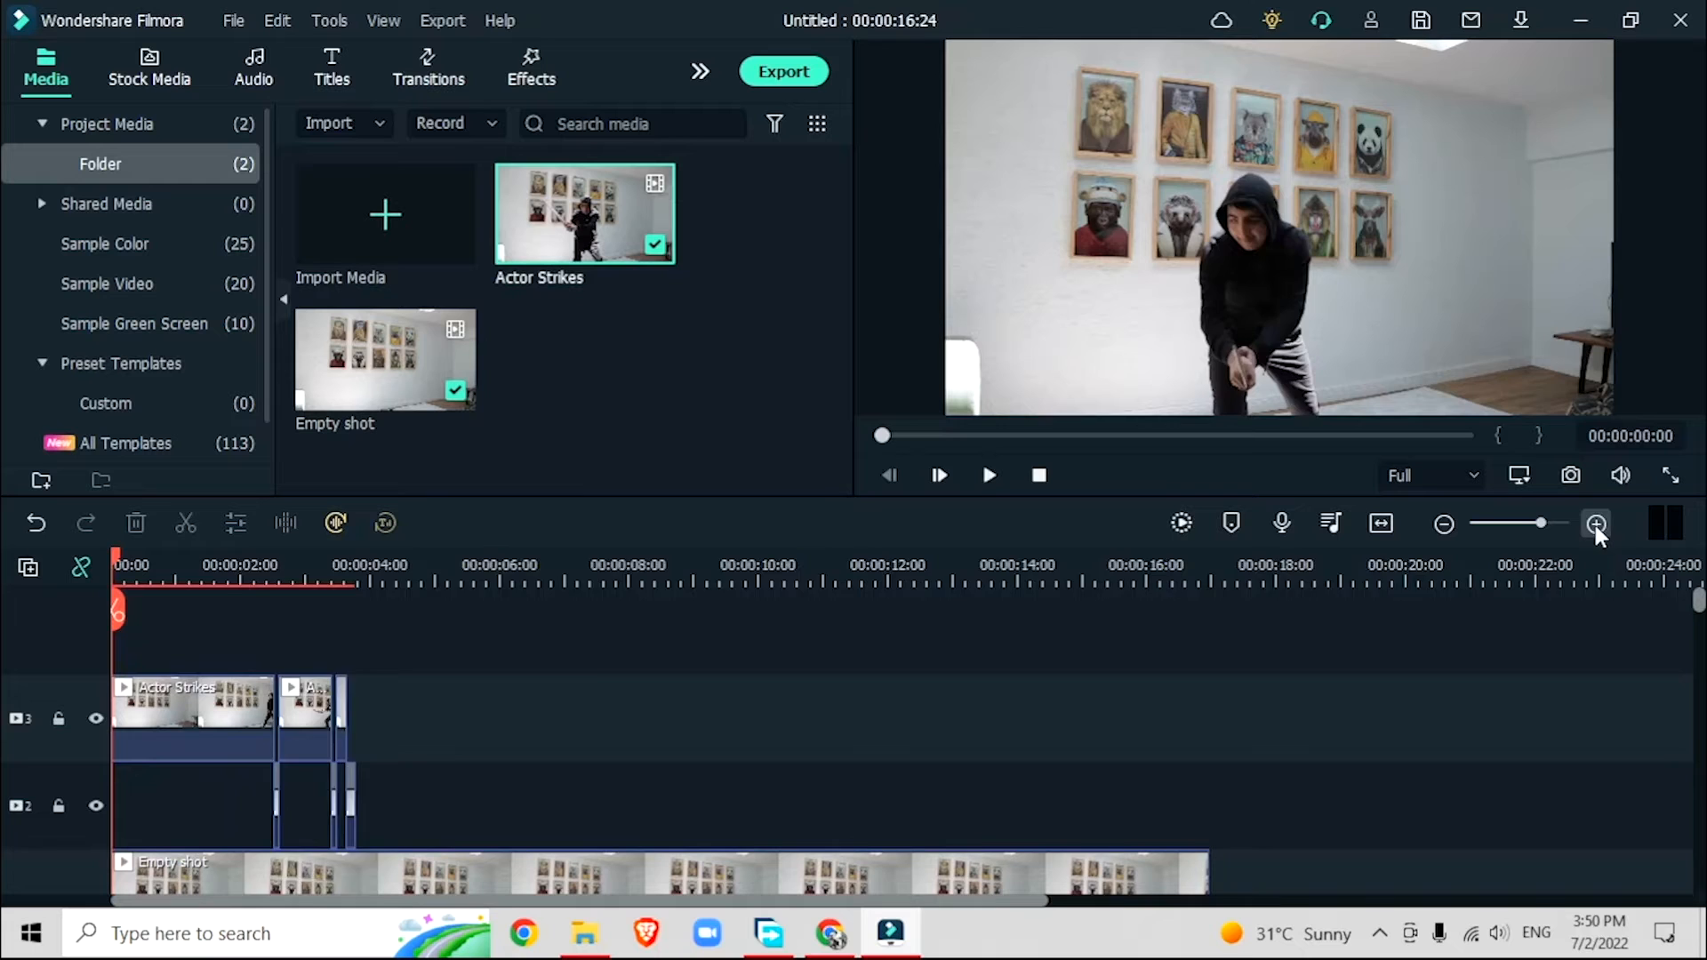
click(1596, 525)
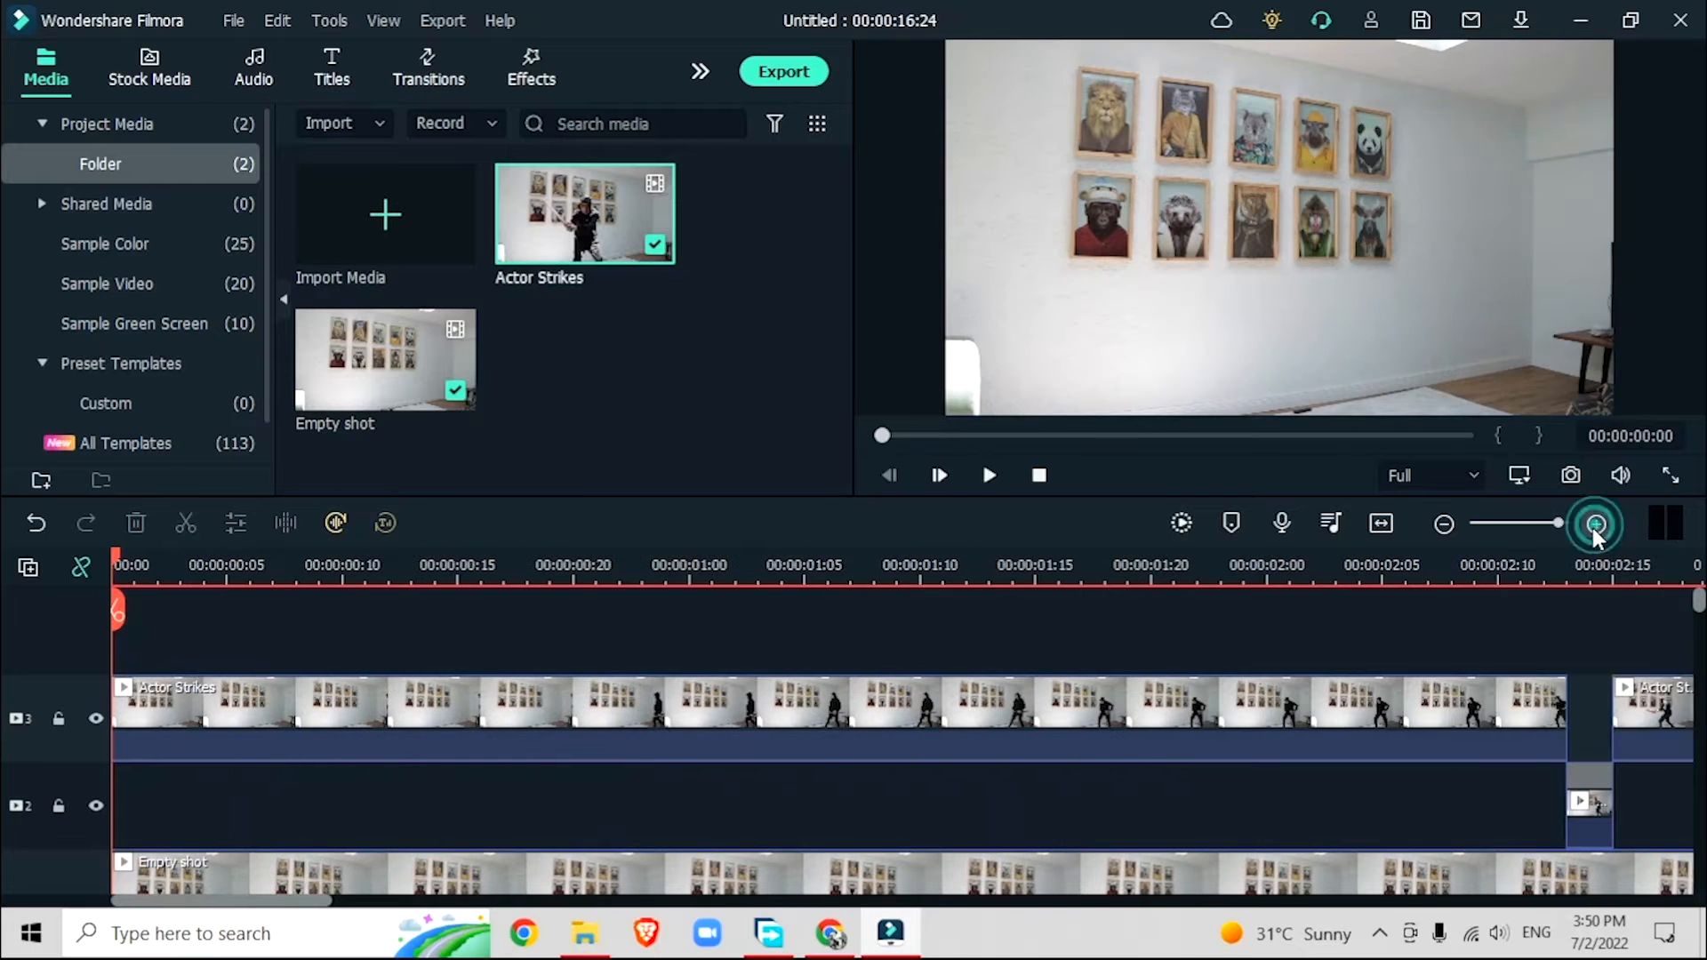
drag(307, 900, 358, 907)
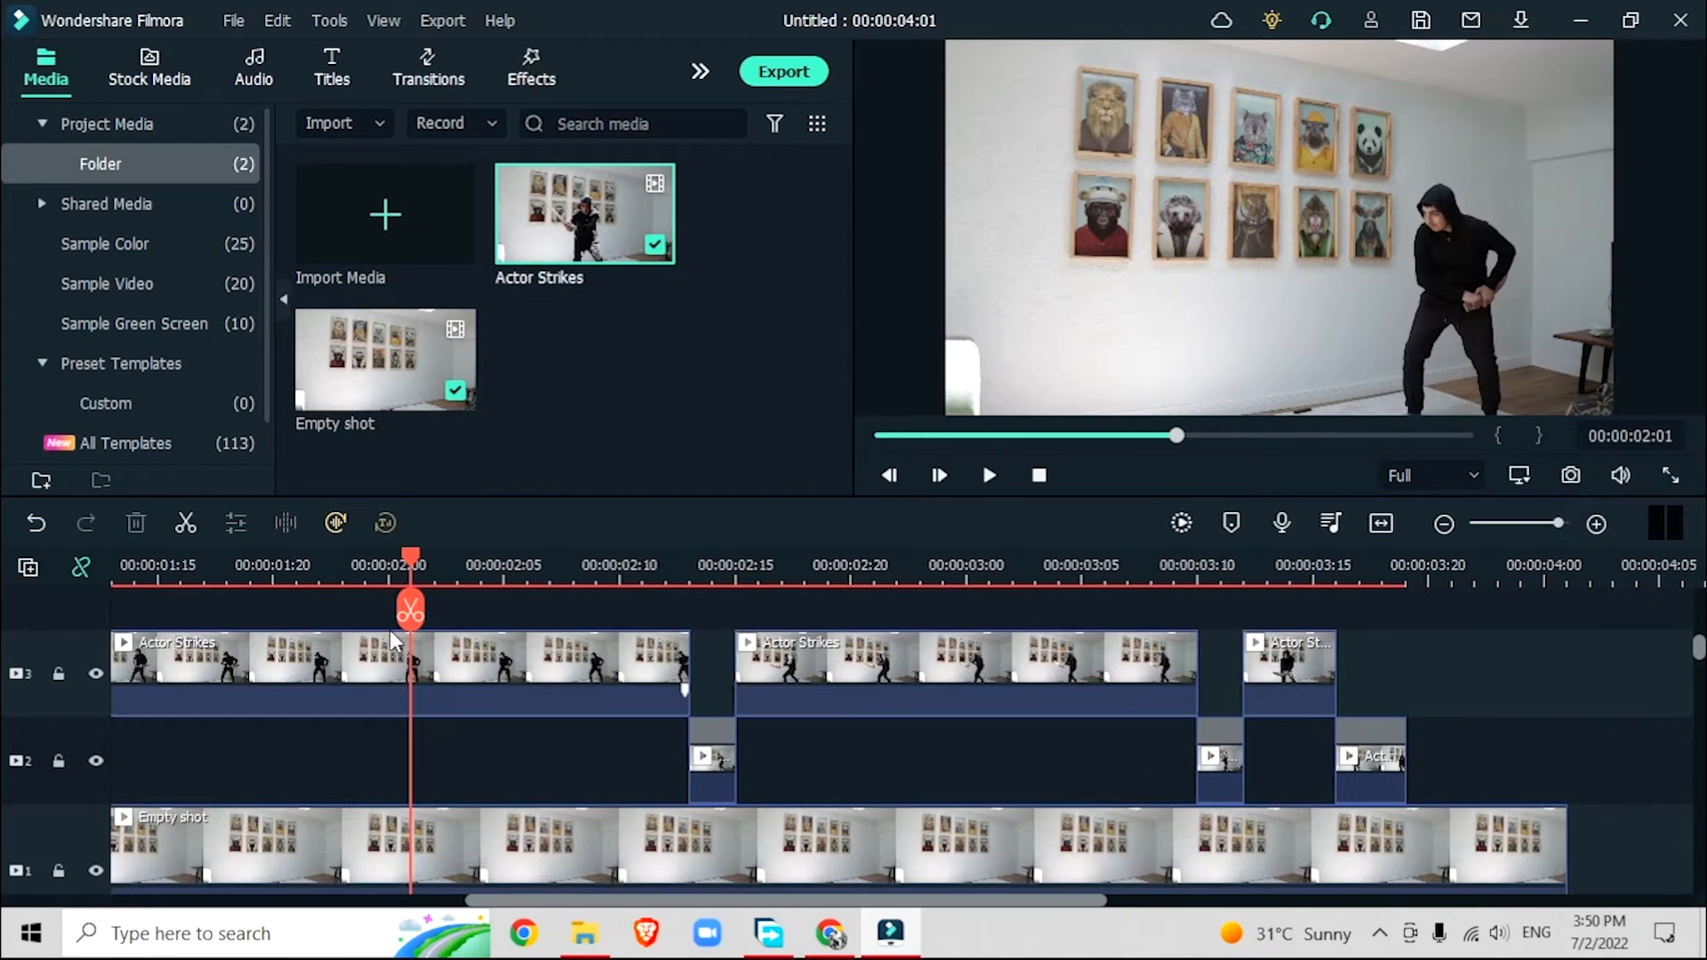
click(95, 675)
click(96, 675)
Step: Apply a Rectangle mask to the first freeze-frame clip at 00:00:02:13
click(665, 743)
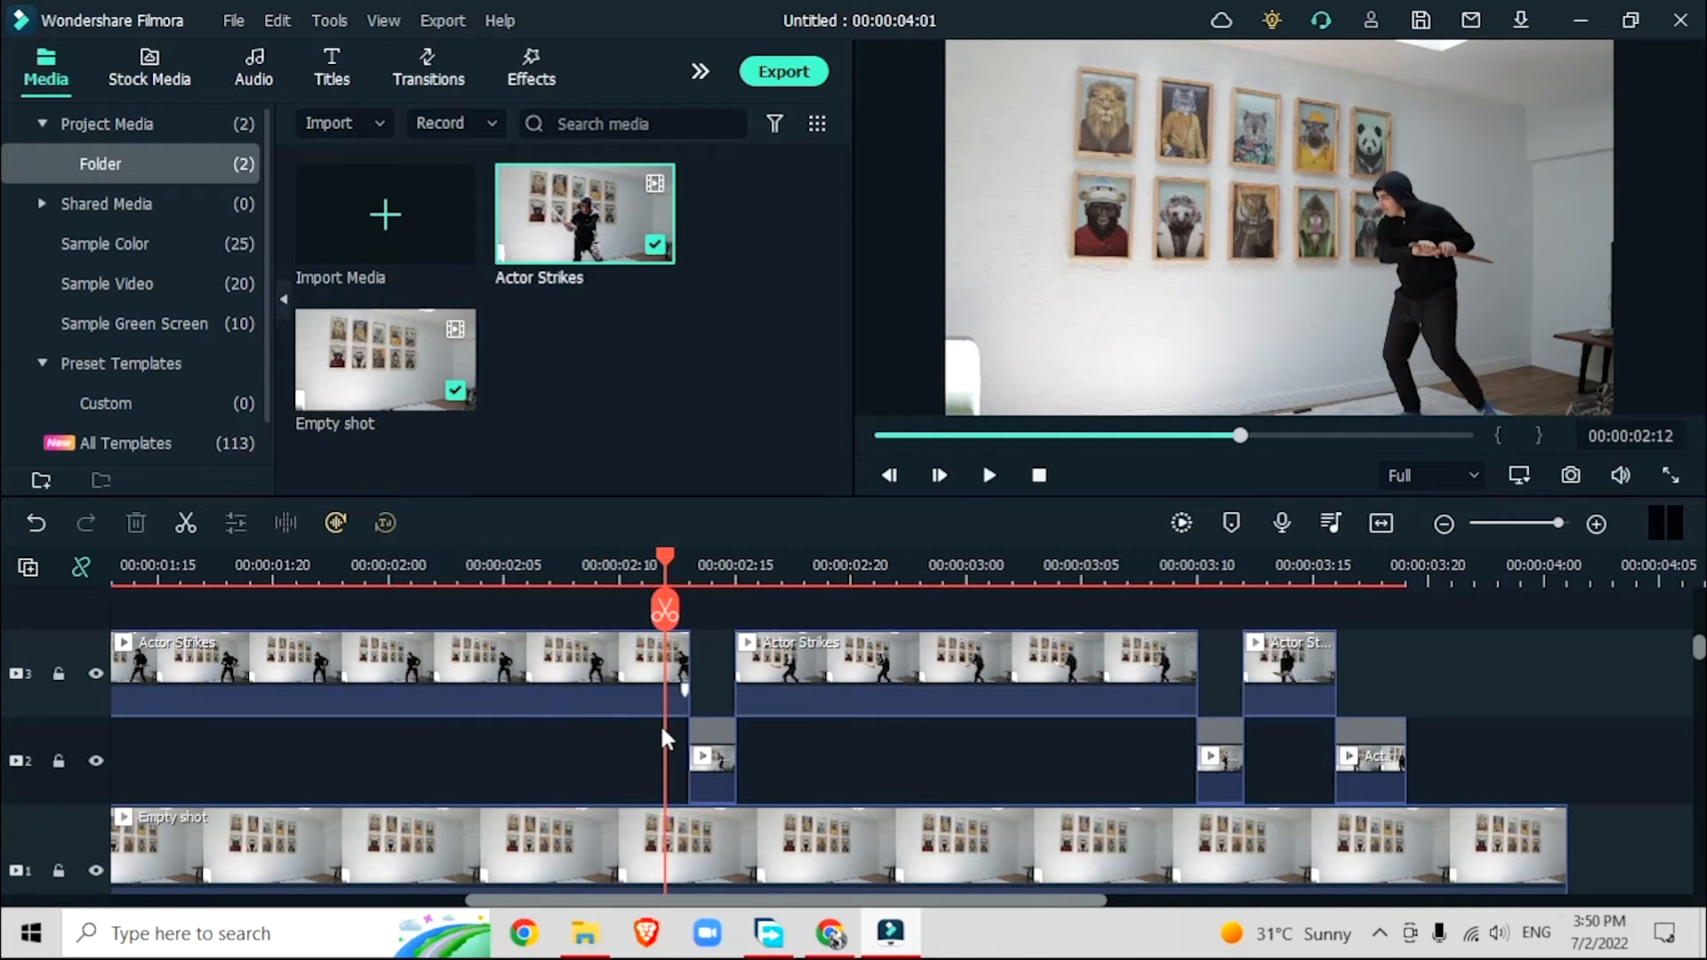
click(712, 758)
double_click(711, 759)
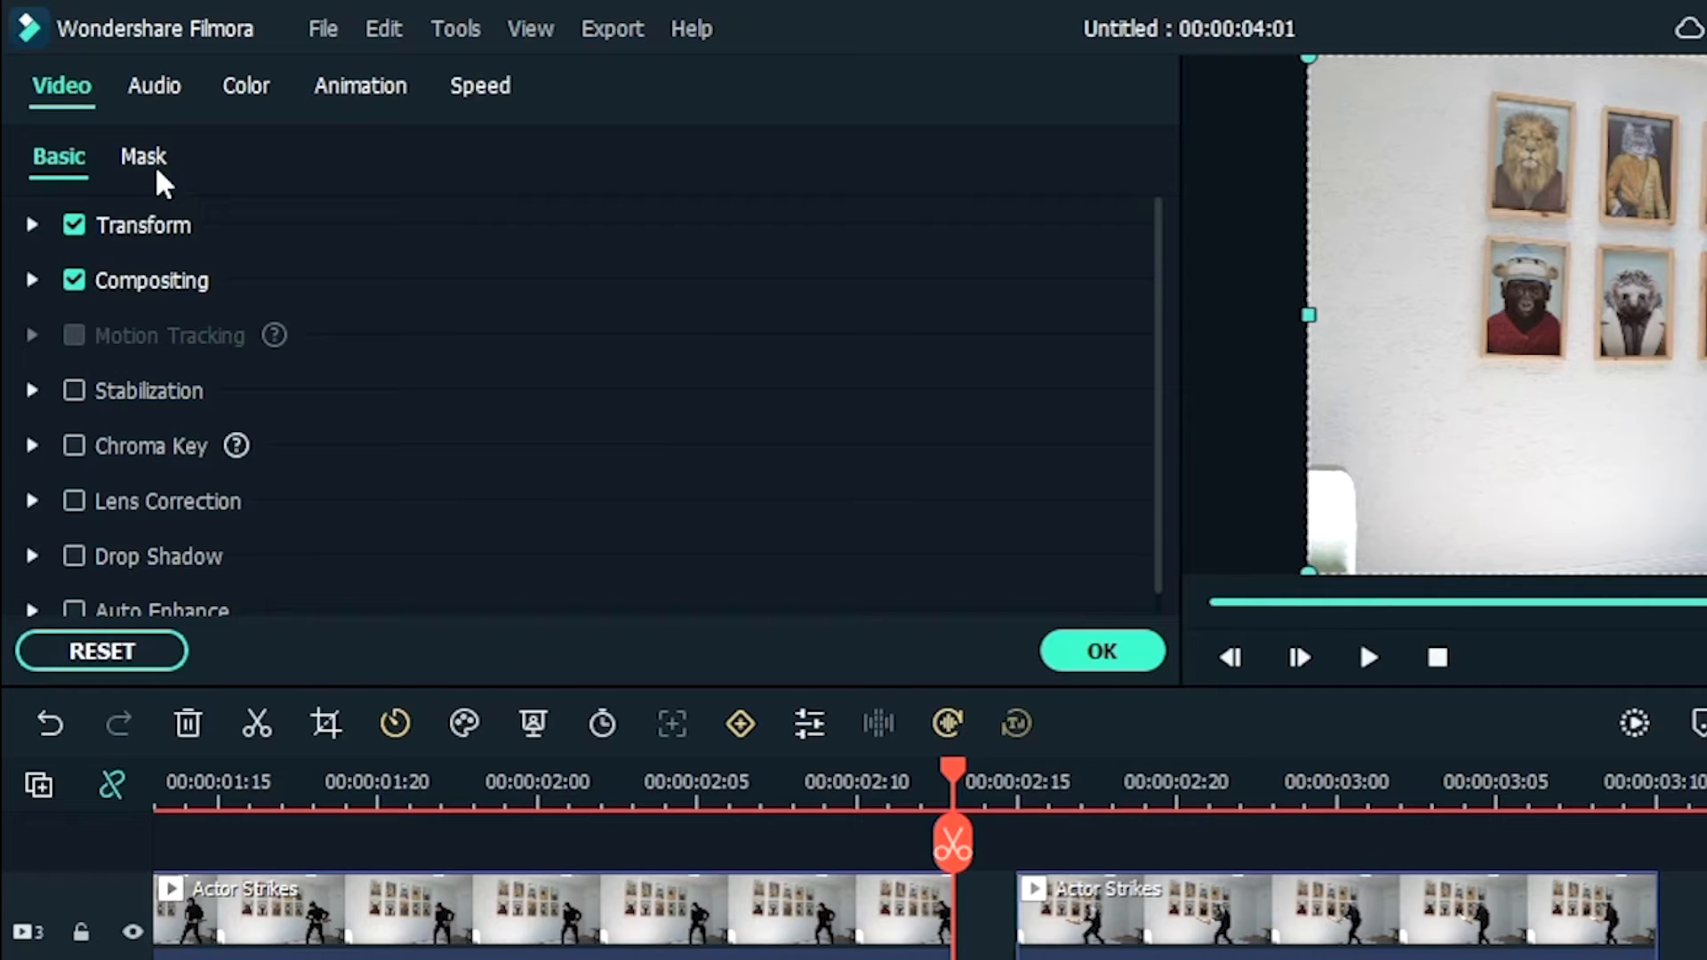
click(155, 169)
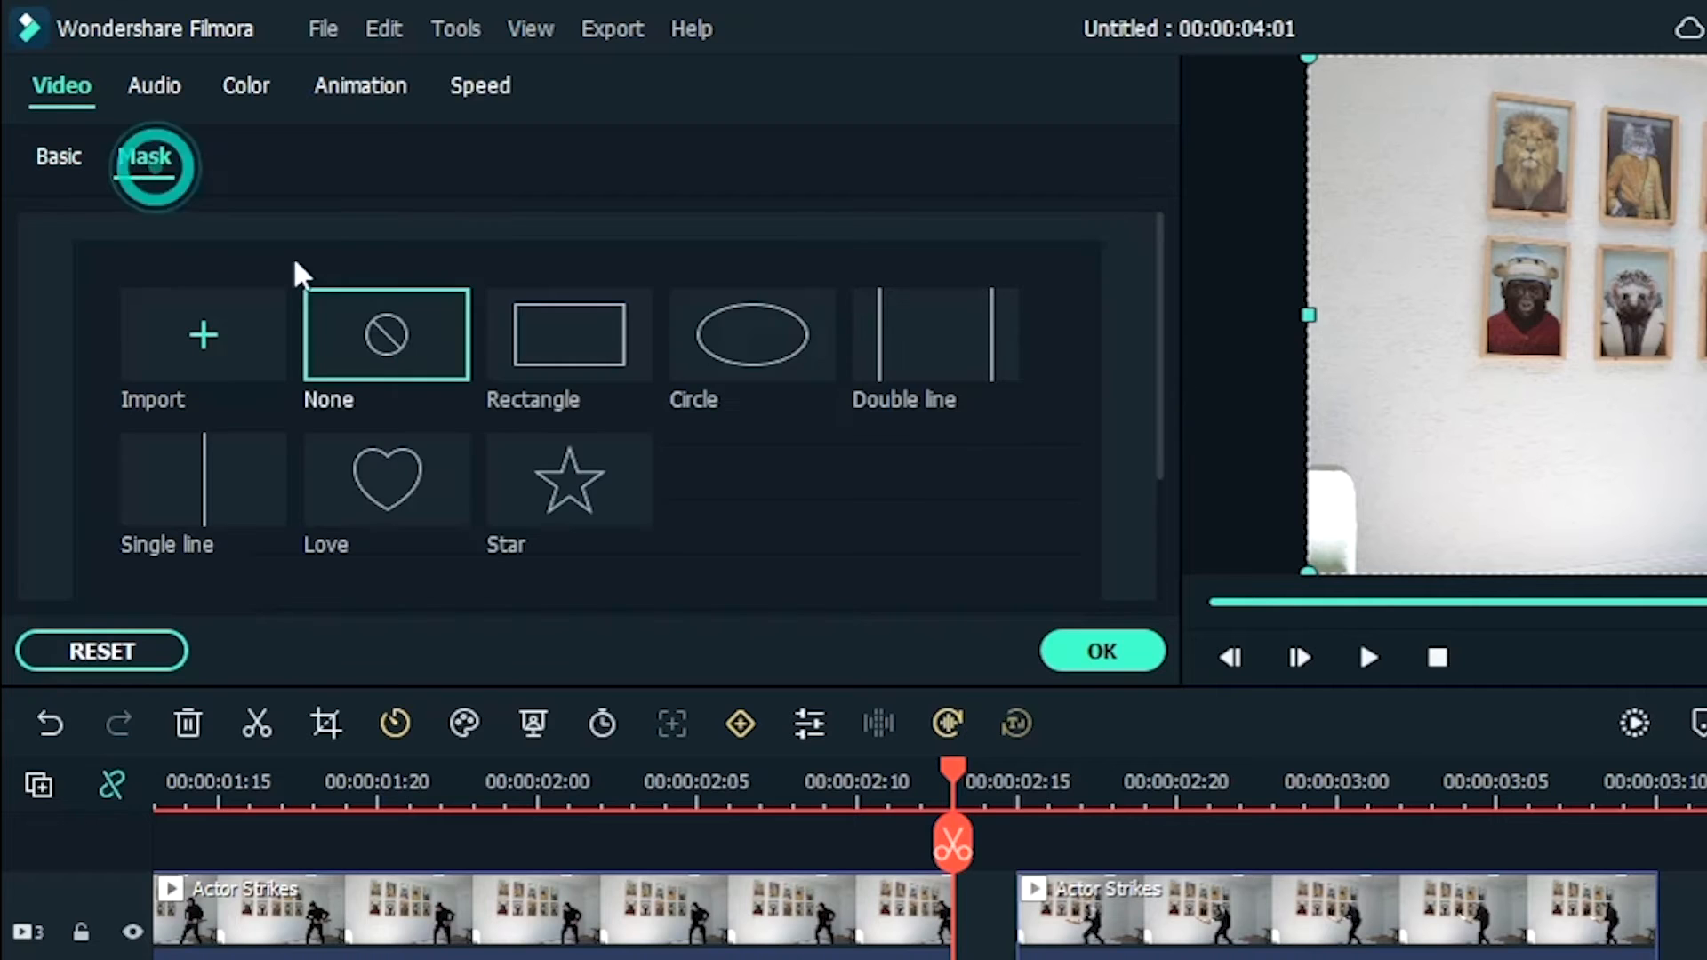
click(583, 347)
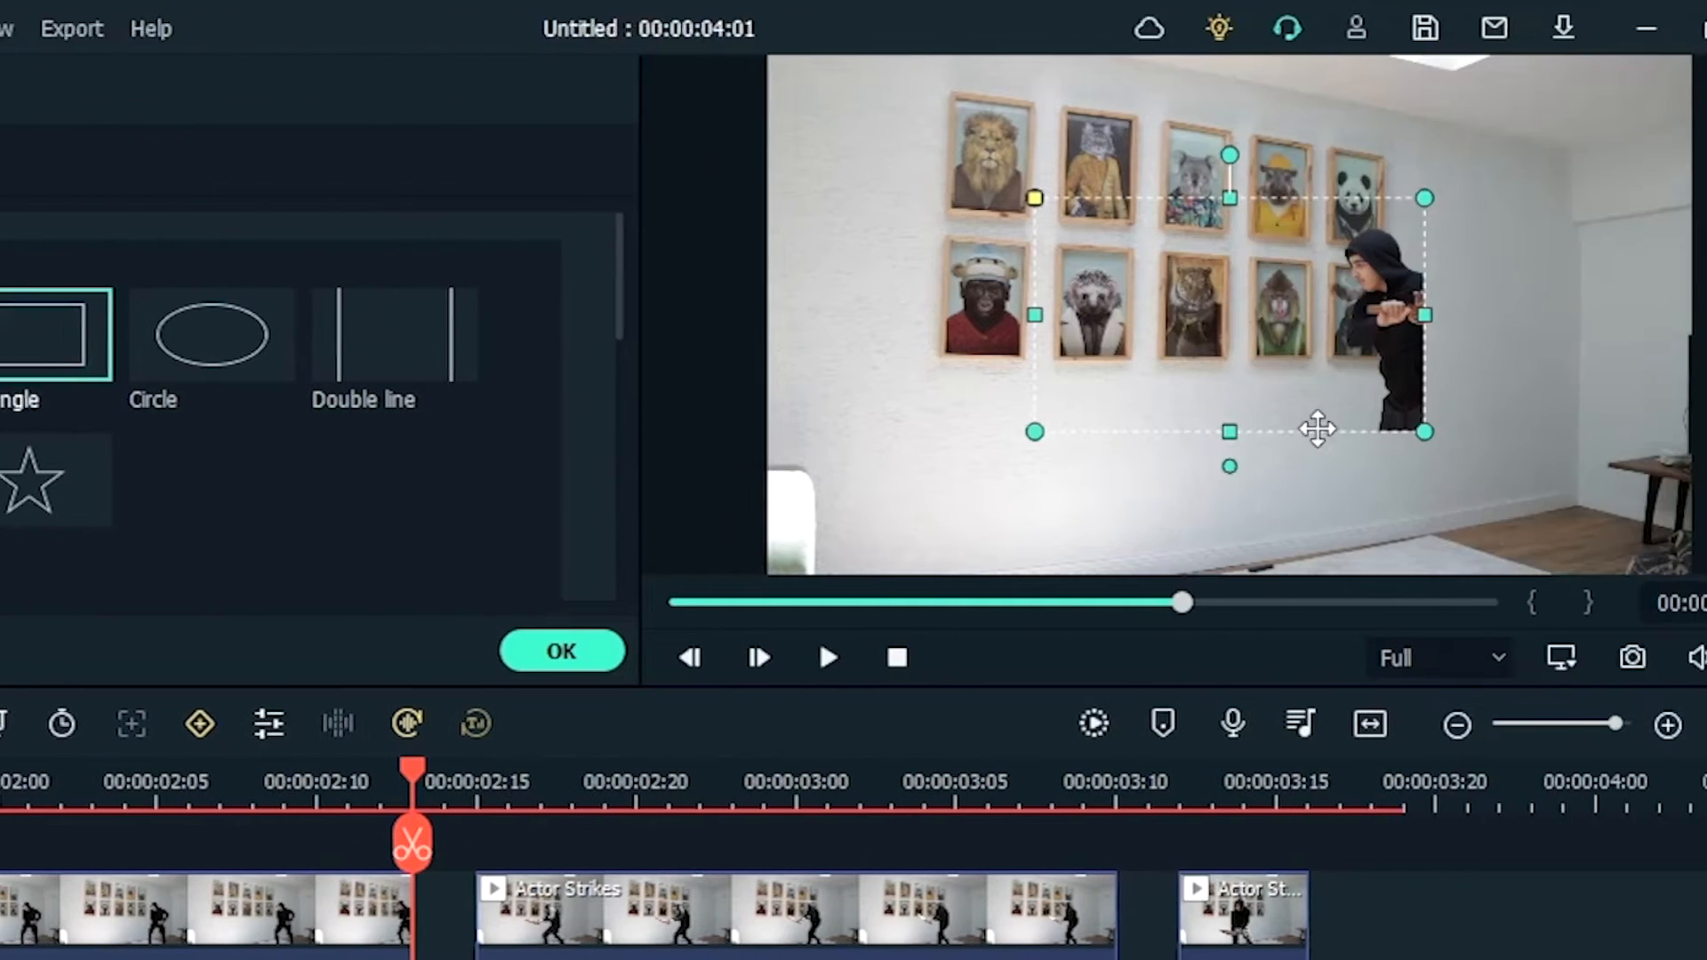
Step: Move and resize the rectangle mask so it encloses the actor's whole body and the blade, with its left edge drawn inward
drag(1212, 430, 1326, 347)
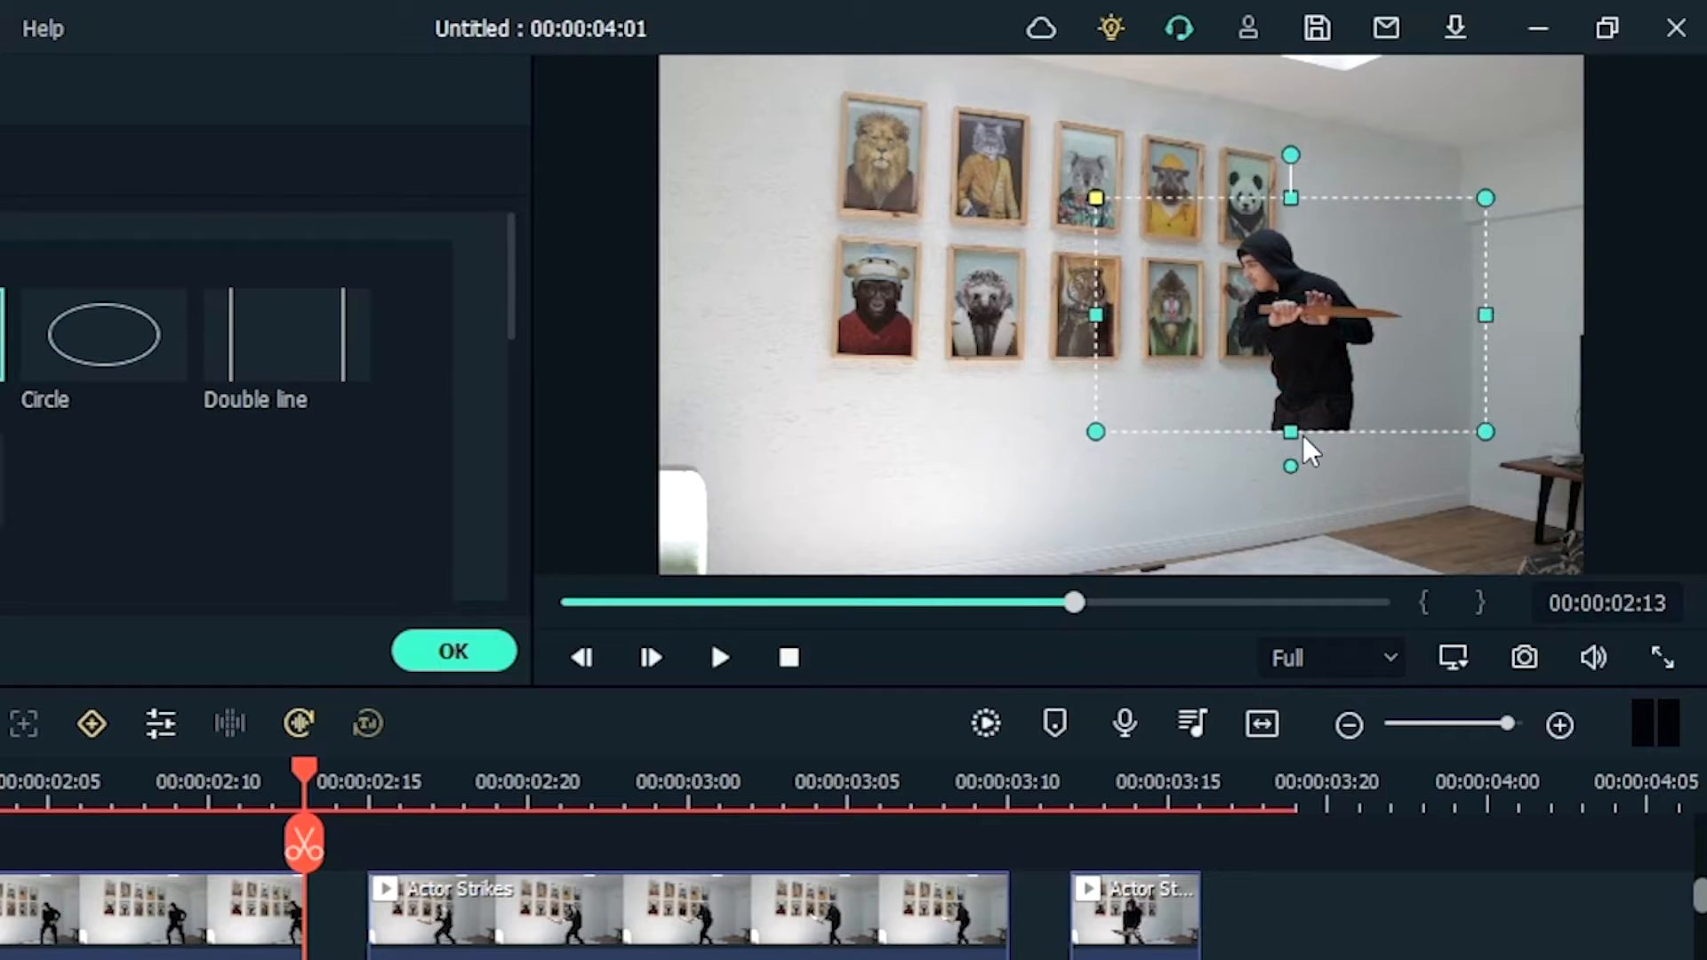
drag(1291, 434, 1309, 558)
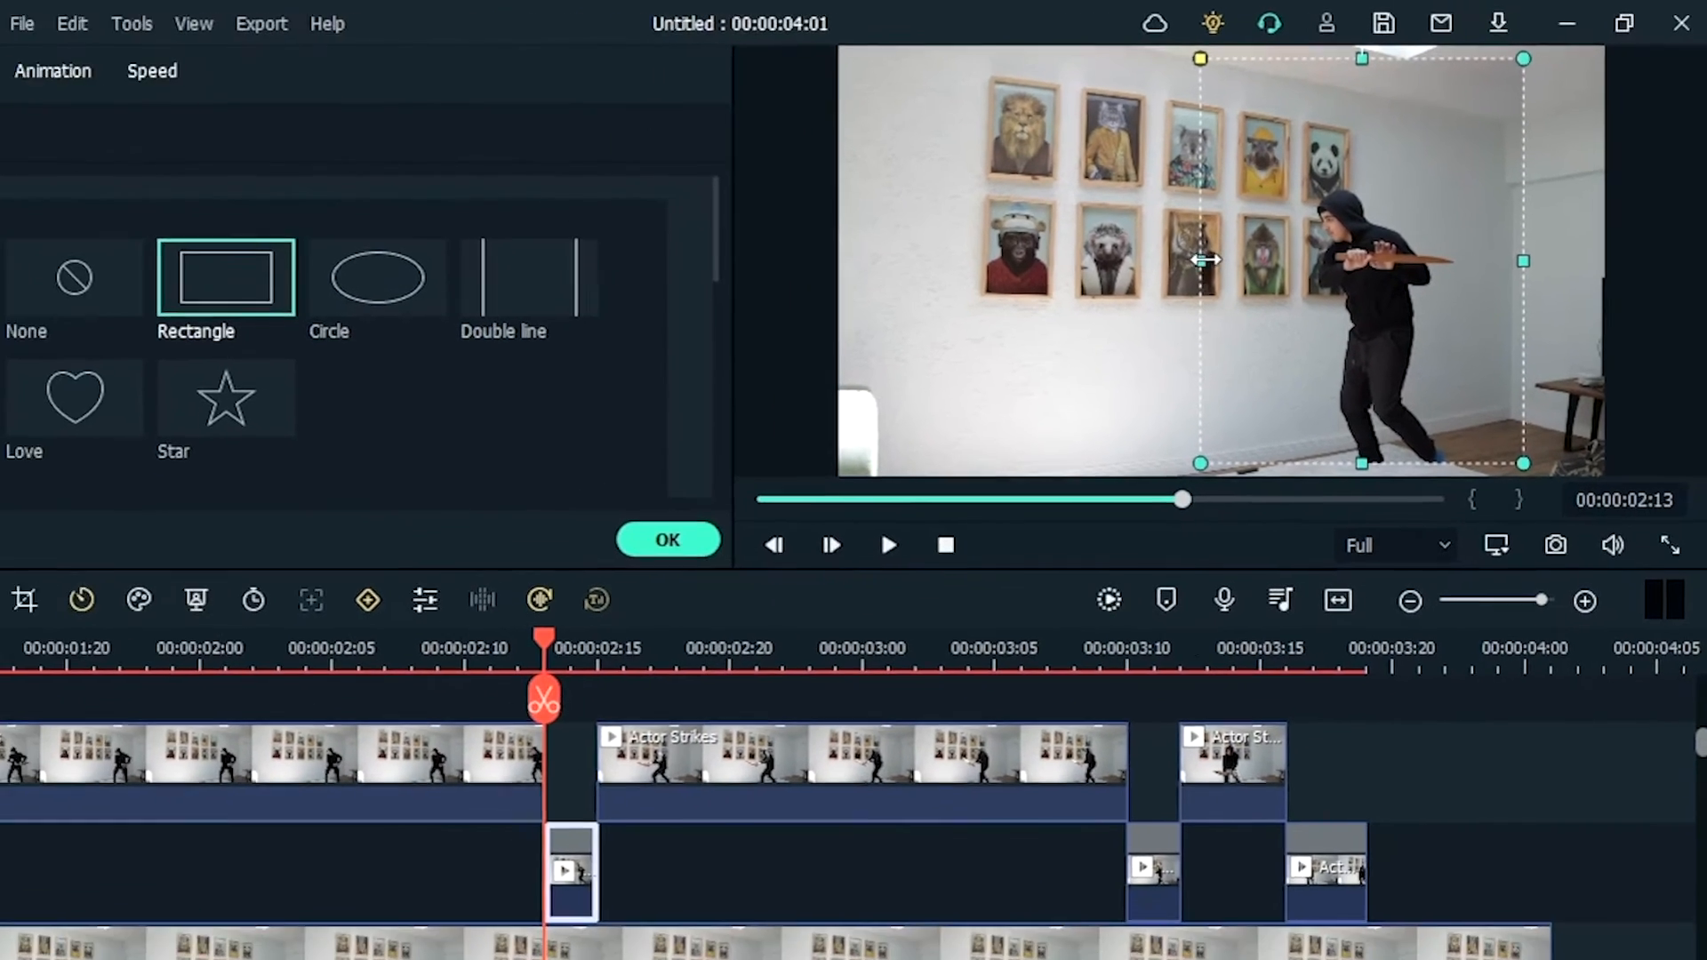
drag(1095, 314, 1123, 316)
drag(1280, 242, 1311, 241)
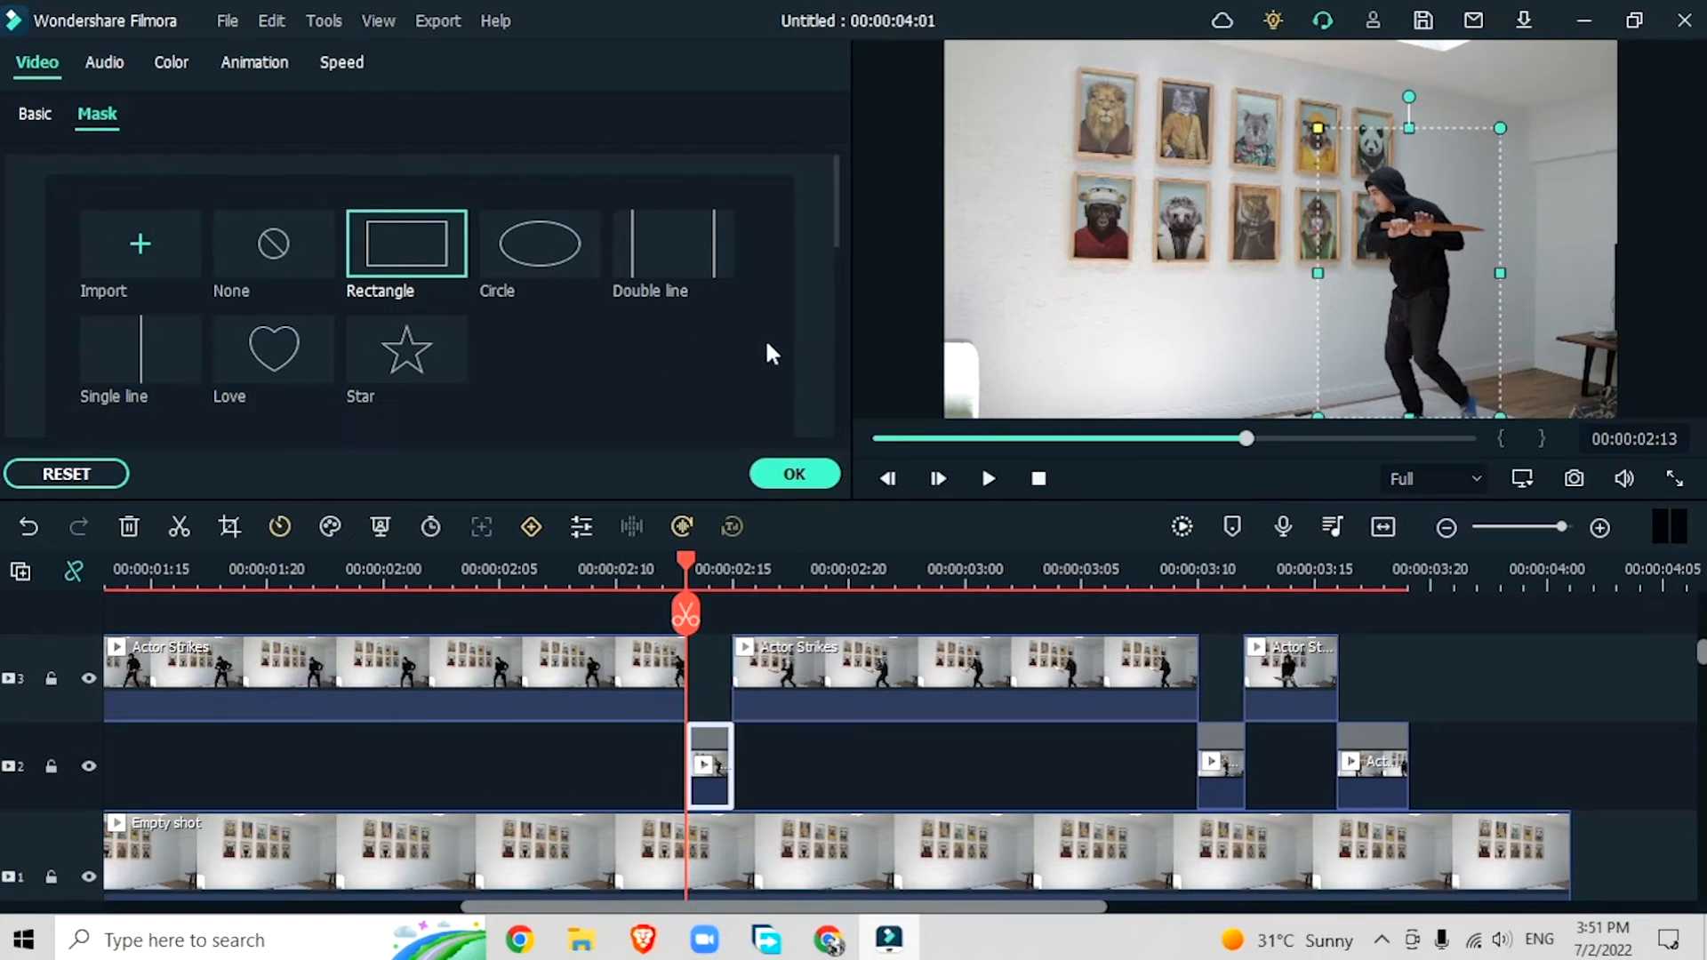
scroll(813, 354, down, 5)
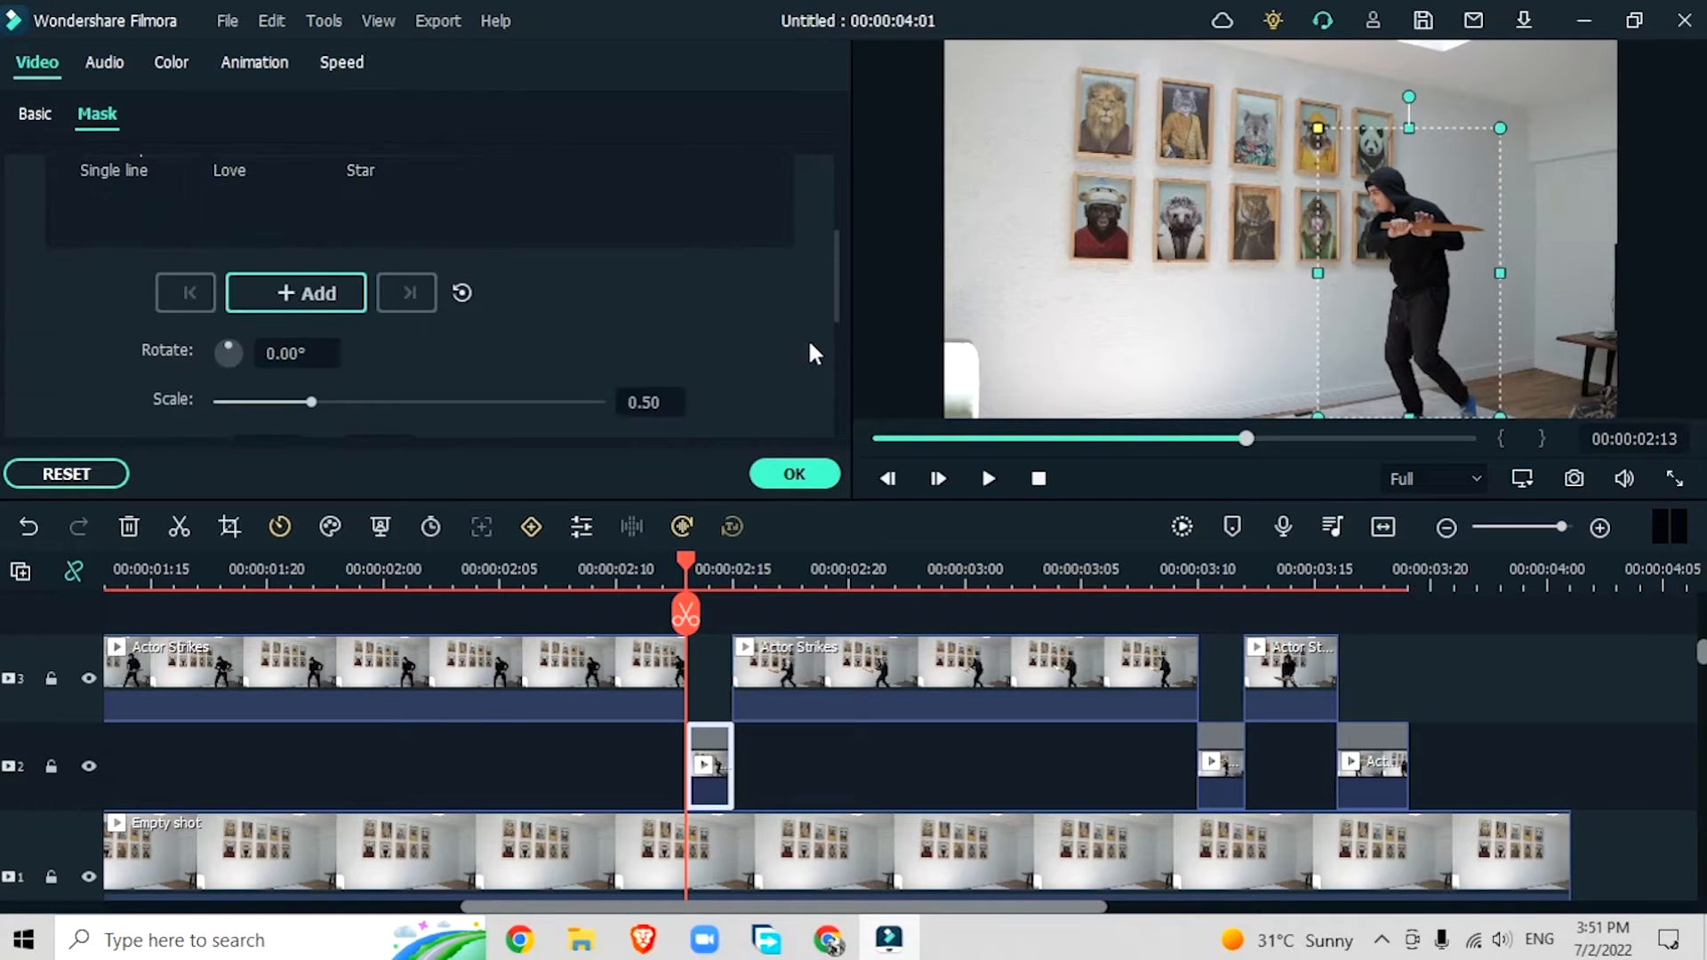
Step: Set the first freeze frame's rectangle mask to blur strength 14.14 and radius 9.54
drag(221, 347, 271, 350)
scroll(137, 386, down, 3)
click(221, 344)
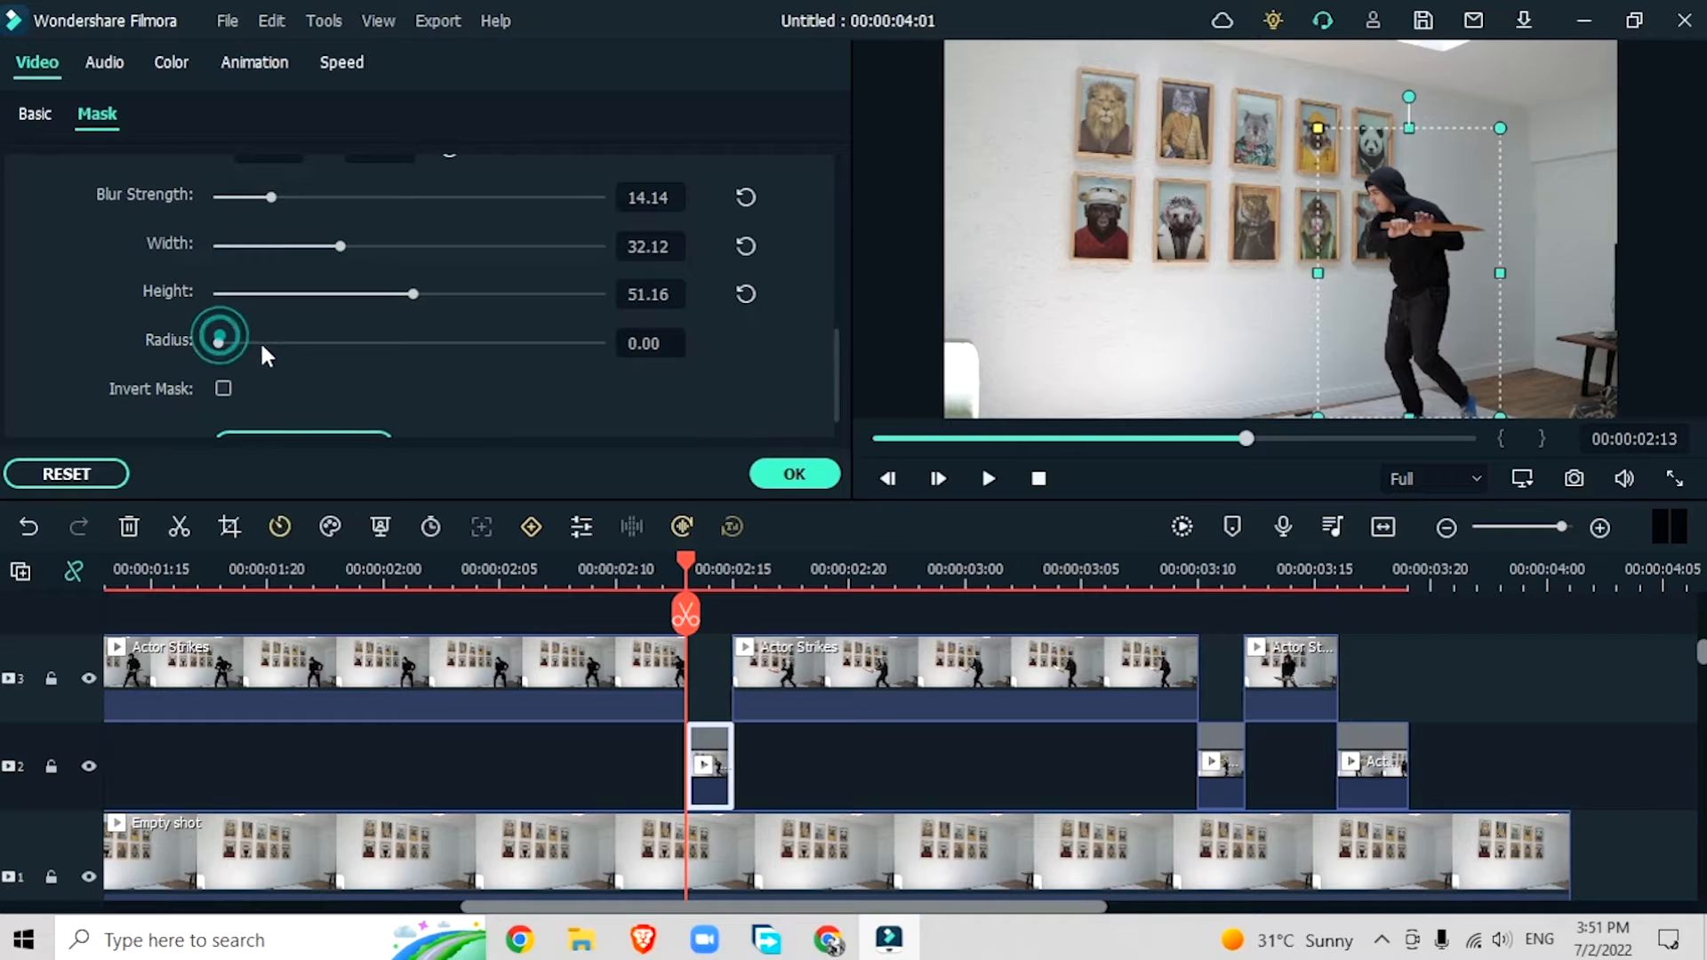
drag(218, 343, 254, 343)
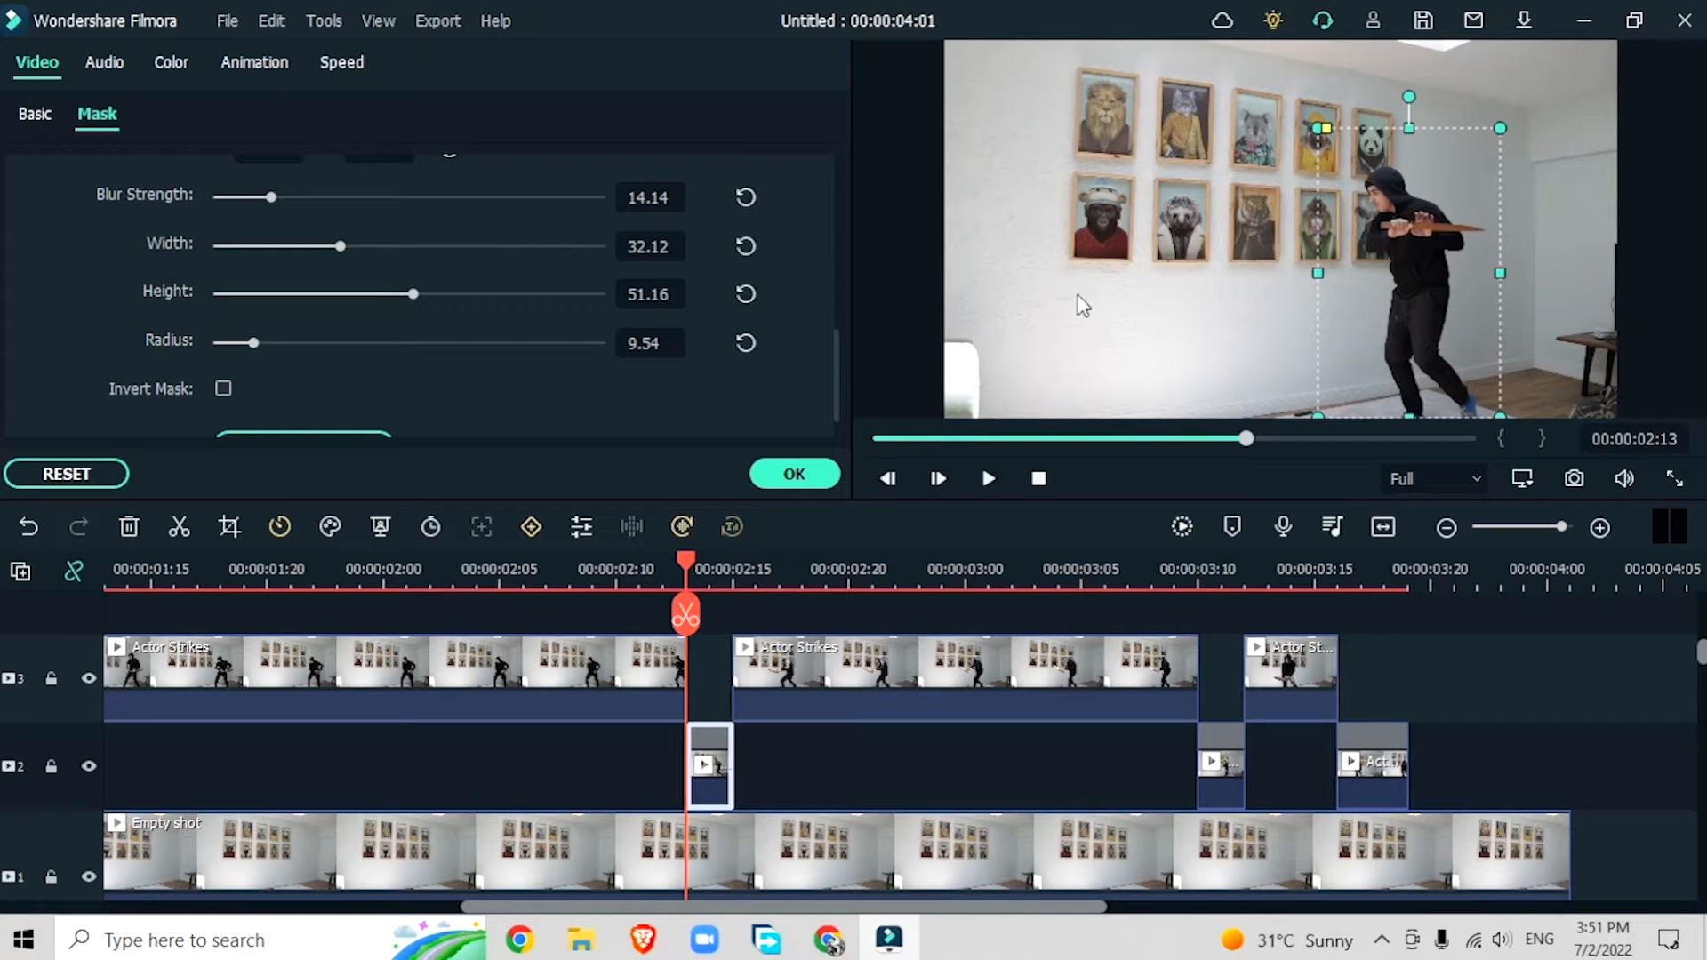
click(820, 480)
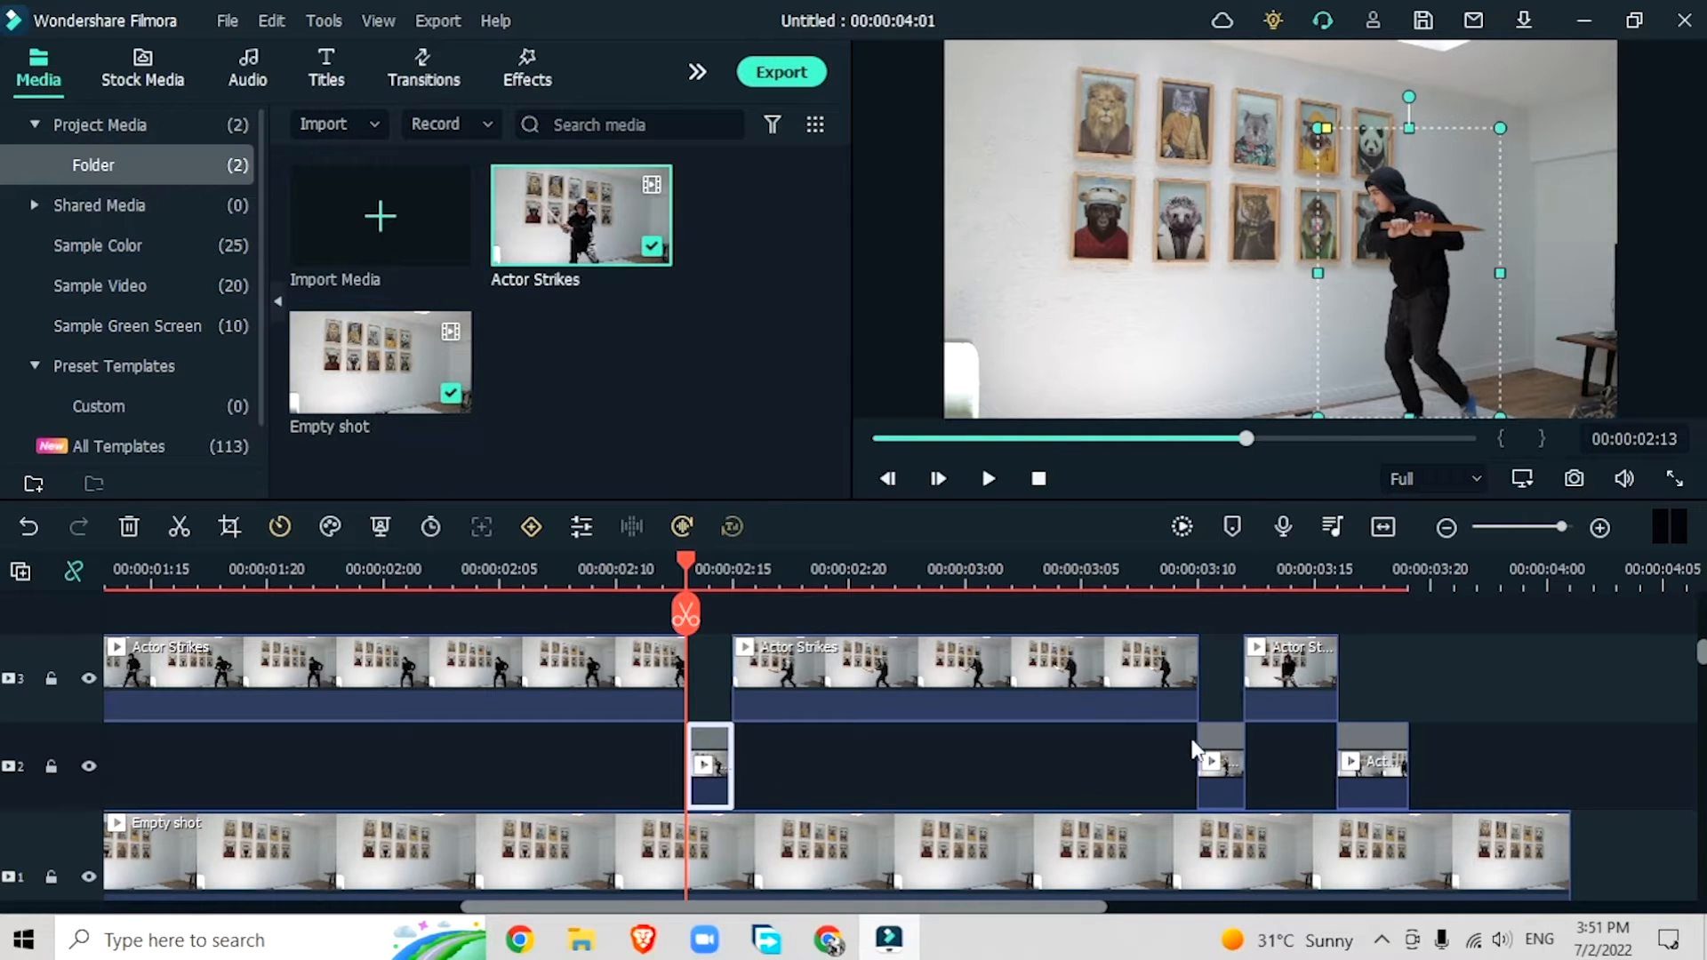
click(775, 460)
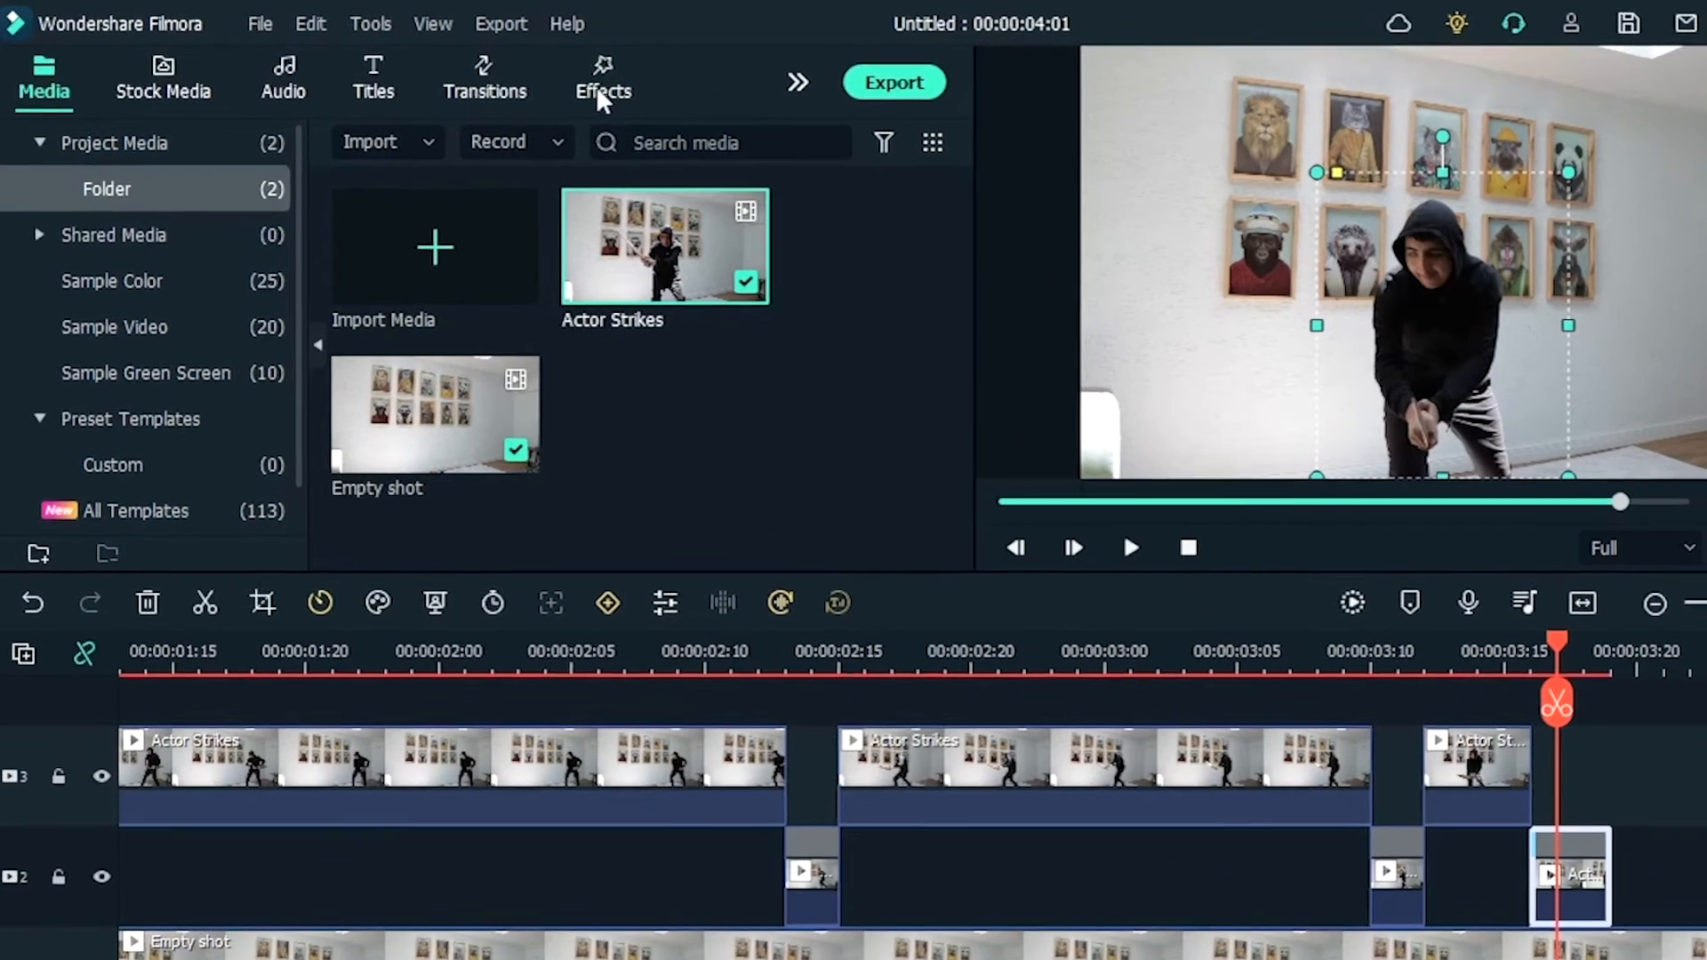
Step: Search the effects for "blur" and apply Rotate Blur to the three freeze-frame clips
click(528, 71)
click(637, 144)
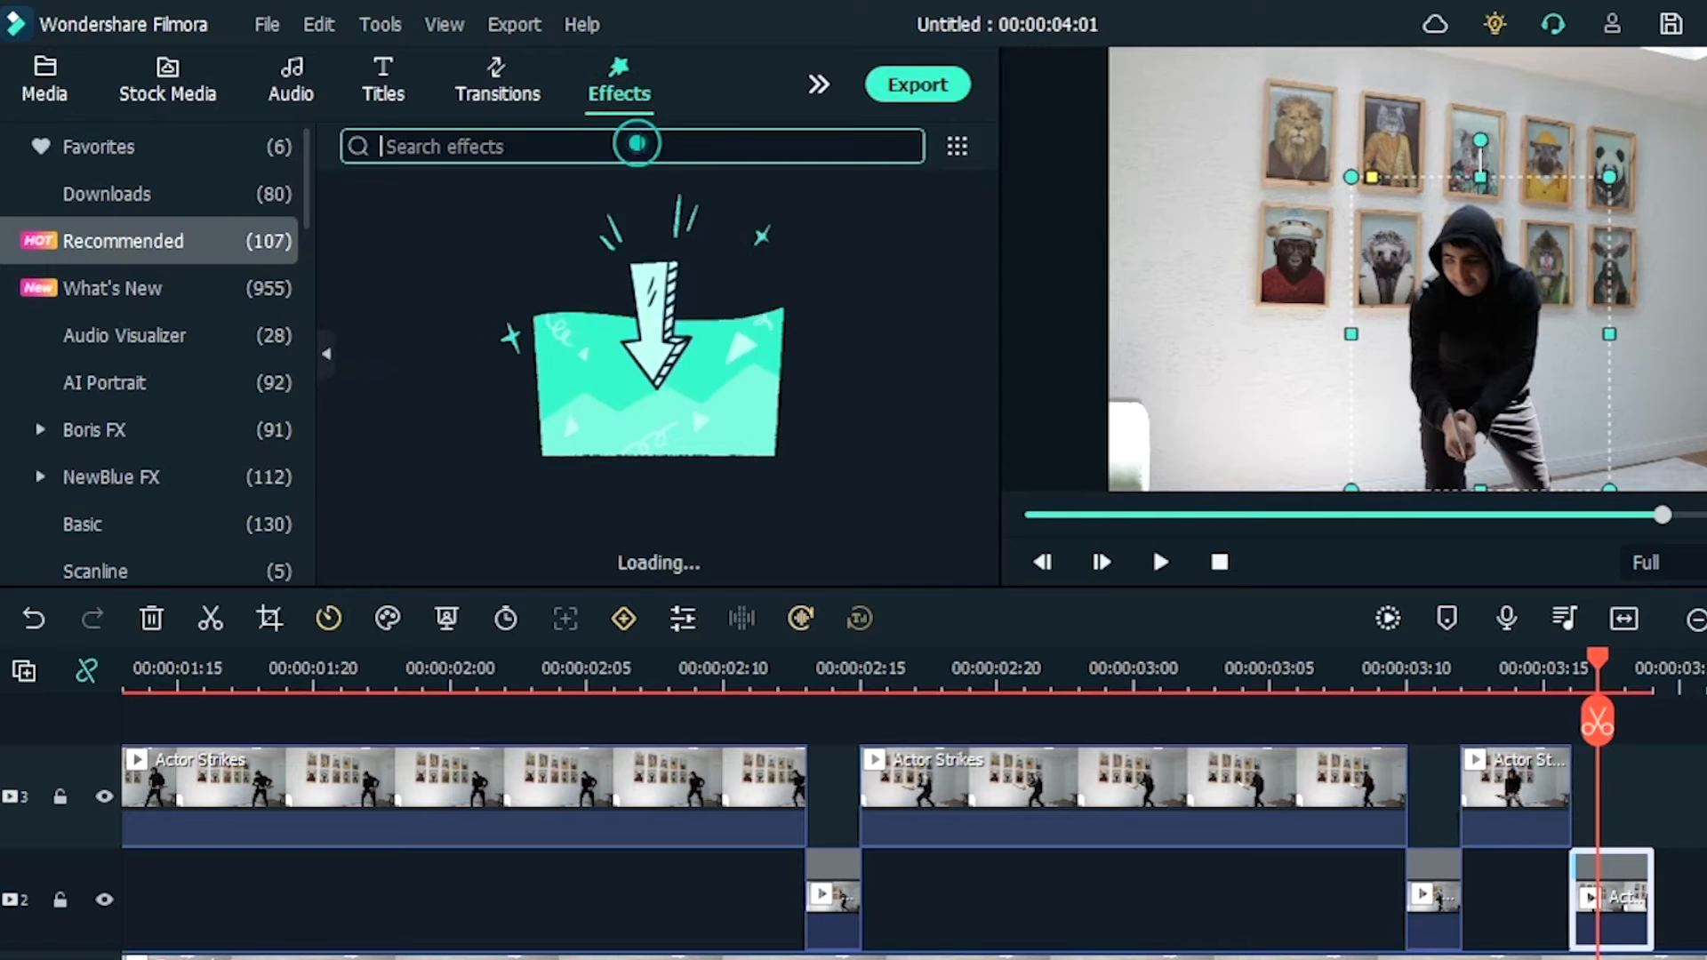
text(blur)
key(Return)
scroll(999, 221, down, 1)
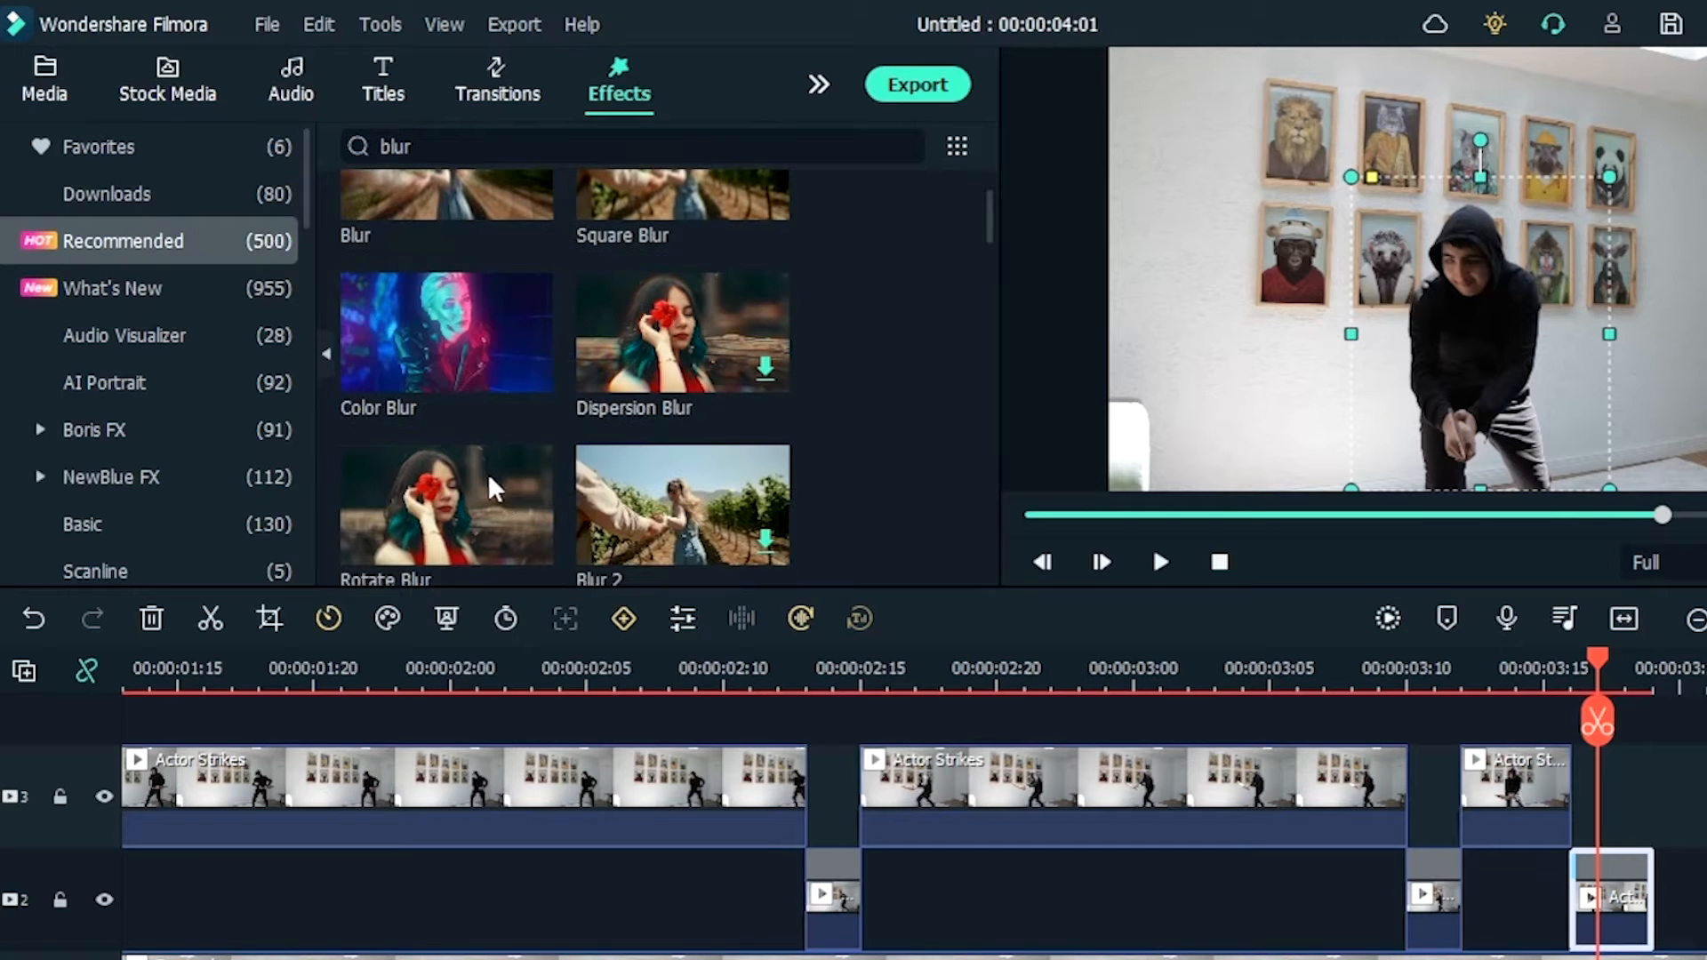
mouse_move(502, 523)
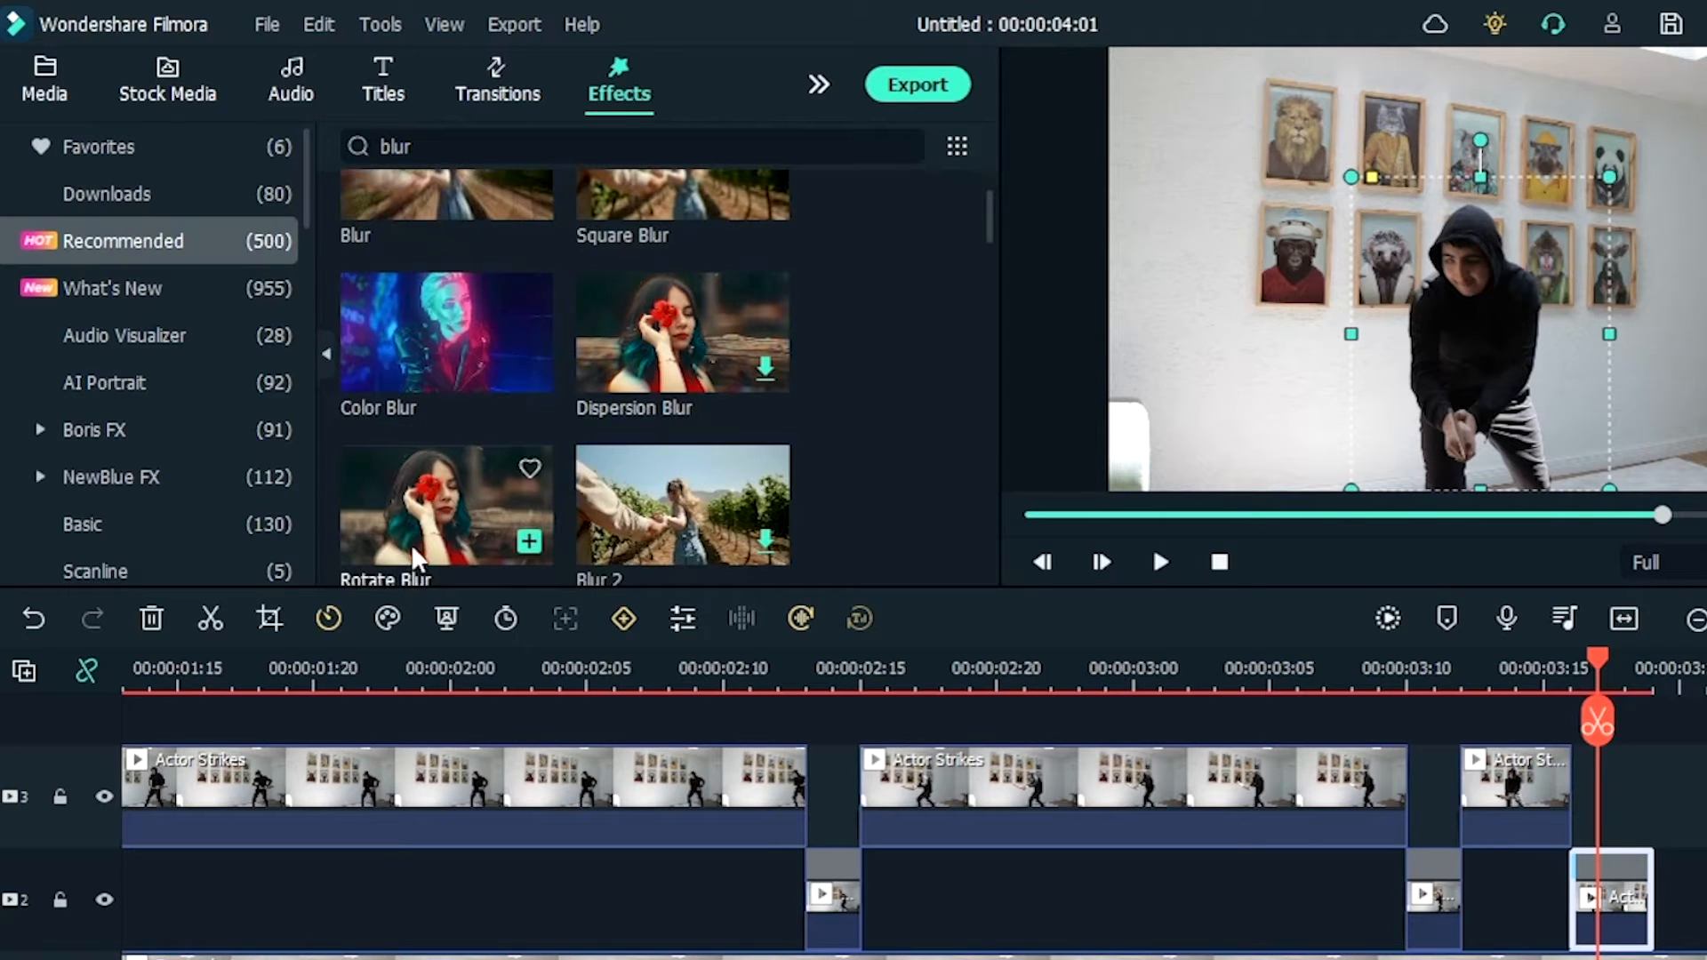
drag(418, 542, 827, 900)
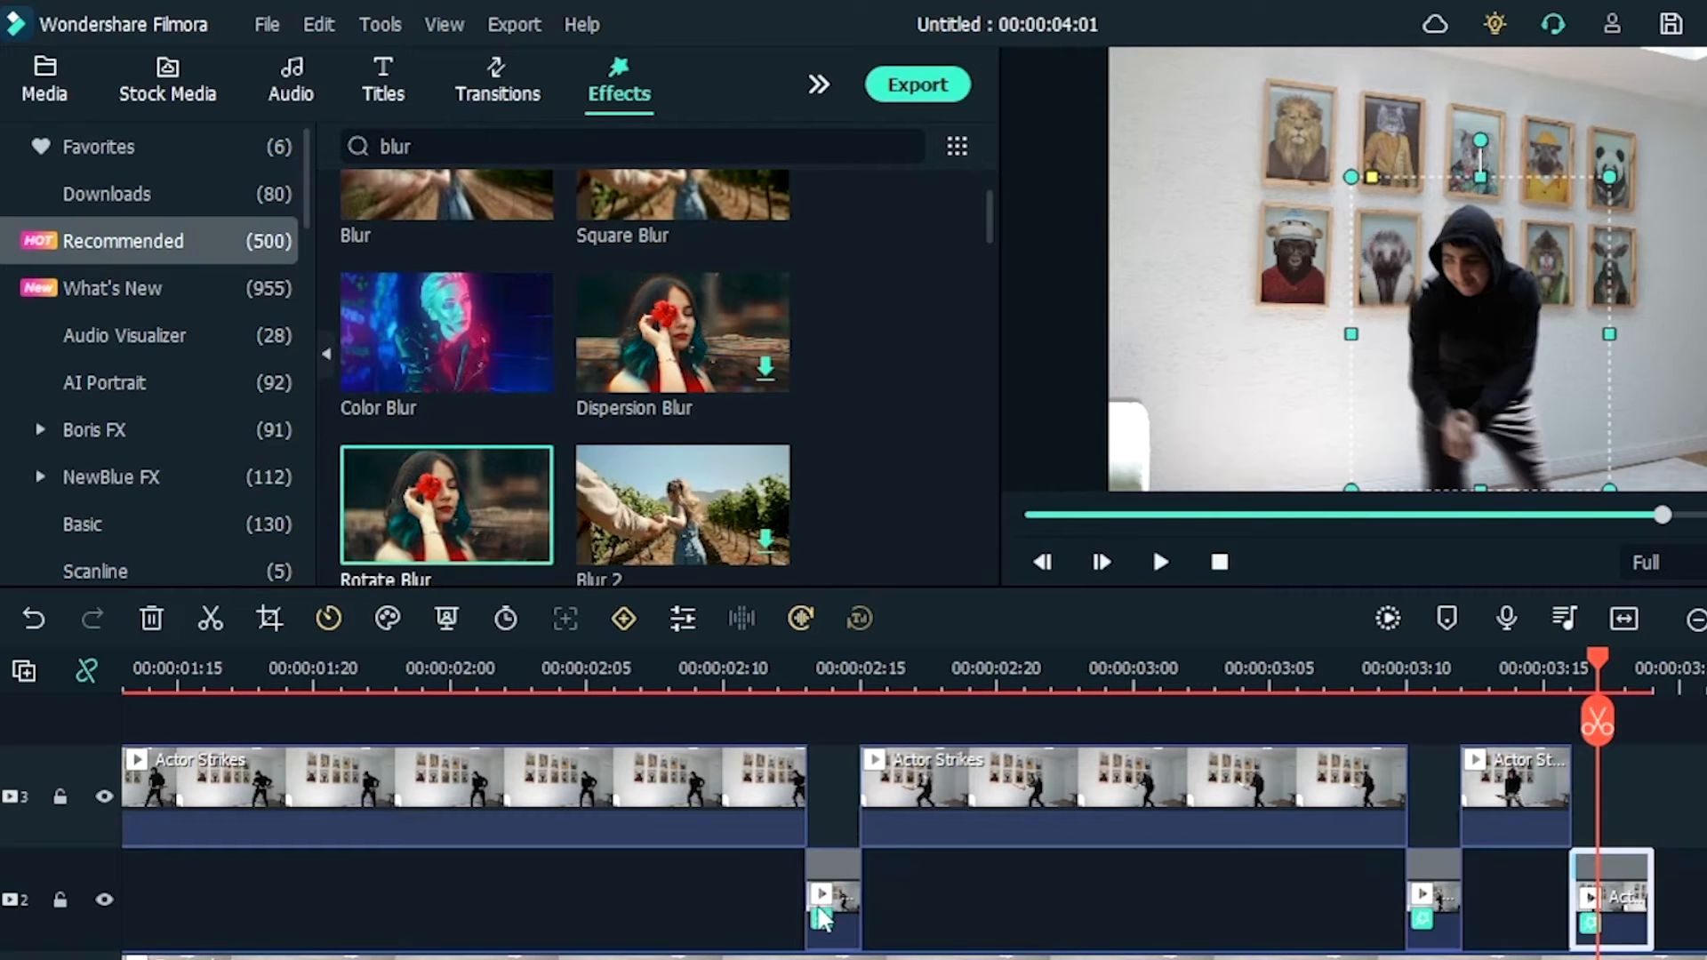
Step: Set the first two Rotate Blur values of the first freeze frame to 1.00 and resize its mask to width 18.75 and height 47.37
click(832, 687)
double_click(836, 898)
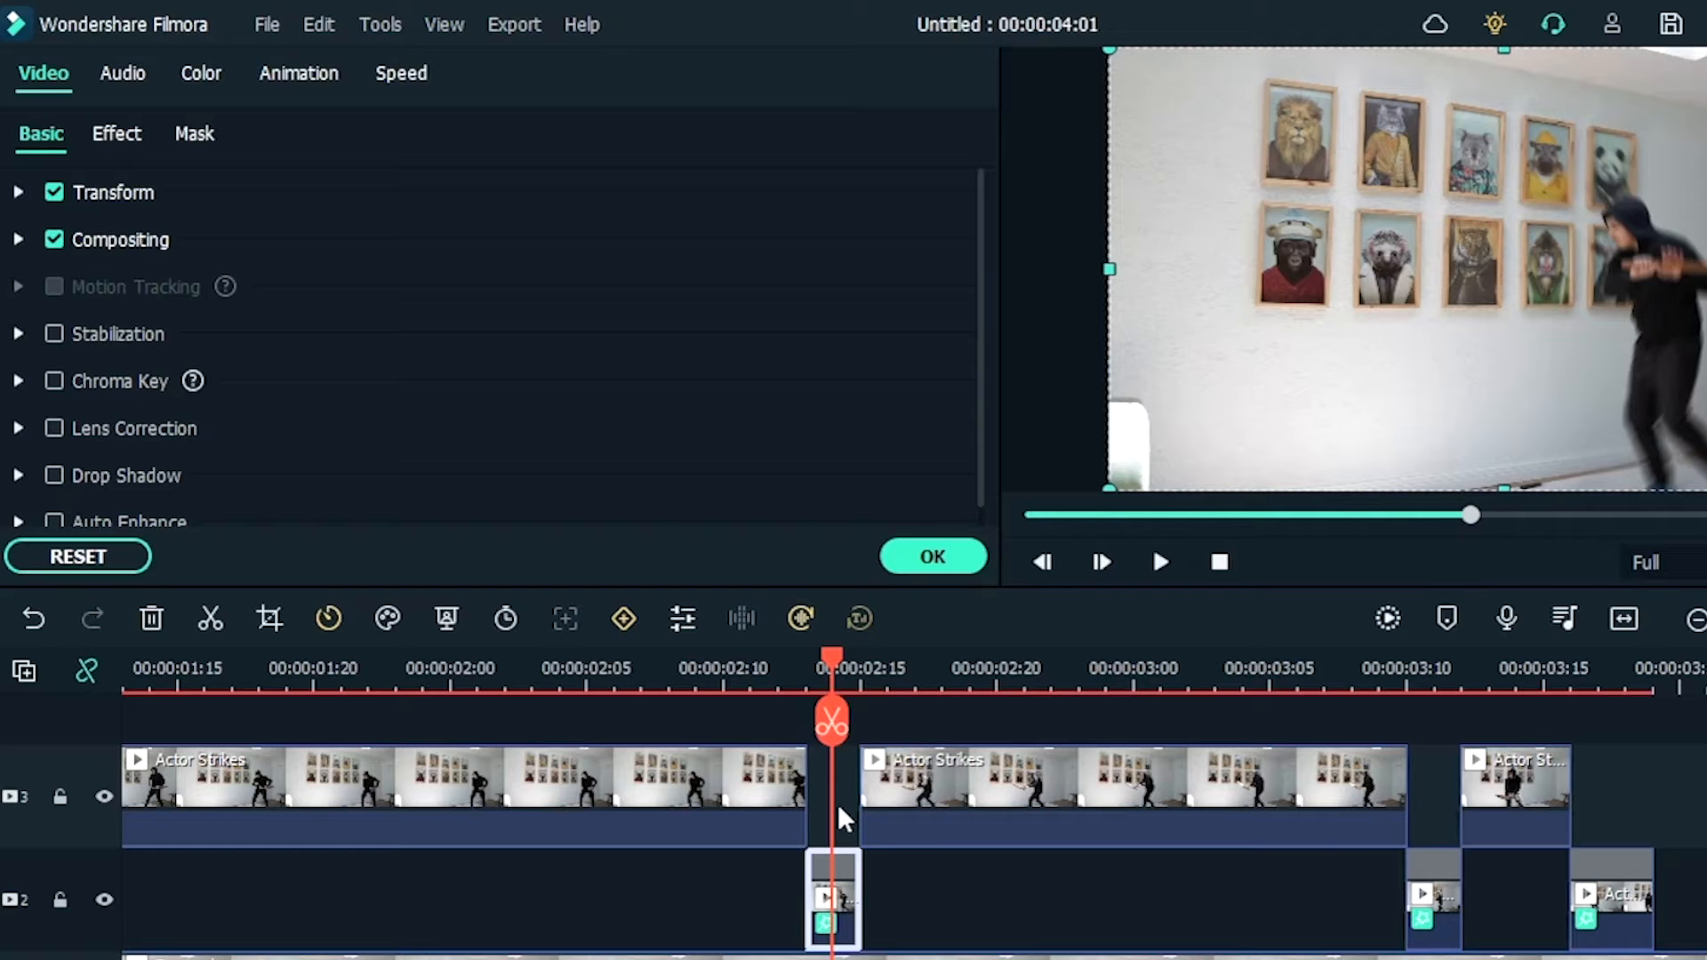
click(121, 136)
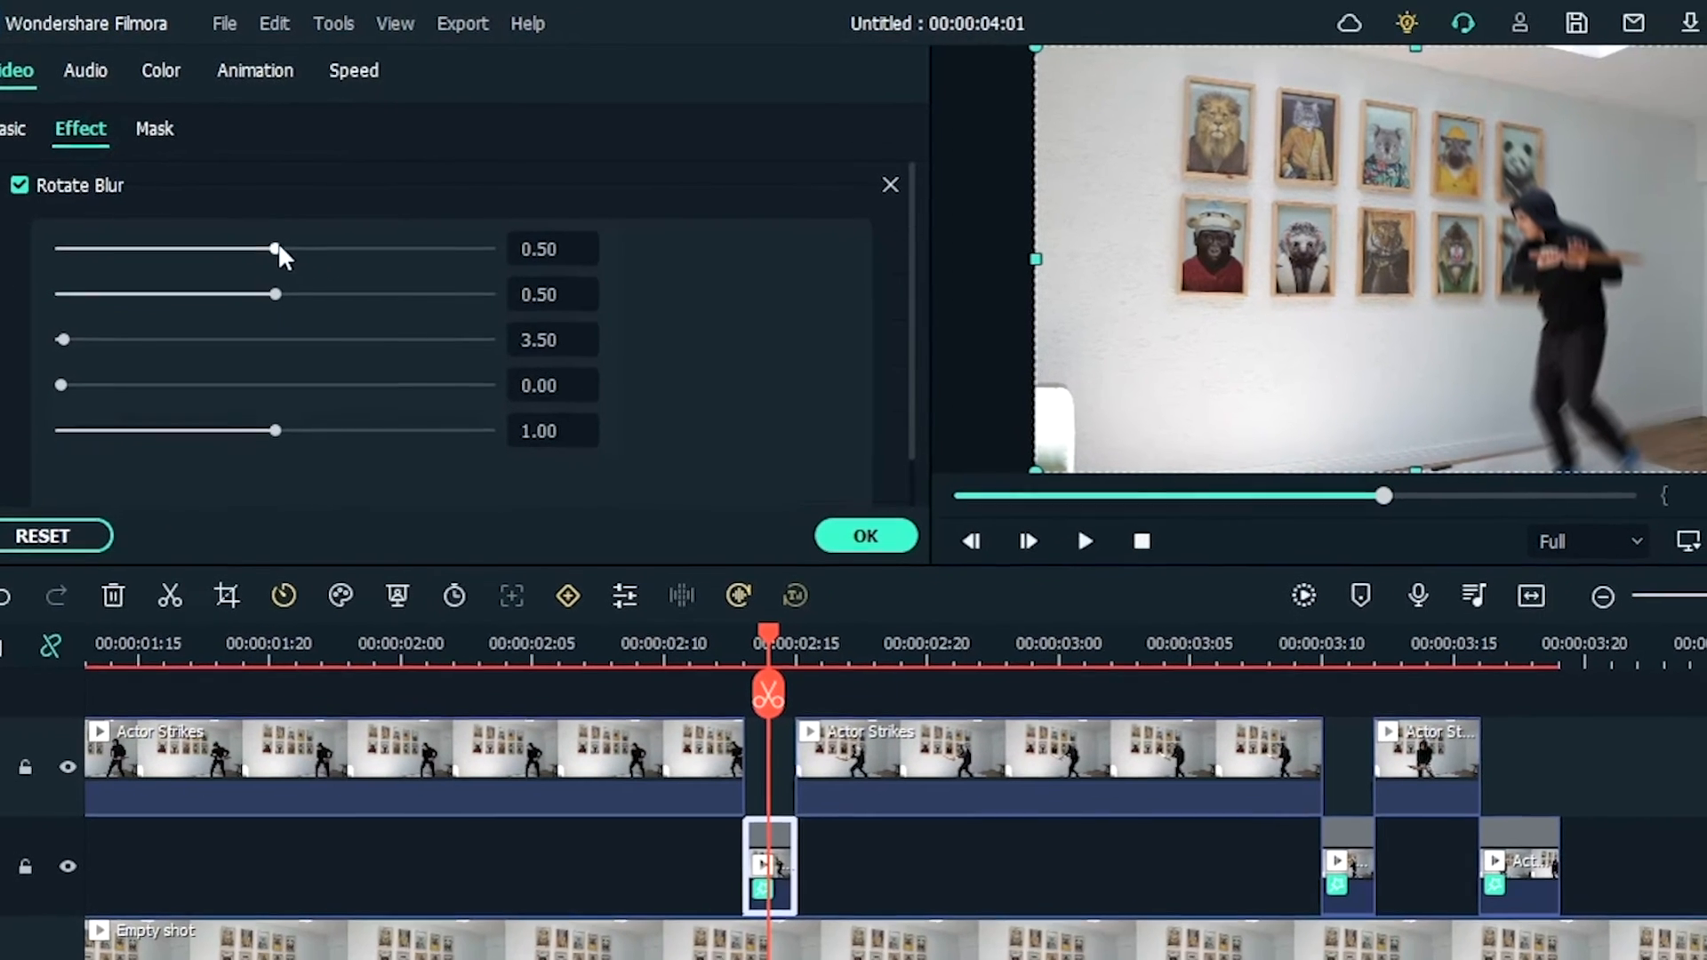
drag(320, 258, 521, 281)
drag(423, 247, 477, 258)
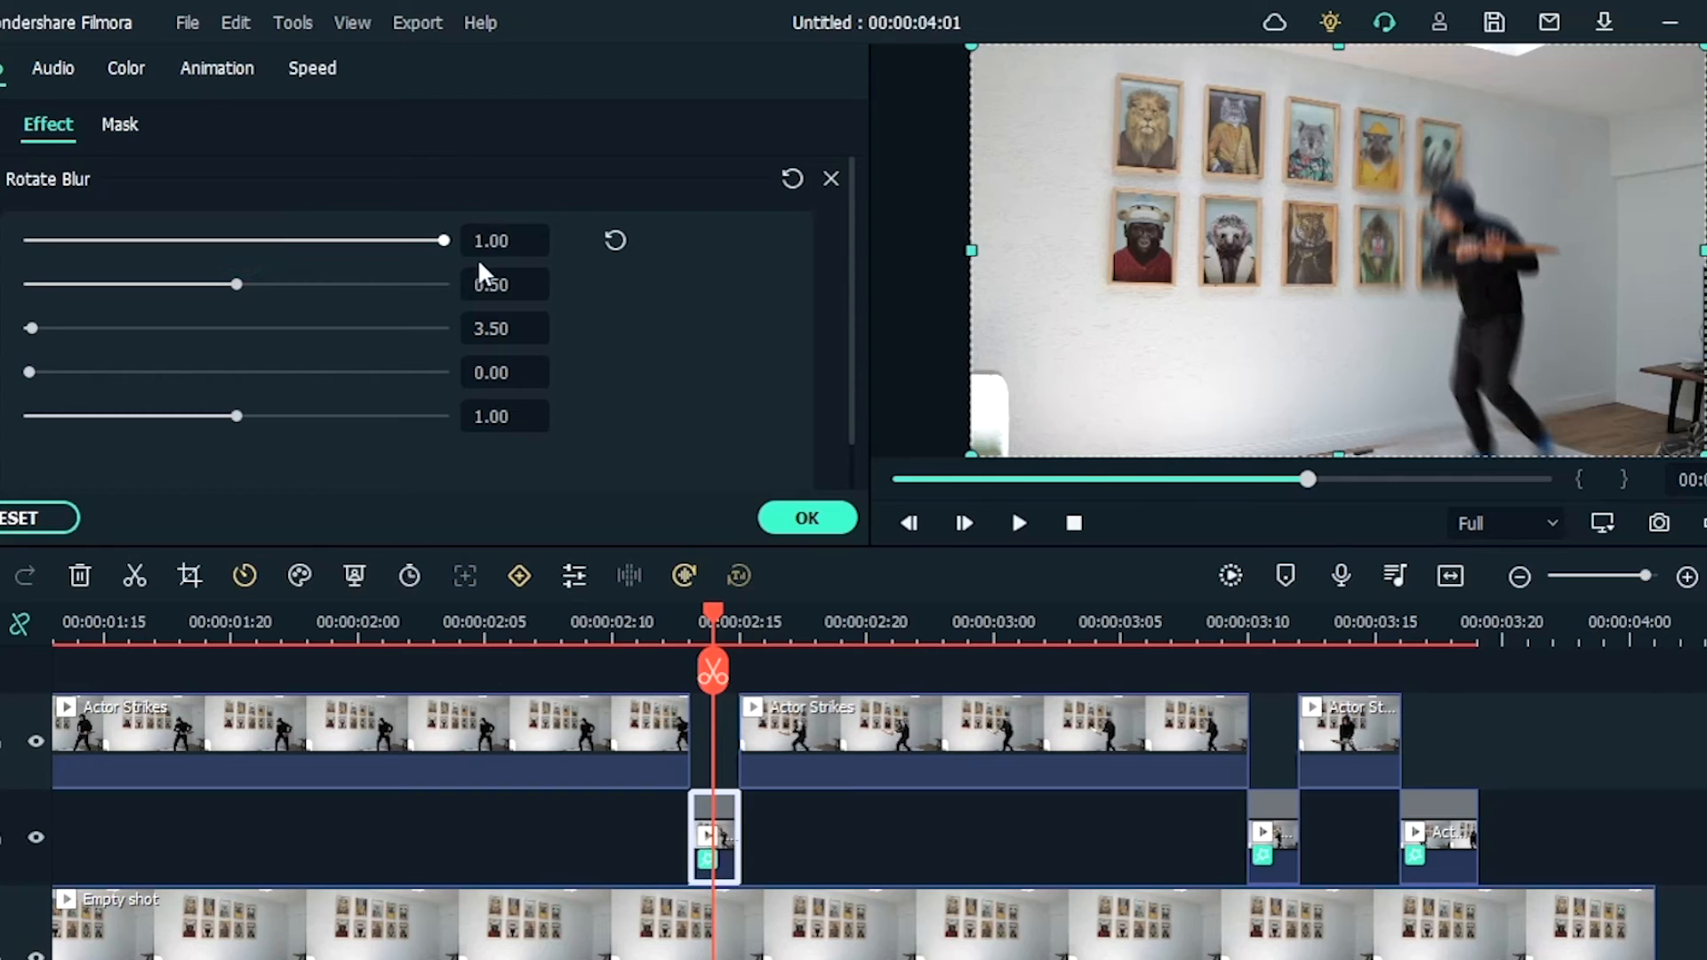
click(234, 283)
drag(289, 296, 449, 284)
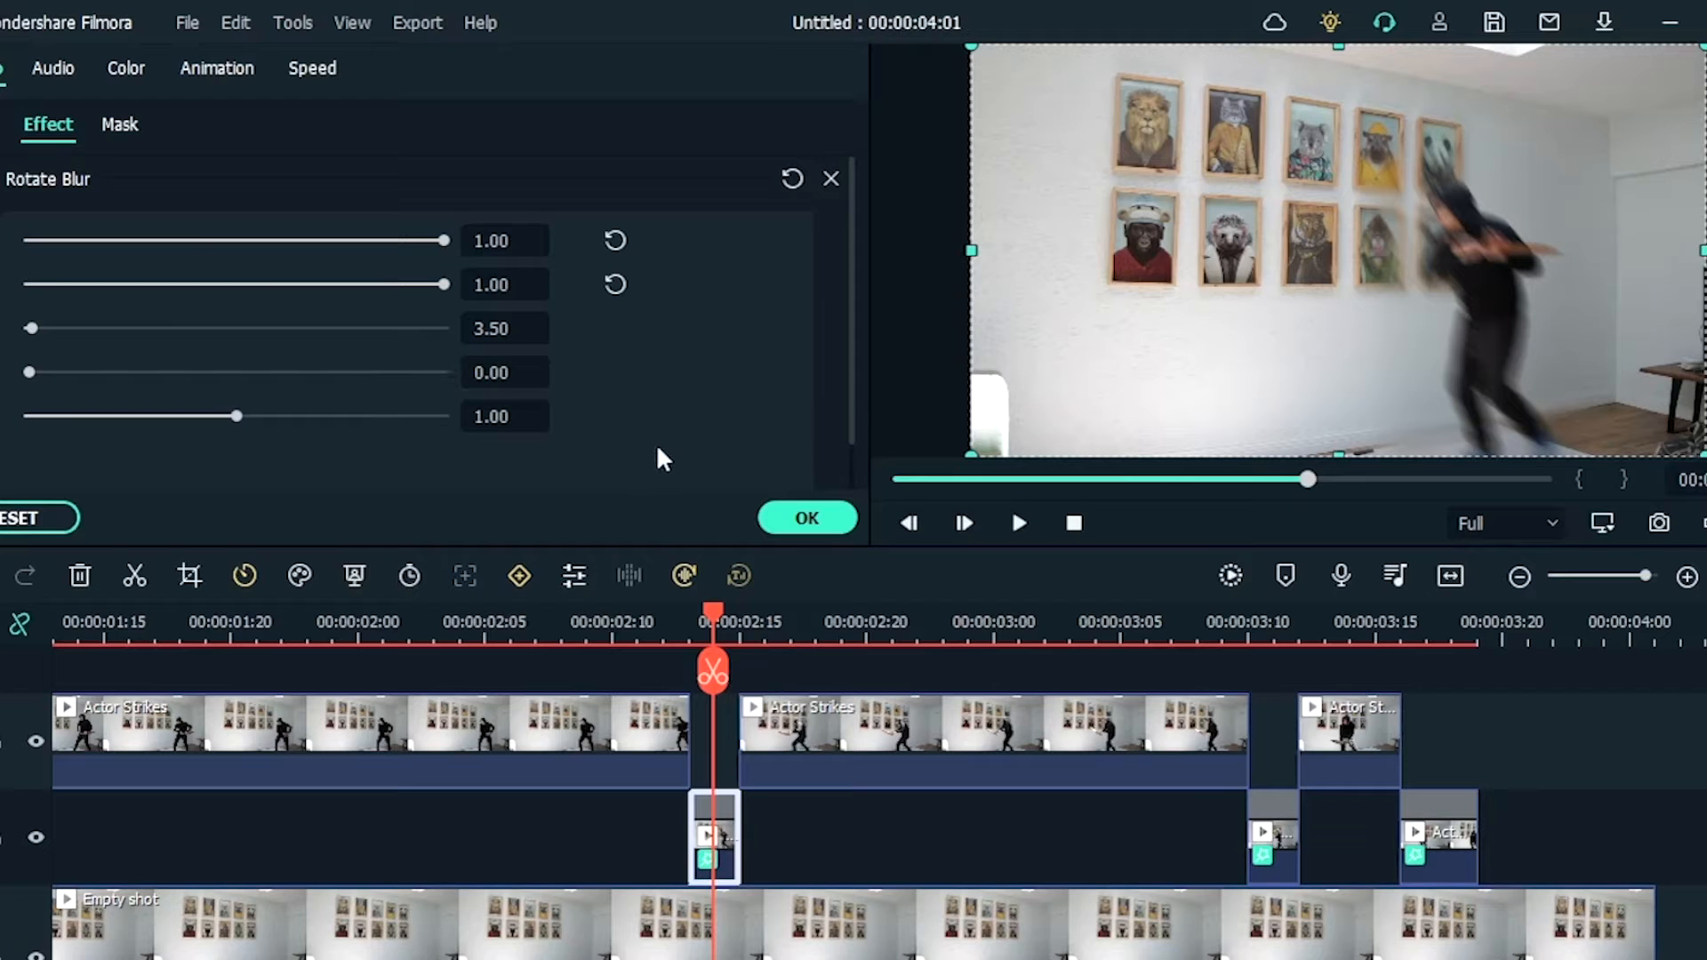
click(121, 124)
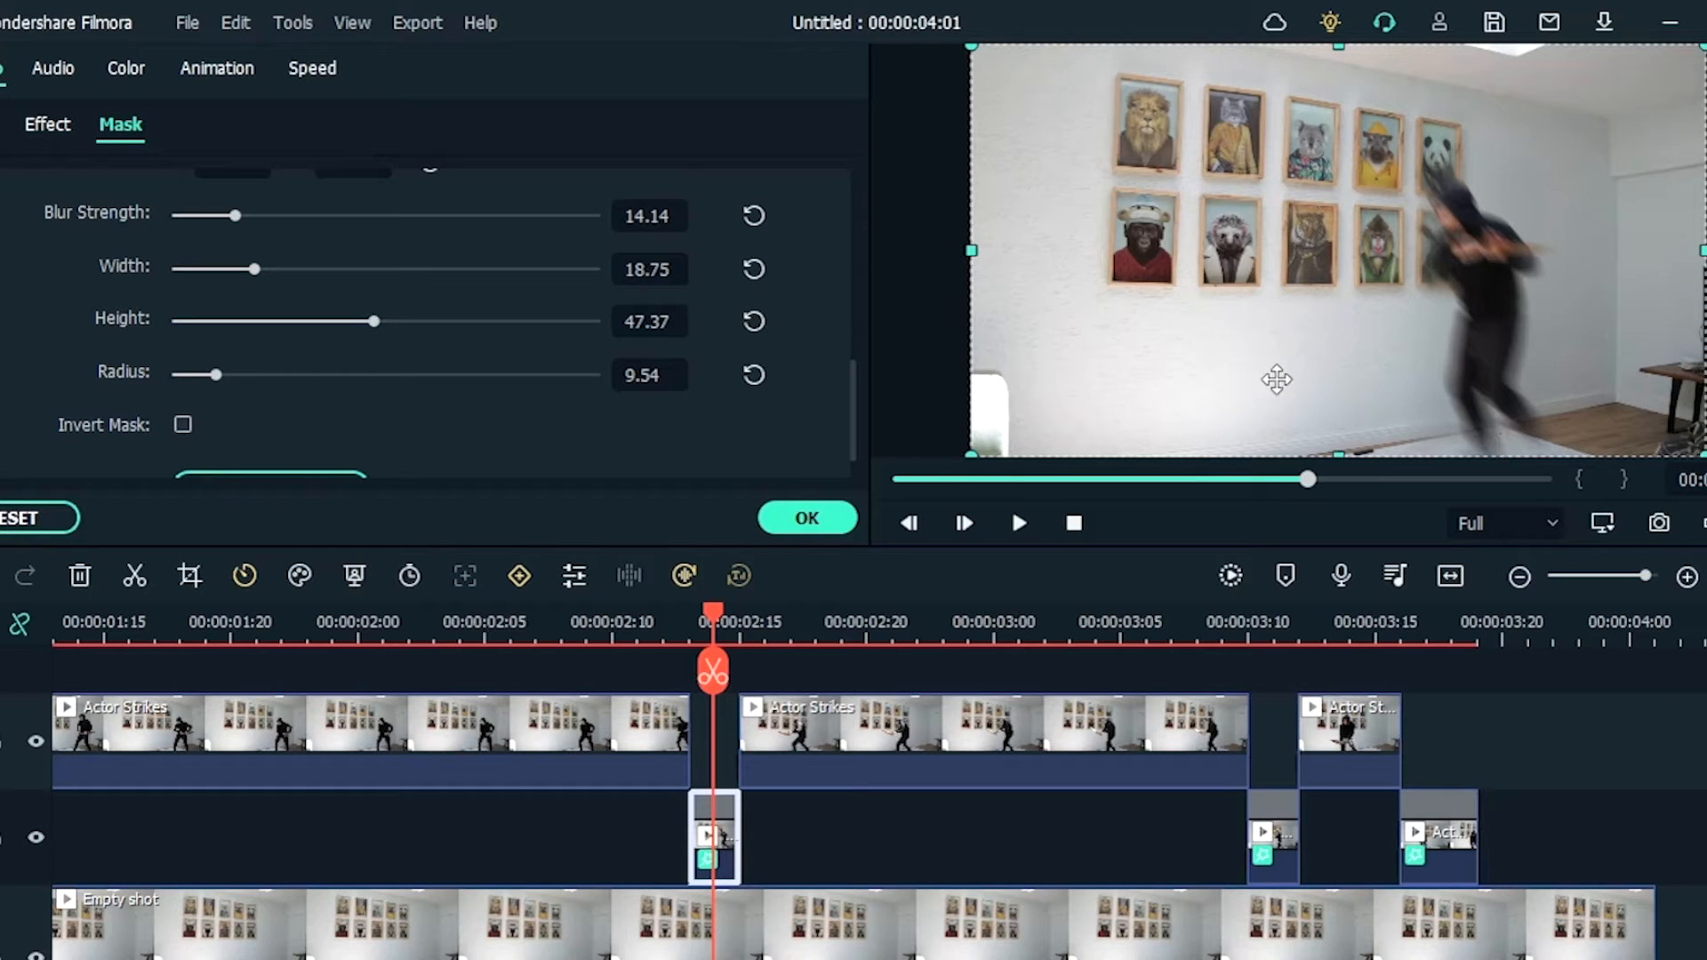
click(827, 515)
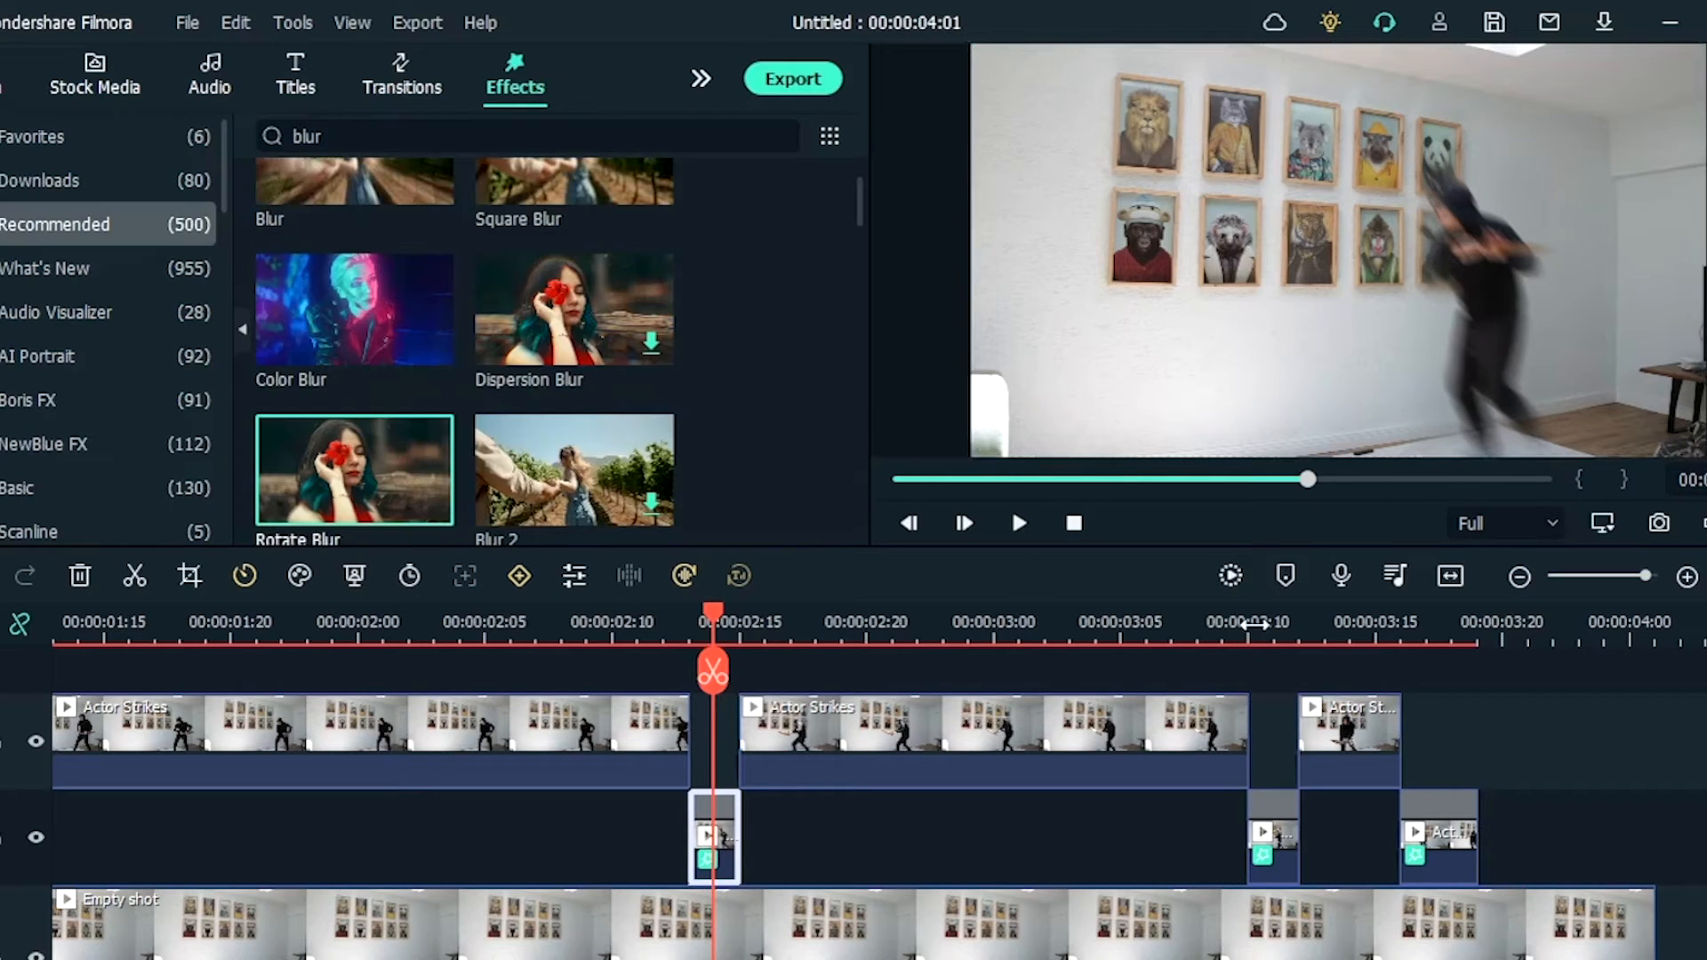
Step: Open the second freeze-frame clip's settings with the playhead placed inside the clip
click(1247, 627)
click(1271, 831)
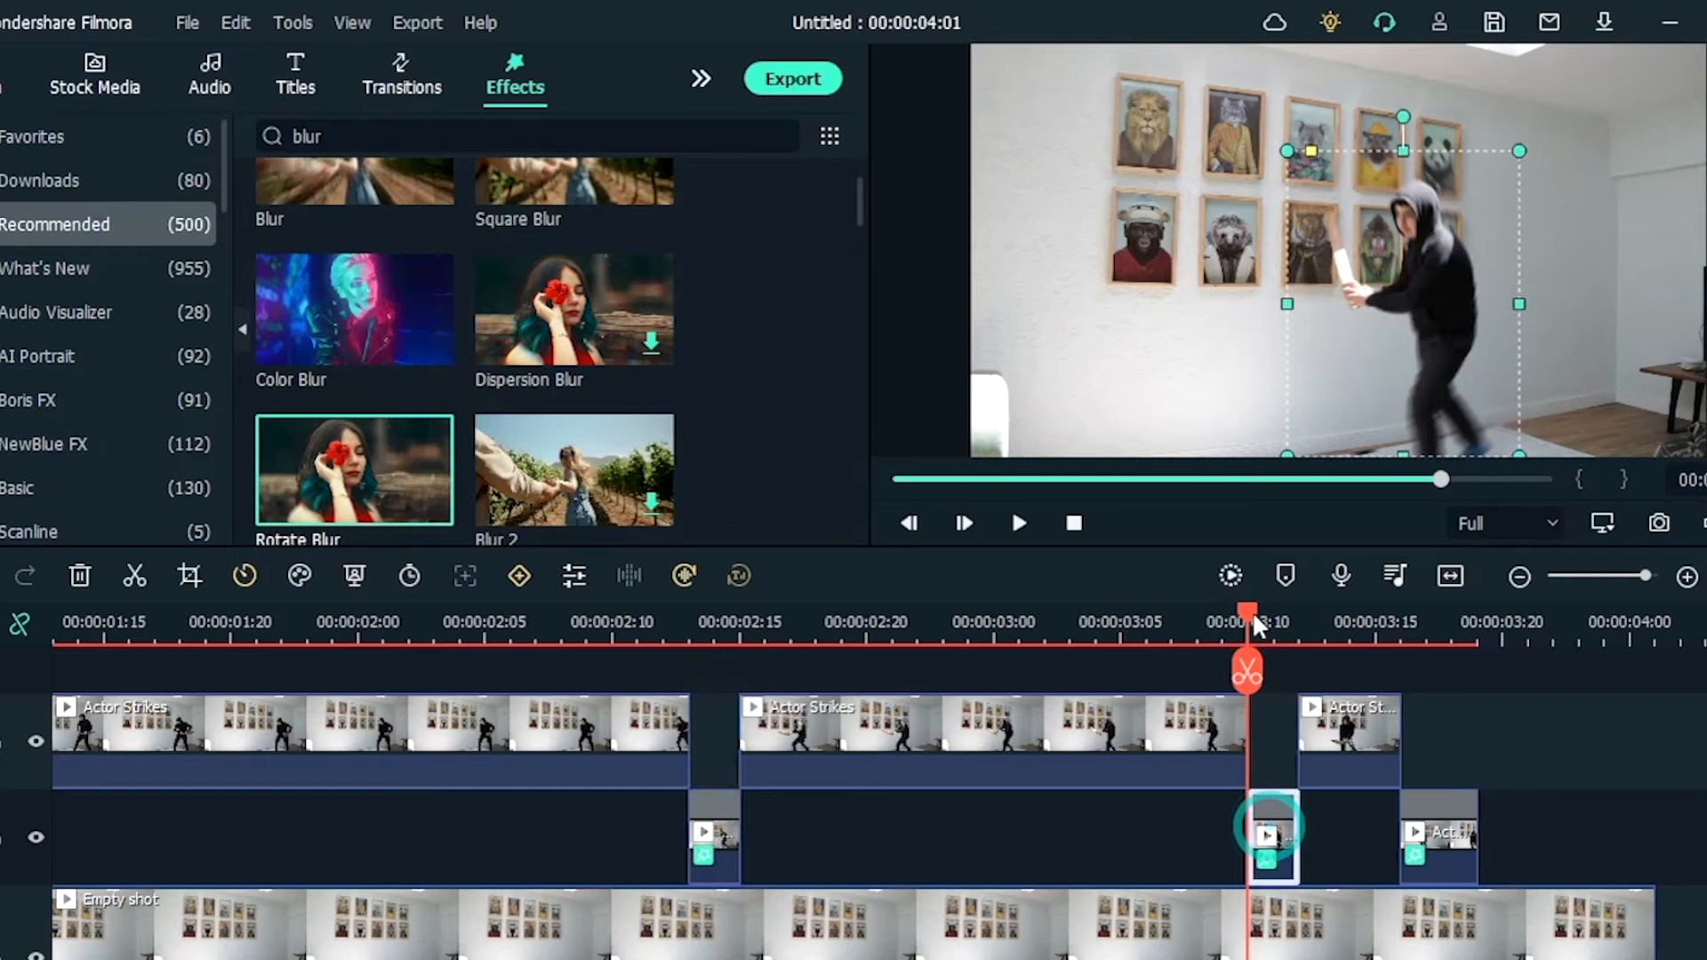
click(1272, 620)
double_click(1284, 832)
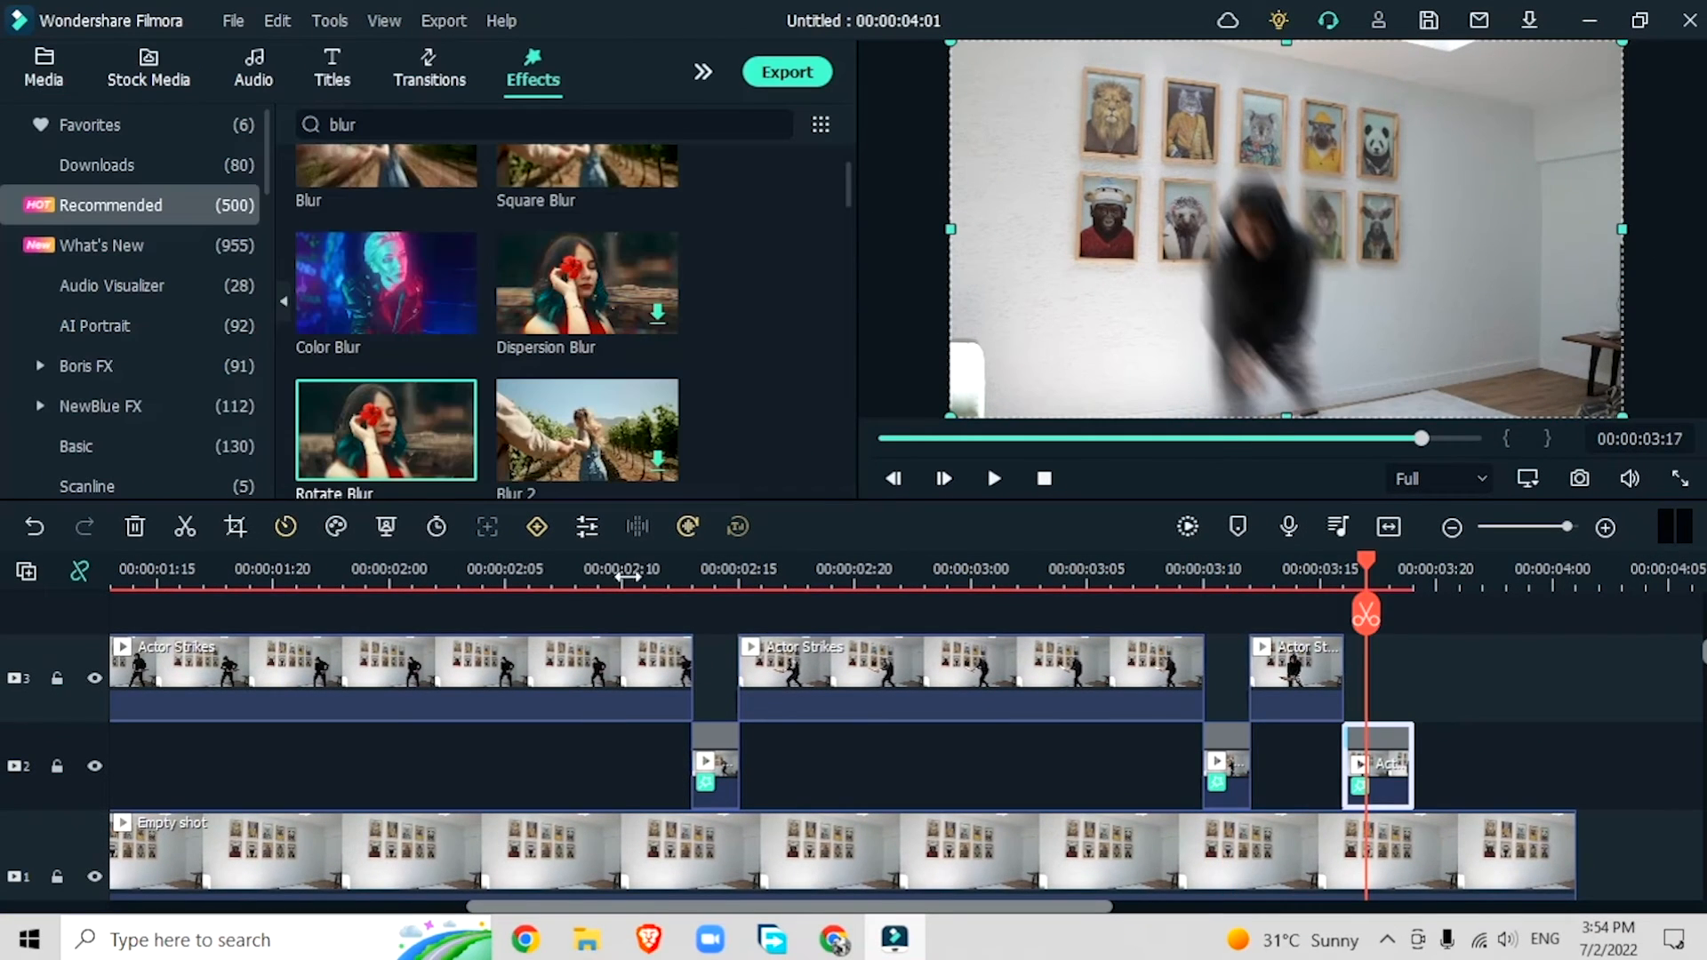
Step: Extend the end of each of the three freeze-frame clips by one frame
click(627, 571)
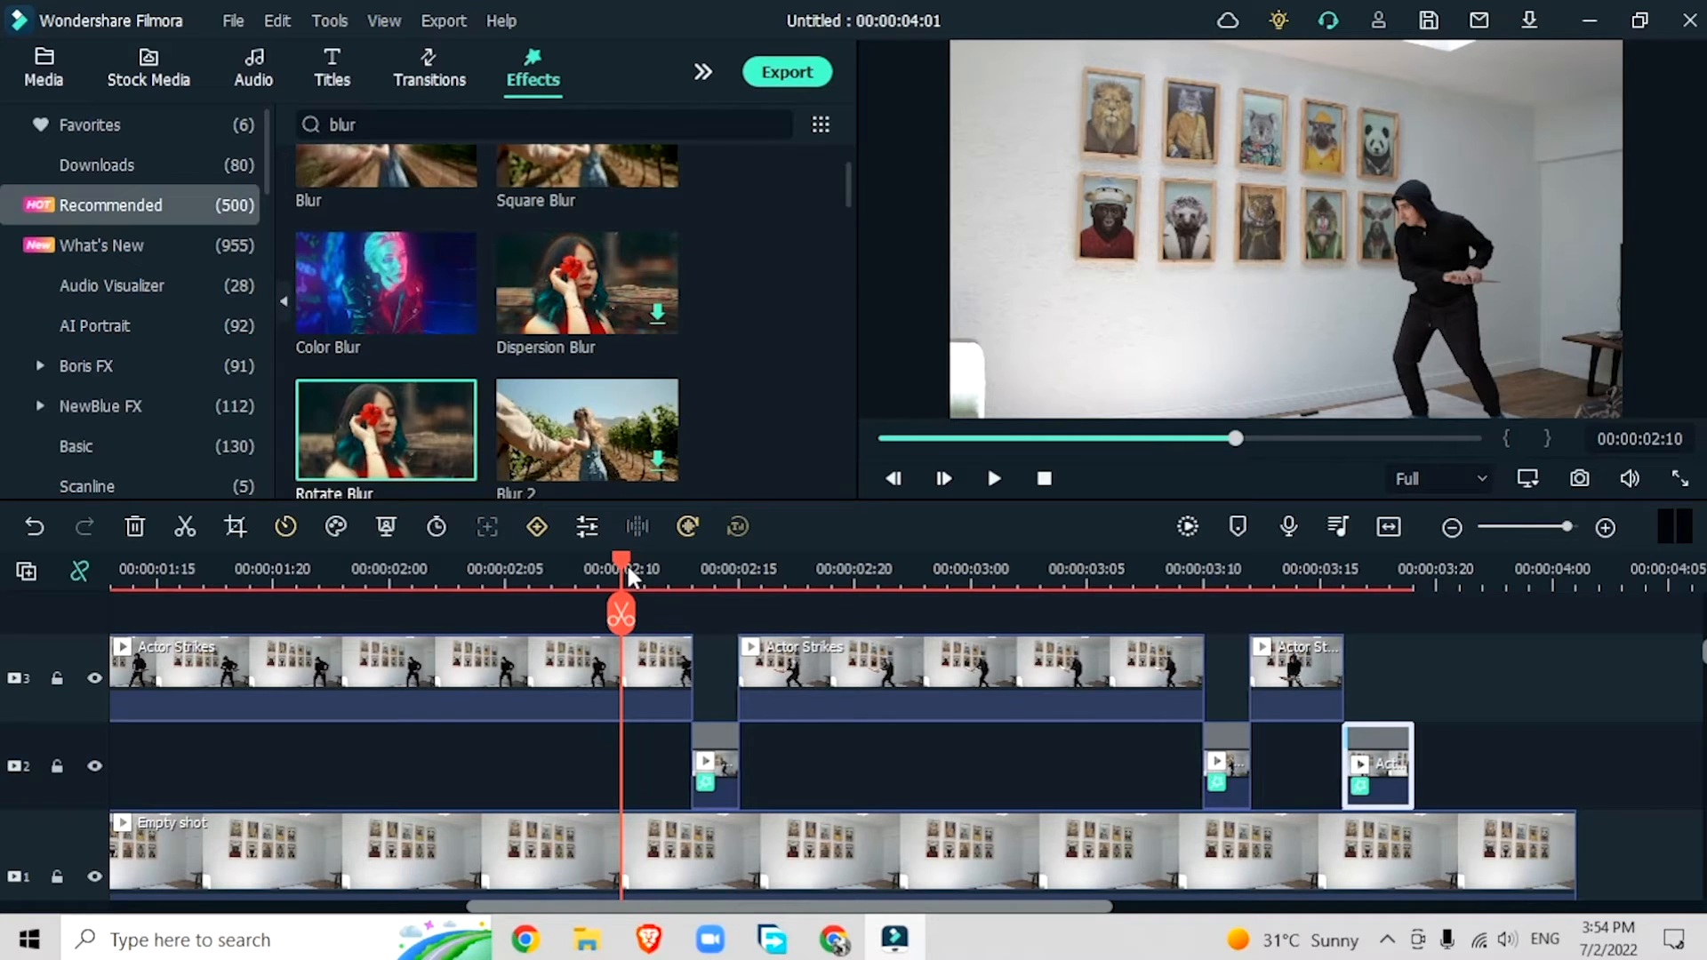
click(1503, 787)
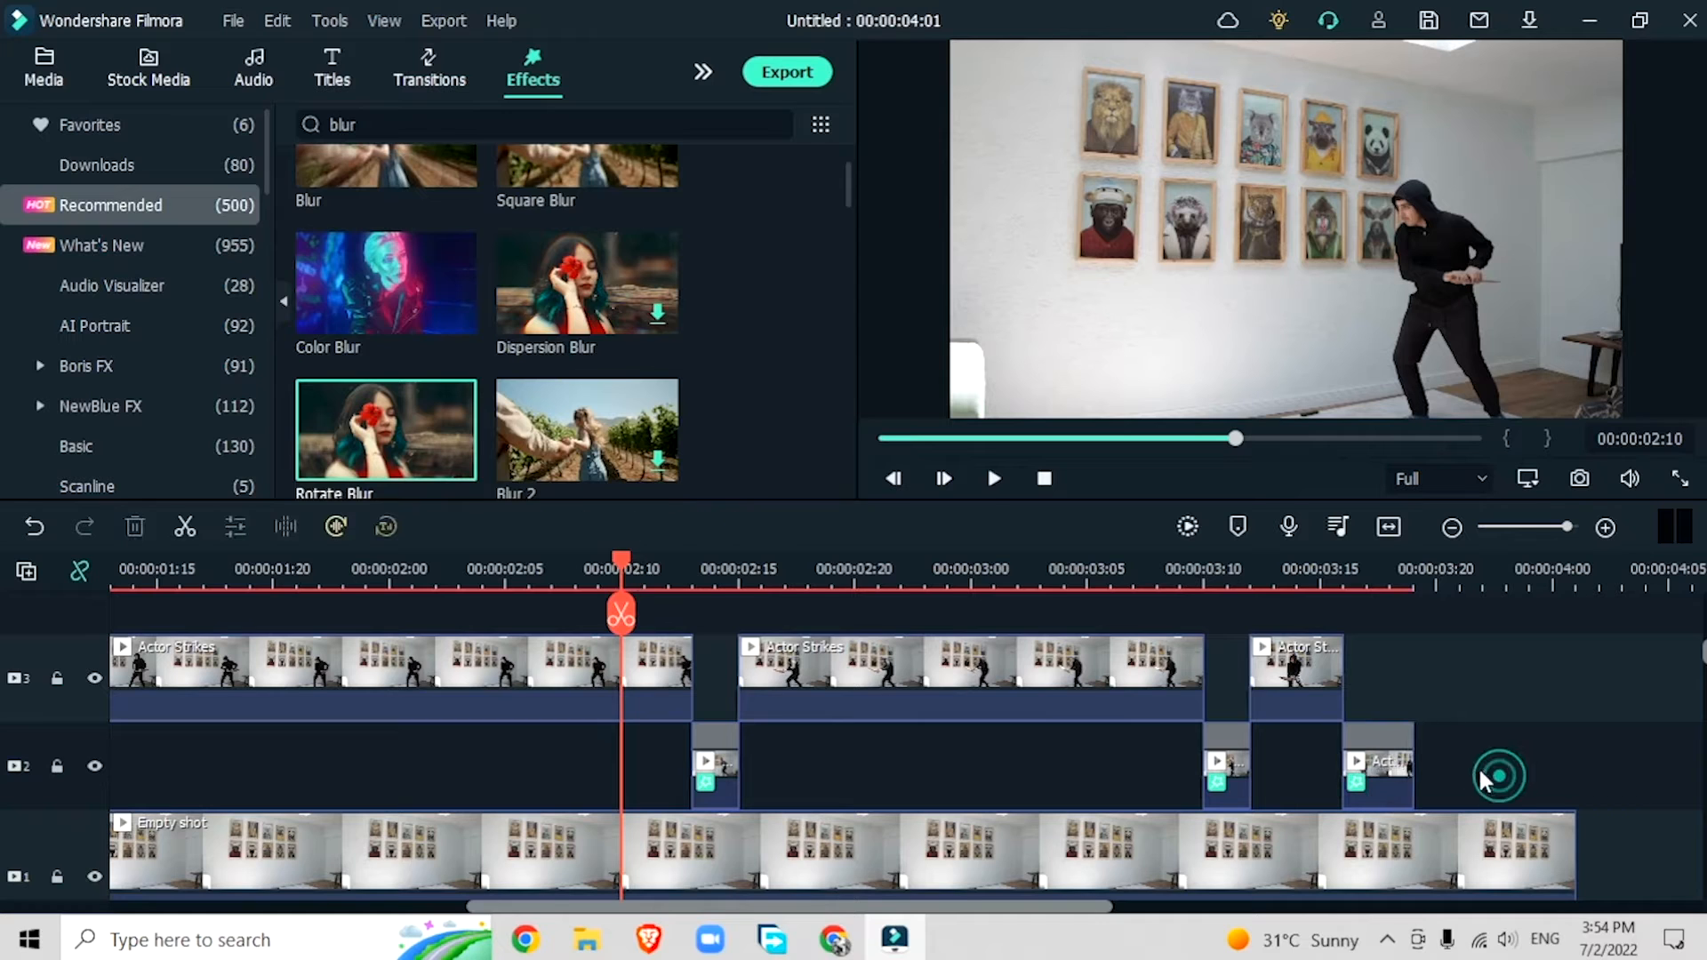
click(716, 763)
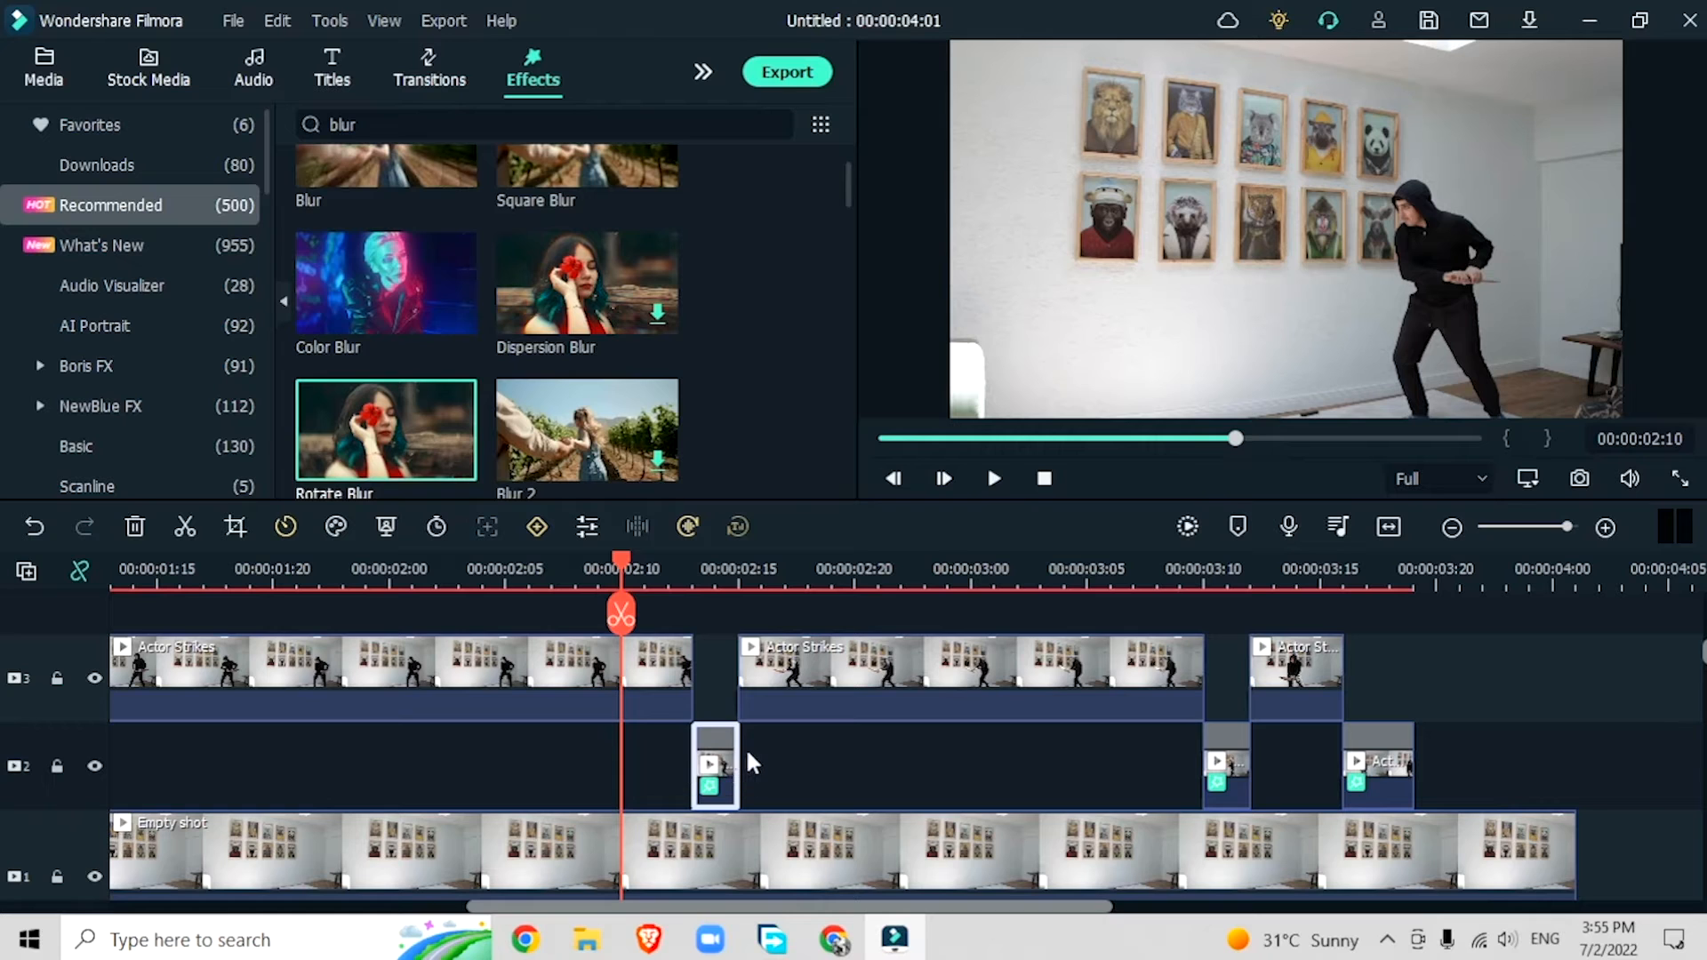
drag(745, 748, 766, 751)
click(1227, 778)
drag(1252, 757, 1270, 756)
click(1410, 768)
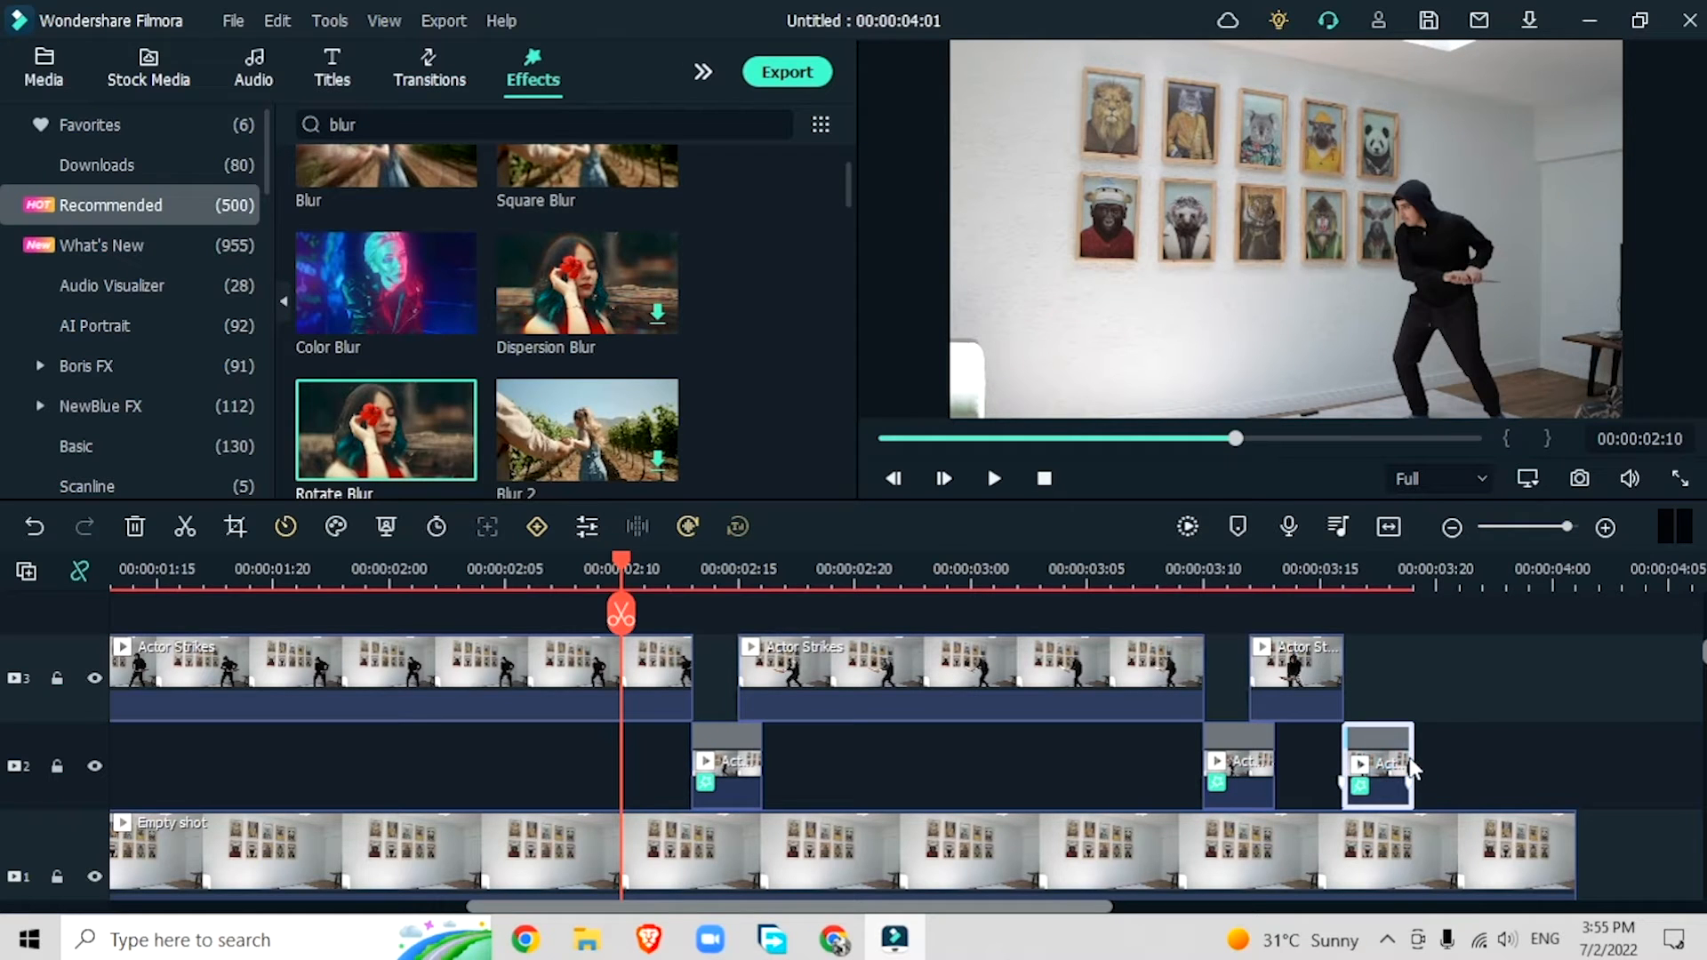
drag(1412, 758, 738, 637)
Step: Shift the clips after the first freeze frame one frame later, and the last Actor Strikes clip with its freeze frame one more frame
click(1517, 757)
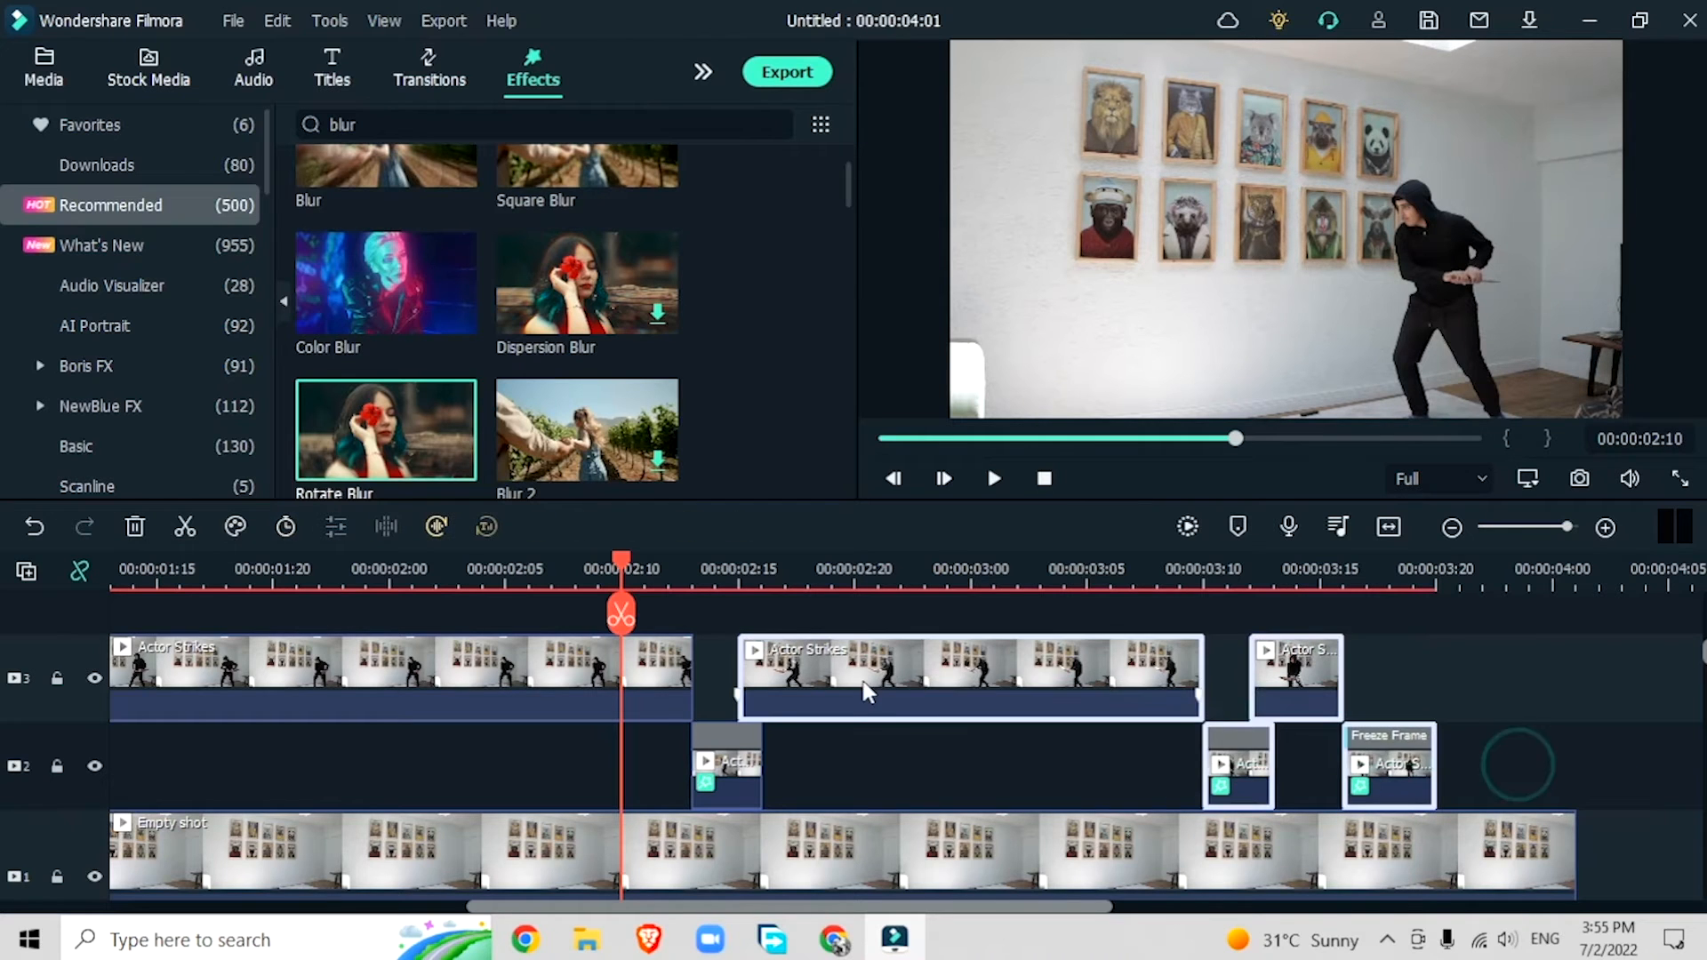
drag(869, 685, 900, 688)
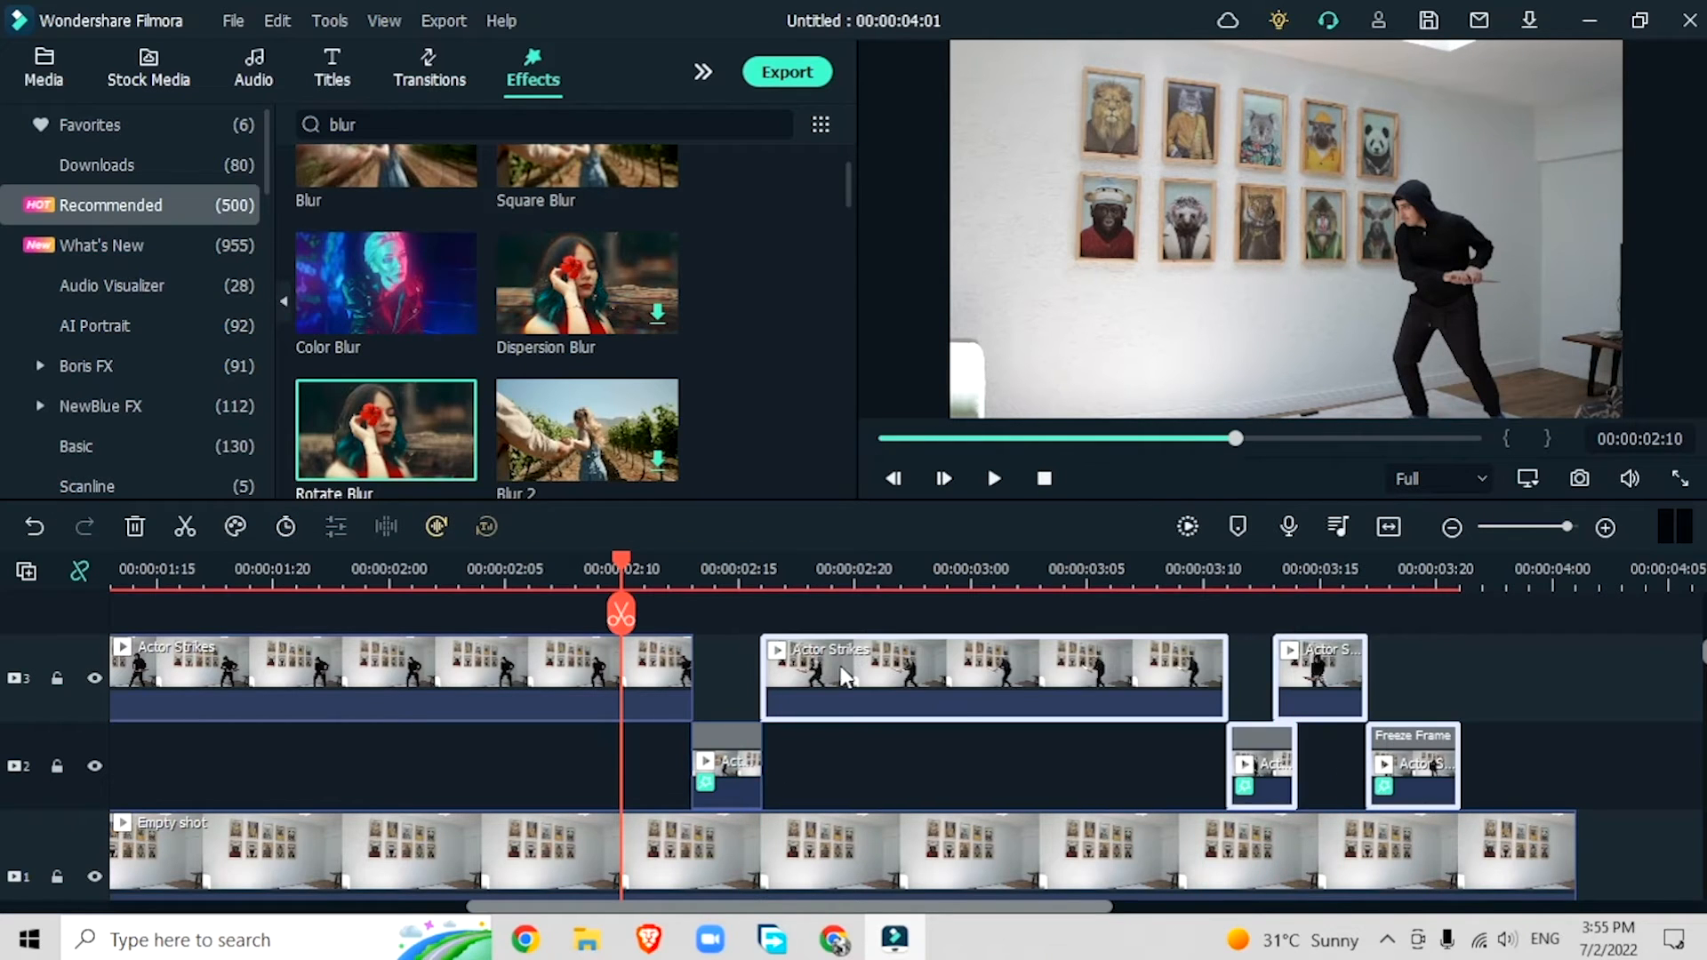
drag(1531, 756, 1342, 690)
click(1517, 735)
Step: Add a custom animation keyframe at 00:00:02:13, the start of the first freeze-frame clip
key(Down)
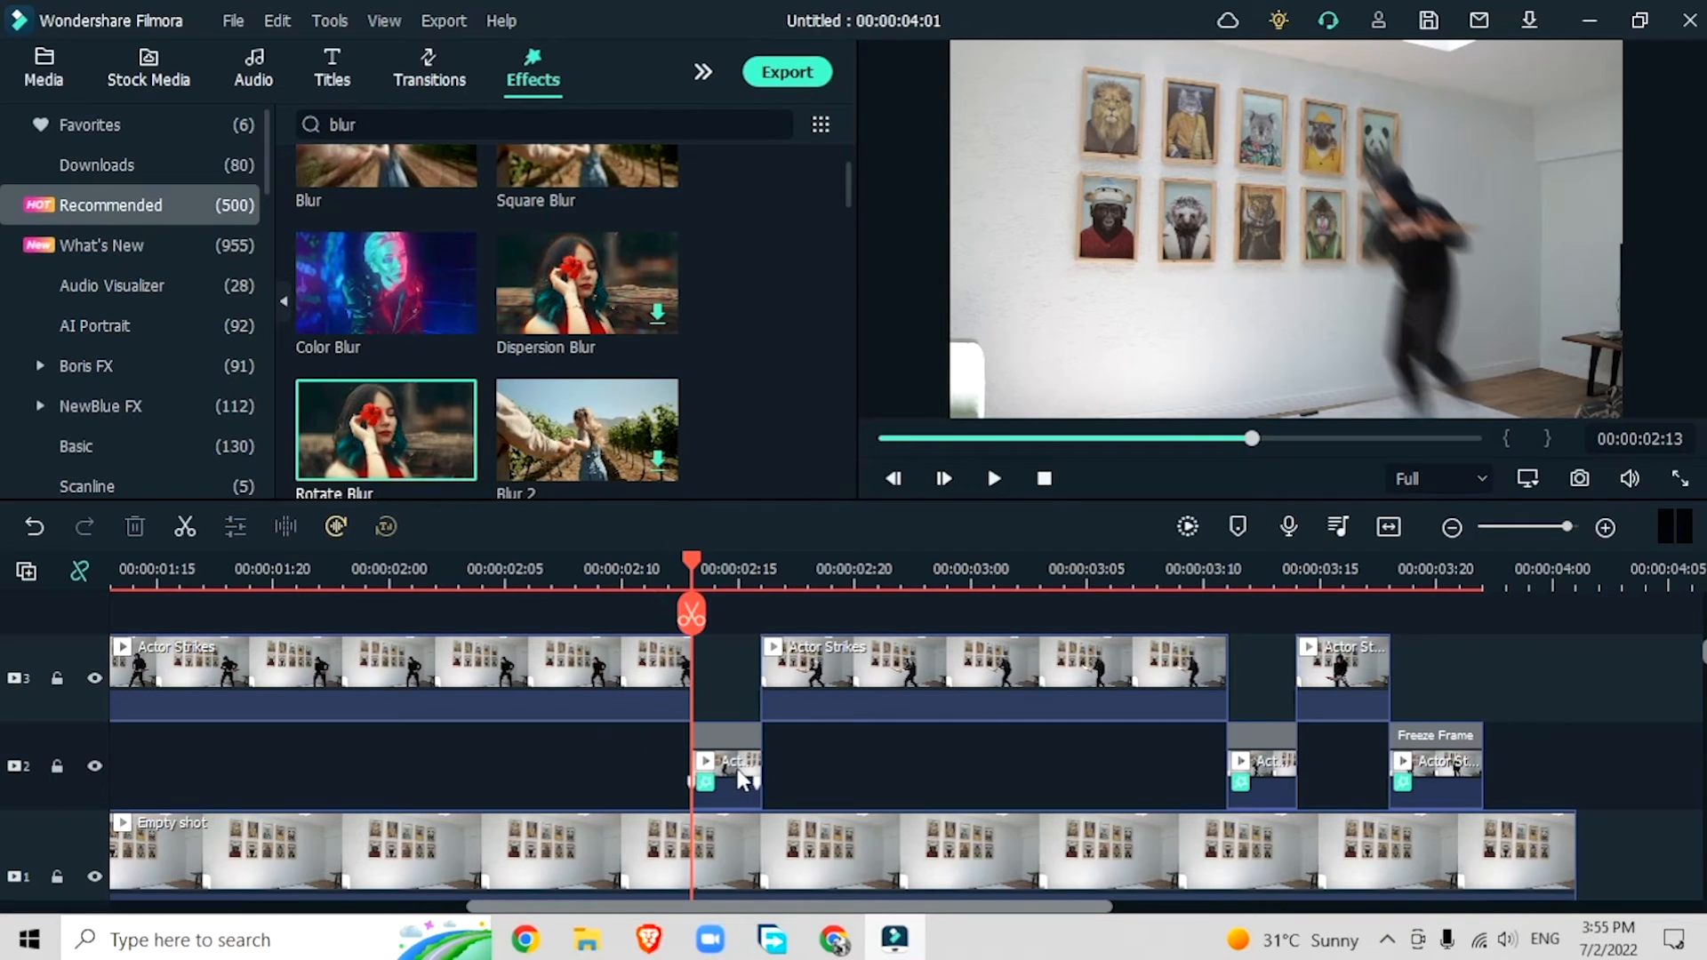
click(734, 763)
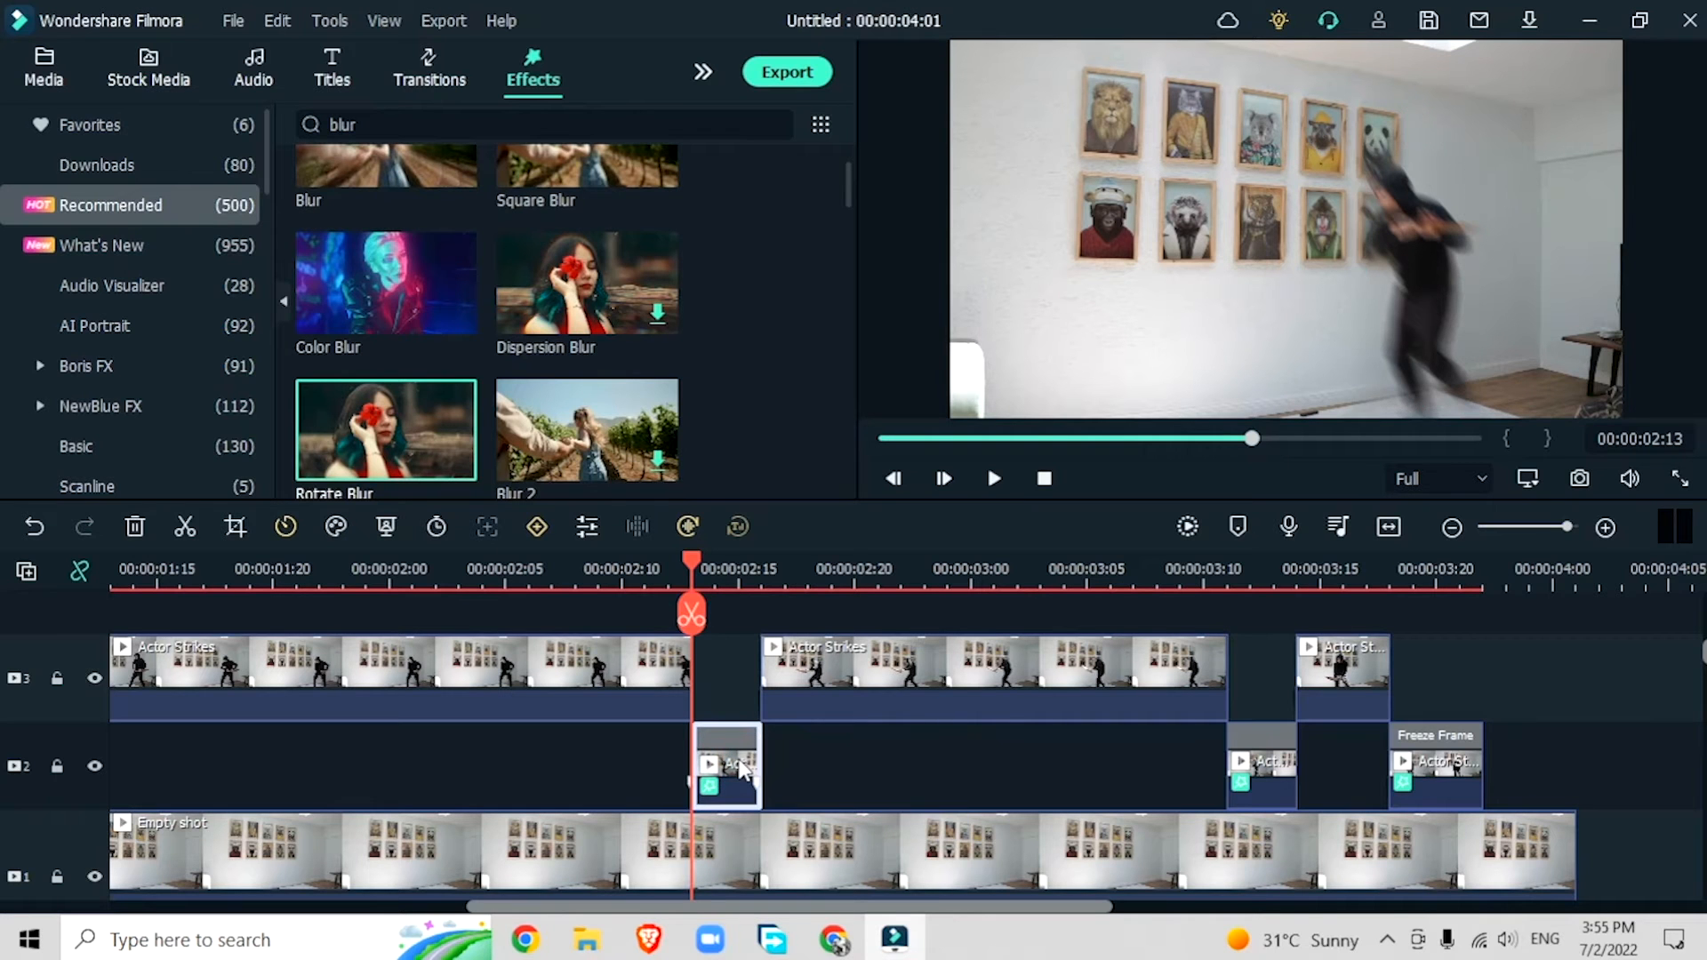
double_click(738, 756)
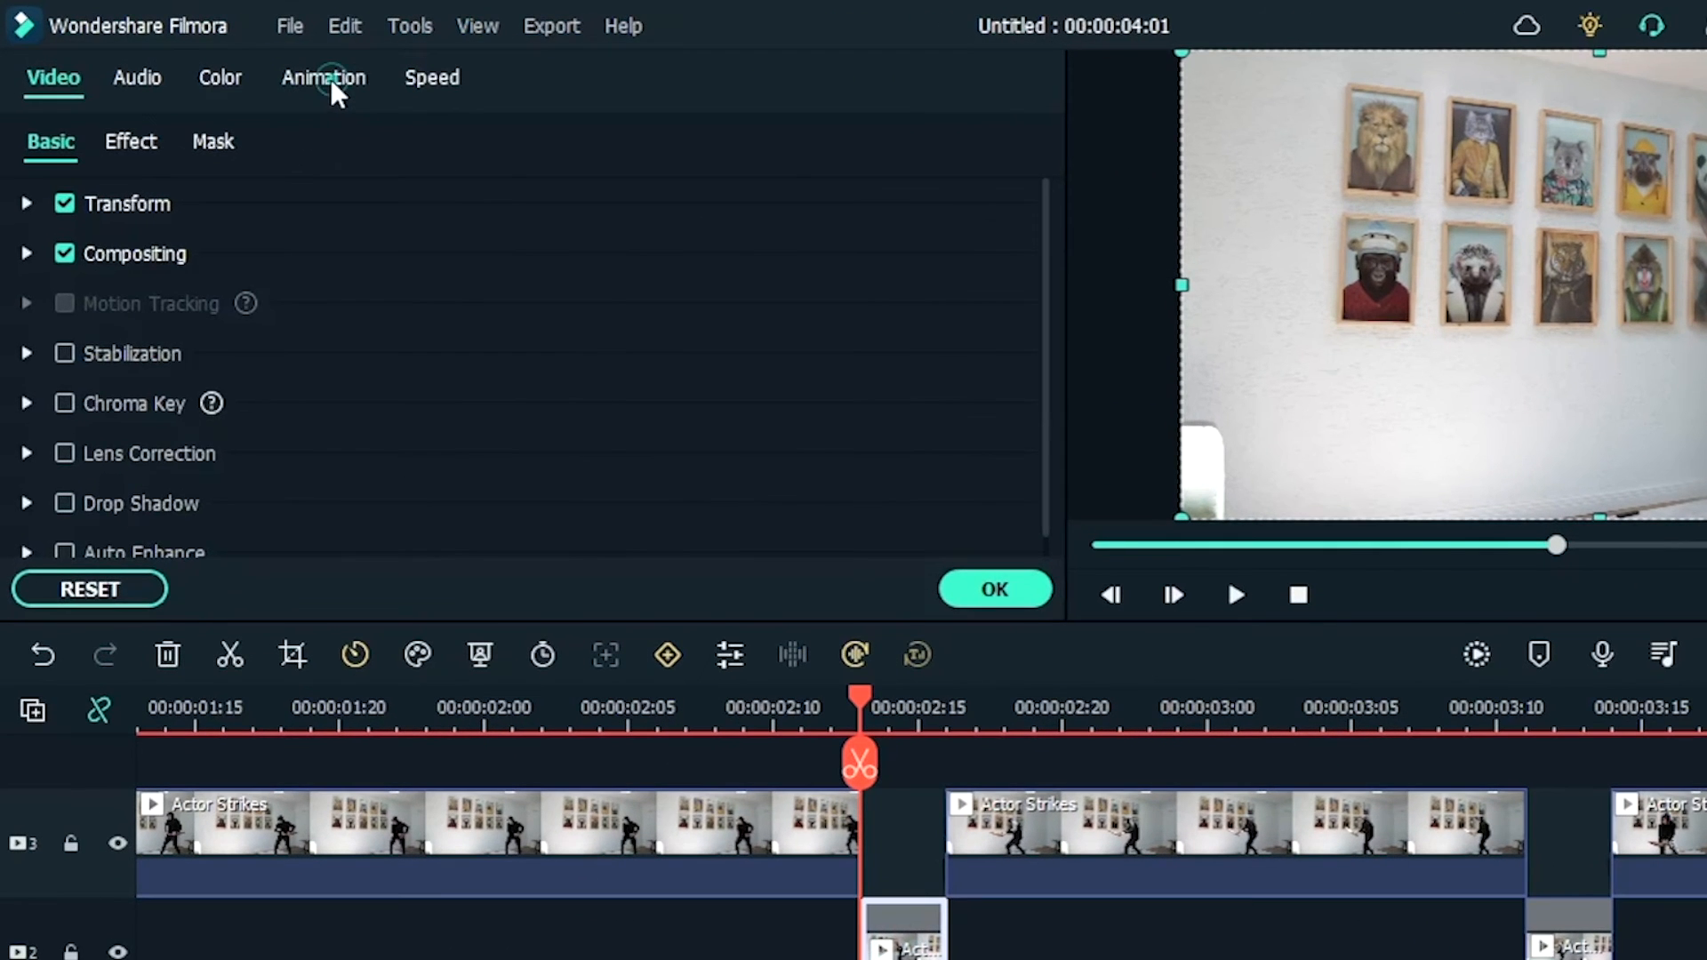
click(305, 76)
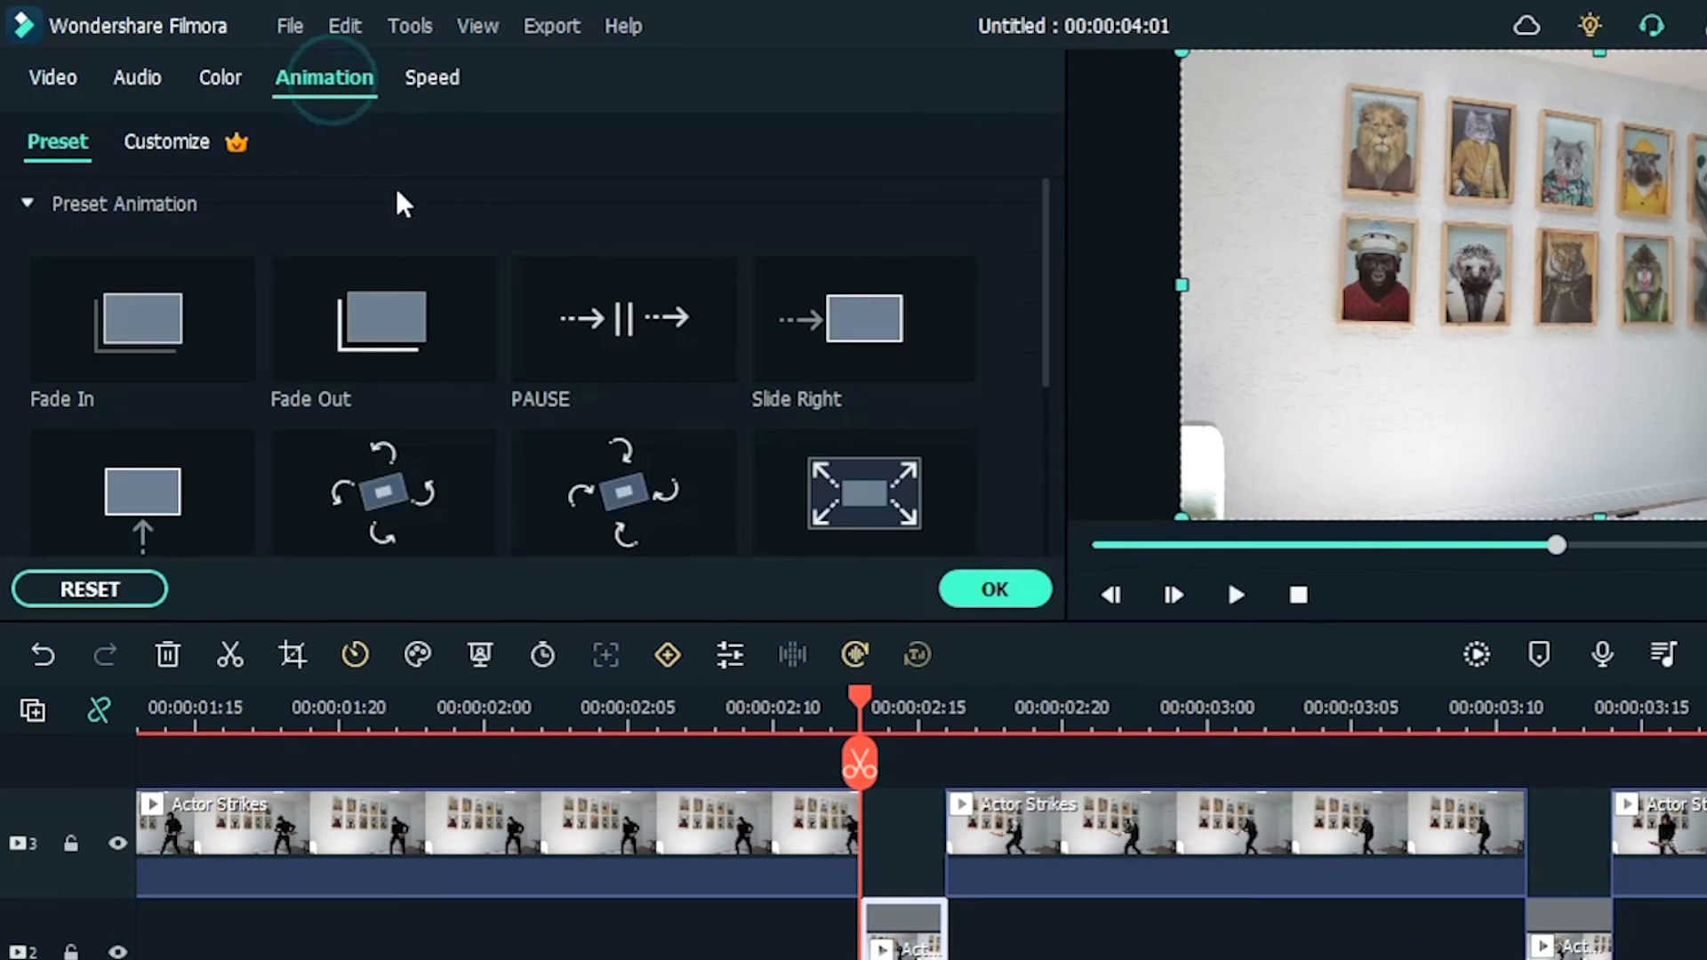
click(175, 134)
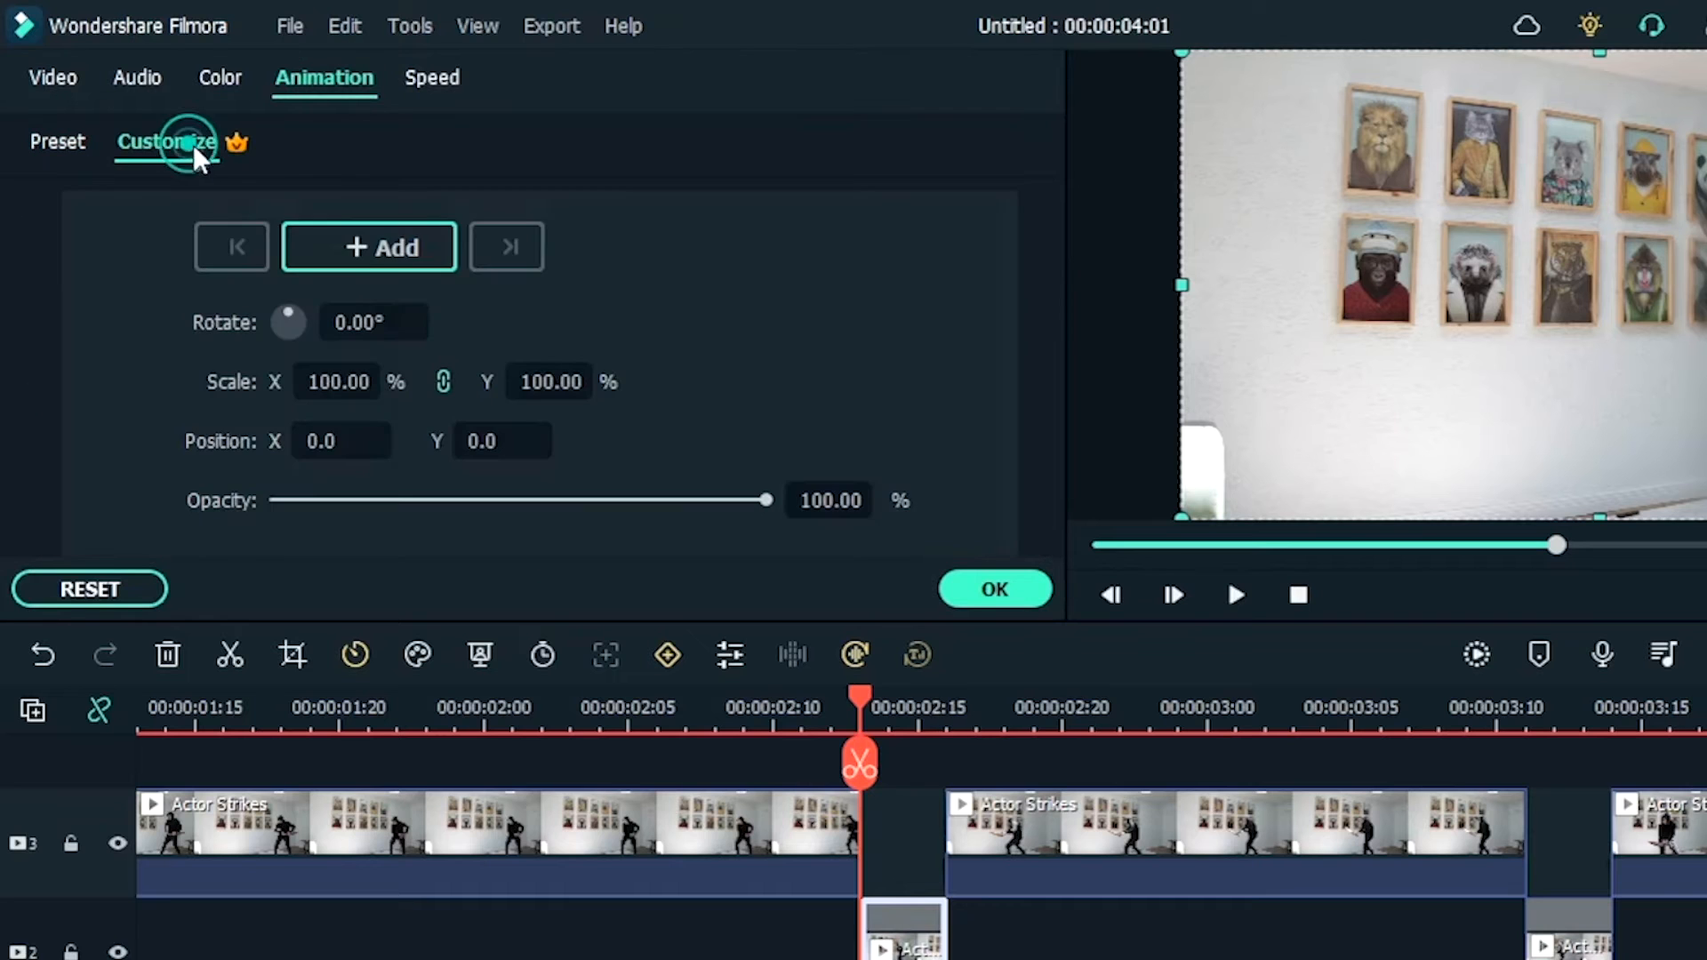
click(355, 247)
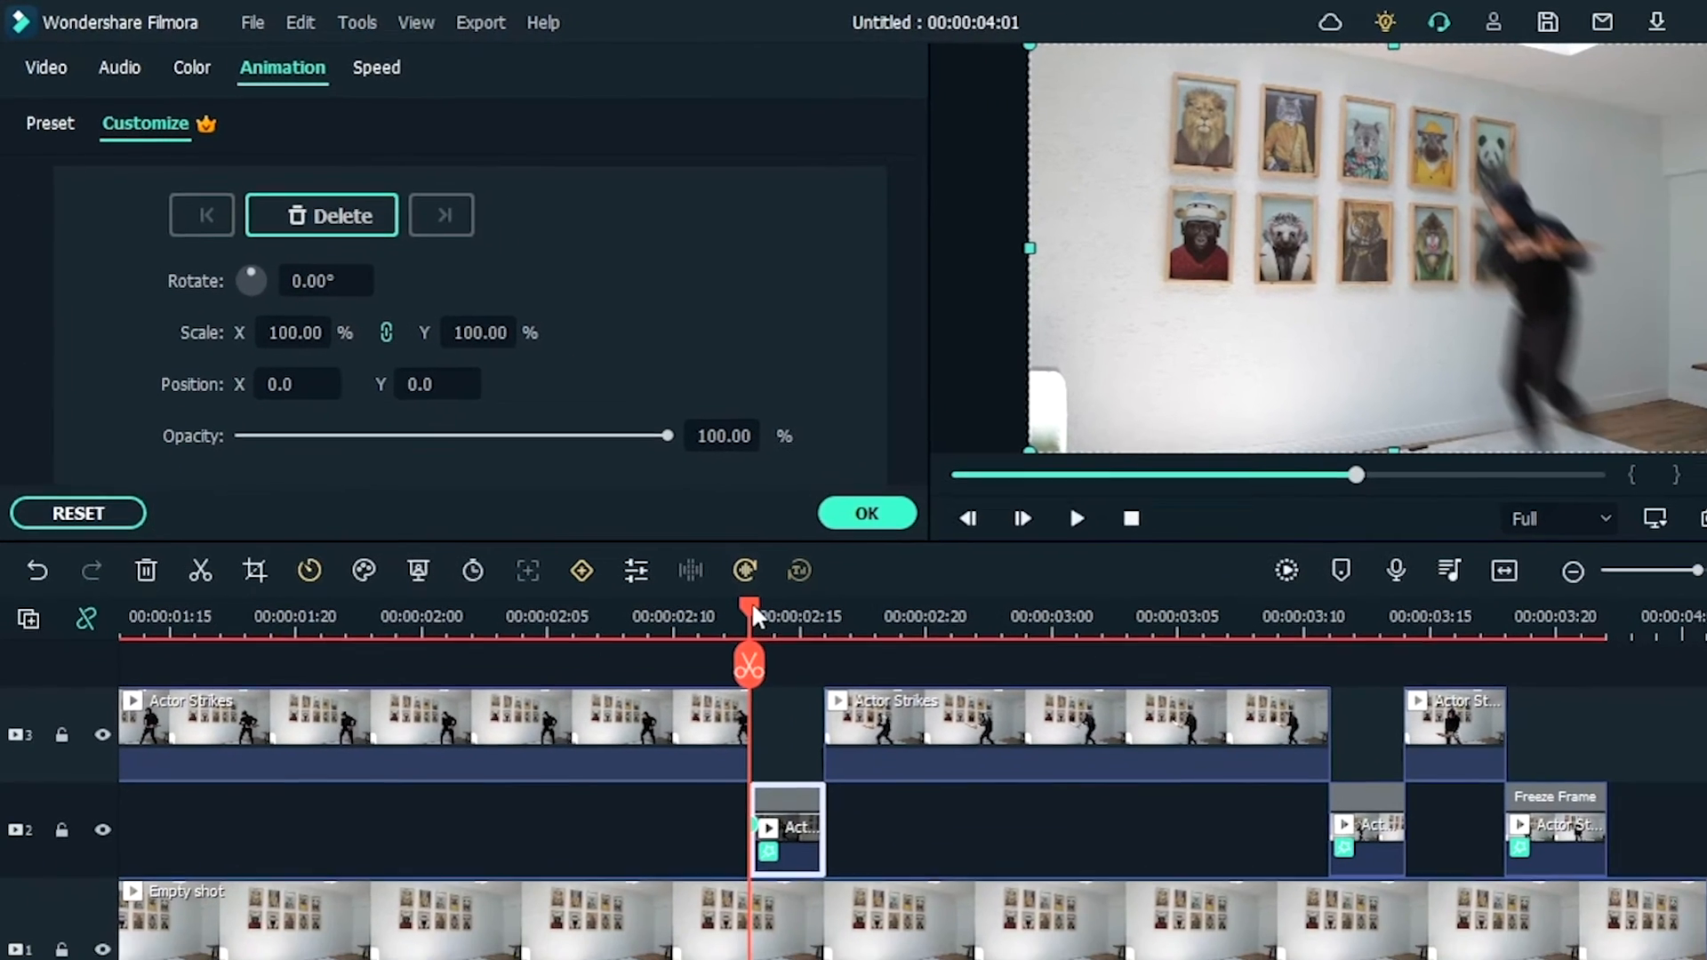
Step: Add a position keyframe on the first freeze-frame clip's last frame, with position X set to -65.0
drag(809, 645, 894, 698)
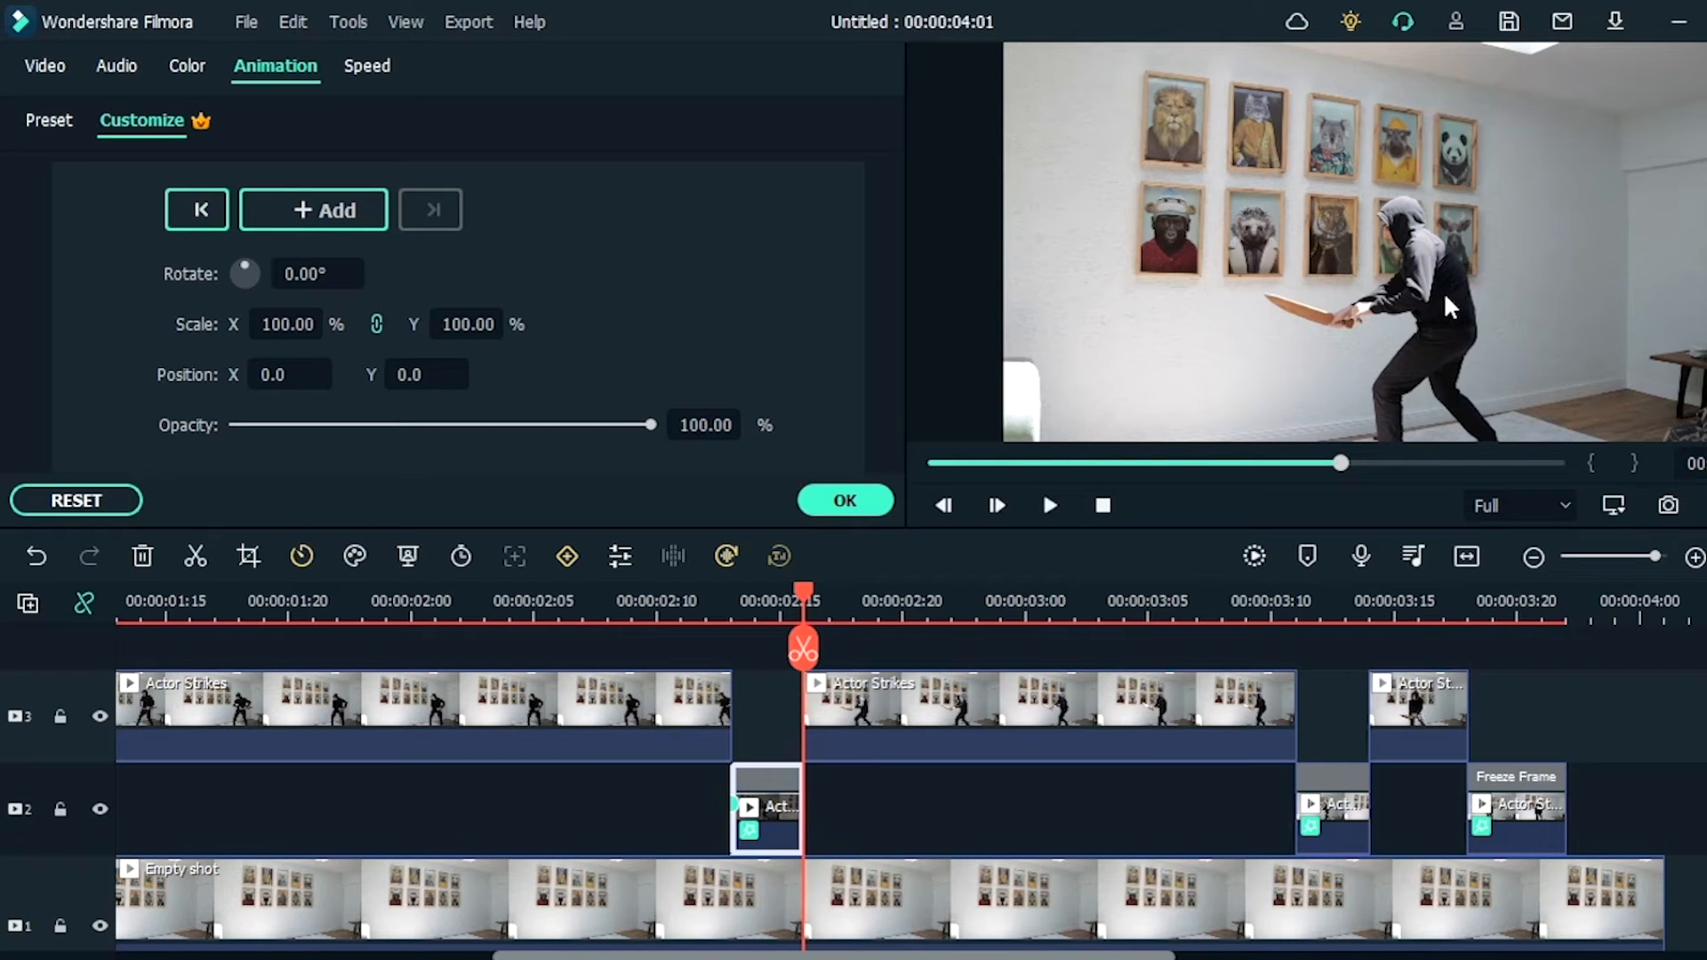
click(789, 601)
drag(790, 601, 765, 601)
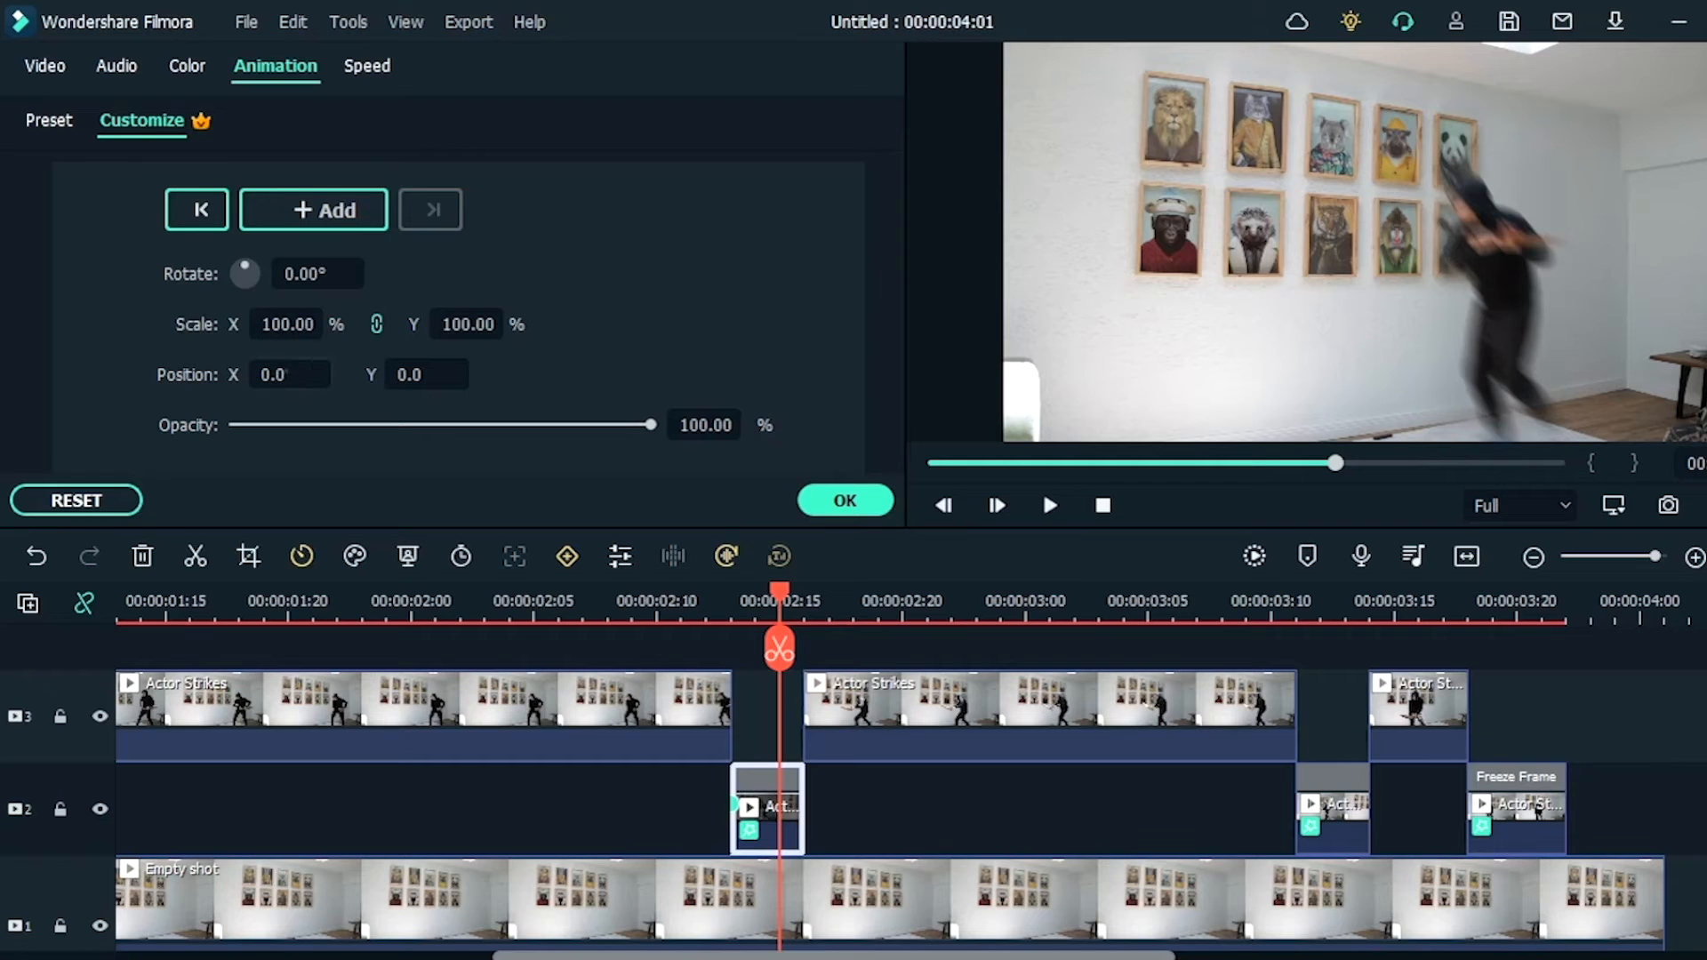
drag(287, 374, 373, 384)
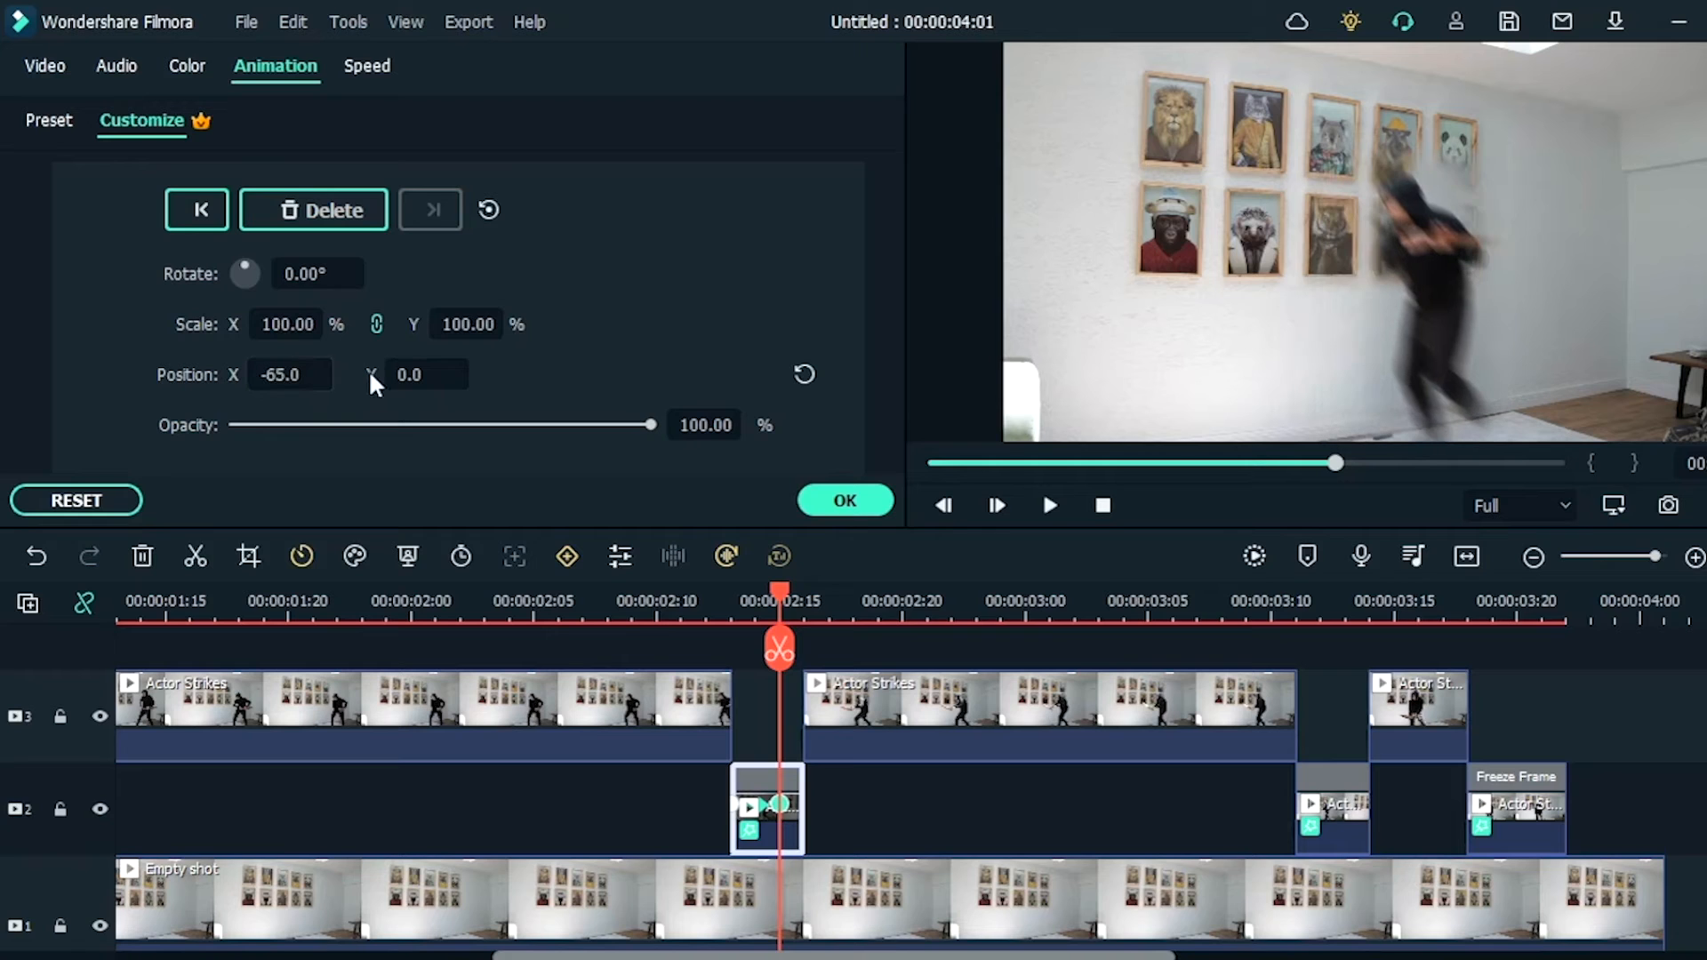
Step: Play the timeline from 00:00:02:05 to preview the first freeze frame's animation
drag(779, 596, 533, 596)
click(850, 711)
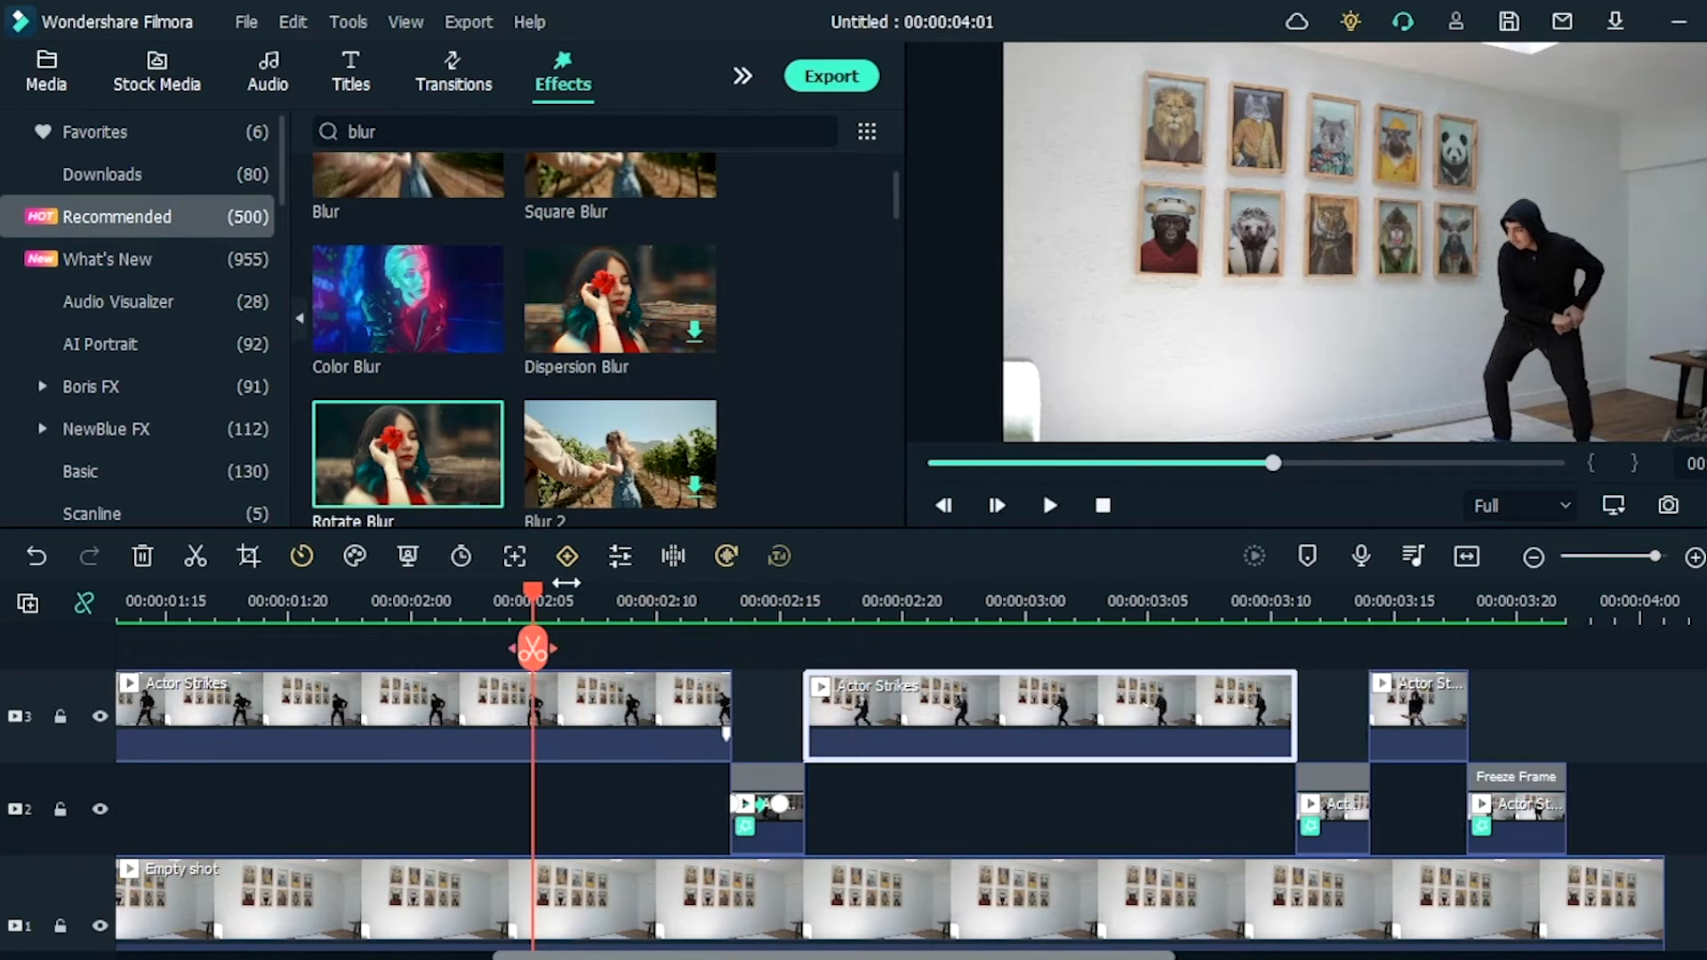
key(space)
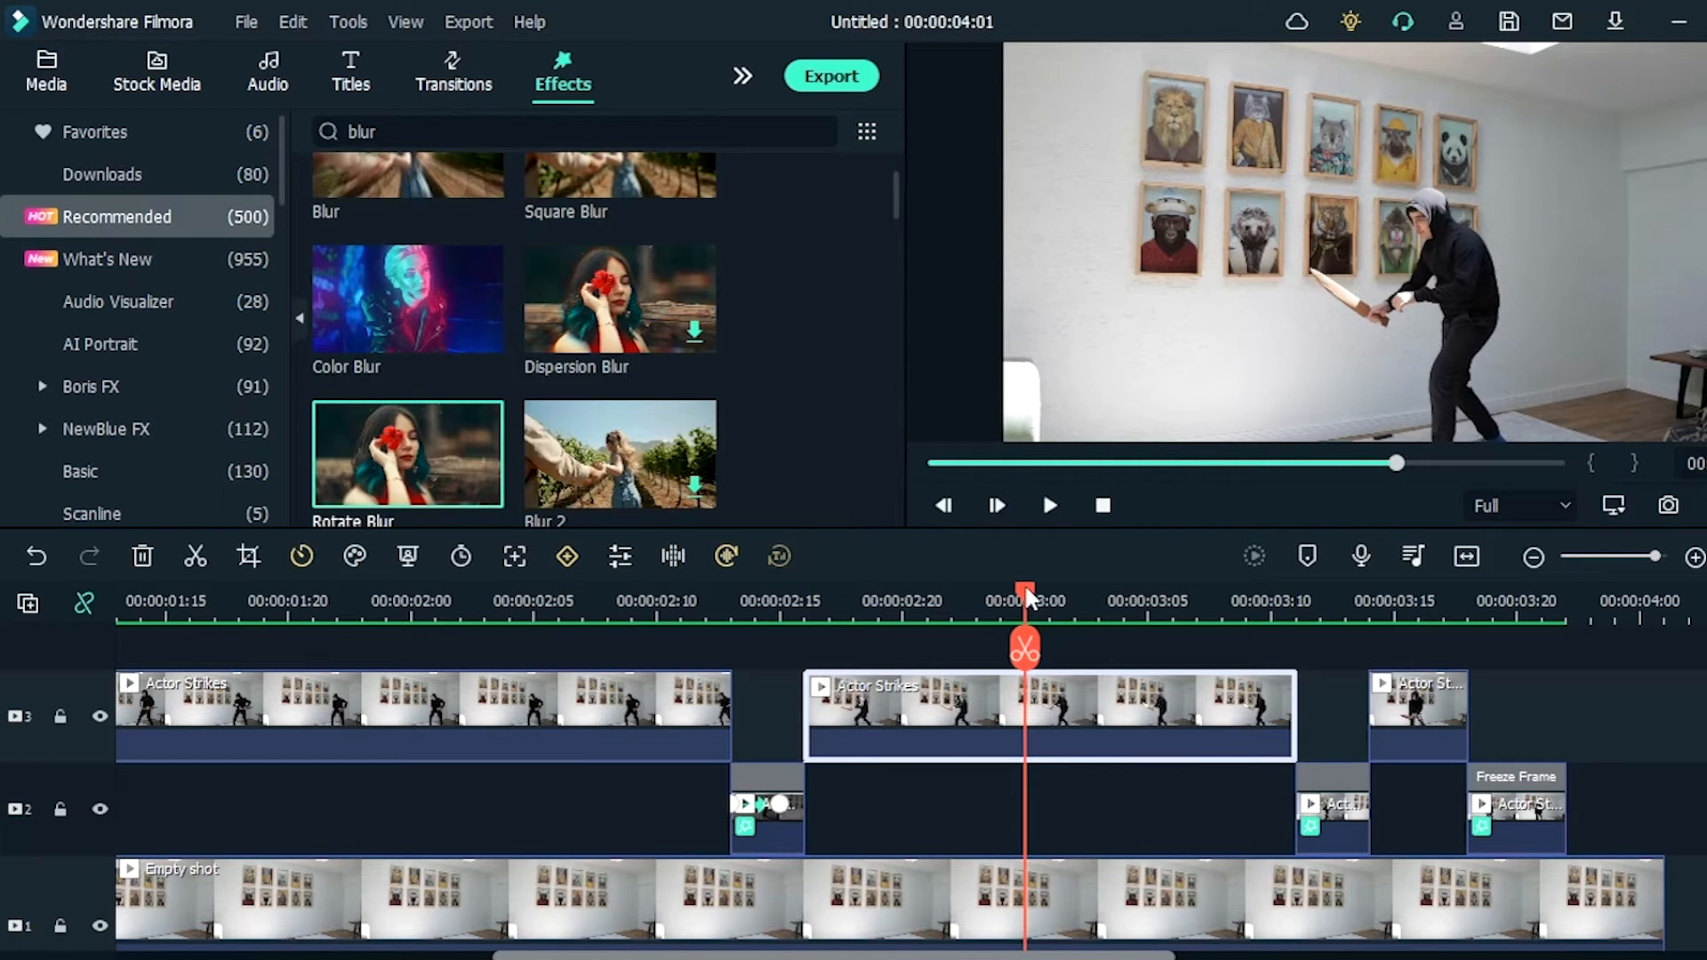
Step: Add a custom animation keyframe at 00:00:03:11, the start of the second freeze-frame clip
drag(1025, 591, 1295, 633)
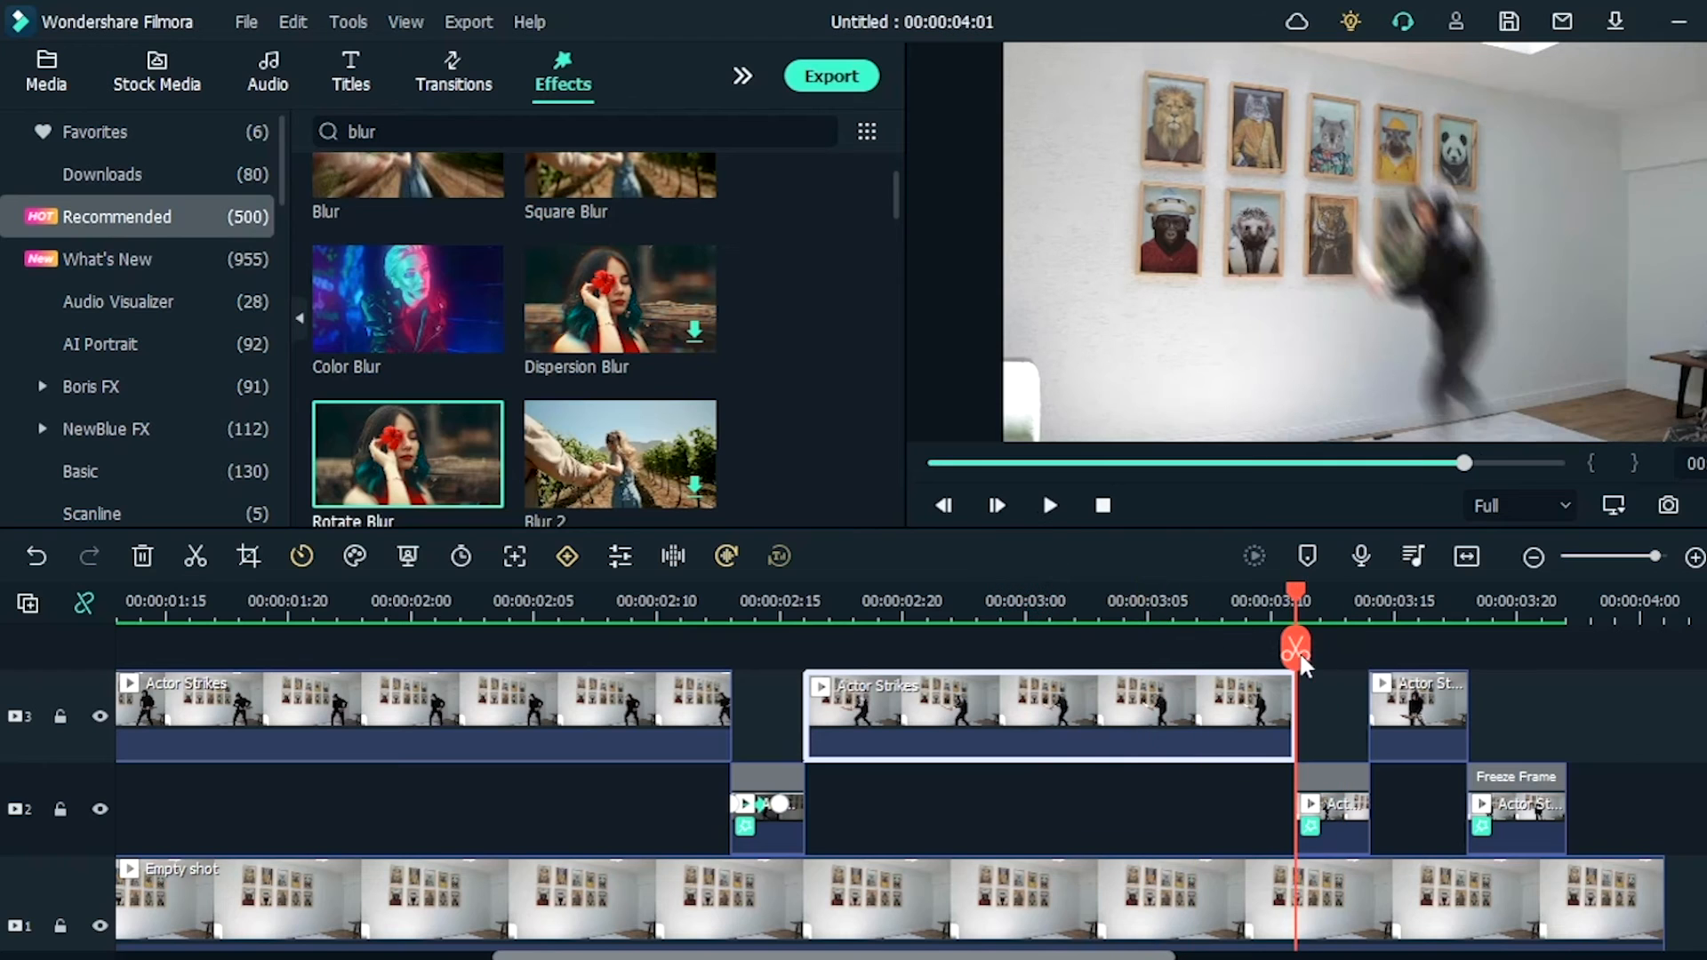
double_click(1343, 834)
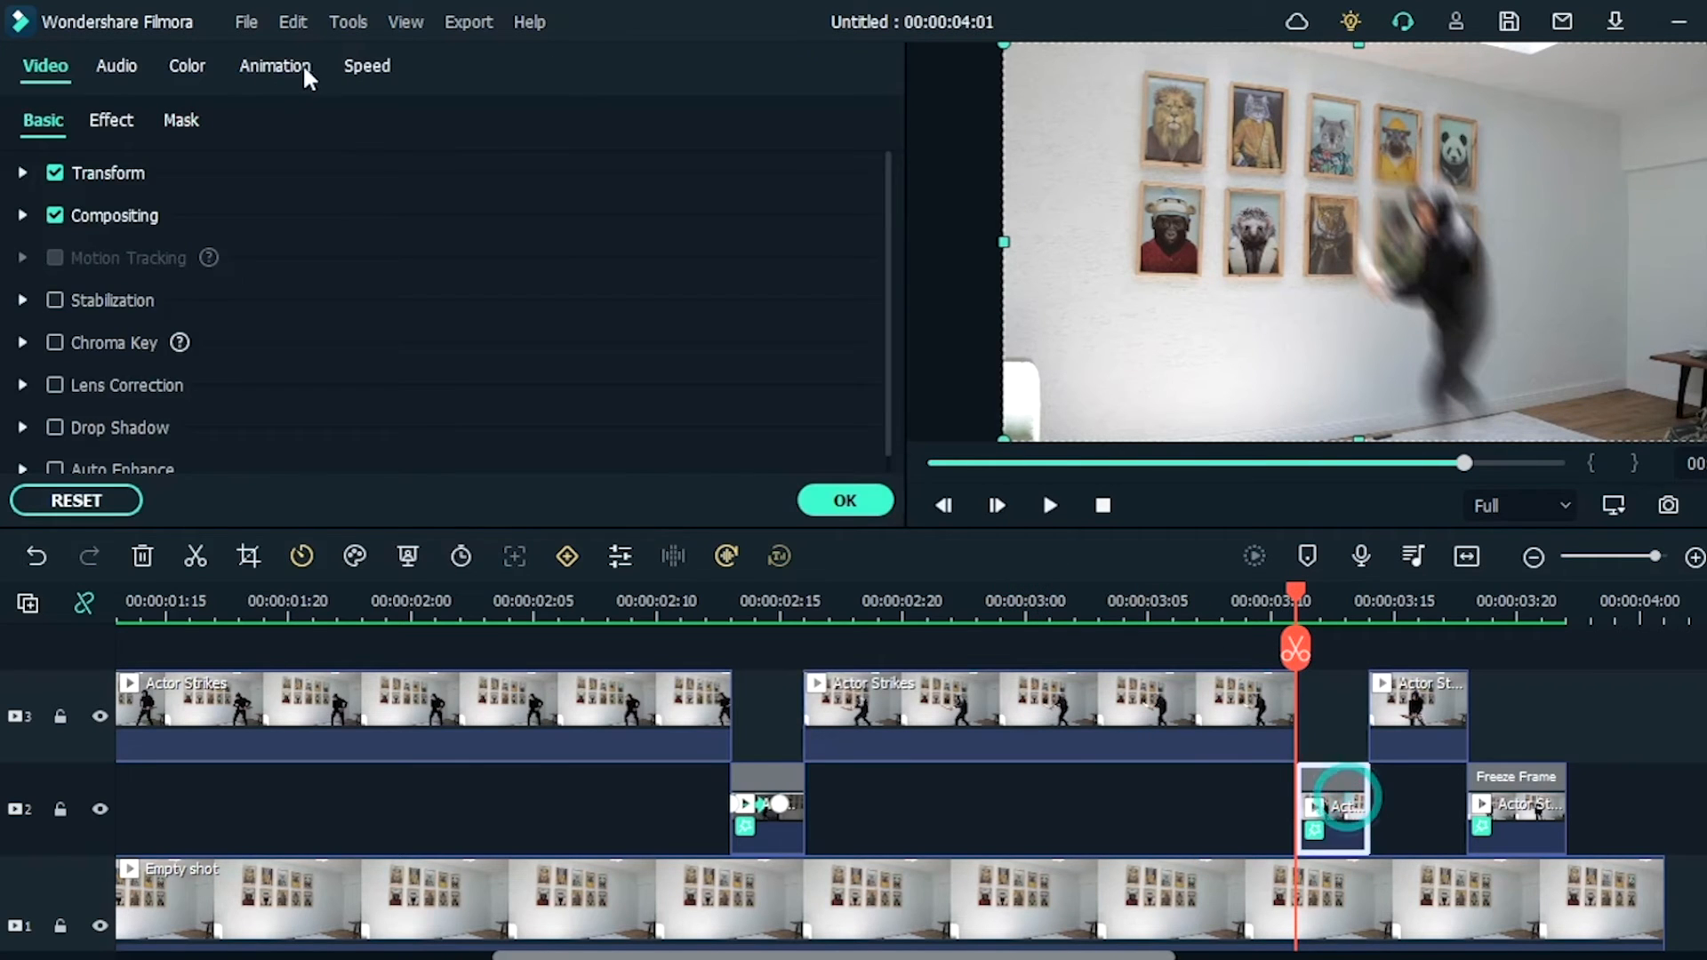
click(282, 66)
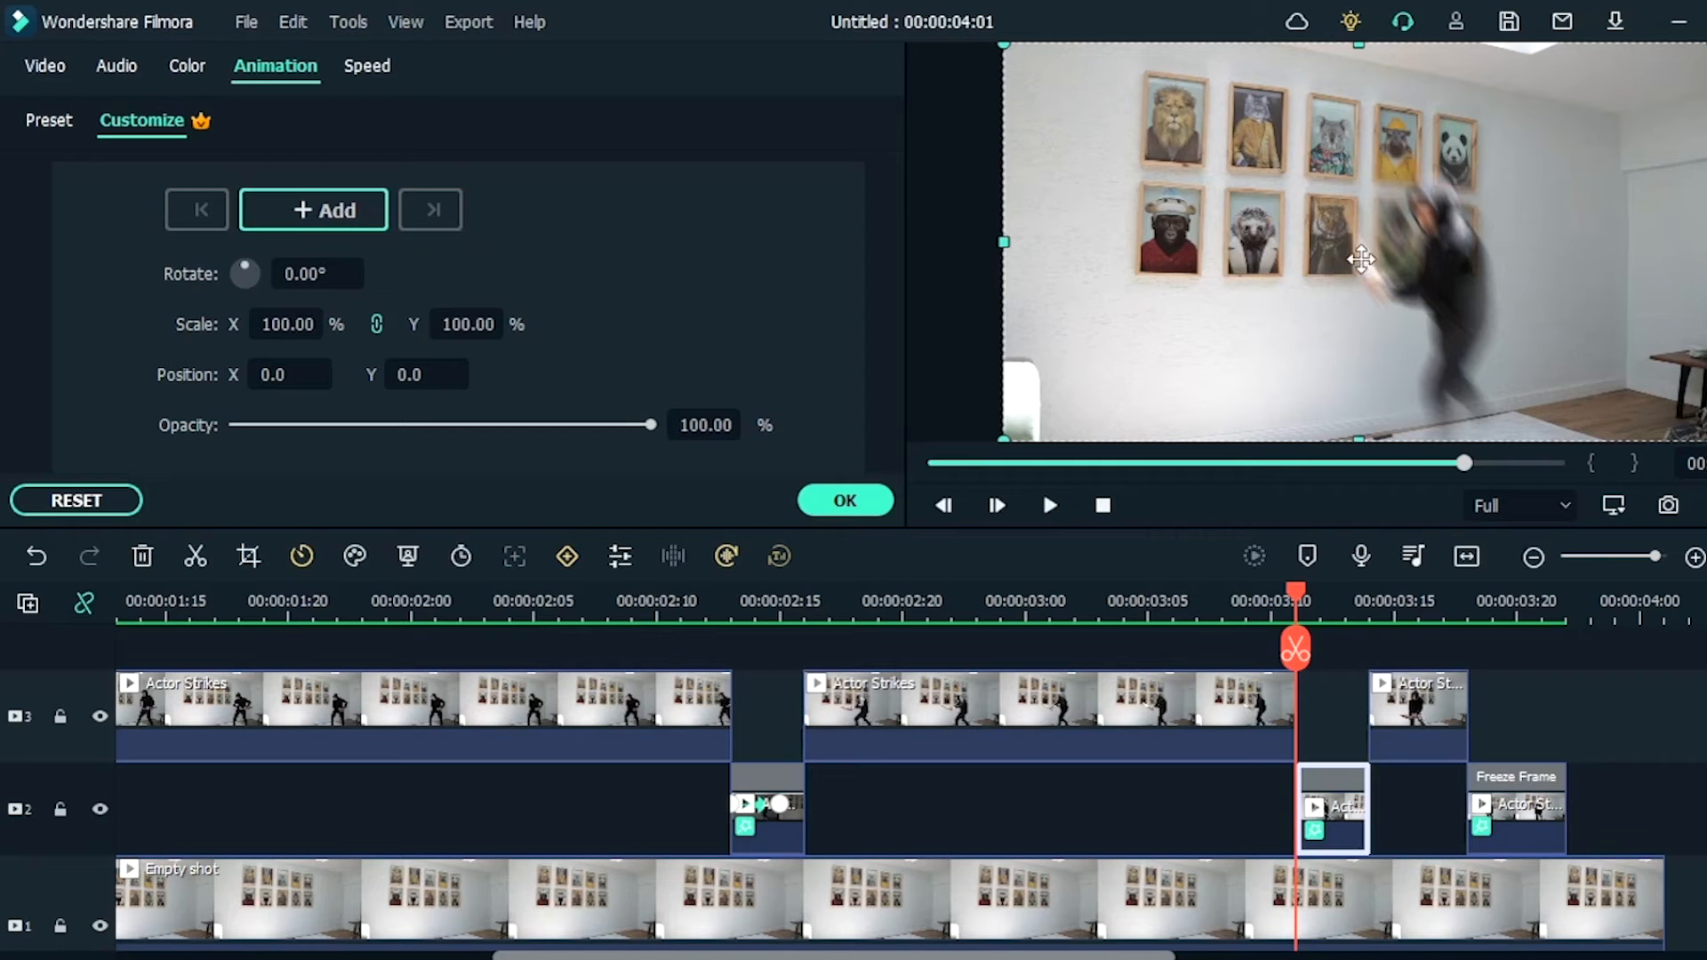
click(362, 217)
Step: Add a keyframe on the second freeze-frame clip's last frame with position X -117.0, Y -17.0 and scale 114%
drag(1303, 640, 1336, 627)
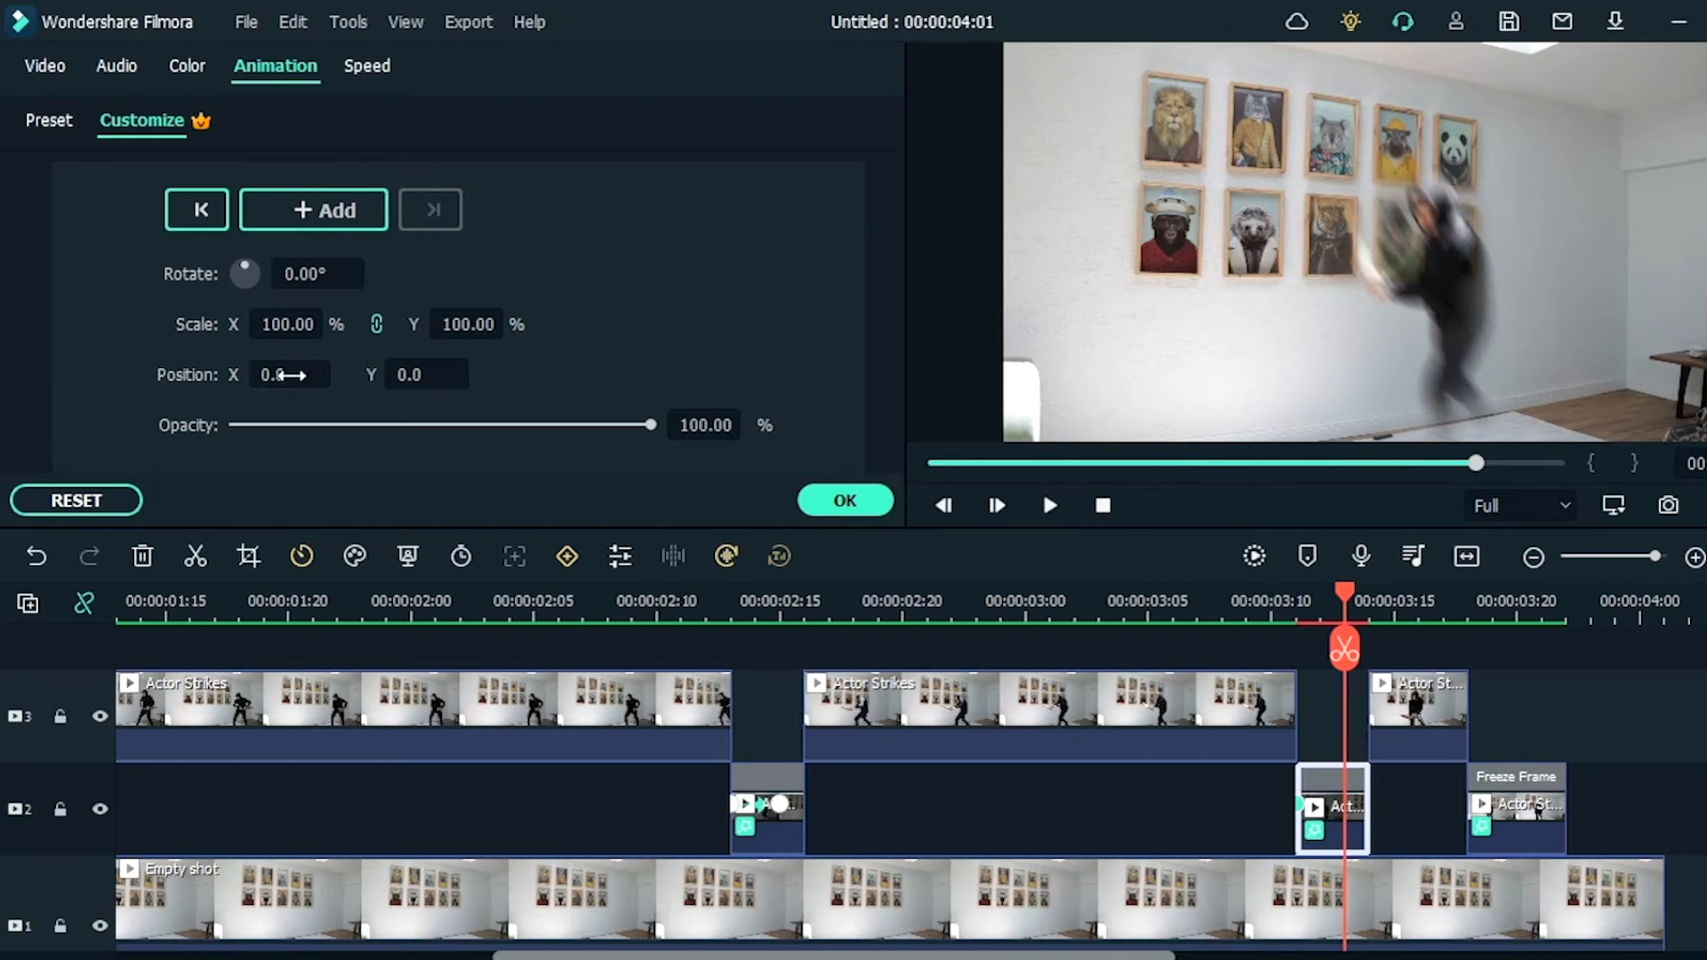
drag(302, 372, 283, 372)
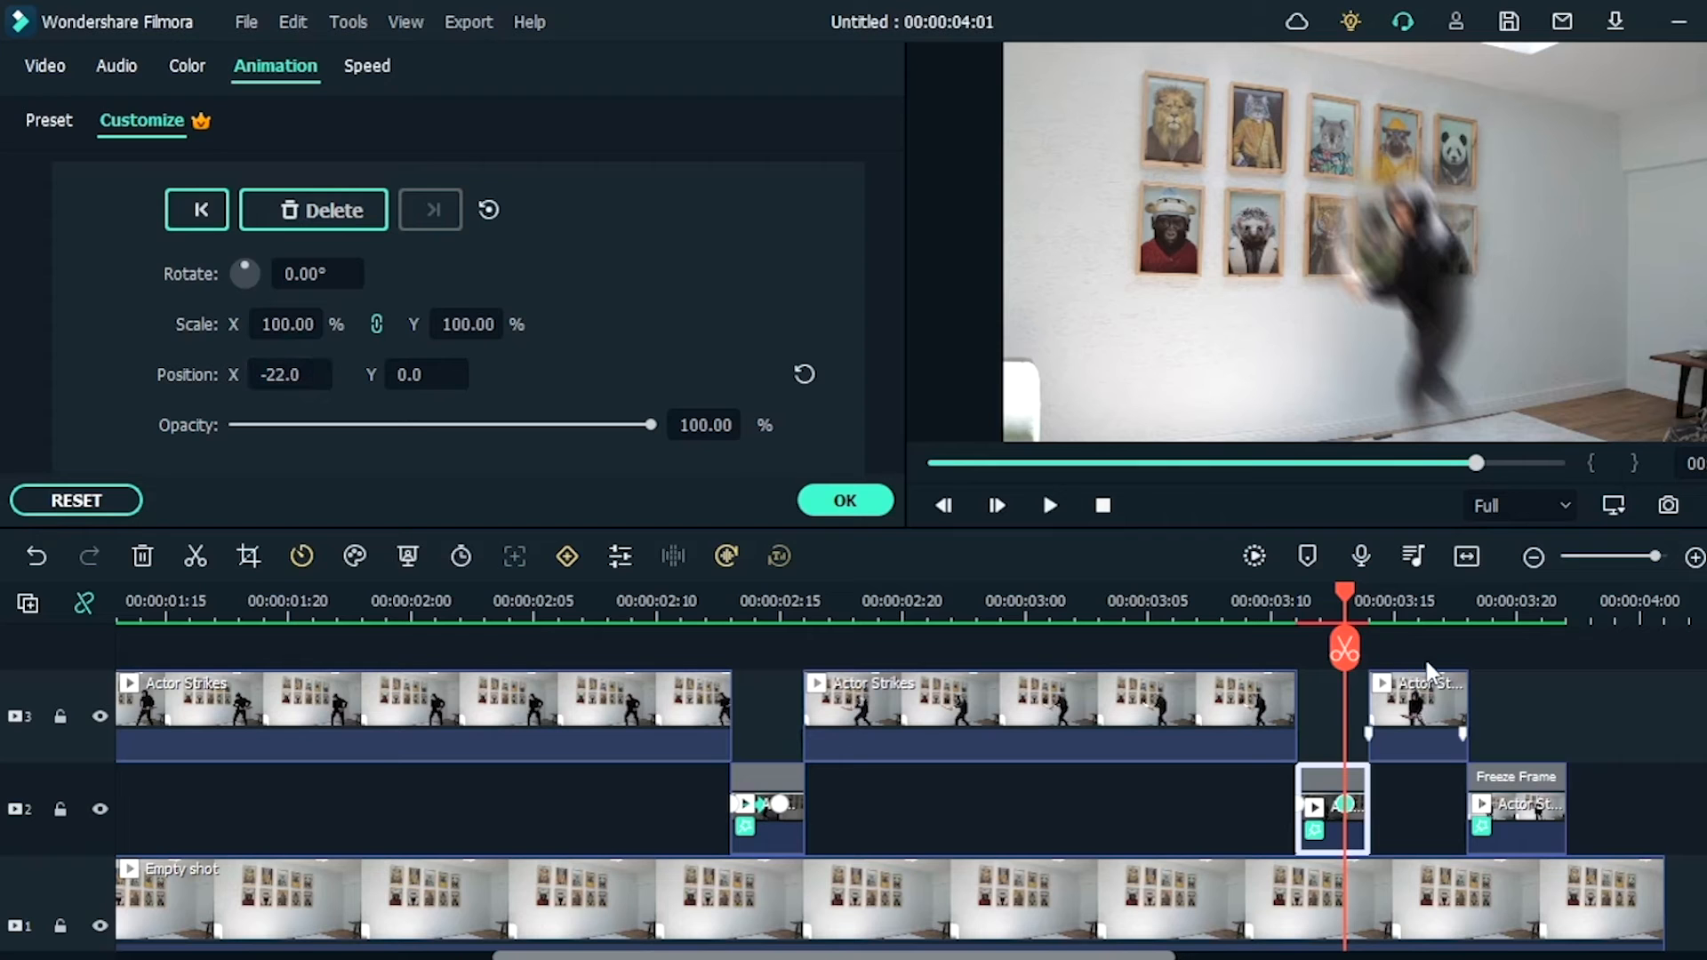
mouse_move(1348, 590)
mouse_down()
mouse_move(1378, 605)
mouse_move(1356, 614)
mouse_up()
drag(295, 375, 284, 374)
drag(410, 374, 290, 324)
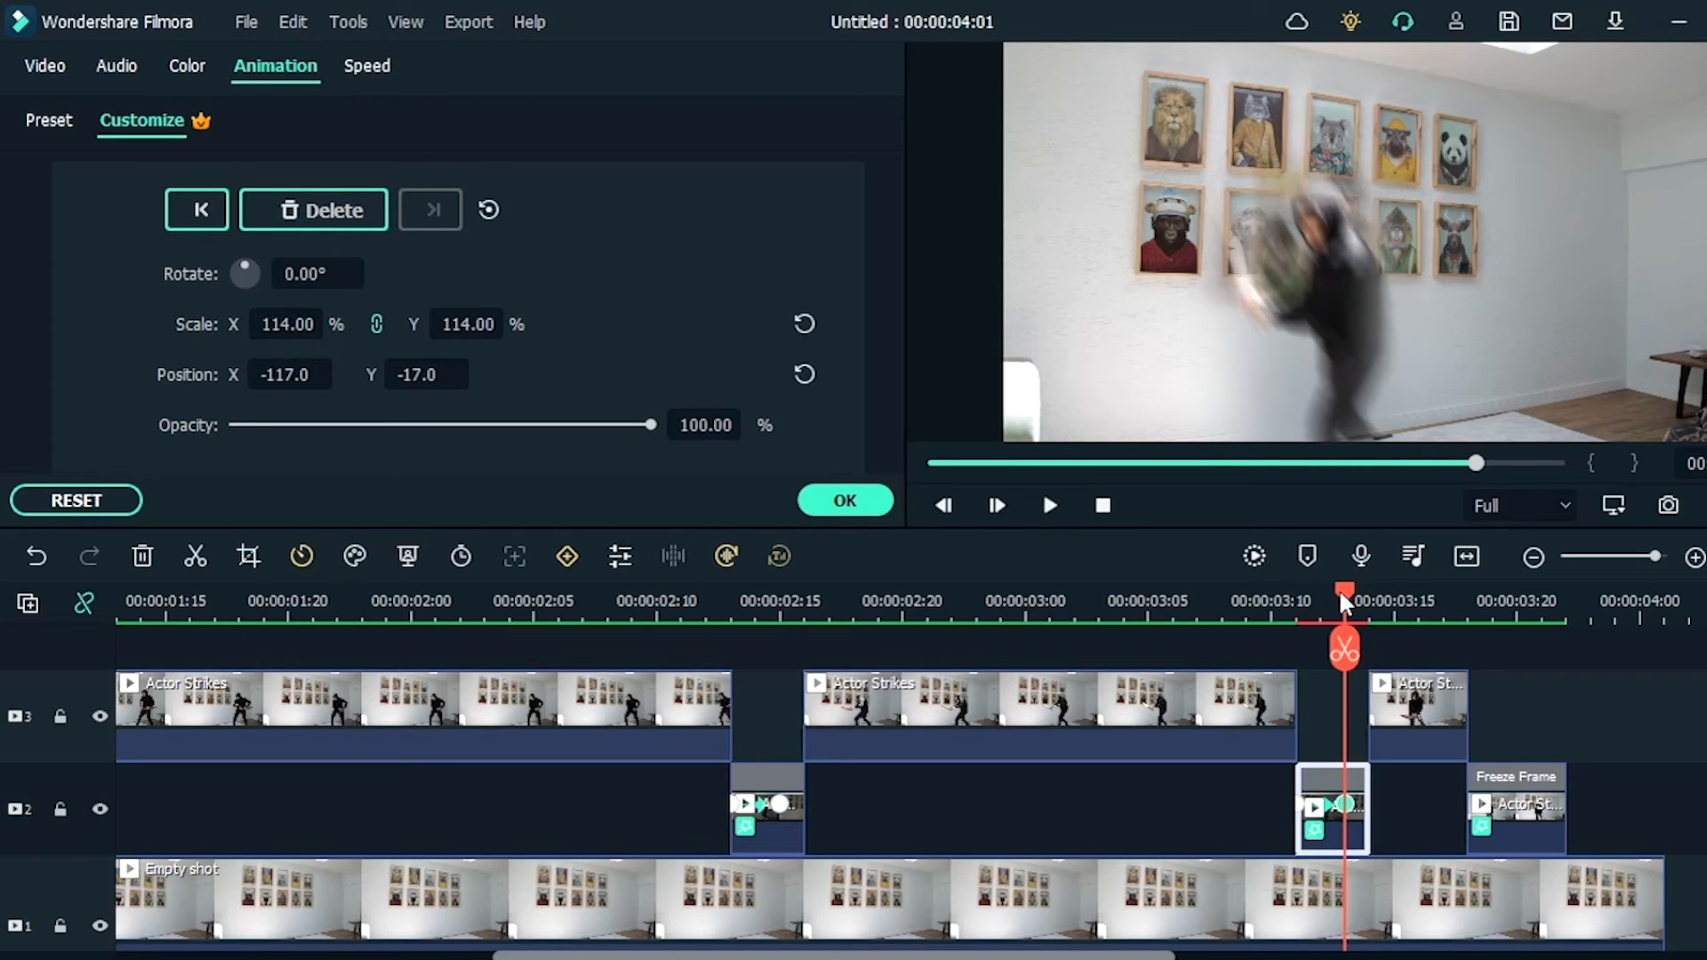
click(1369, 612)
key(Return)
Step: Add a custom animation keyframe at the start of the last freeze-frame clip
click(1468, 614)
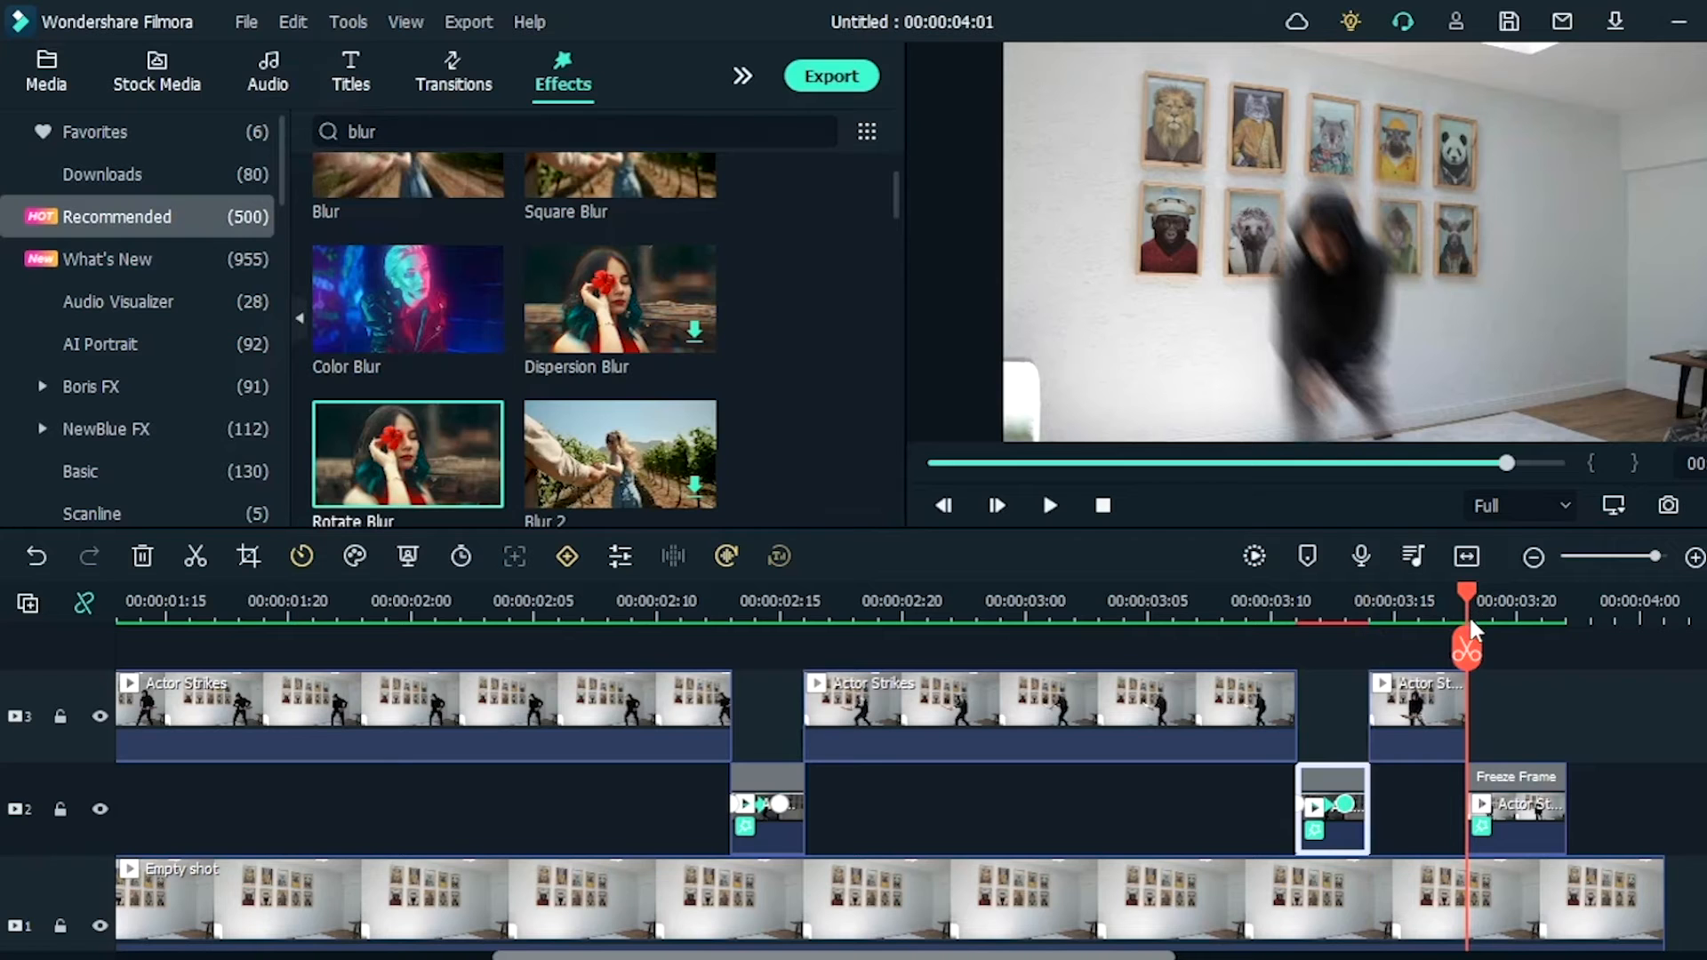
double_click(1504, 775)
right_click(1538, 804)
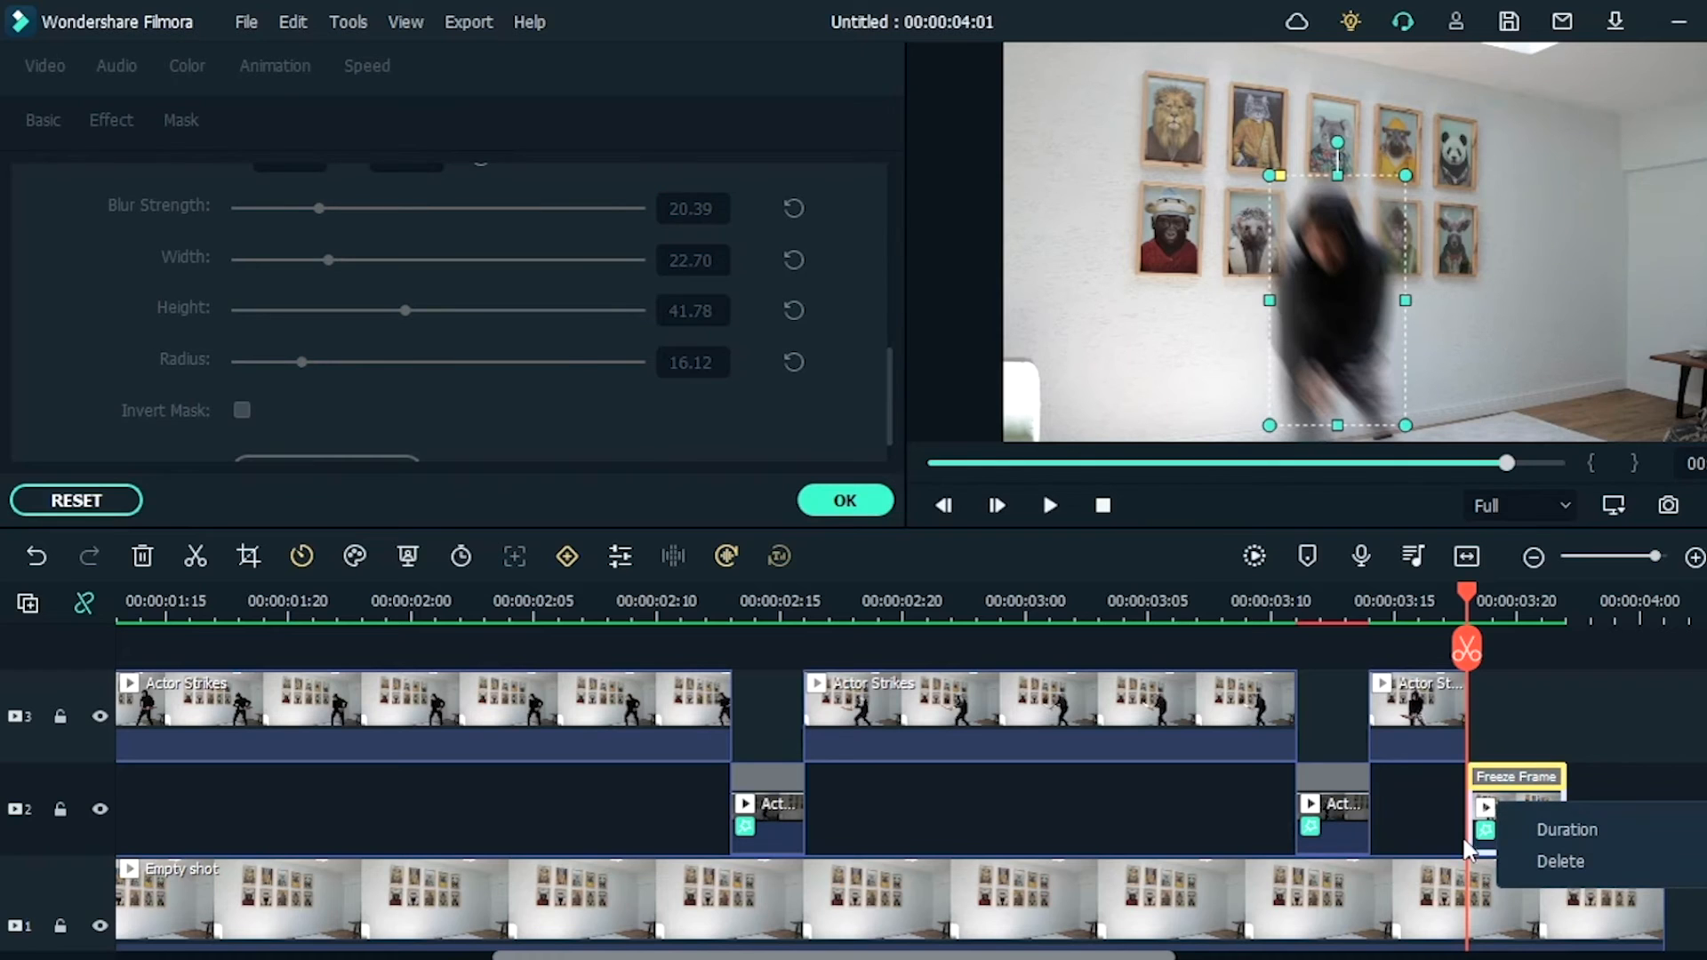
click(1398, 812)
double_click(1512, 811)
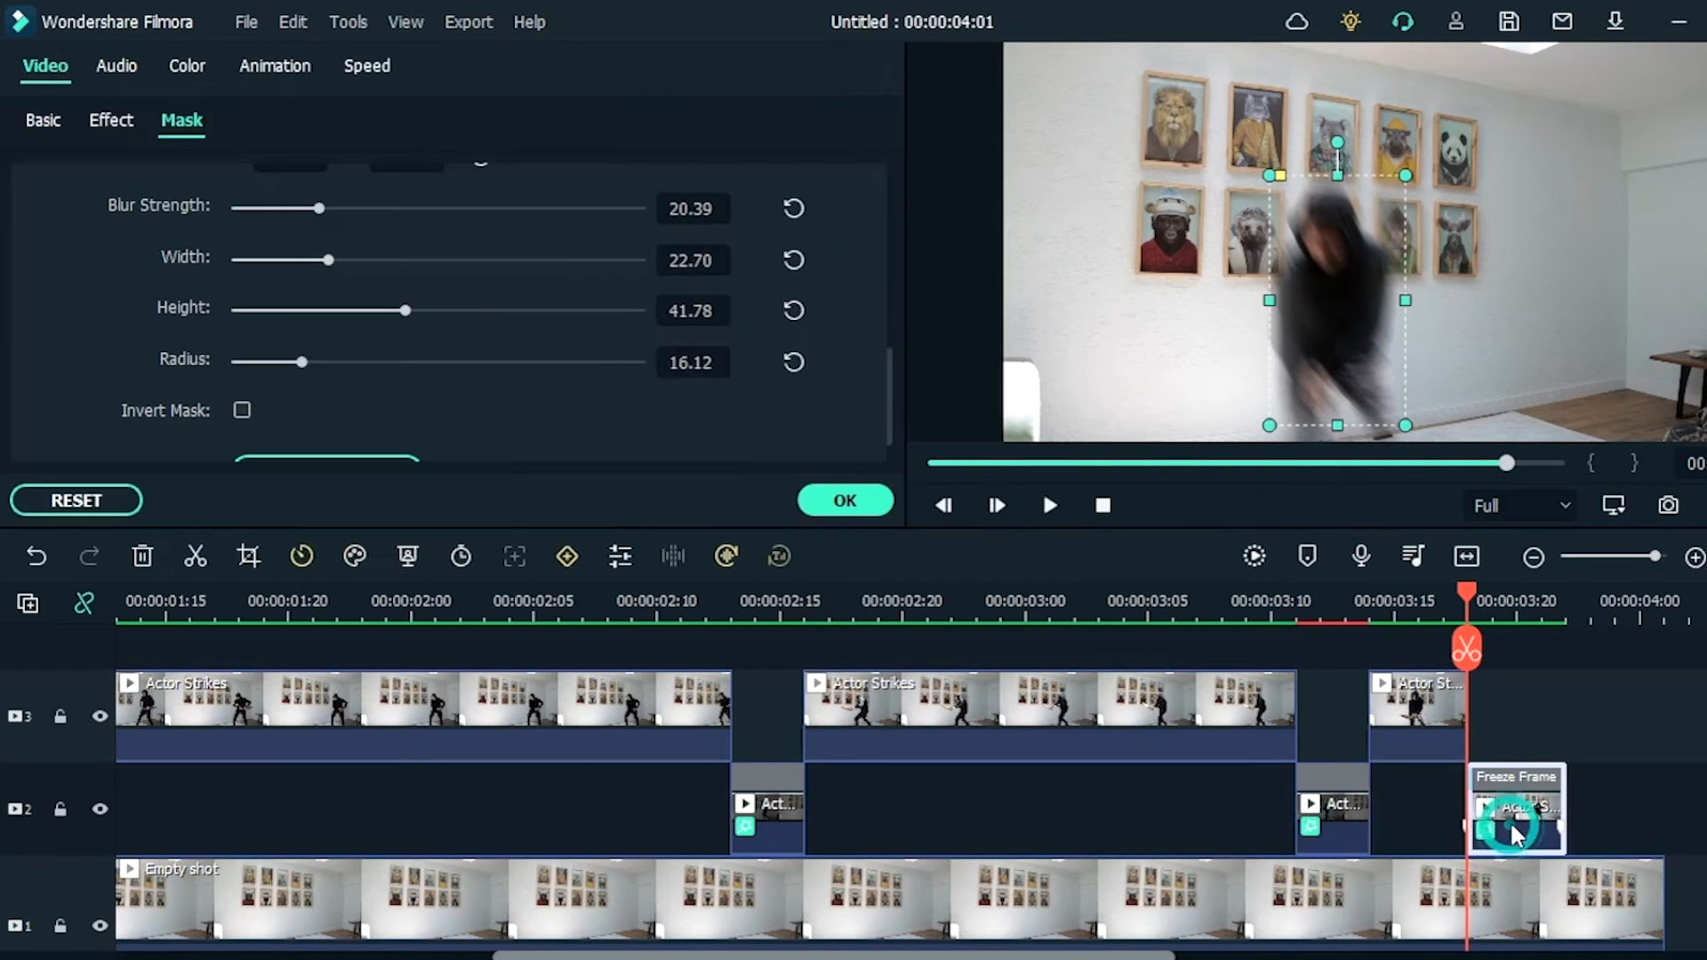
click(273, 67)
click(271, 224)
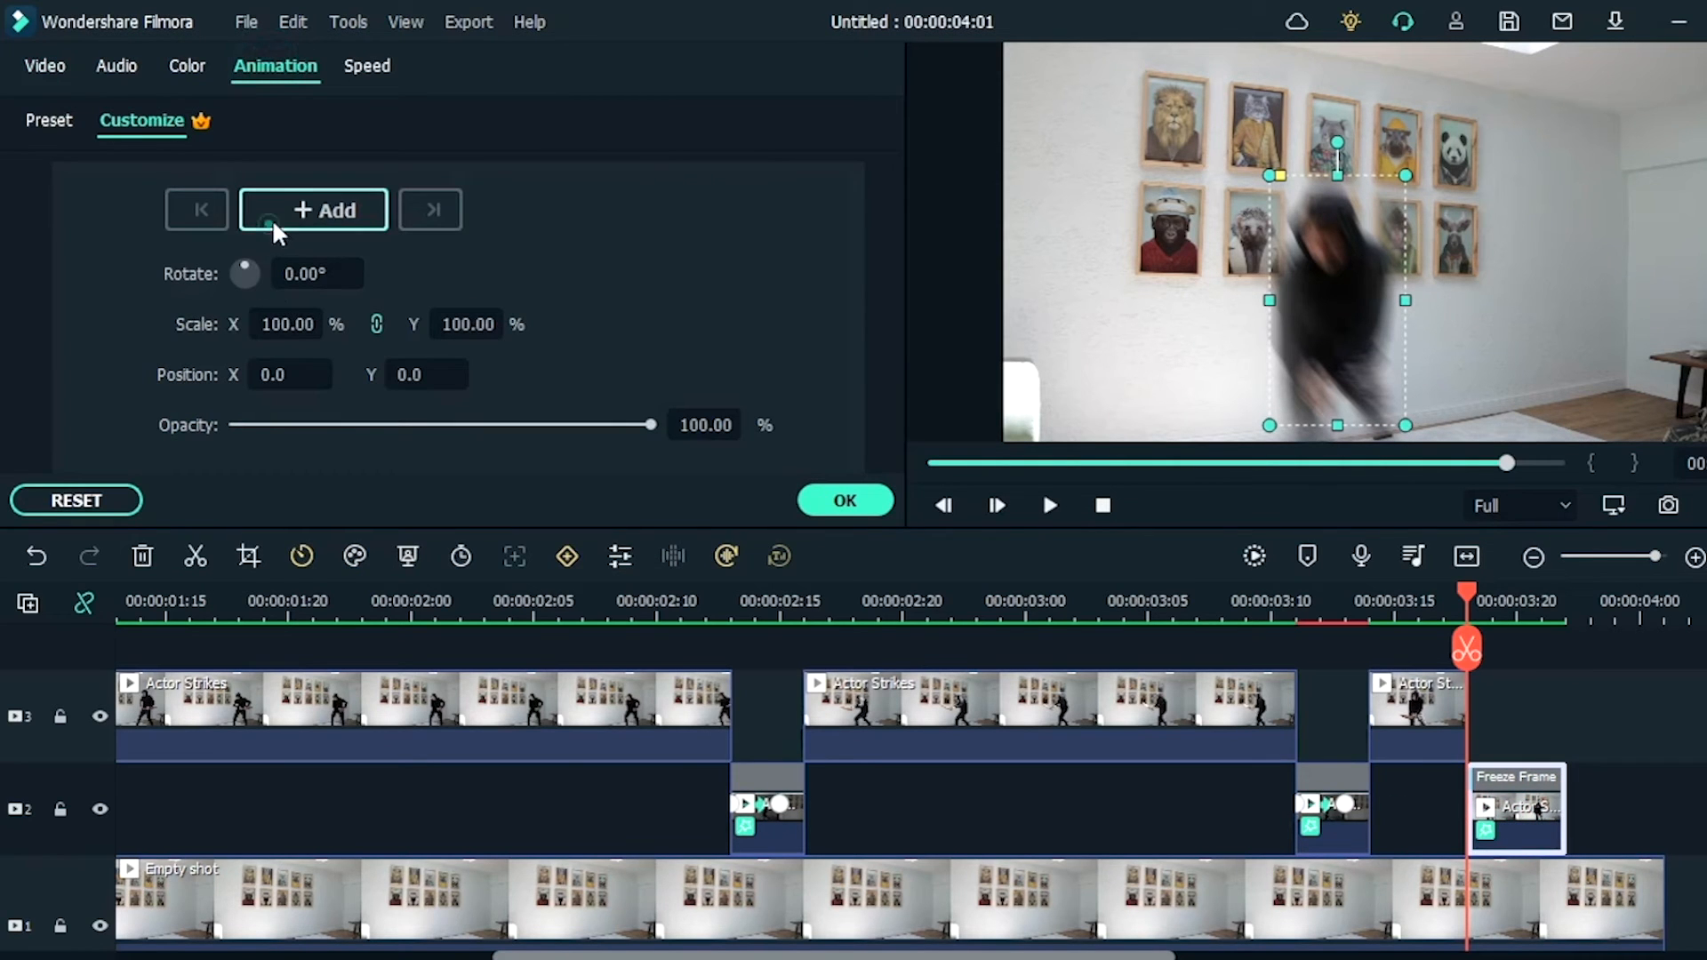
Step: Add a keyframe one frame into the last freeze-frame clip with position X set to -459.0
drag(1469, 607, 1511, 604)
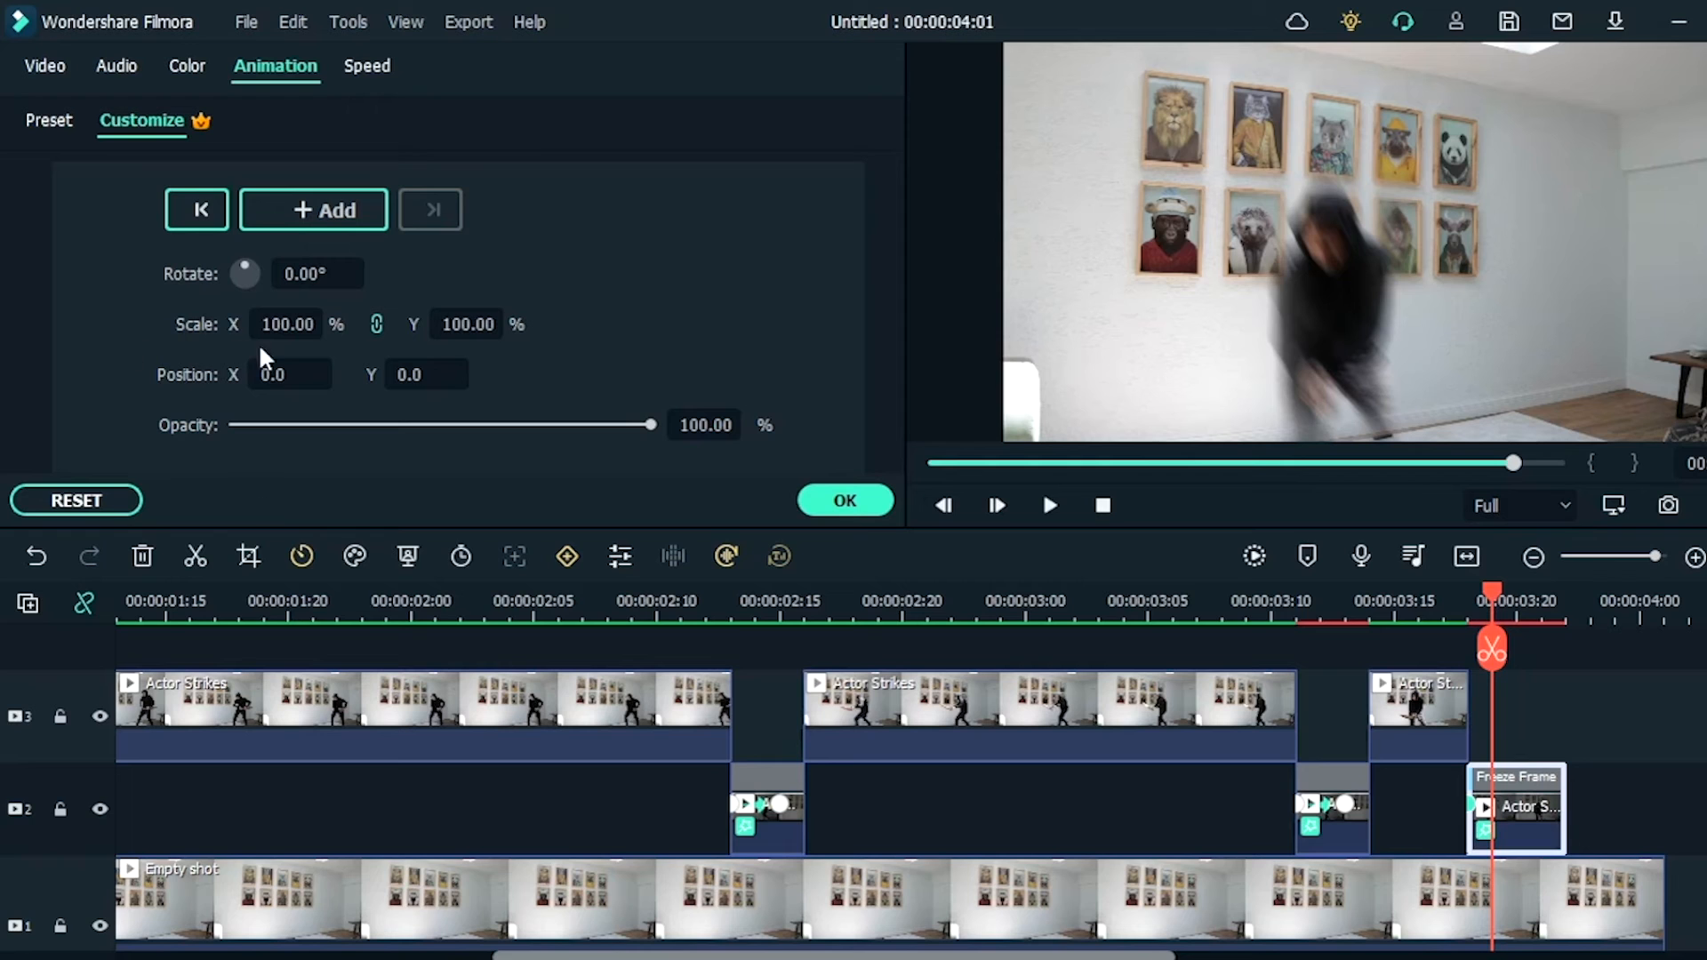
mouse_move(294, 373)
mouse_down()
mouse_move(326, 374)
mouse_move(302, 373)
mouse_up()
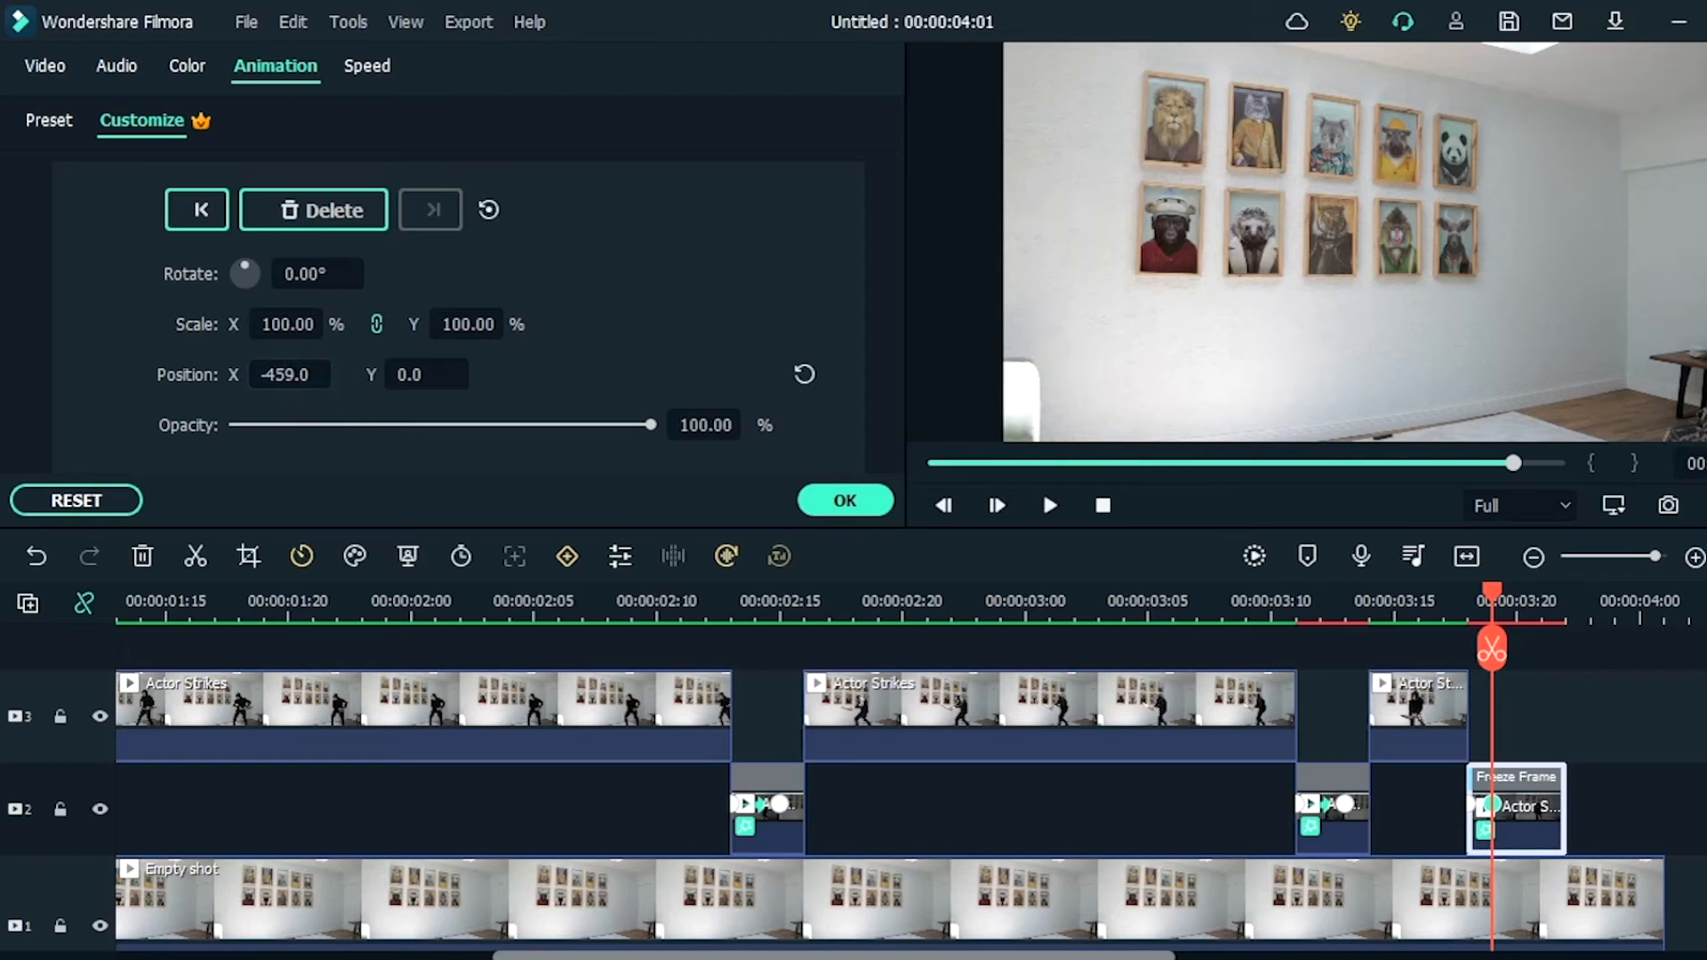
click(846, 500)
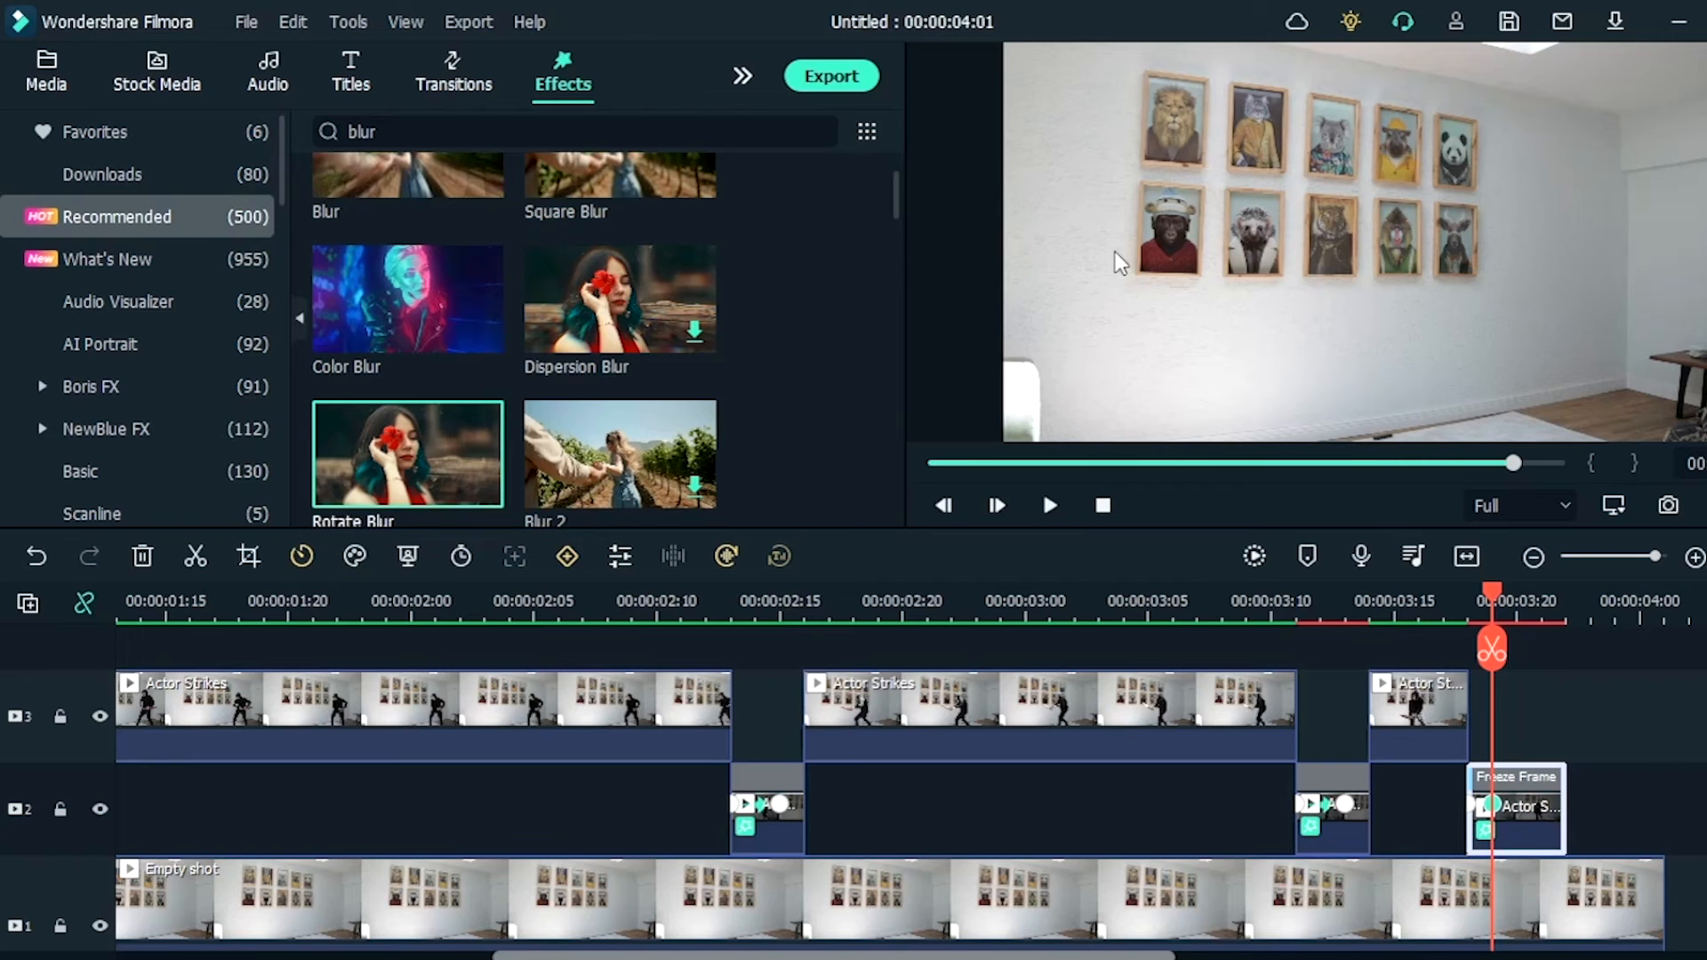
Step: Apply a Rectangle mask to the first Actor Strikes clip with the playhead at 00:00:02:08 and place it over the actor
click(607, 611)
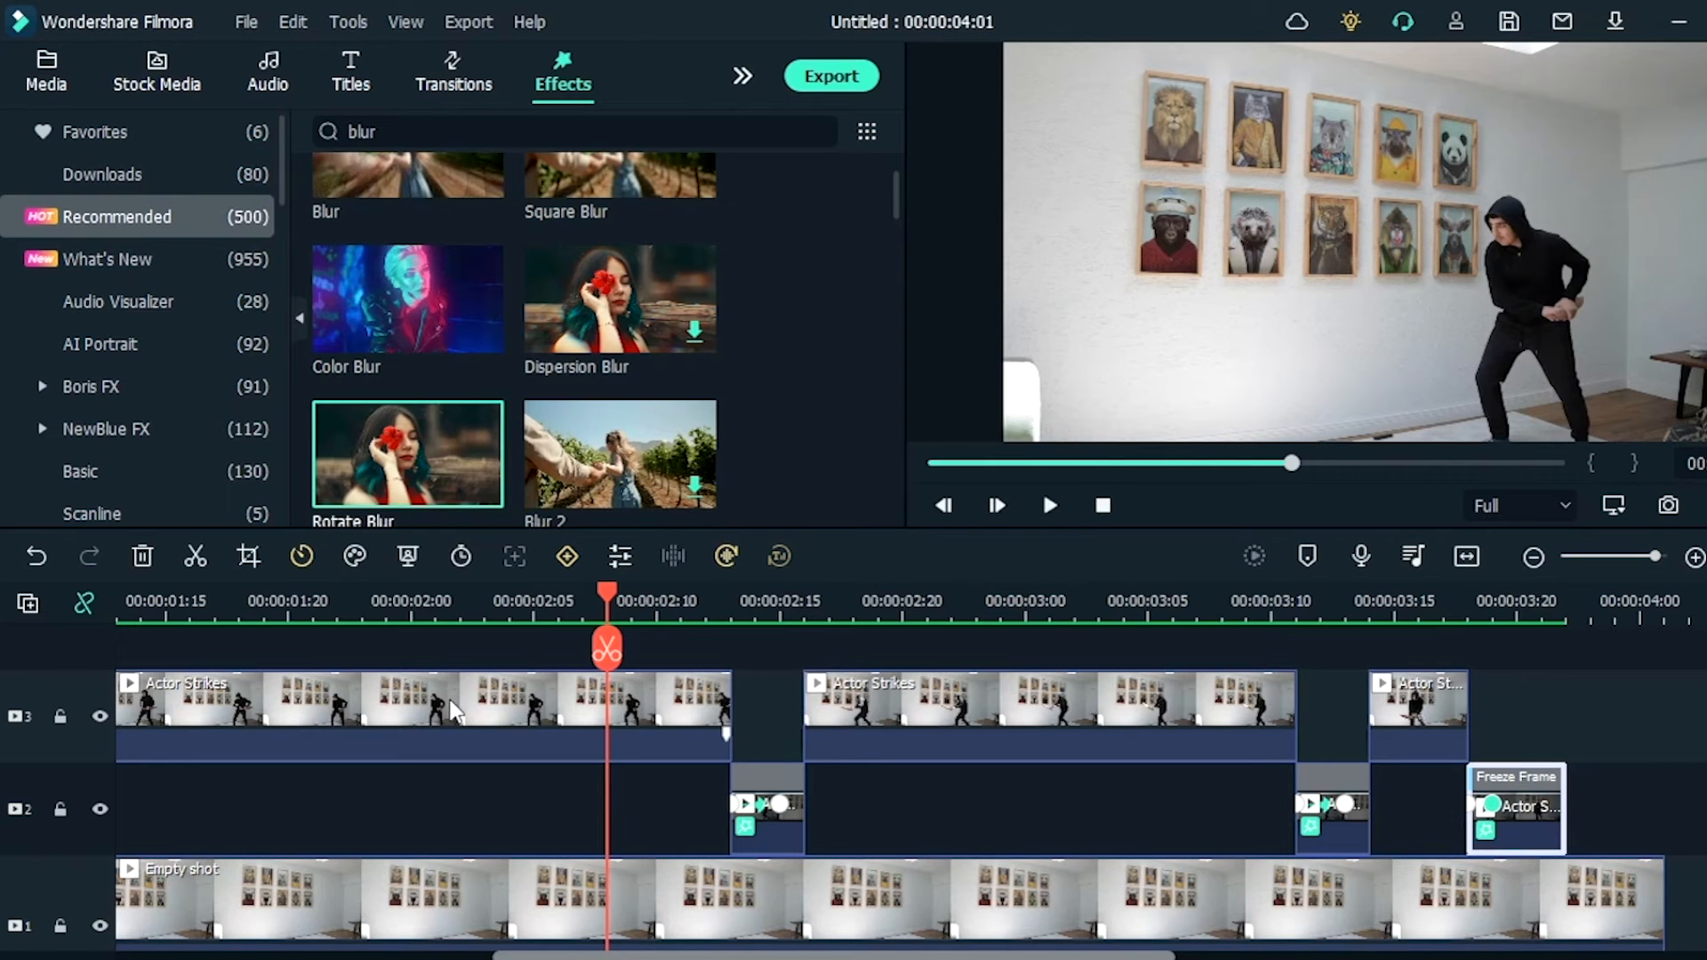
double_click(539, 701)
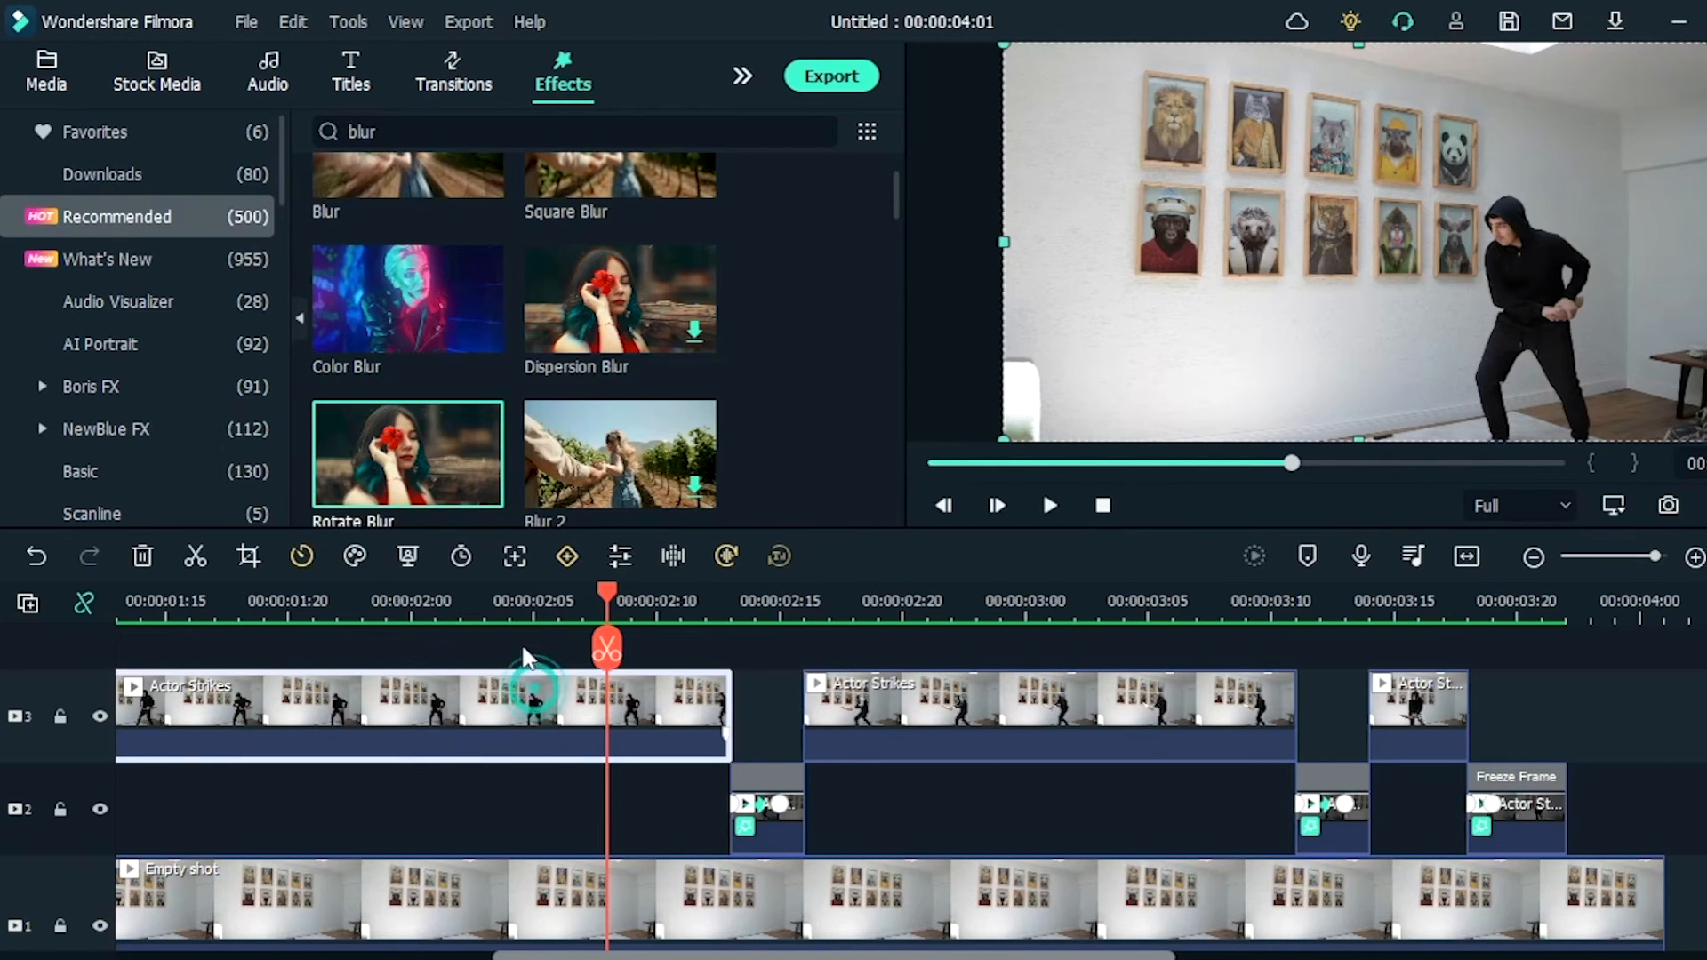
click(131, 121)
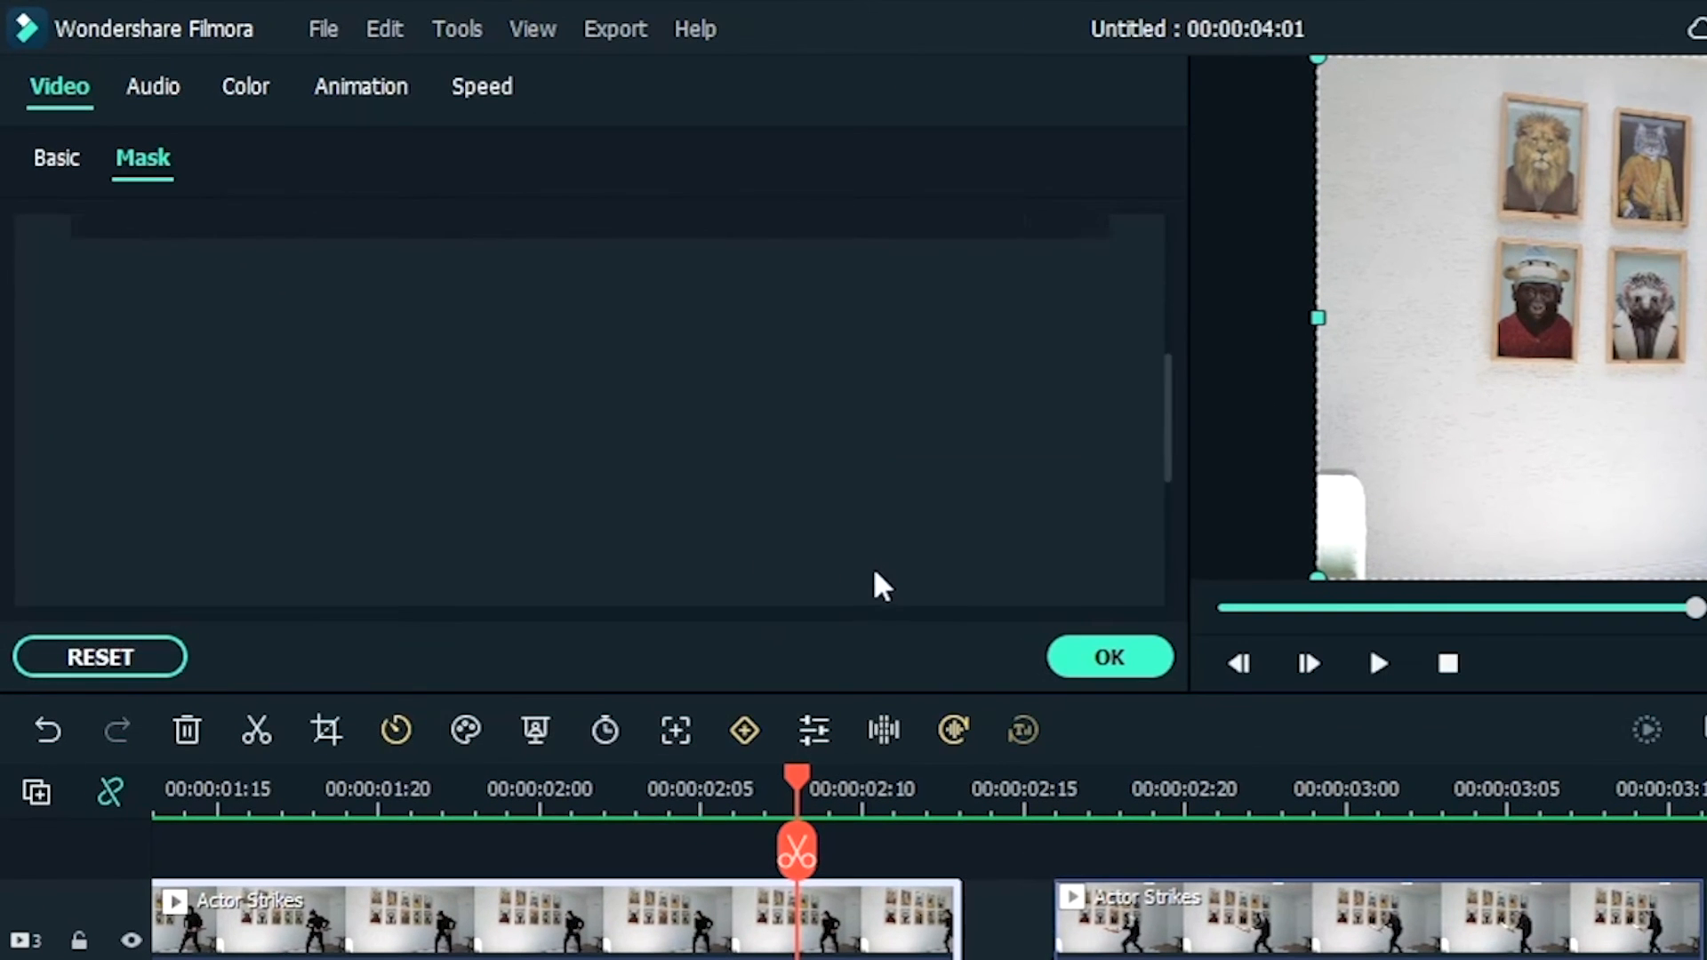
click(451, 262)
click(588, 336)
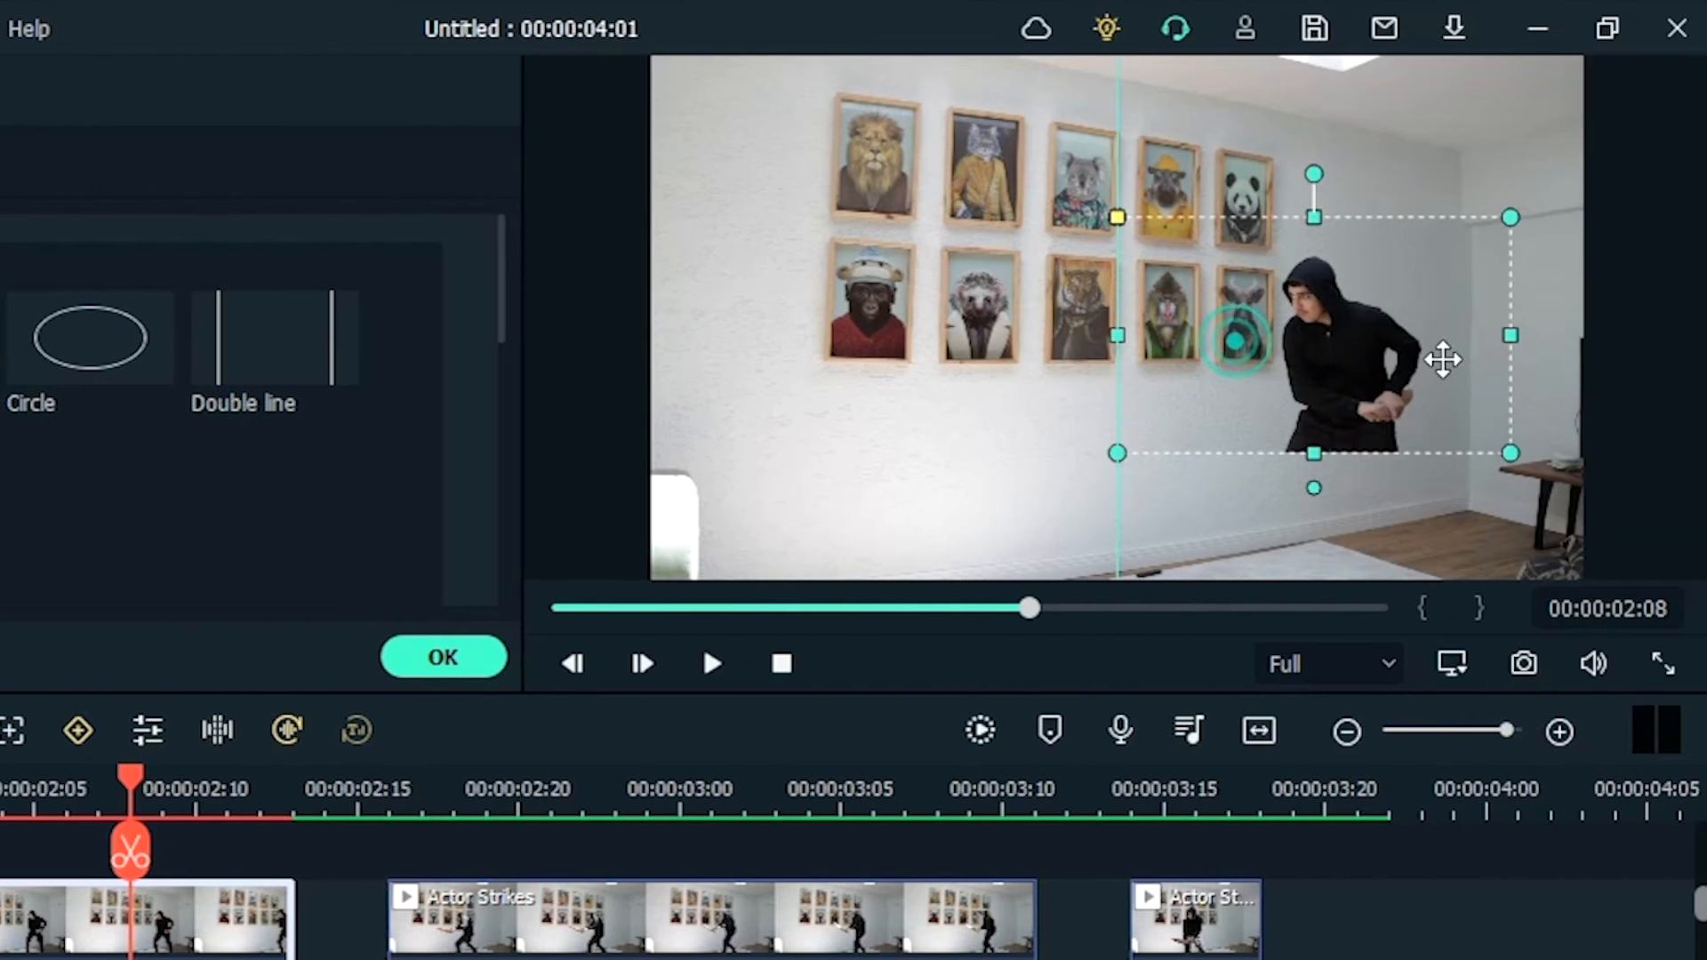
Step: Fit the mask around the actor at X 50.0, Y -28.3, width 40.47 and height 50.73, with blur strength 31.25
drag(1316, 573, 1316, 535)
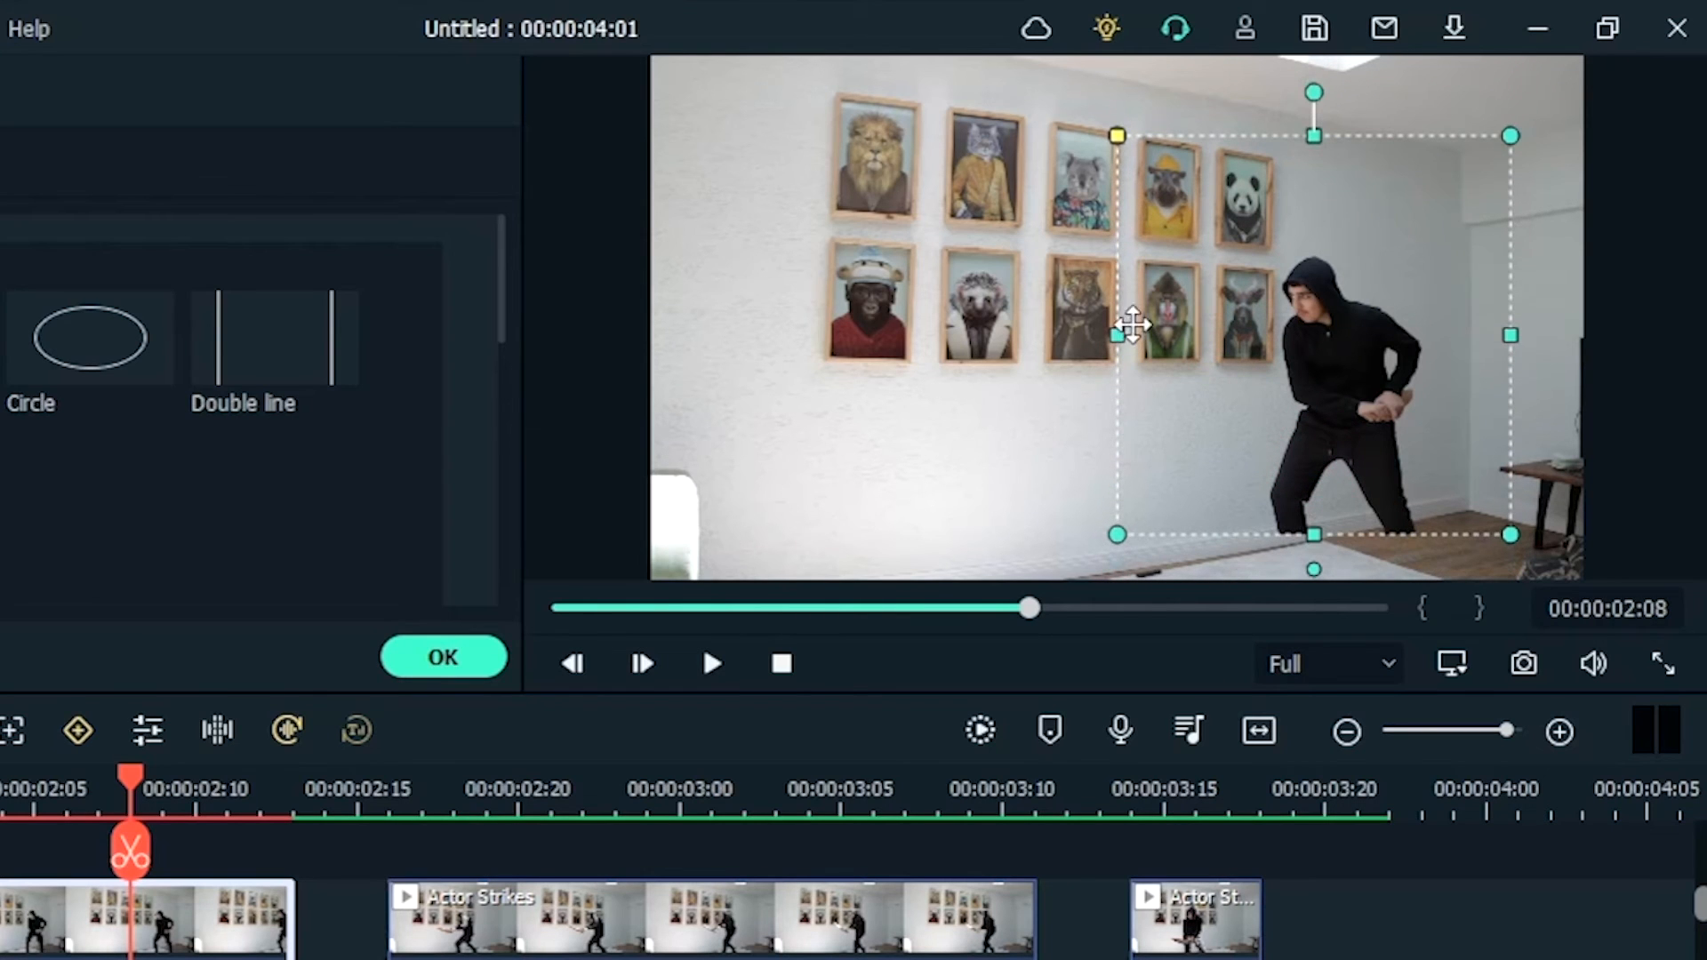
drag(1123, 339, 1156, 338)
drag(1319, 350, 1346, 392)
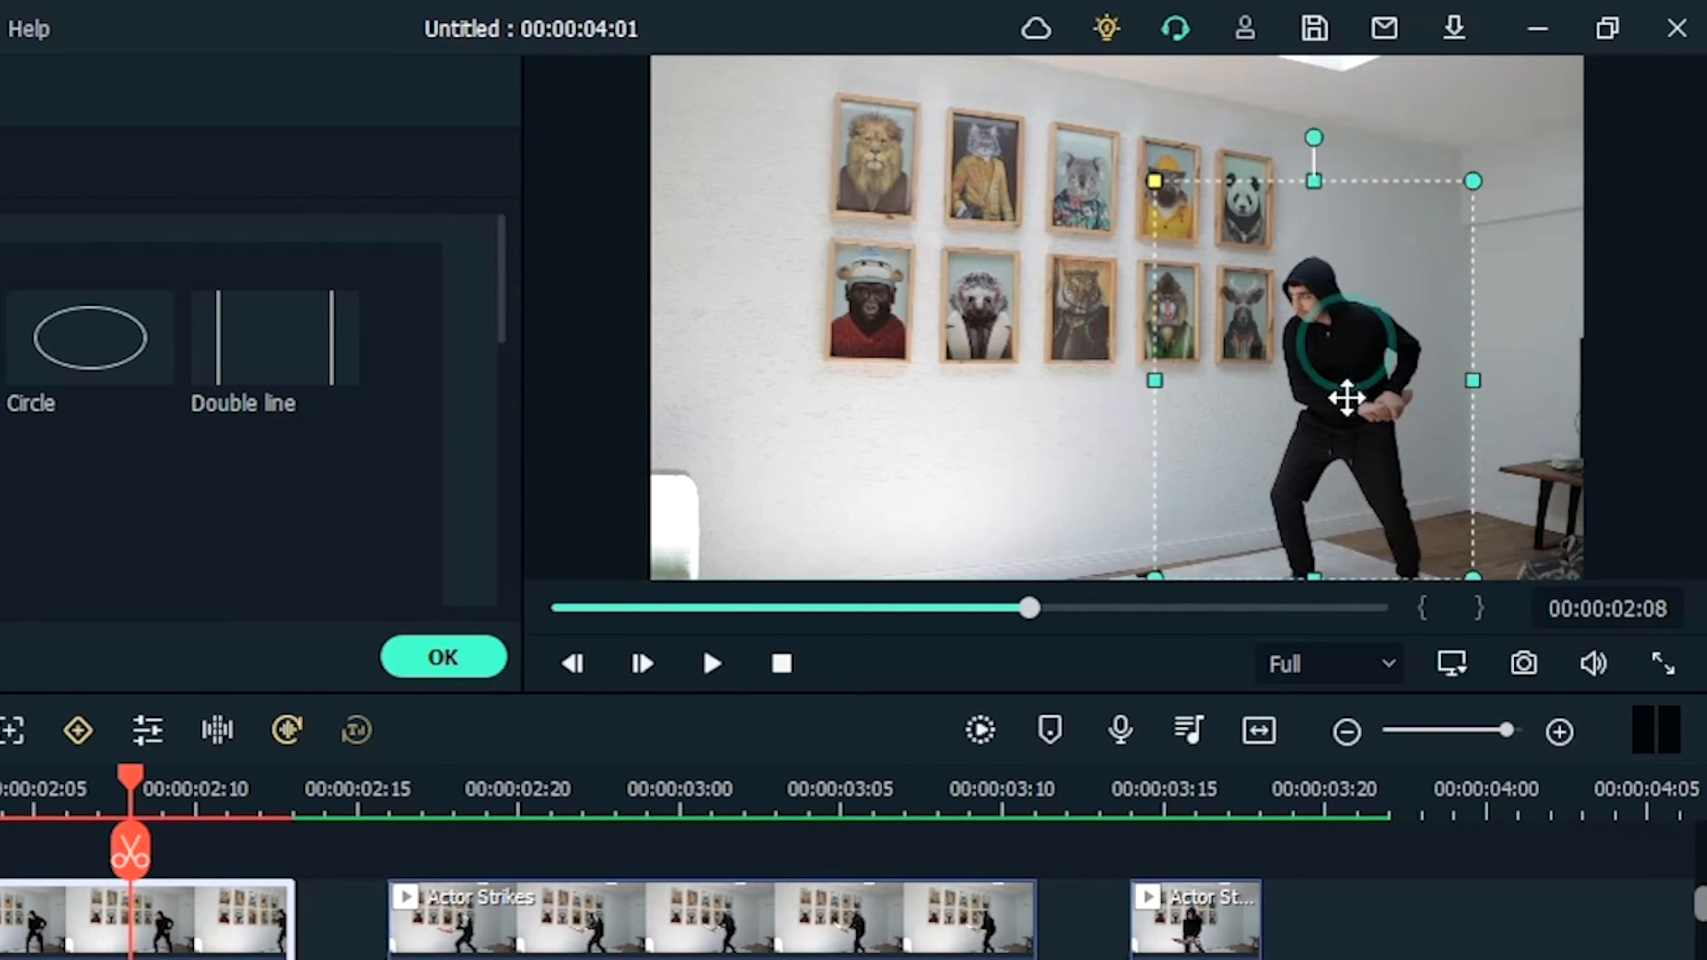
scroll(392, 534, down, 5)
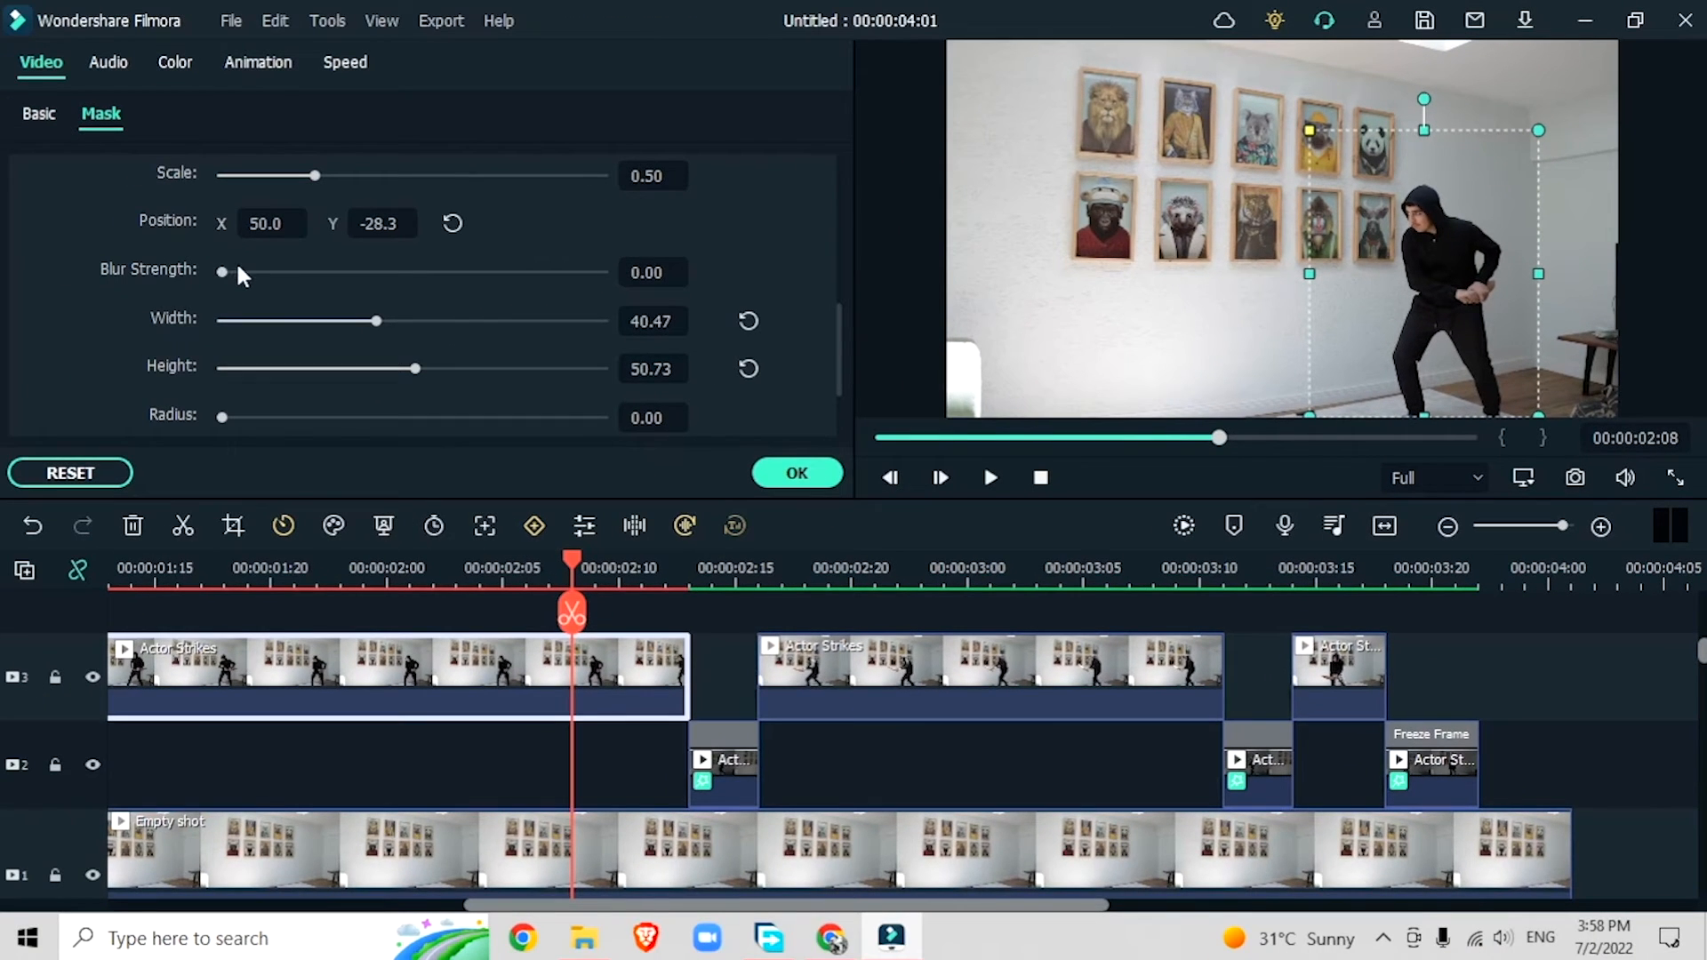
drag(226, 275, 325, 286)
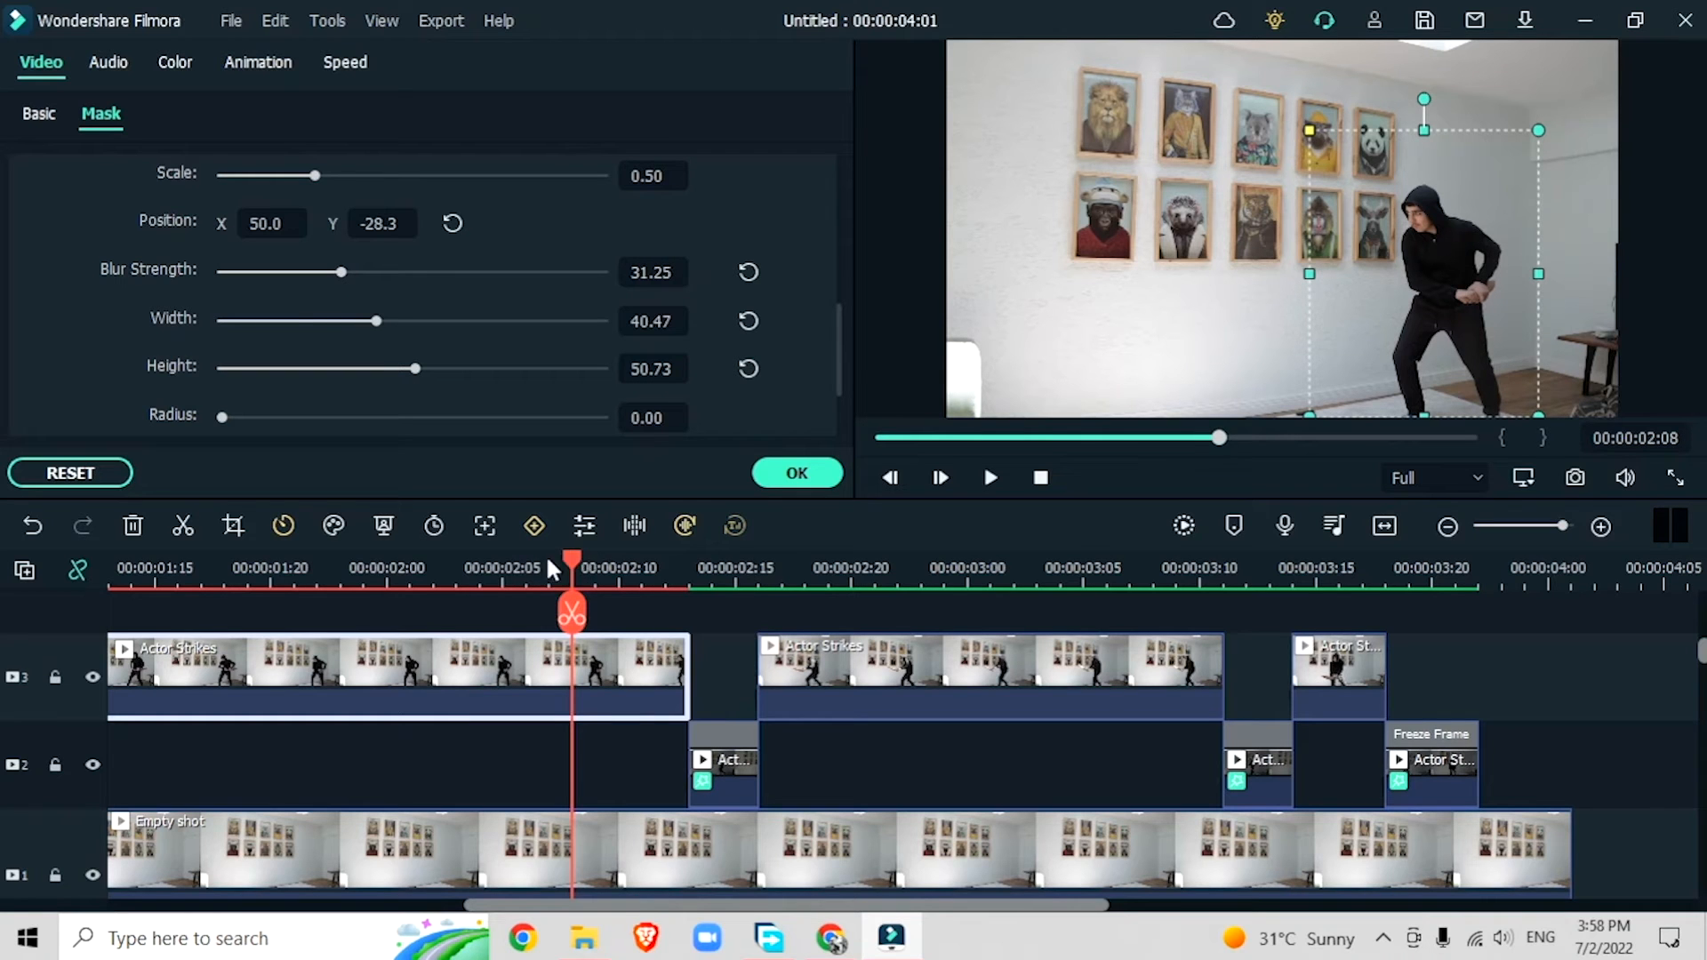
Step: Add a mask keyframe to the first Actor Strikes clip at 00:00:01:17
drag(546, 555, 420, 654)
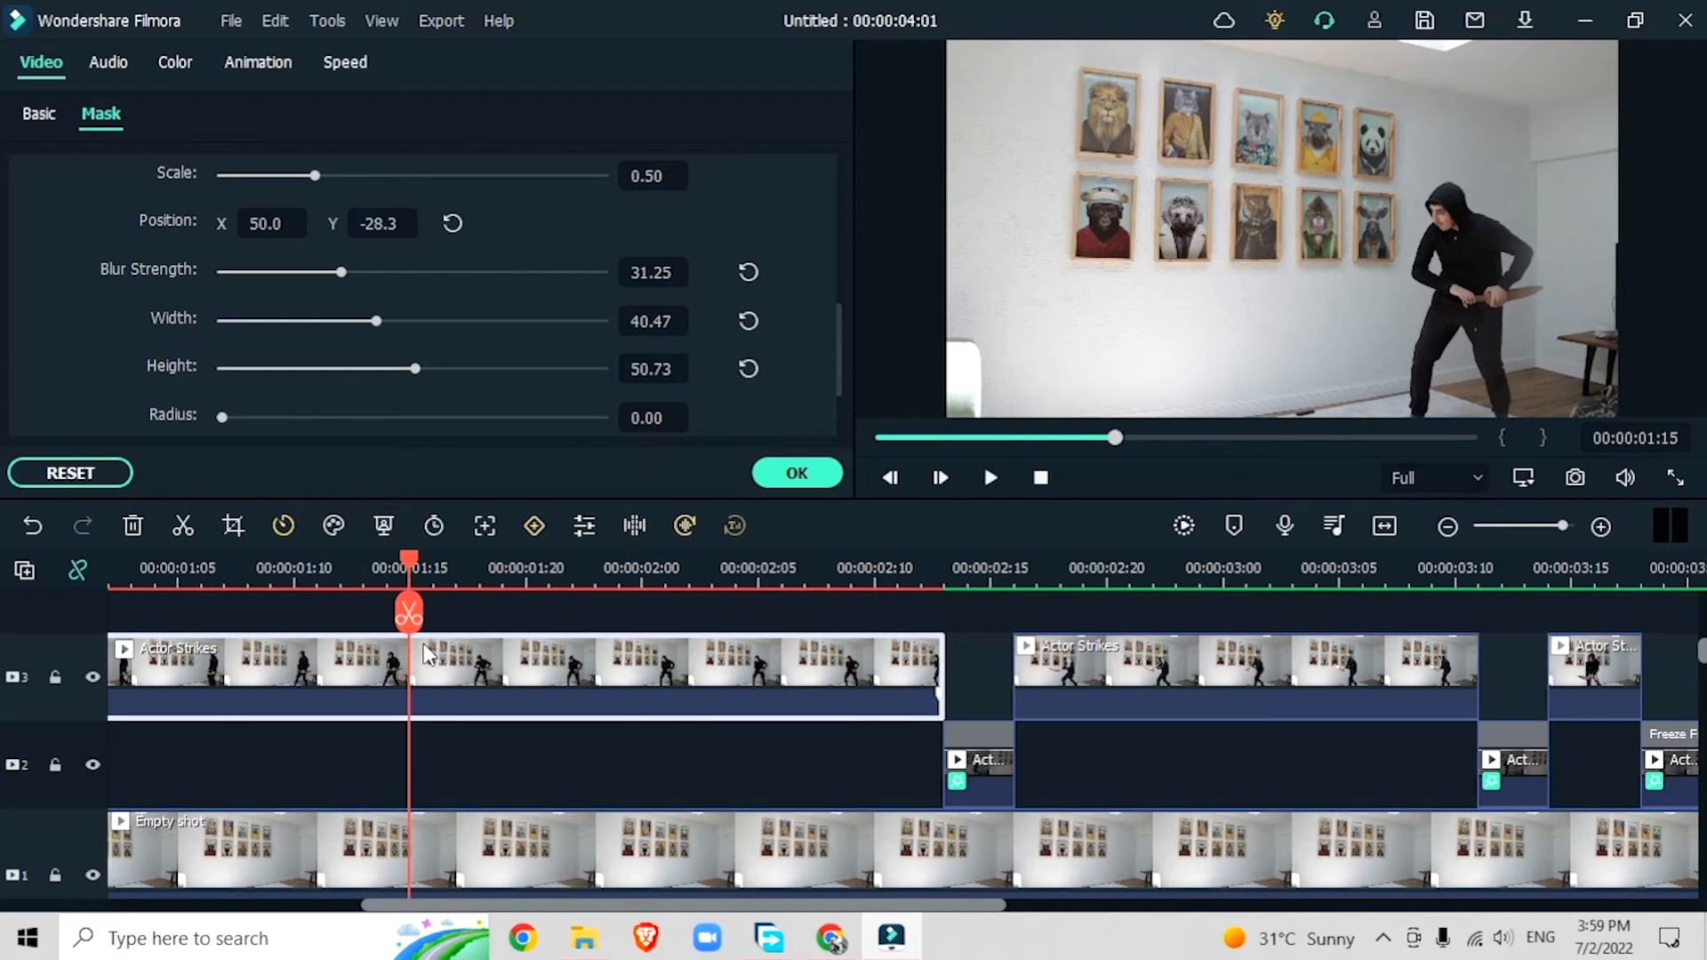
drag(429, 559, 452, 565)
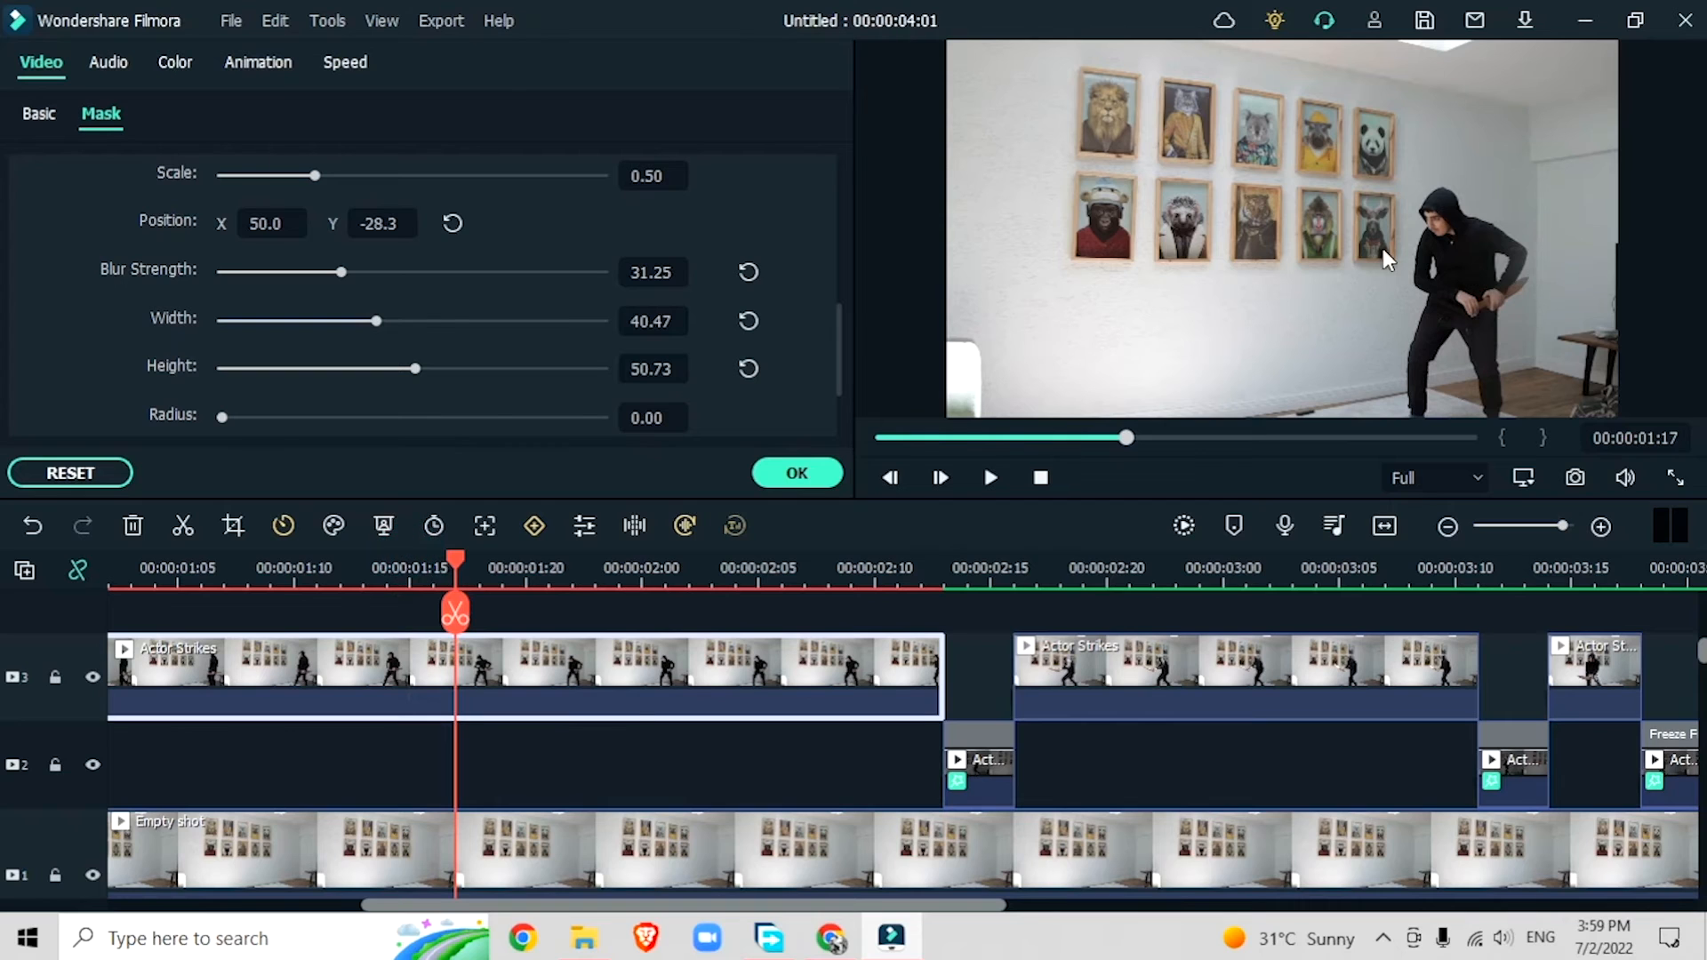
scroll(783, 304, down, 2)
scroll(779, 329, up, 3)
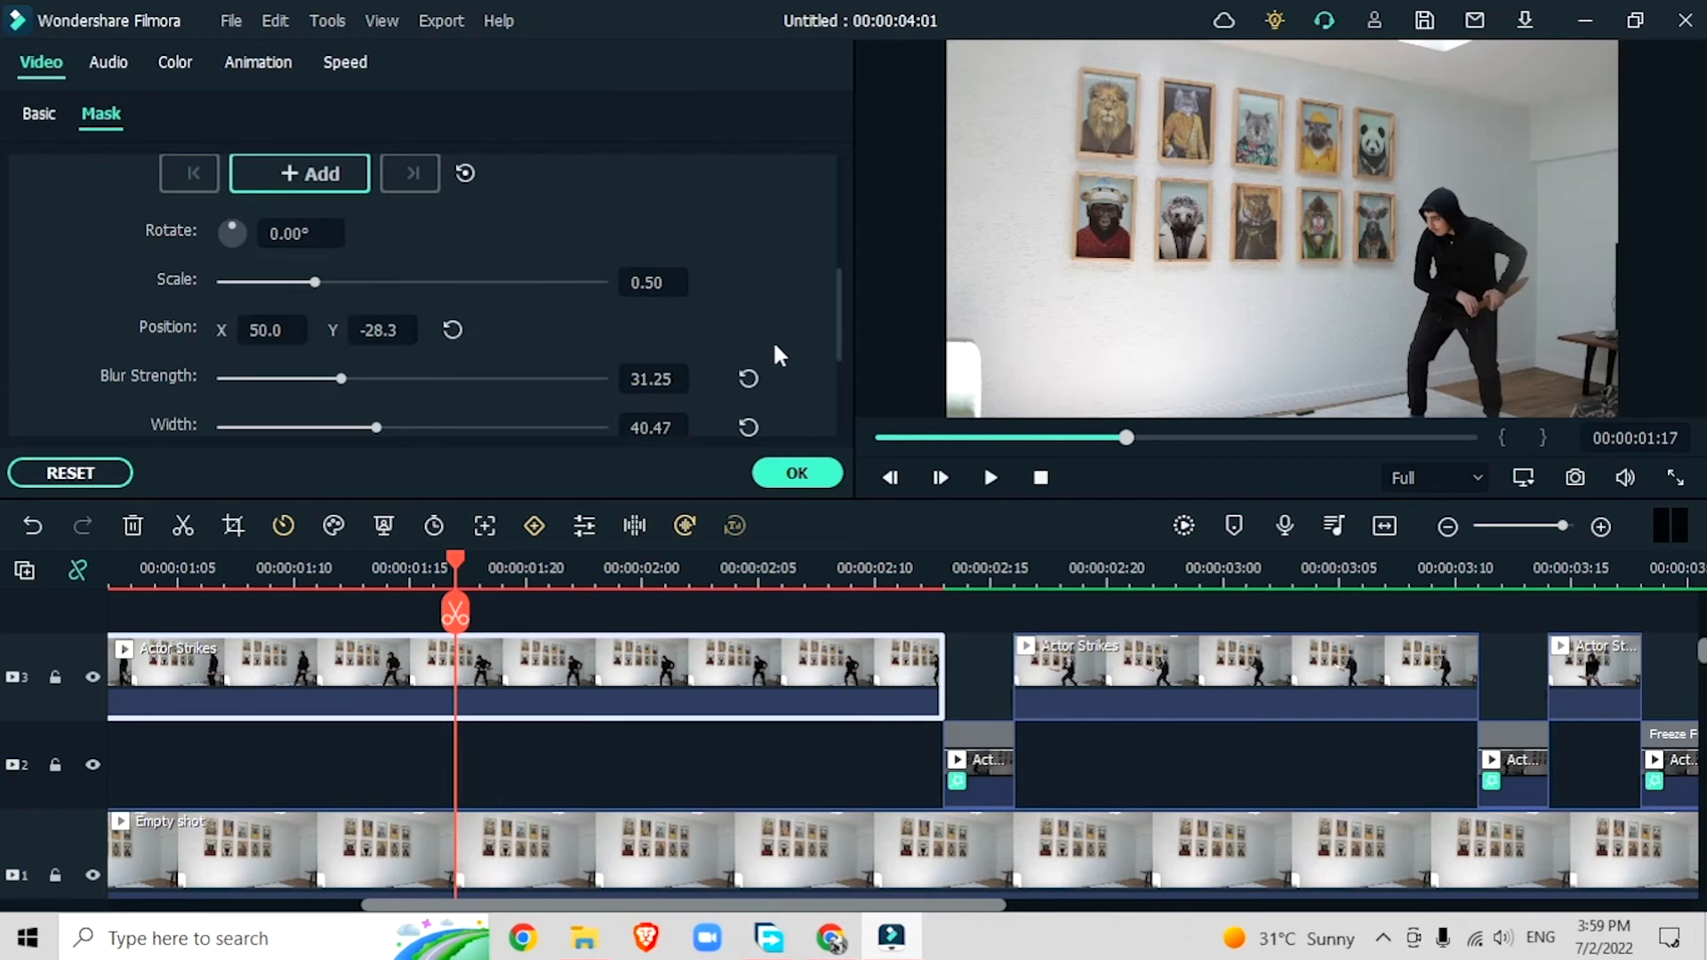
click(338, 178)
Step: Add a mask keyframe at 00:00:01:02 on the first Actor Strikes clip with position X set to 71.0 to follow the actor
drag(446, 557, 177, 586)
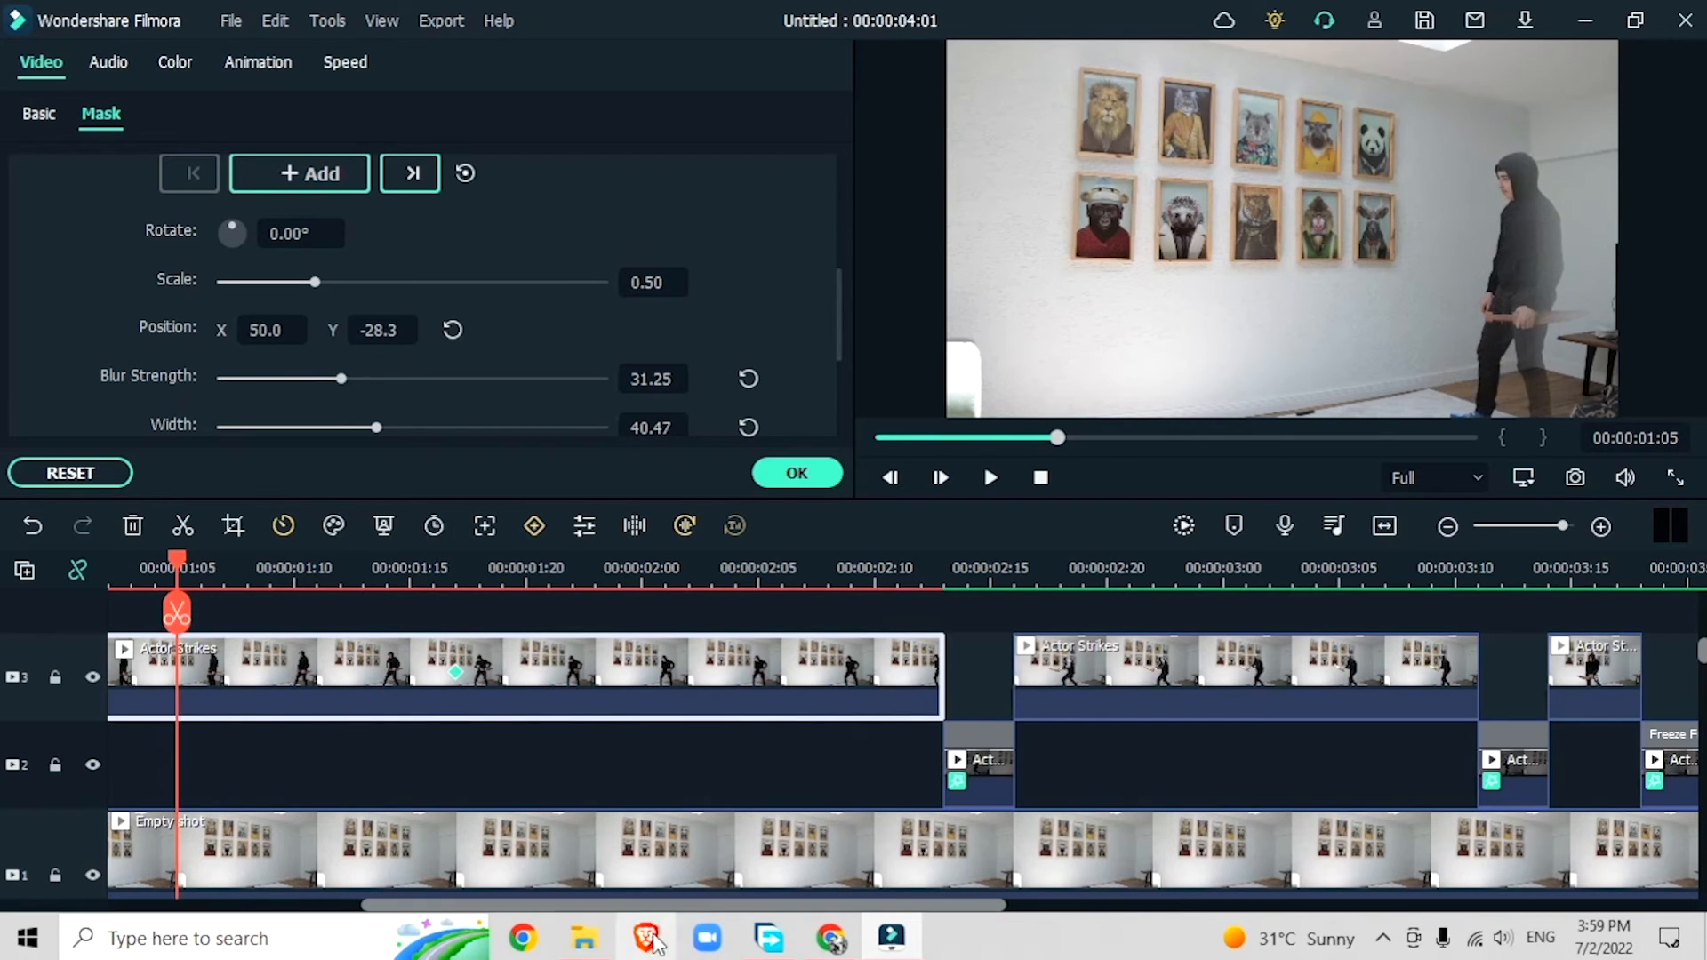
drag(724, 904, 560, 911)
click(522, 573)
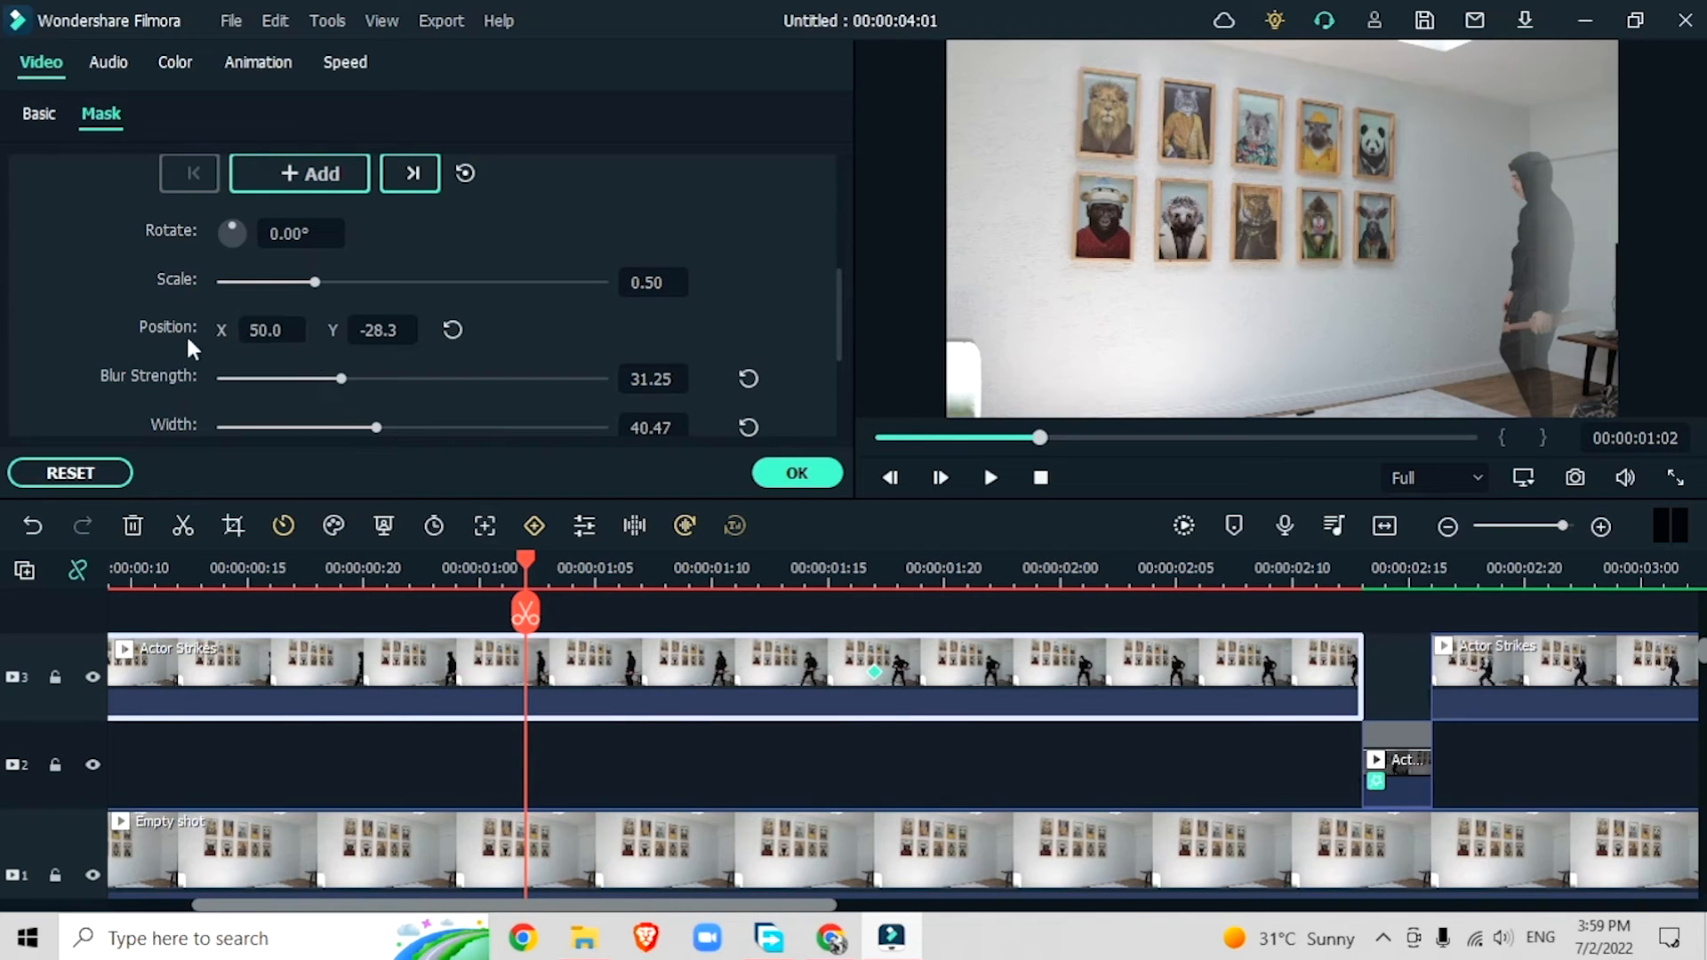
drag(263, 332, 294, 332)
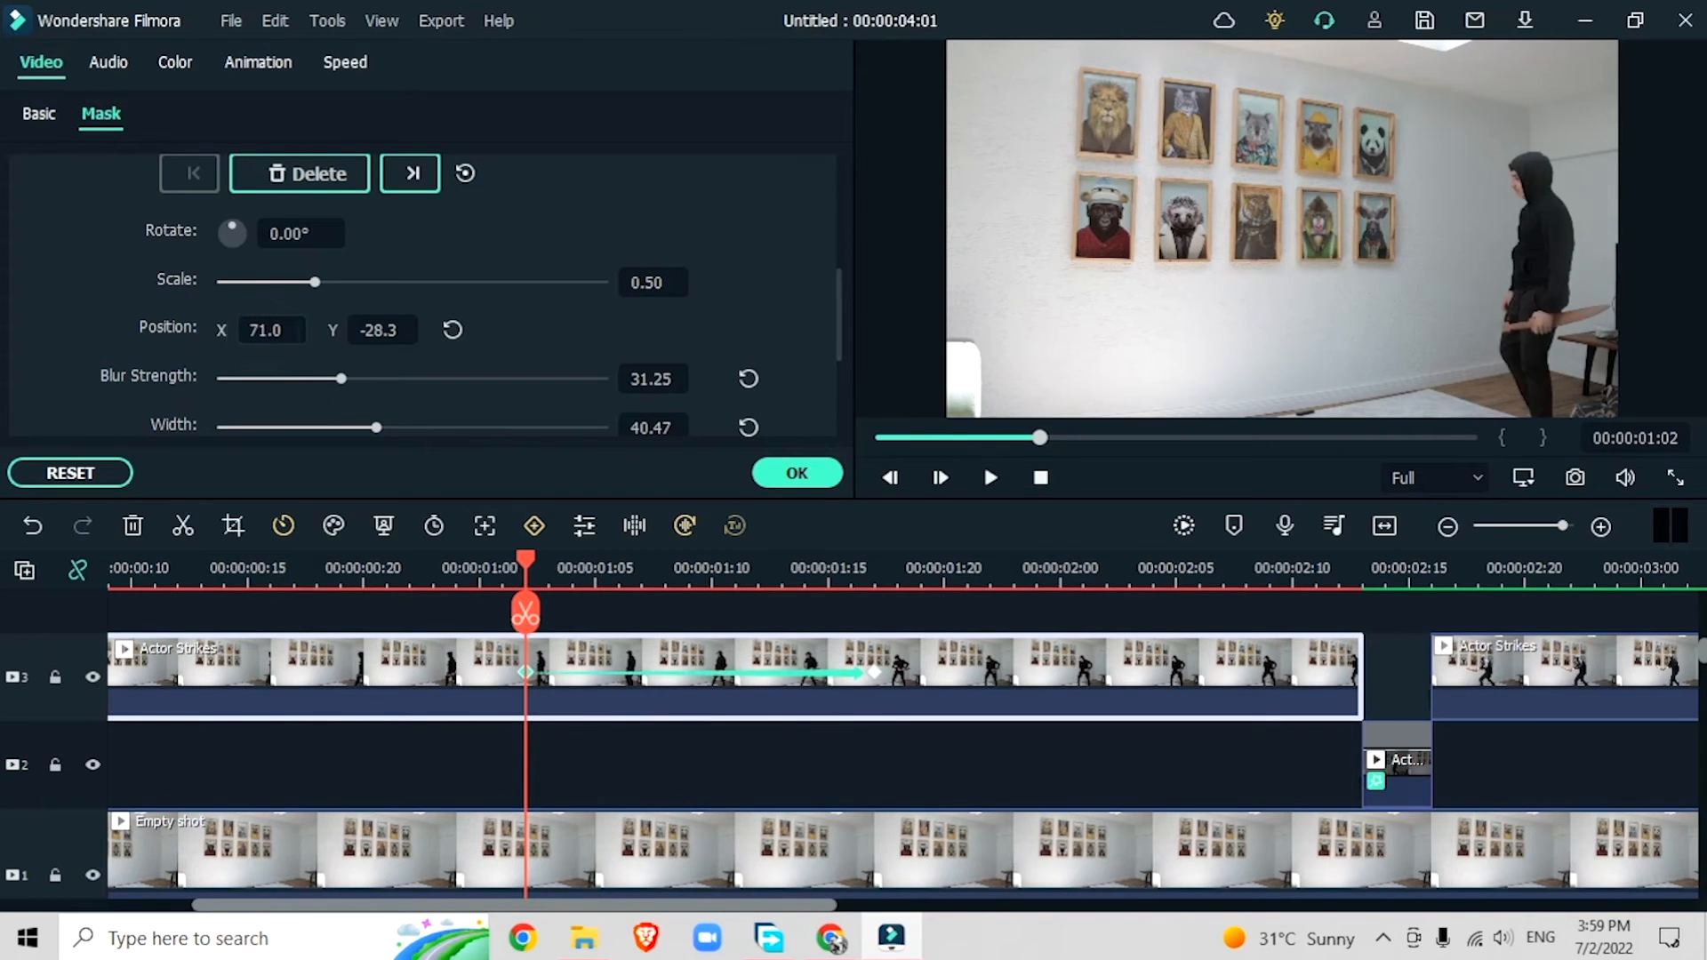
Step: Apply a Rectangle mask to the second Actor Strikes clip, positioned over the actor at X 9.7, Y -44.1, with blur strength 9.54
drag(525, 567, 1565, 569)
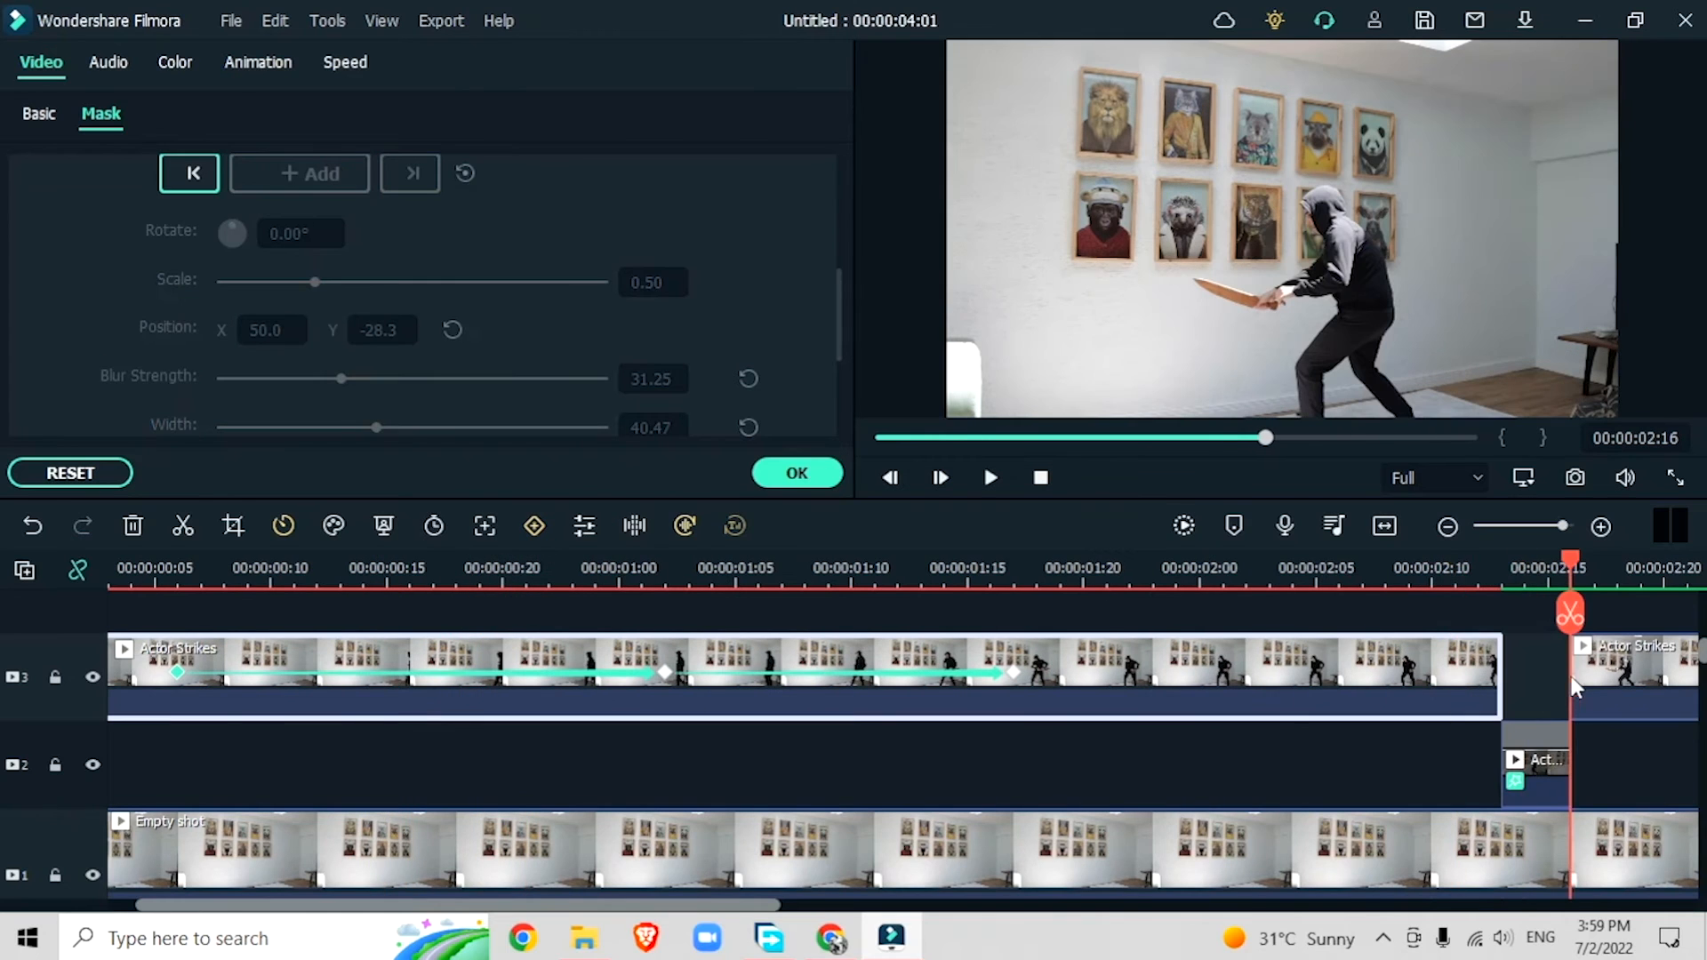
drag(755, 905, 1077, 910)
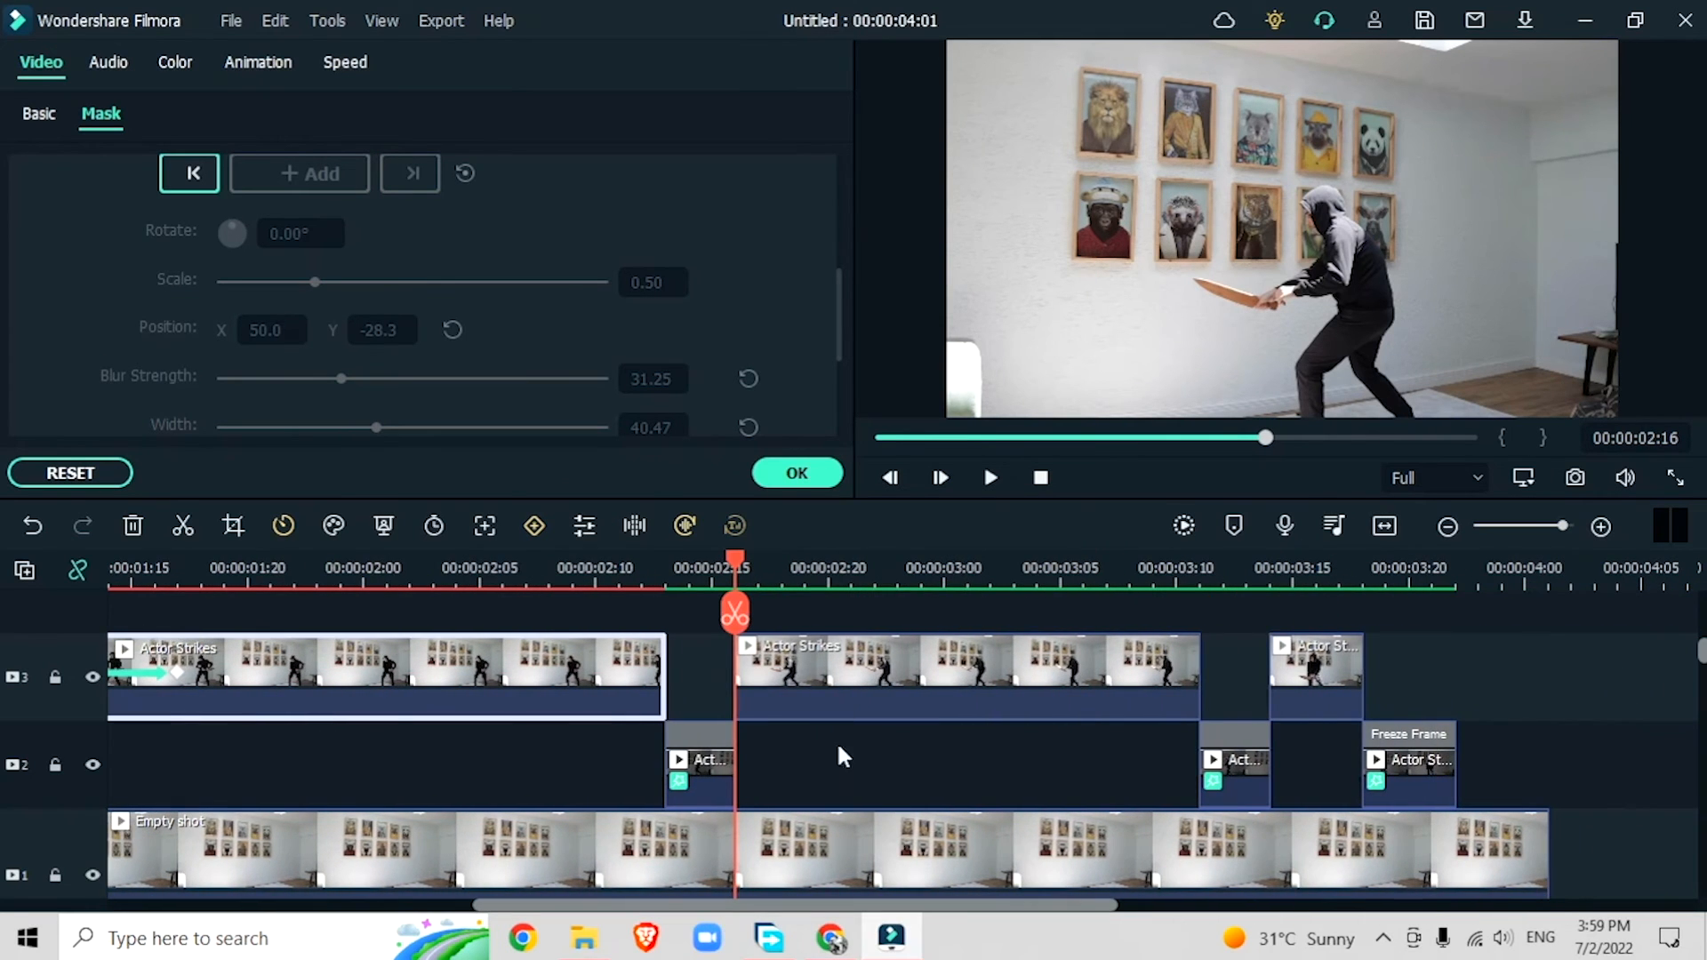
click(833, 673)
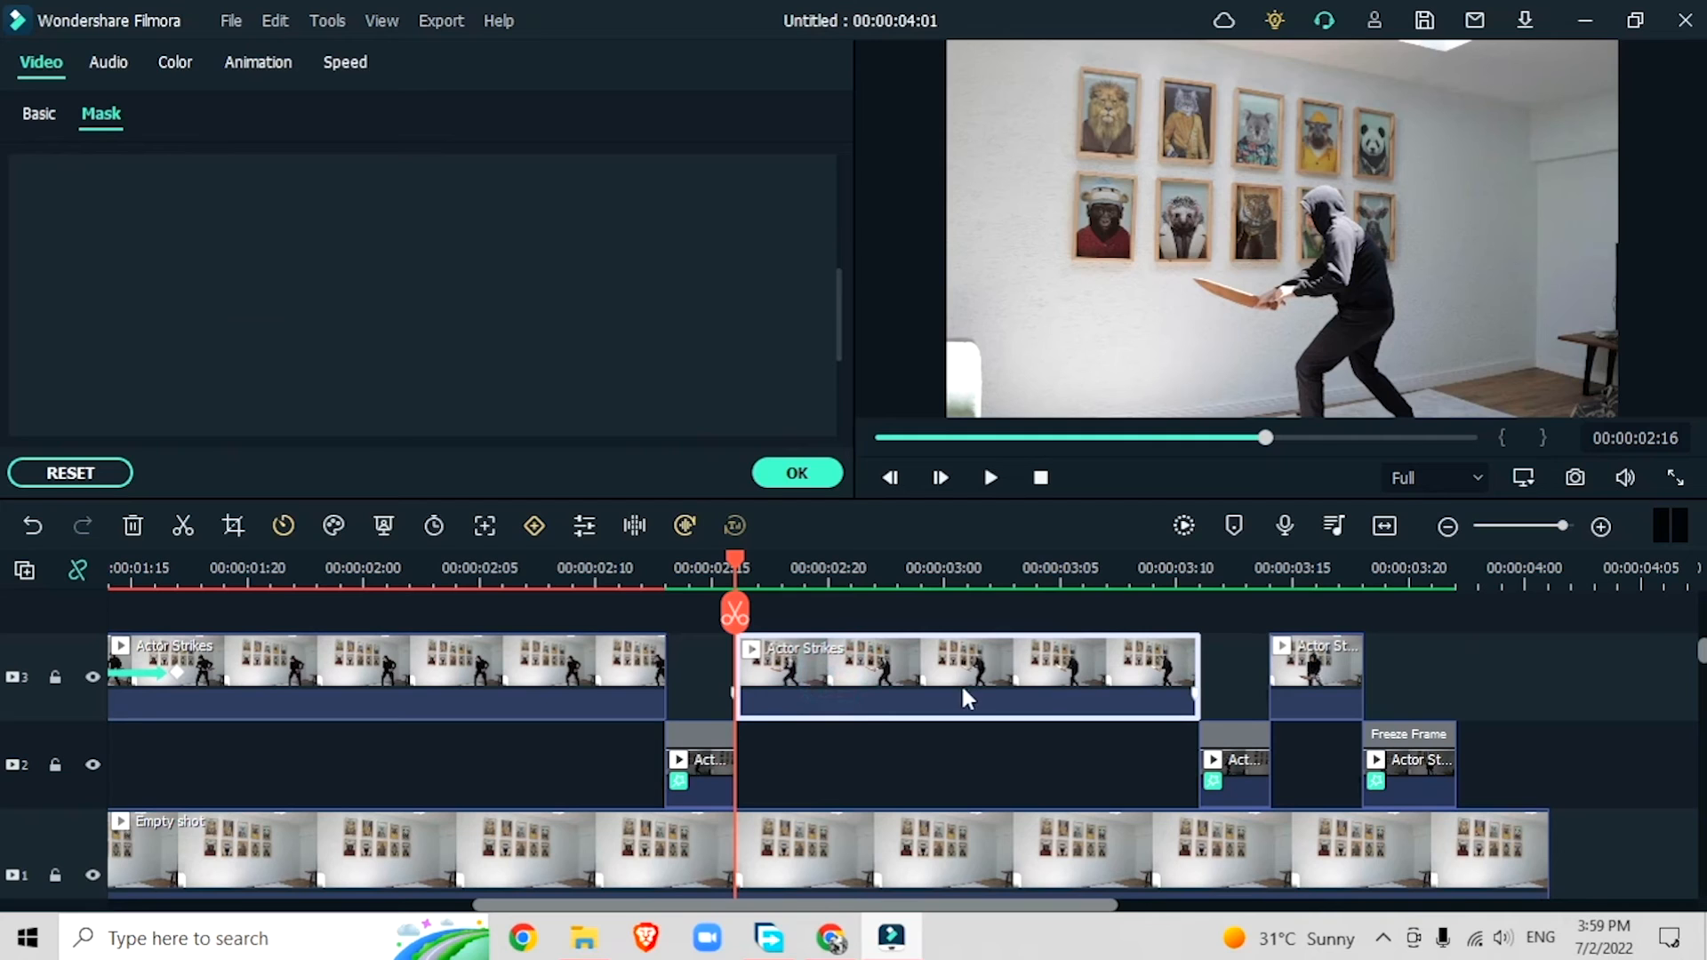
drag(1315, 334, 1331, 429)
drag(1337, 300, 1332, 349)
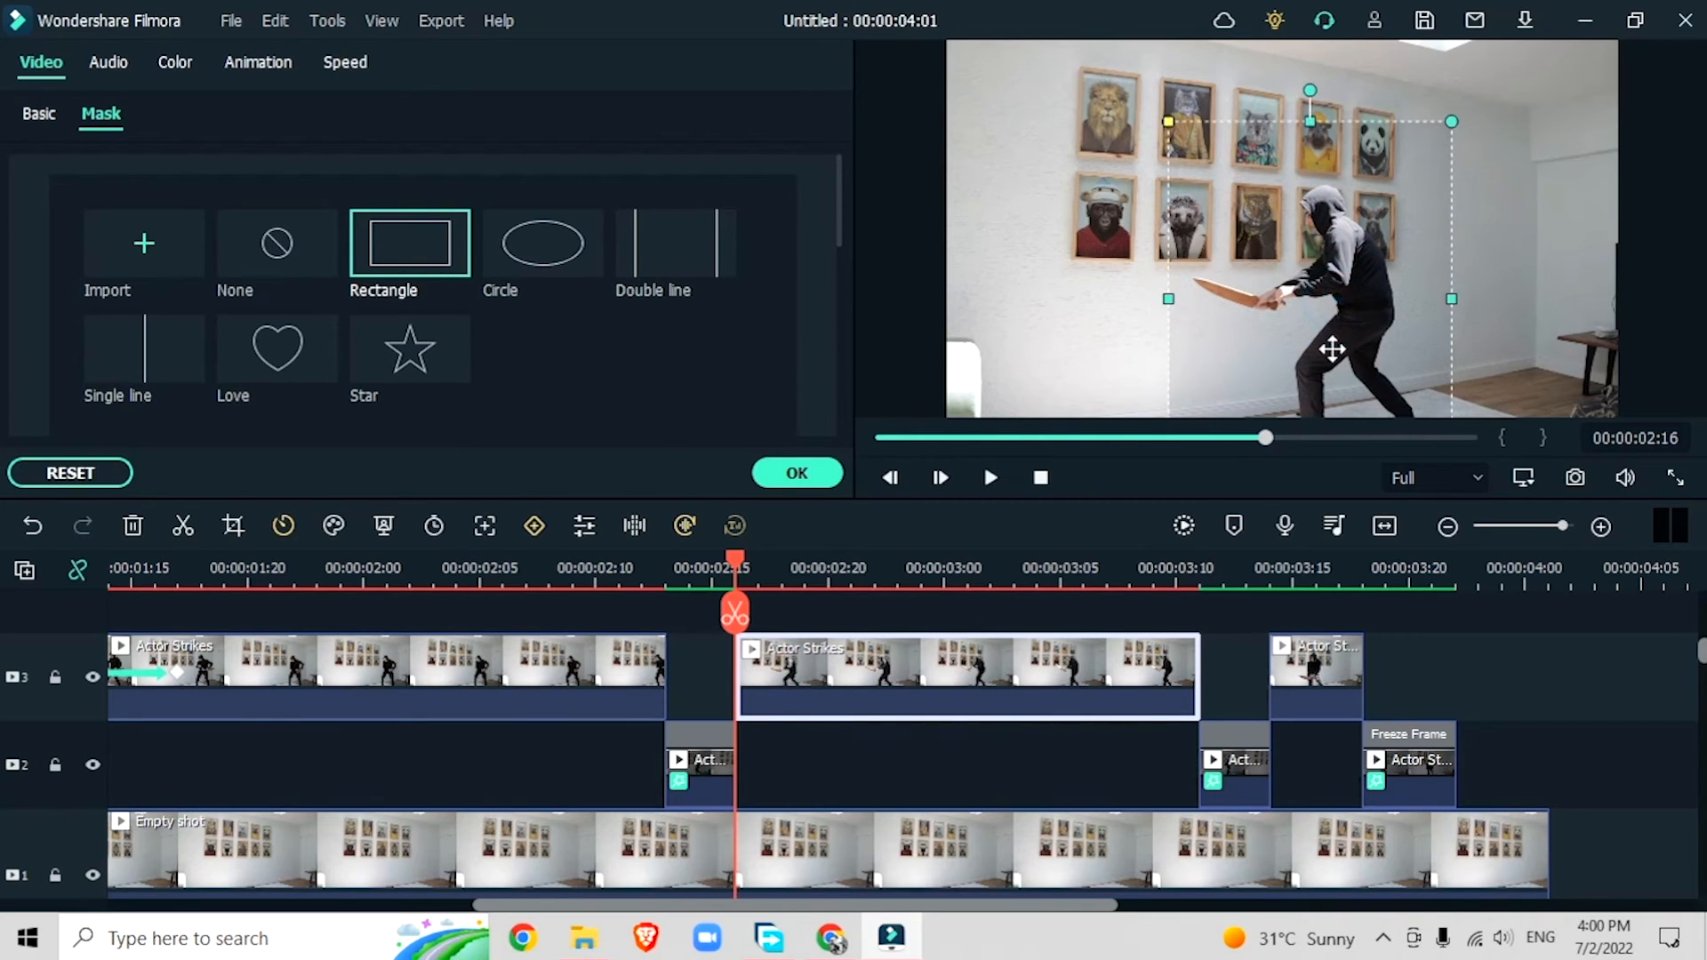
scroll(578, 320, down, 5)
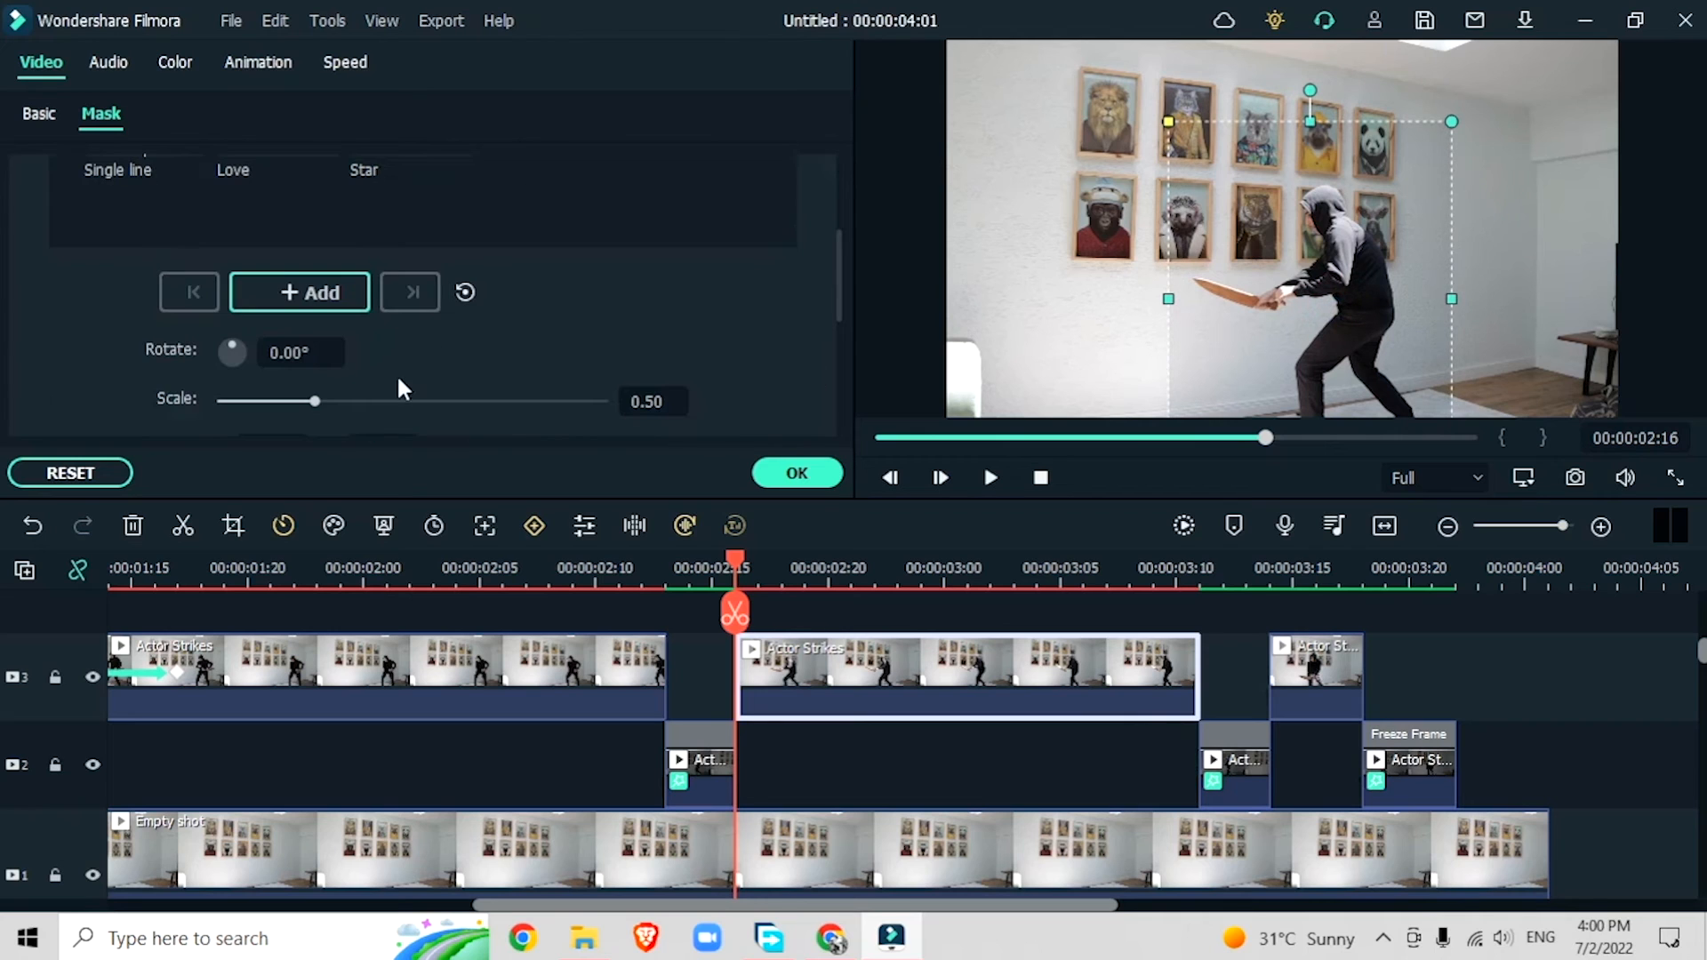
click(224, 347)
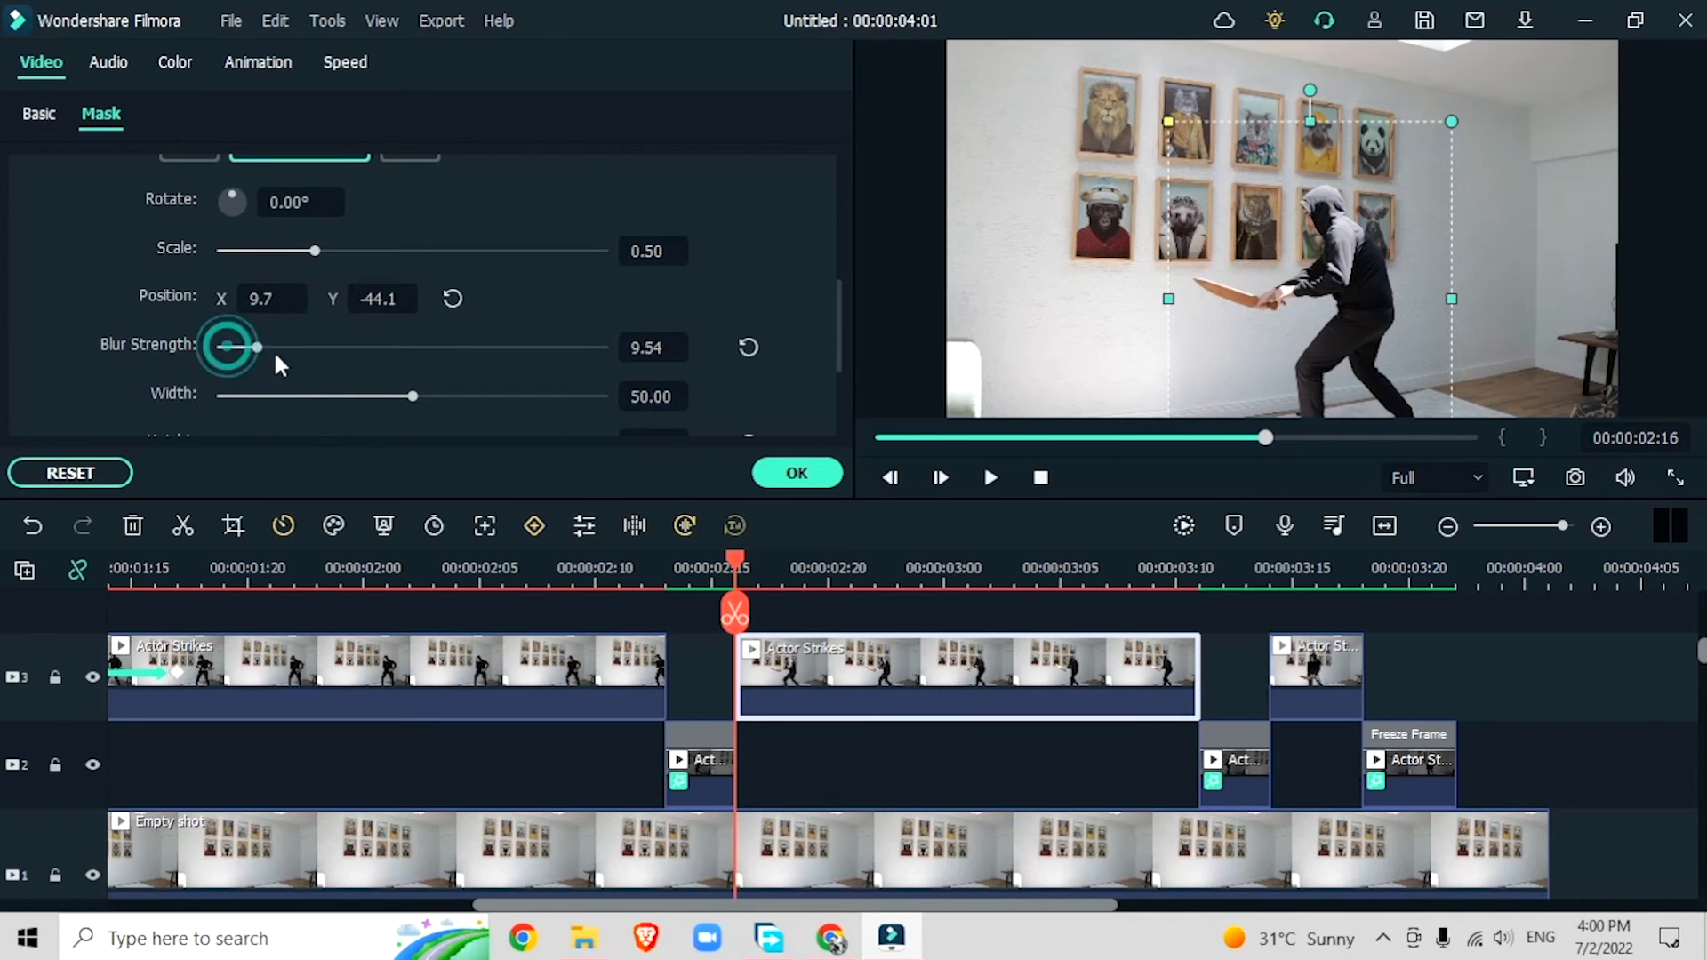
Step: Search the elements for "electricity" and place Electricity - 07 on track 4 at the start of the second Actor Strikes clip
scroll(302, 356, up, 5)
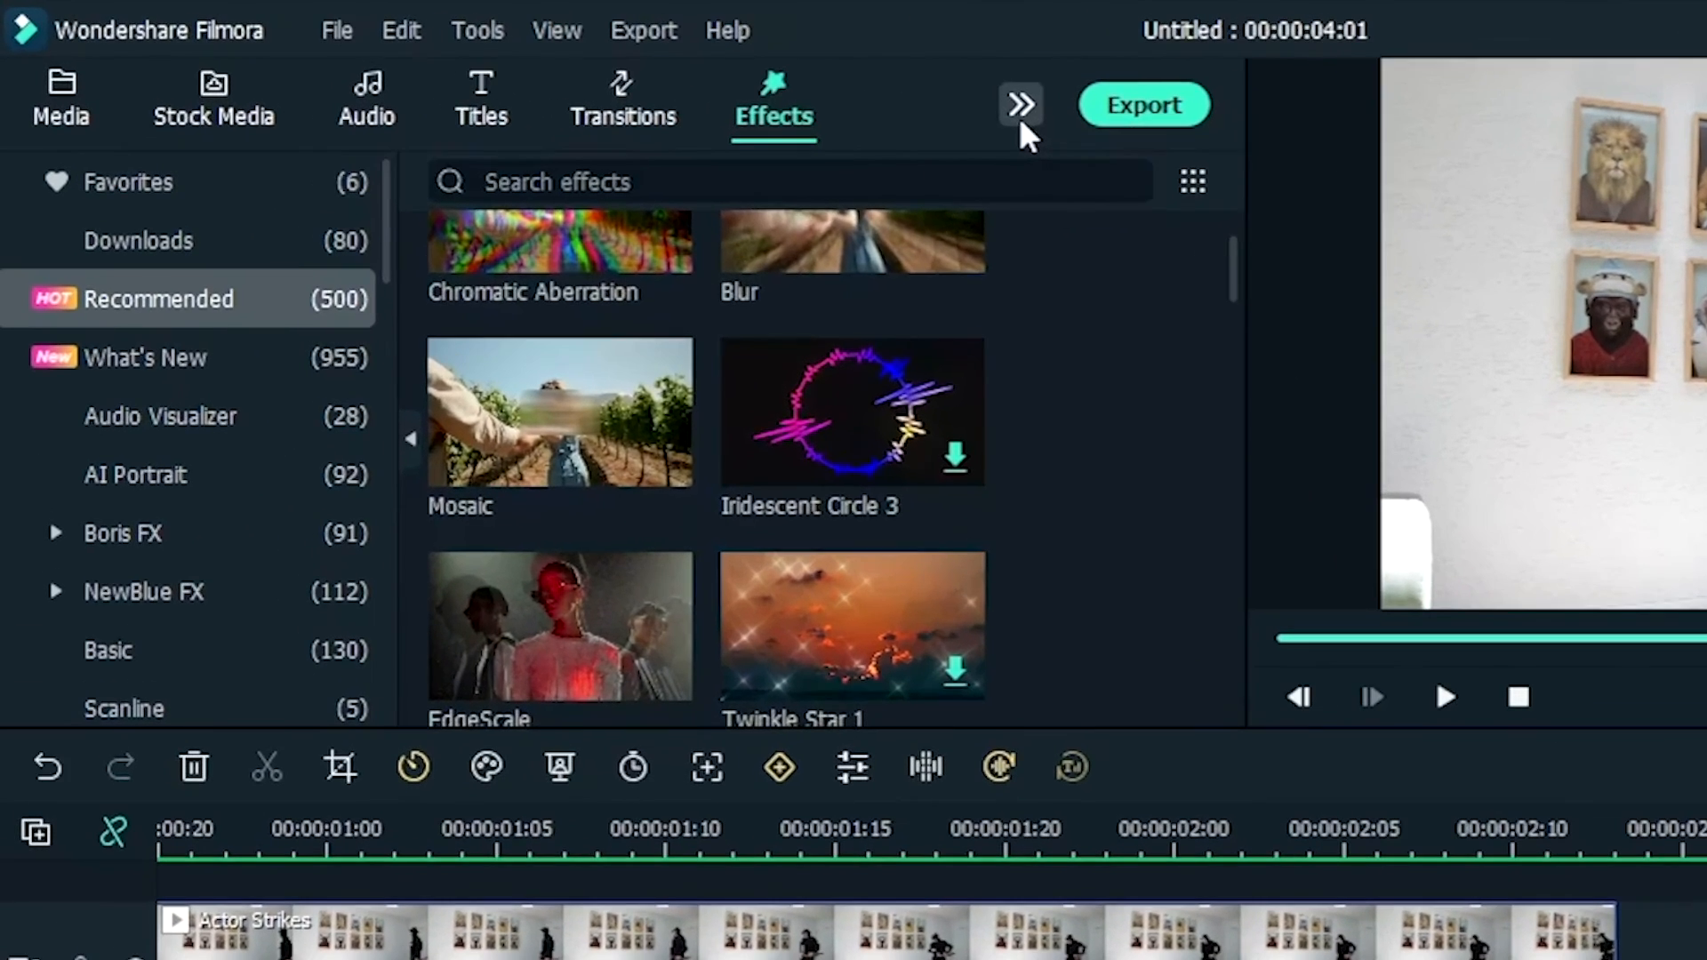
click(700, 76)
click(1051, 168)
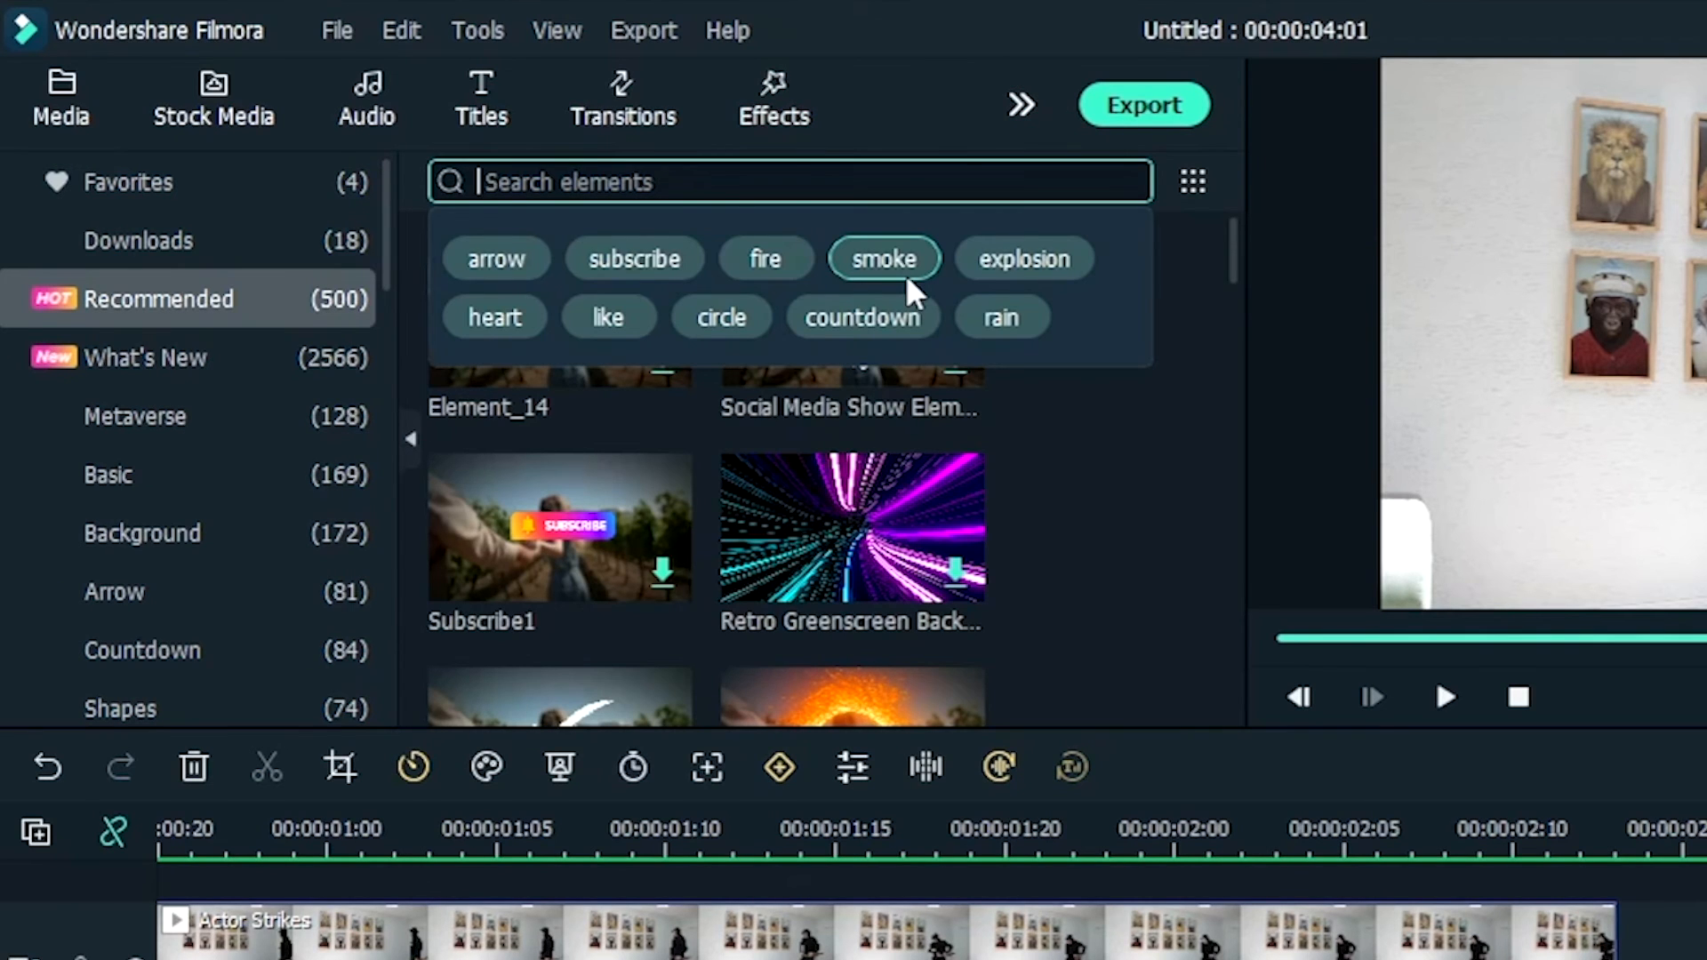
text(electricity)
key(Return)
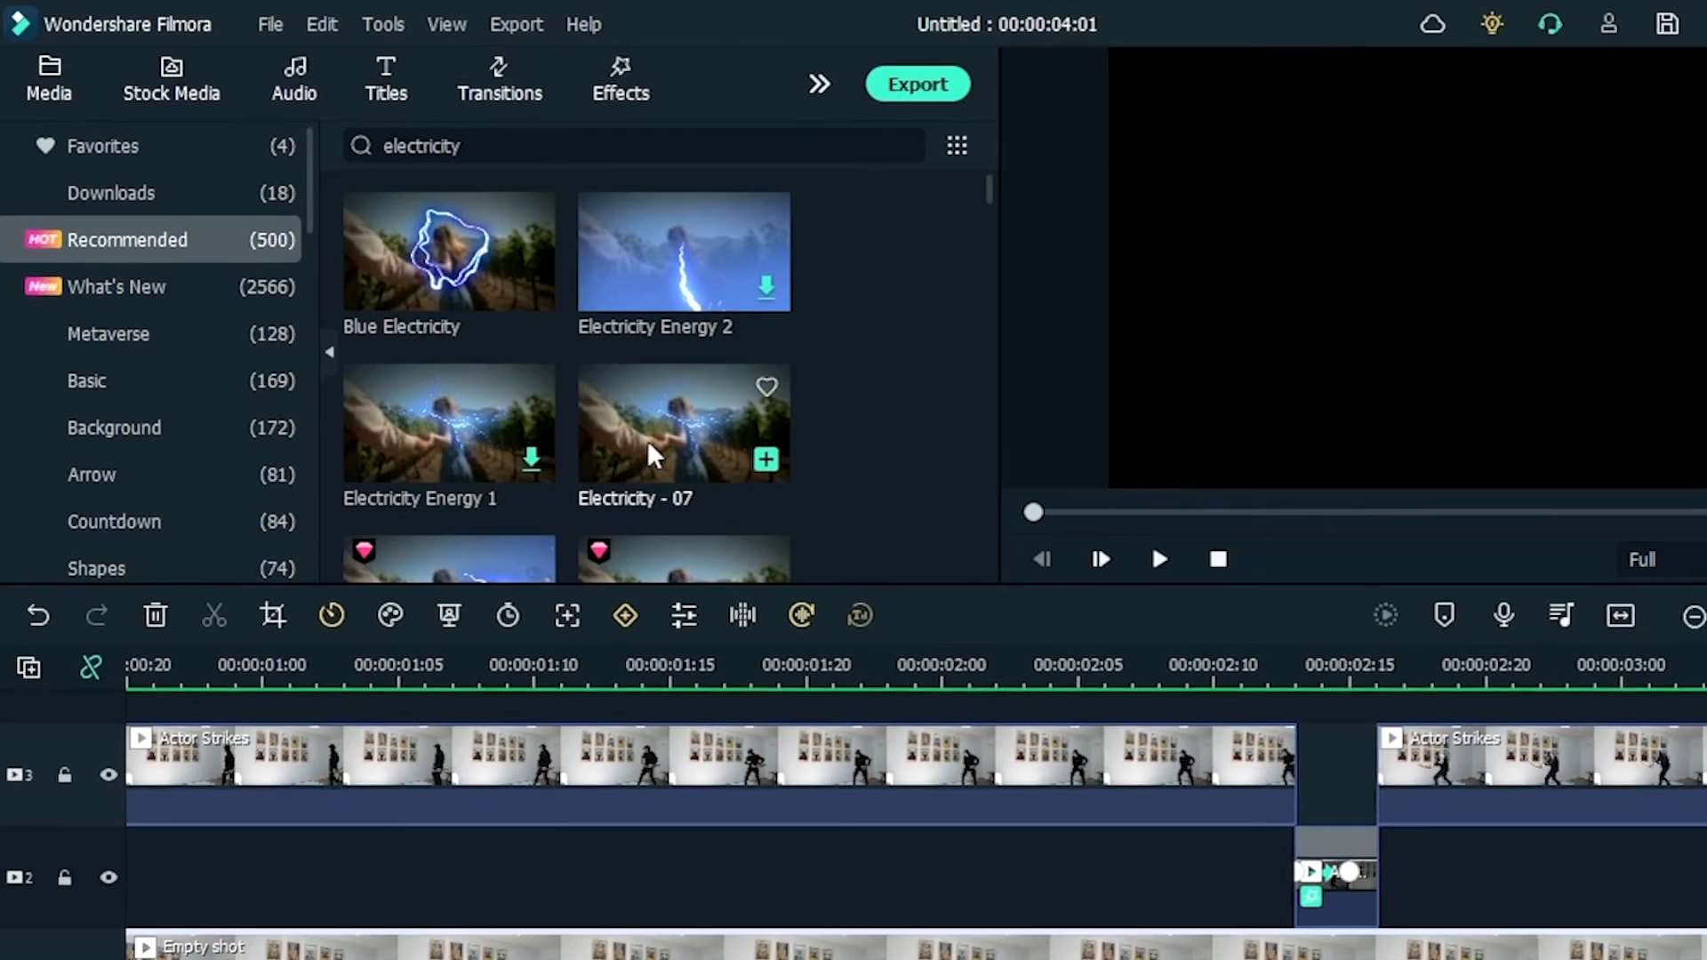
drag(811, 552, 1180, 631)
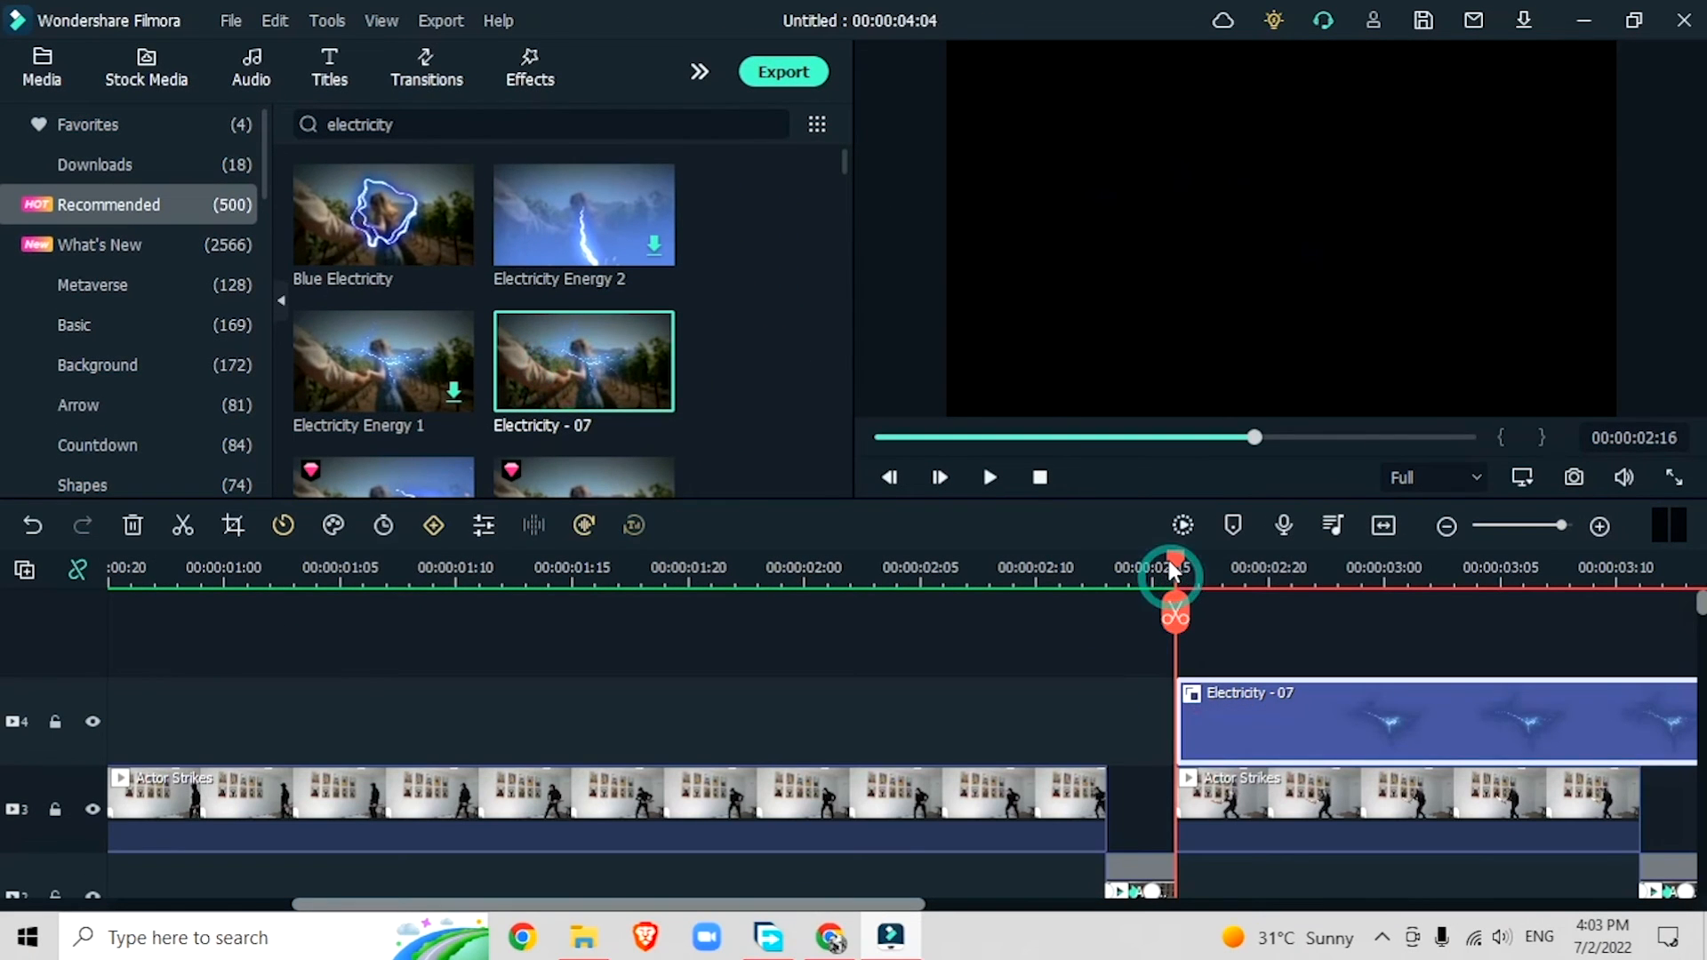
Step: Show the electricity over the actor at 00:00:02:18 and lock video tracks 3 and 2
drag(1178, 567, 1225, 607)
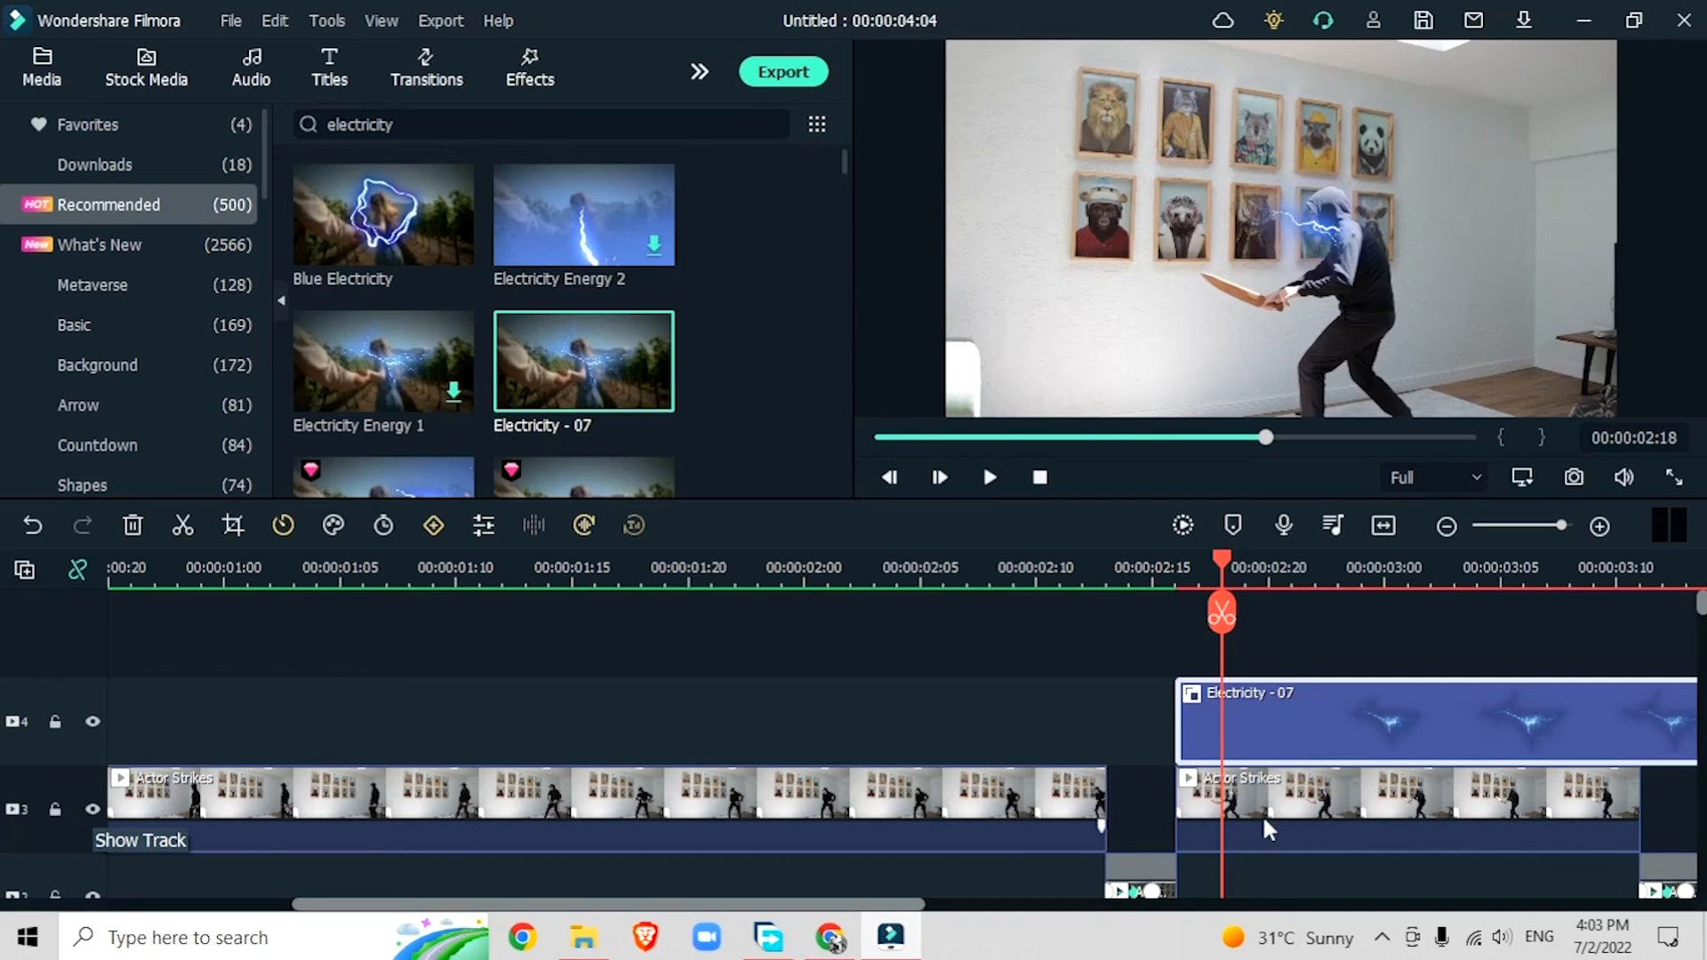
click(55, 810)
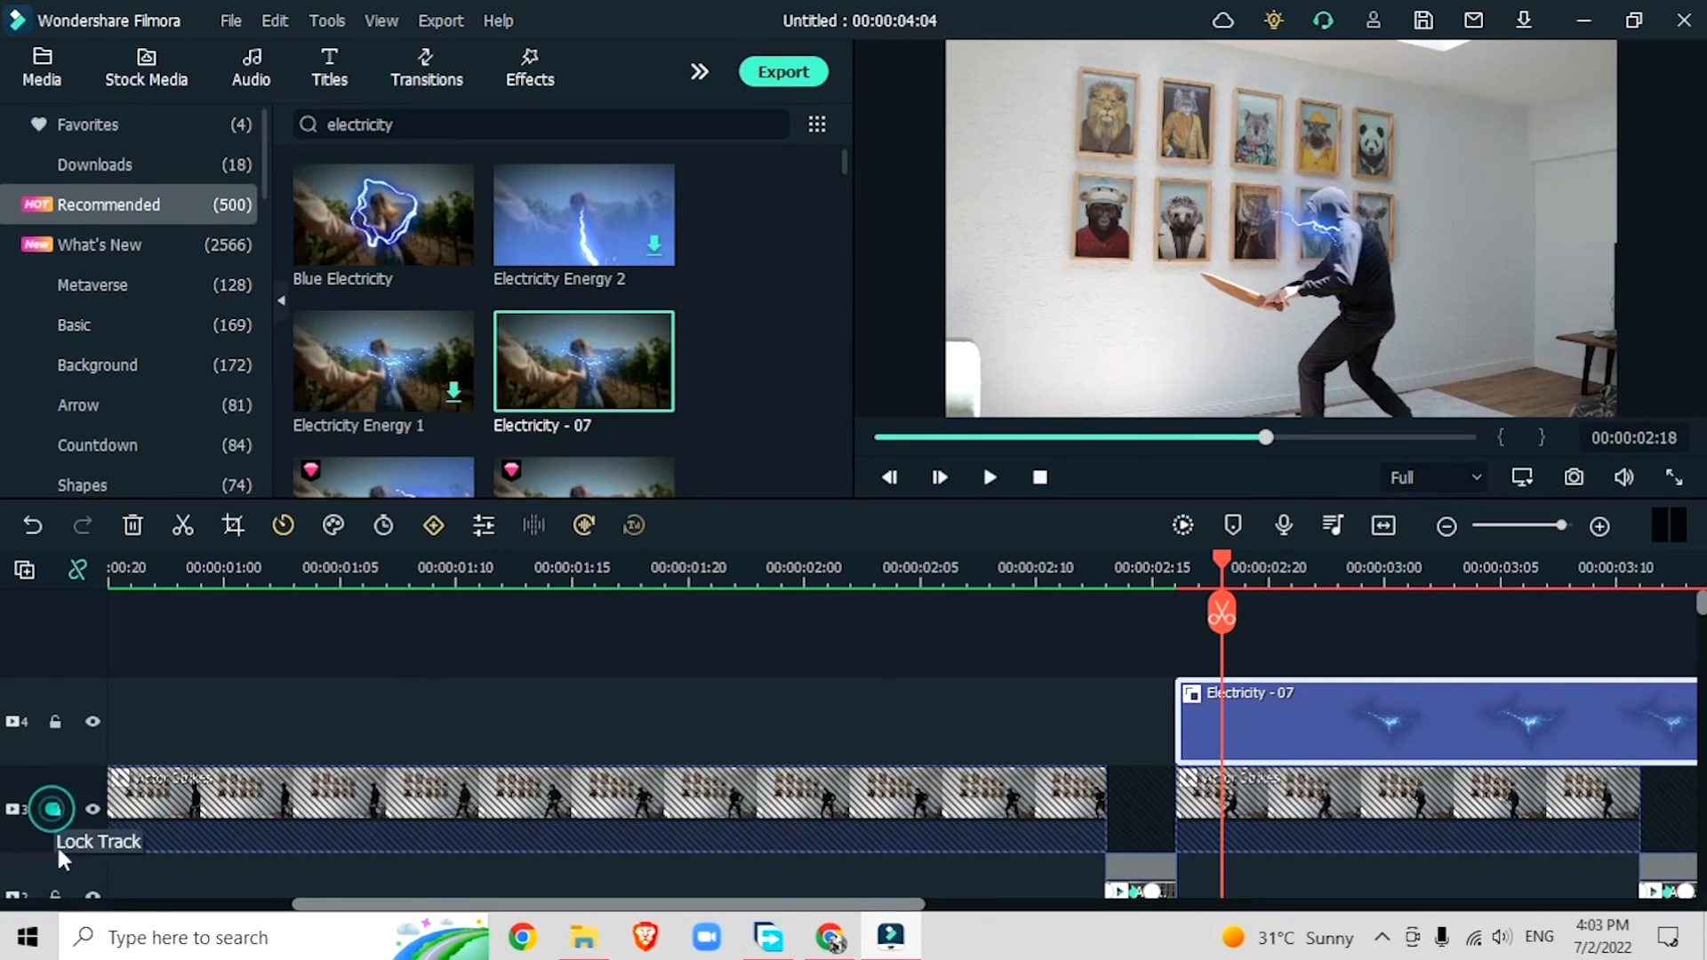
click(57, 893)
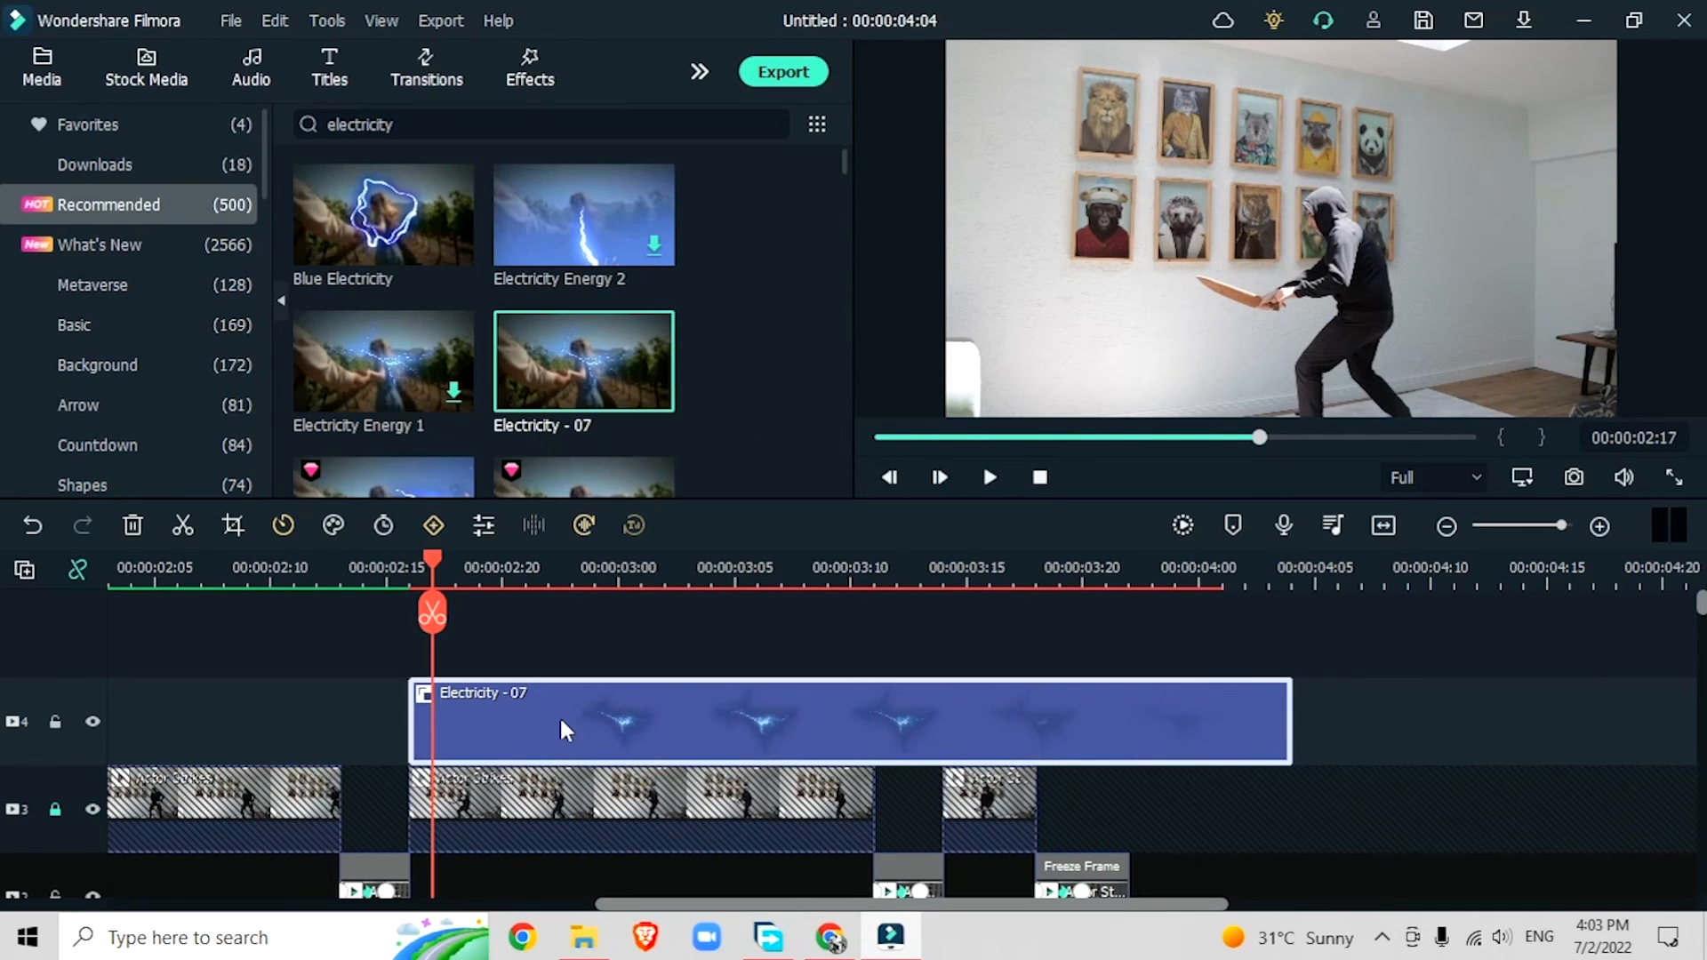
Step: Rotate the Electricity - 07 element to 226.88 degrees so the bolts run along the actor's body
double_click(560, 724)
click(19, 163)
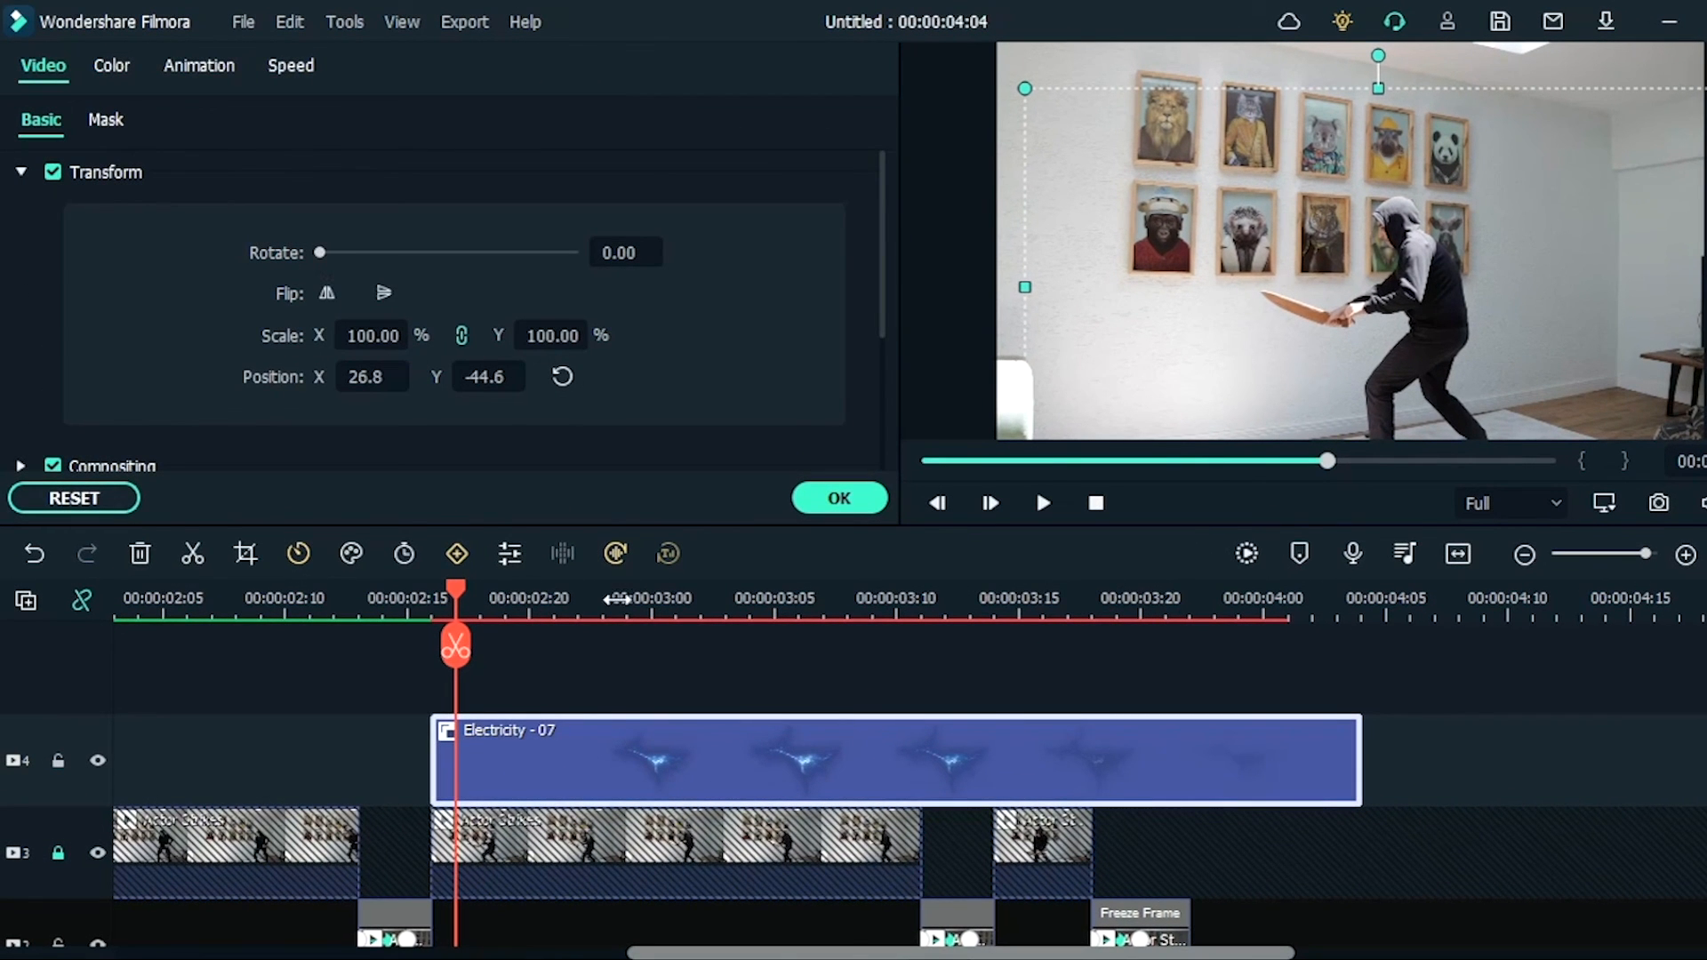
drag(456, 594, 617, 599)
drag(322, 258, 480, 324)
click(840, 498)
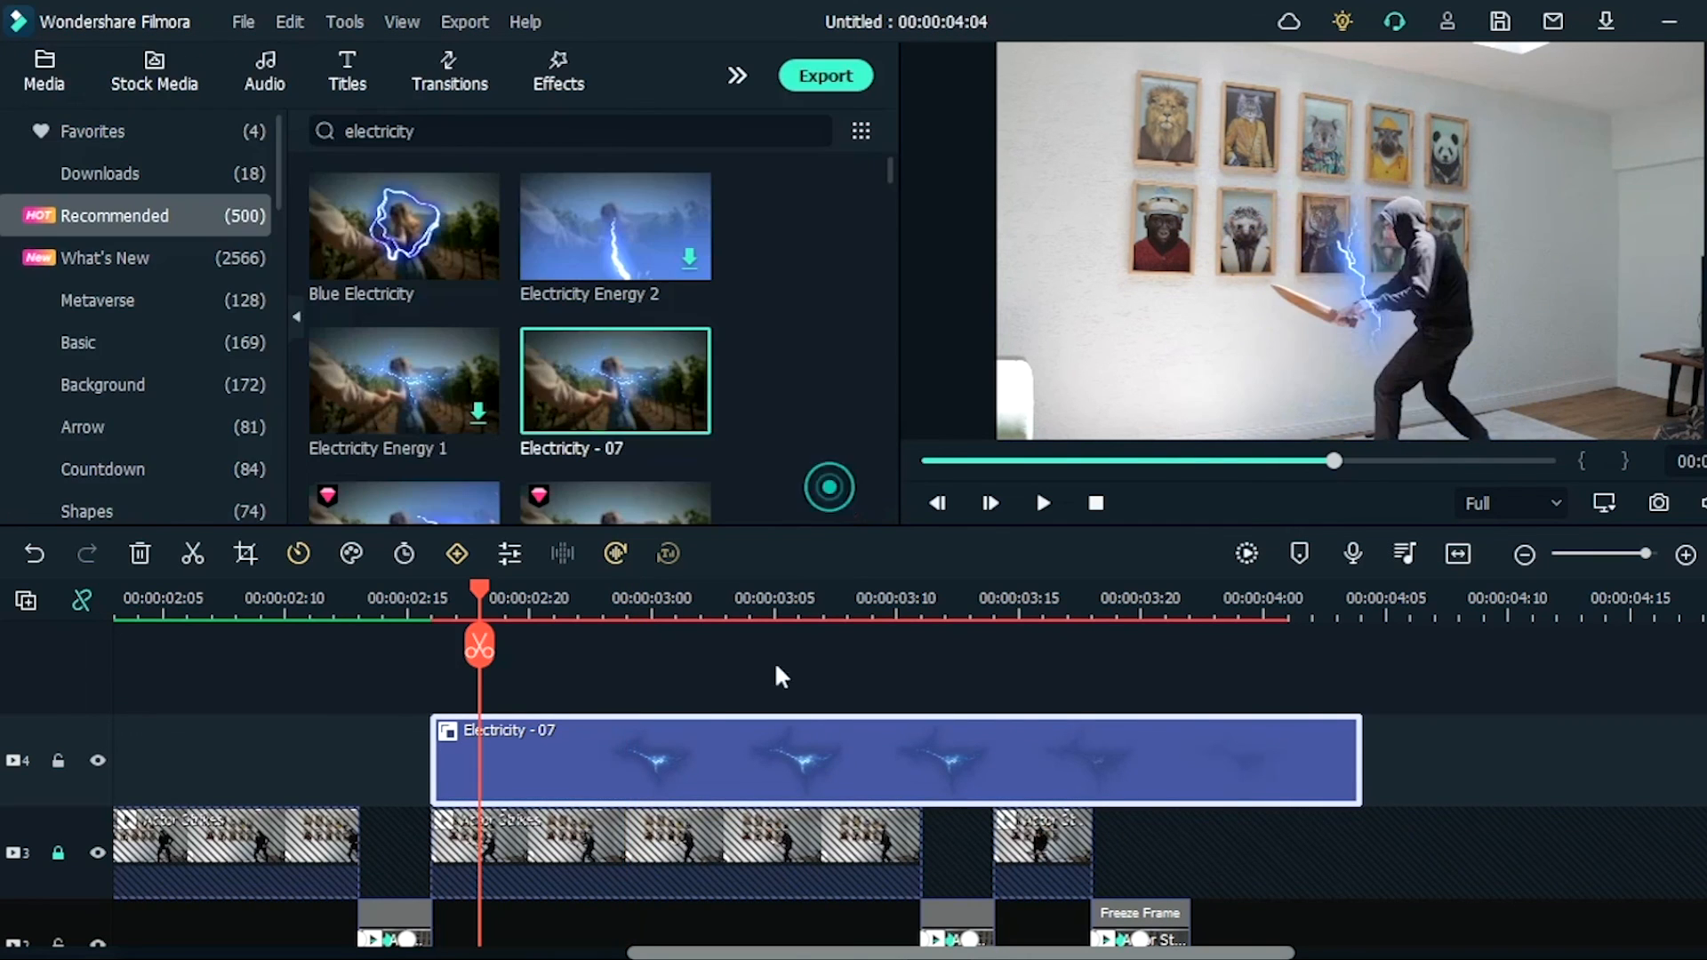
Step: Set the Electricity - 07 element's uniform speed to 6.00
double_click(630, 757)
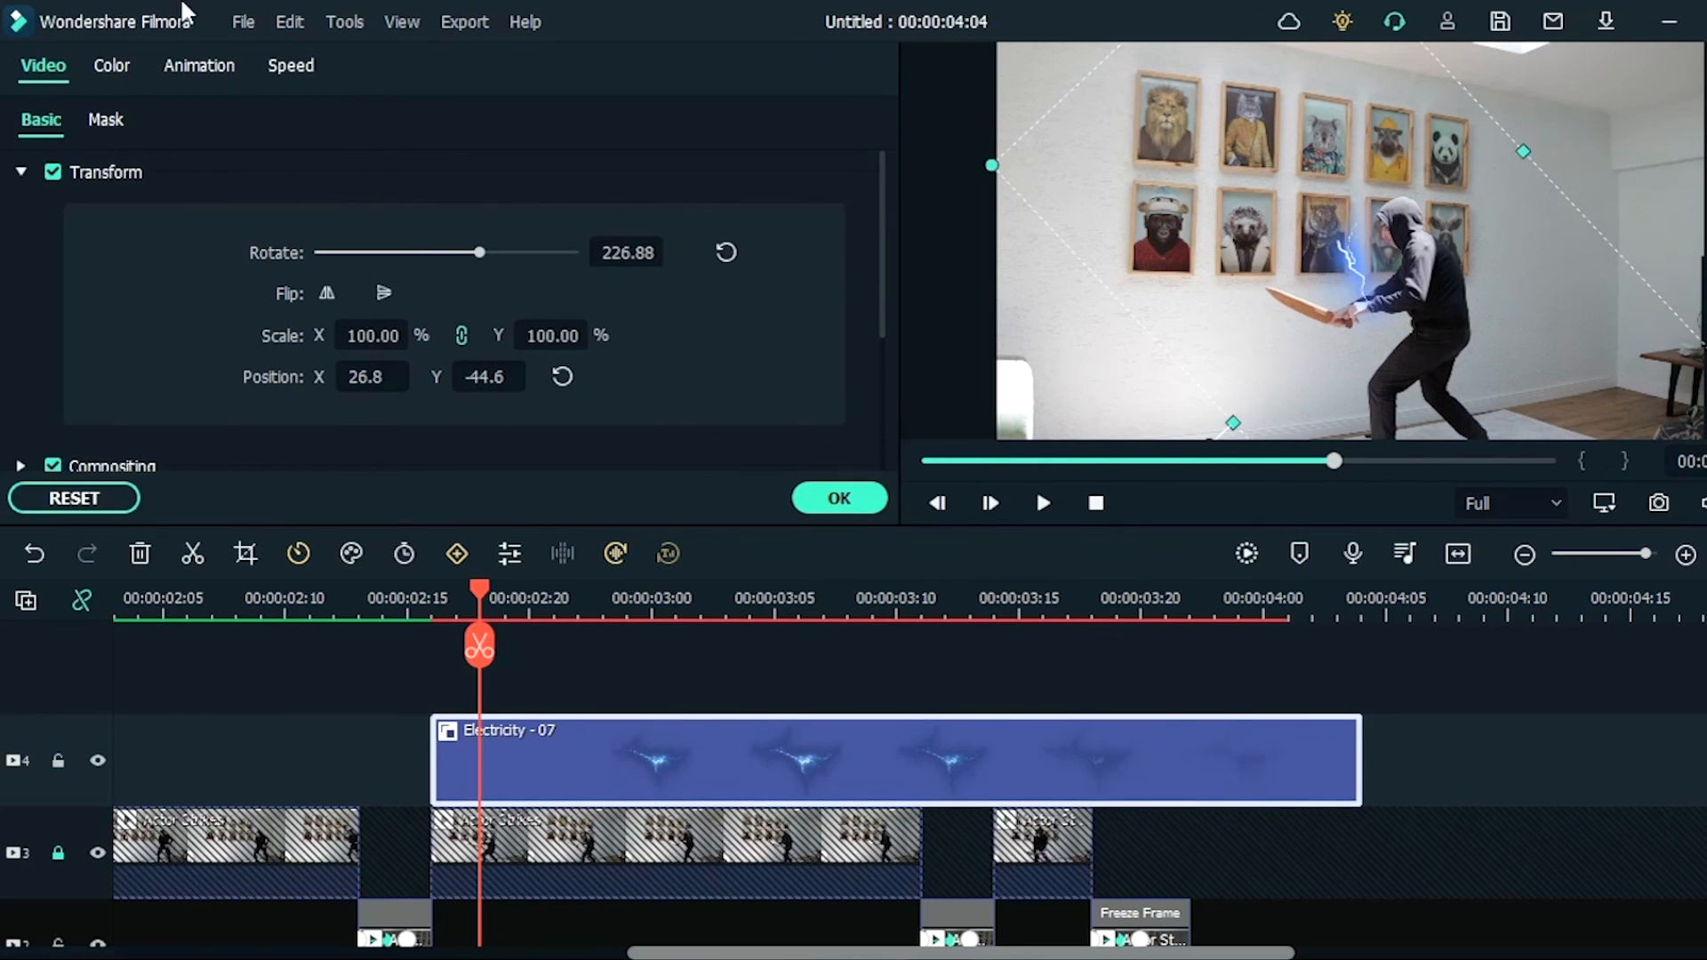
click(298, 69)
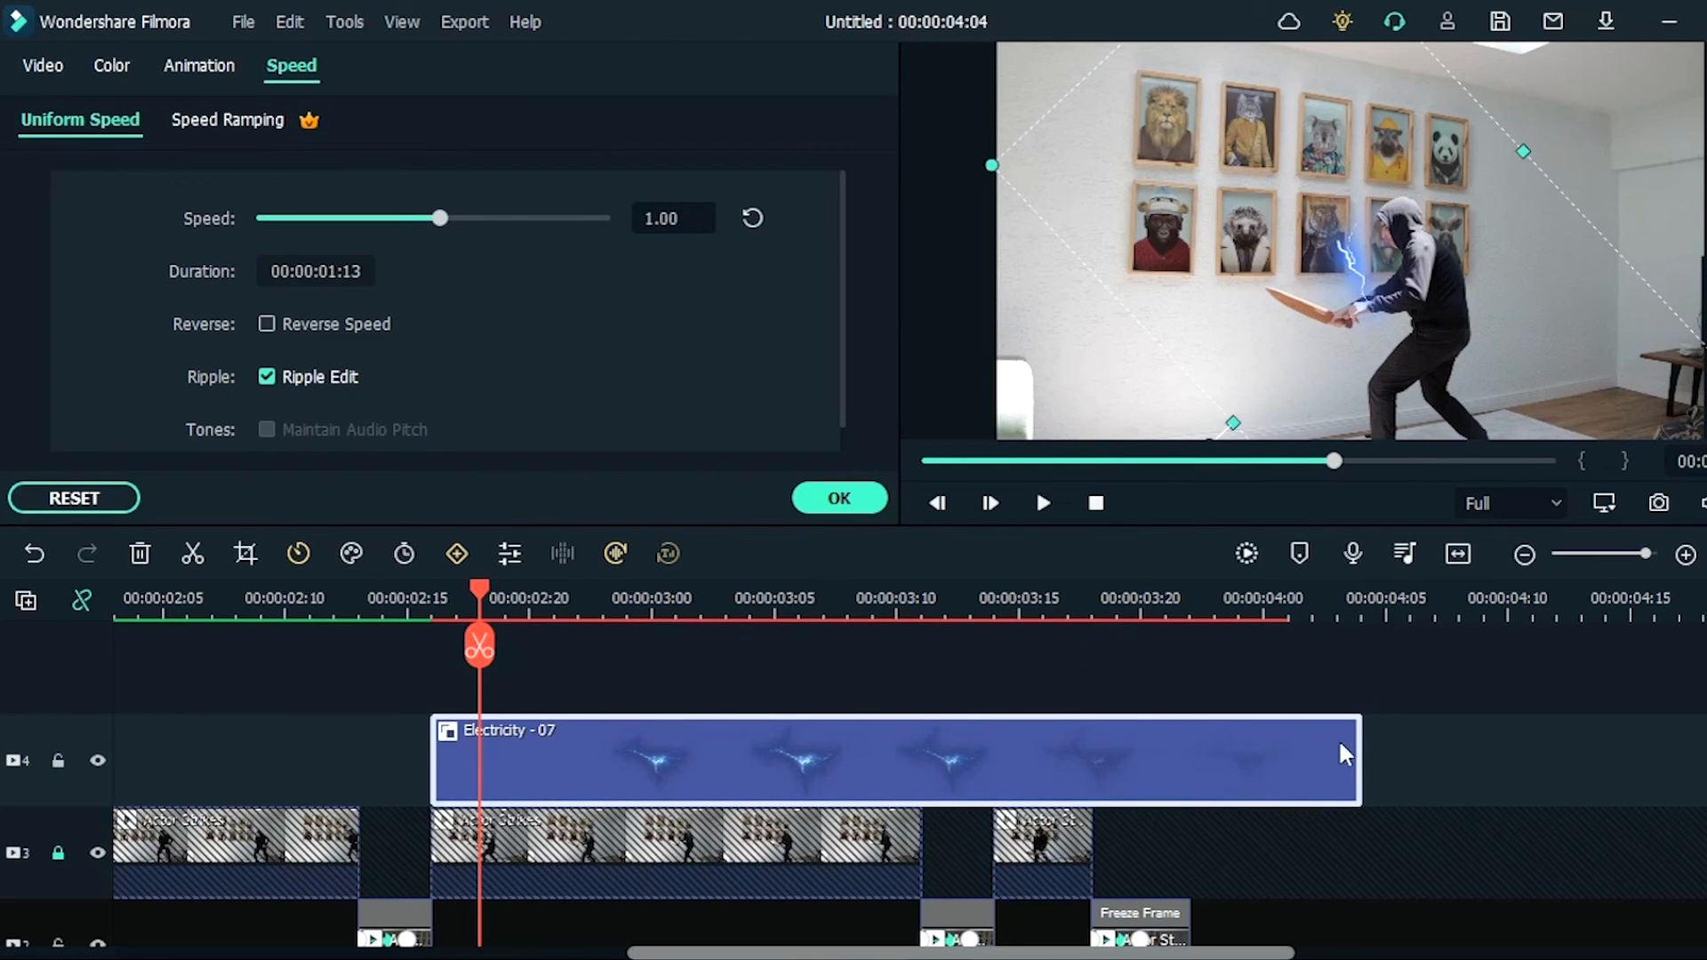
drag(440, 218, 523, 218)
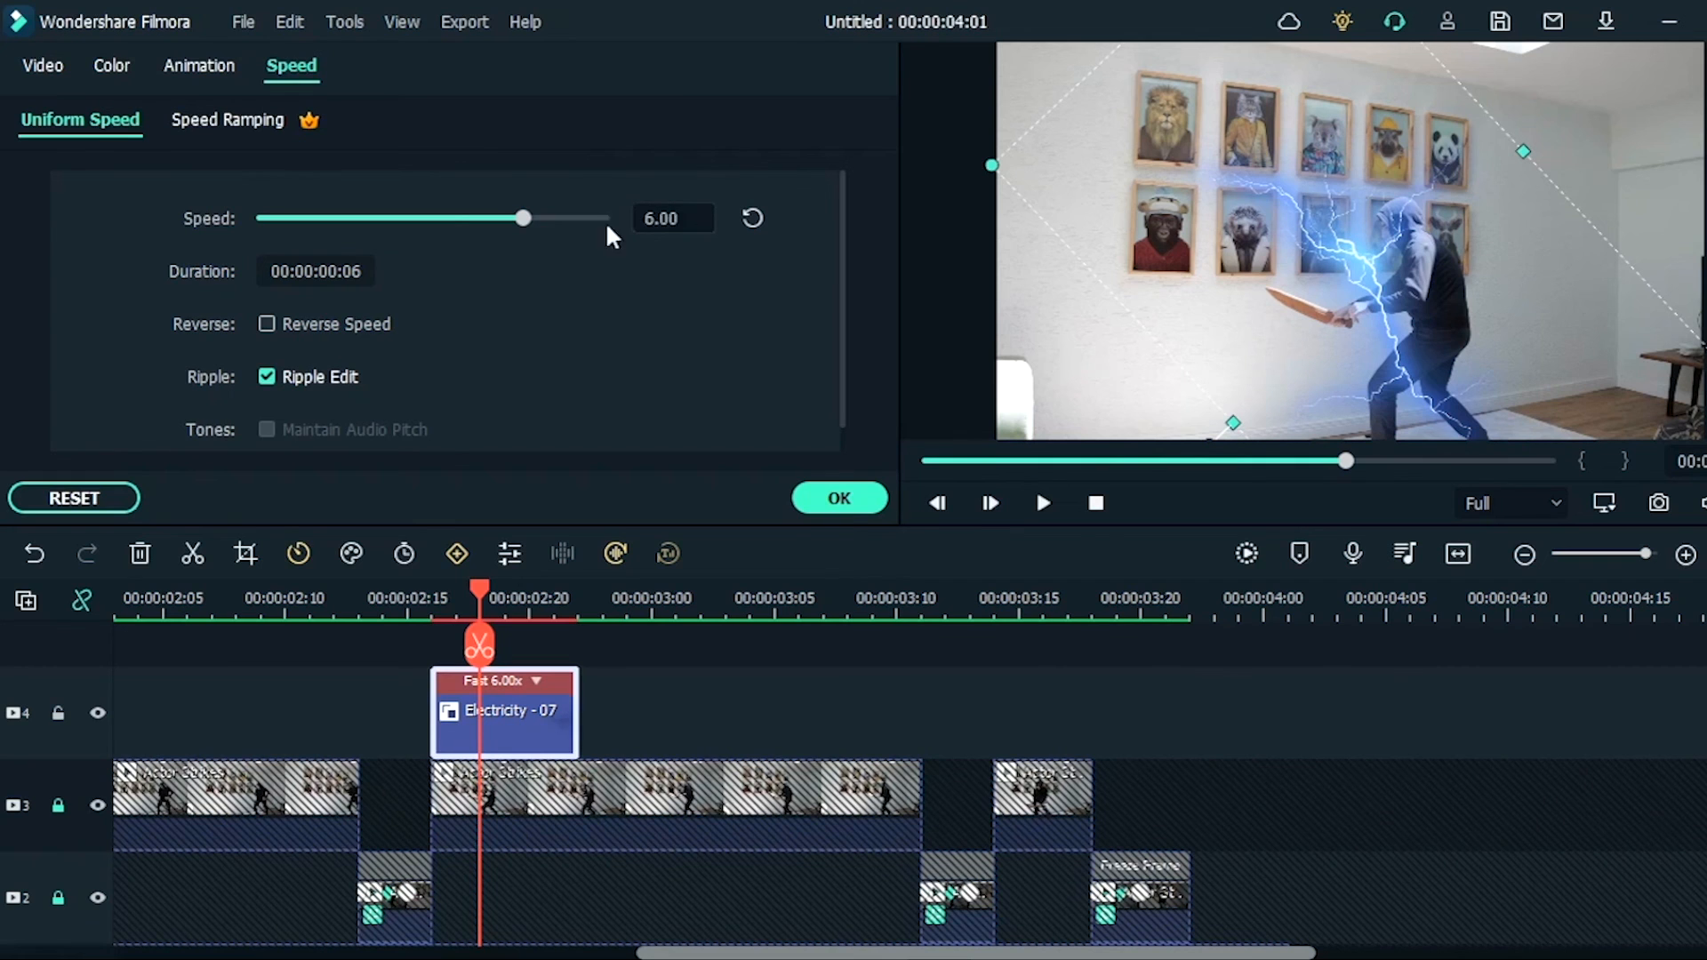
click(839, 498)
Step: Play back the sped-up electricity burst from the start of the second Actor Strikes clip
click(430, 598)
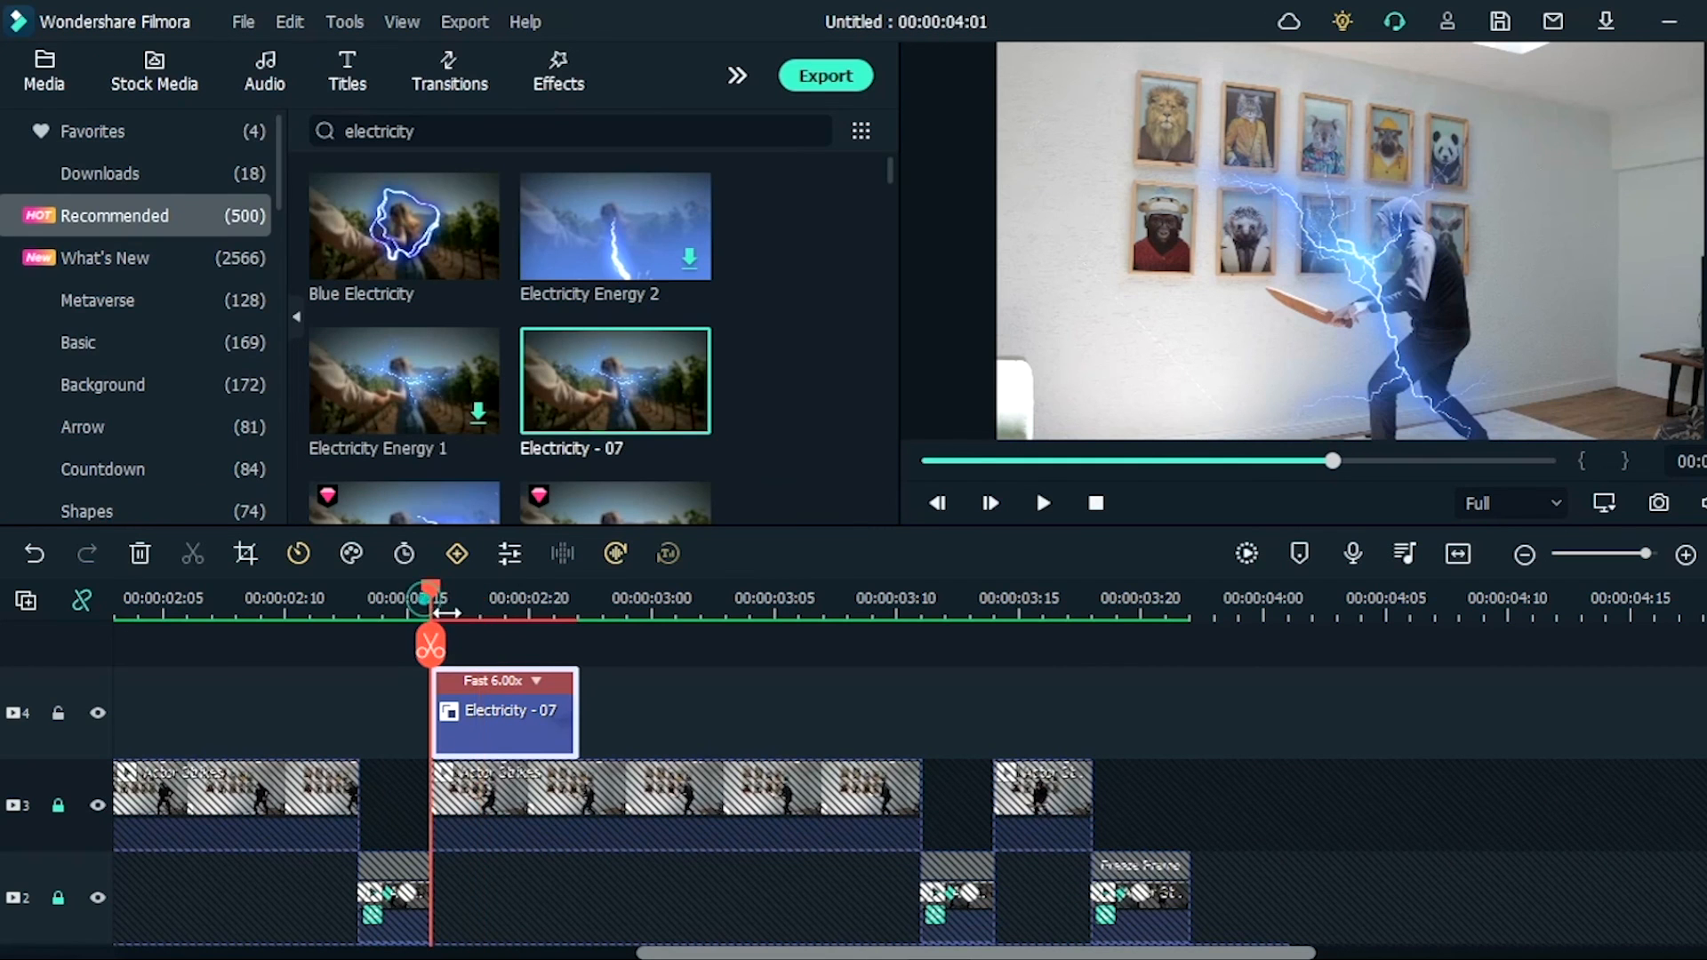
click(298, 553)
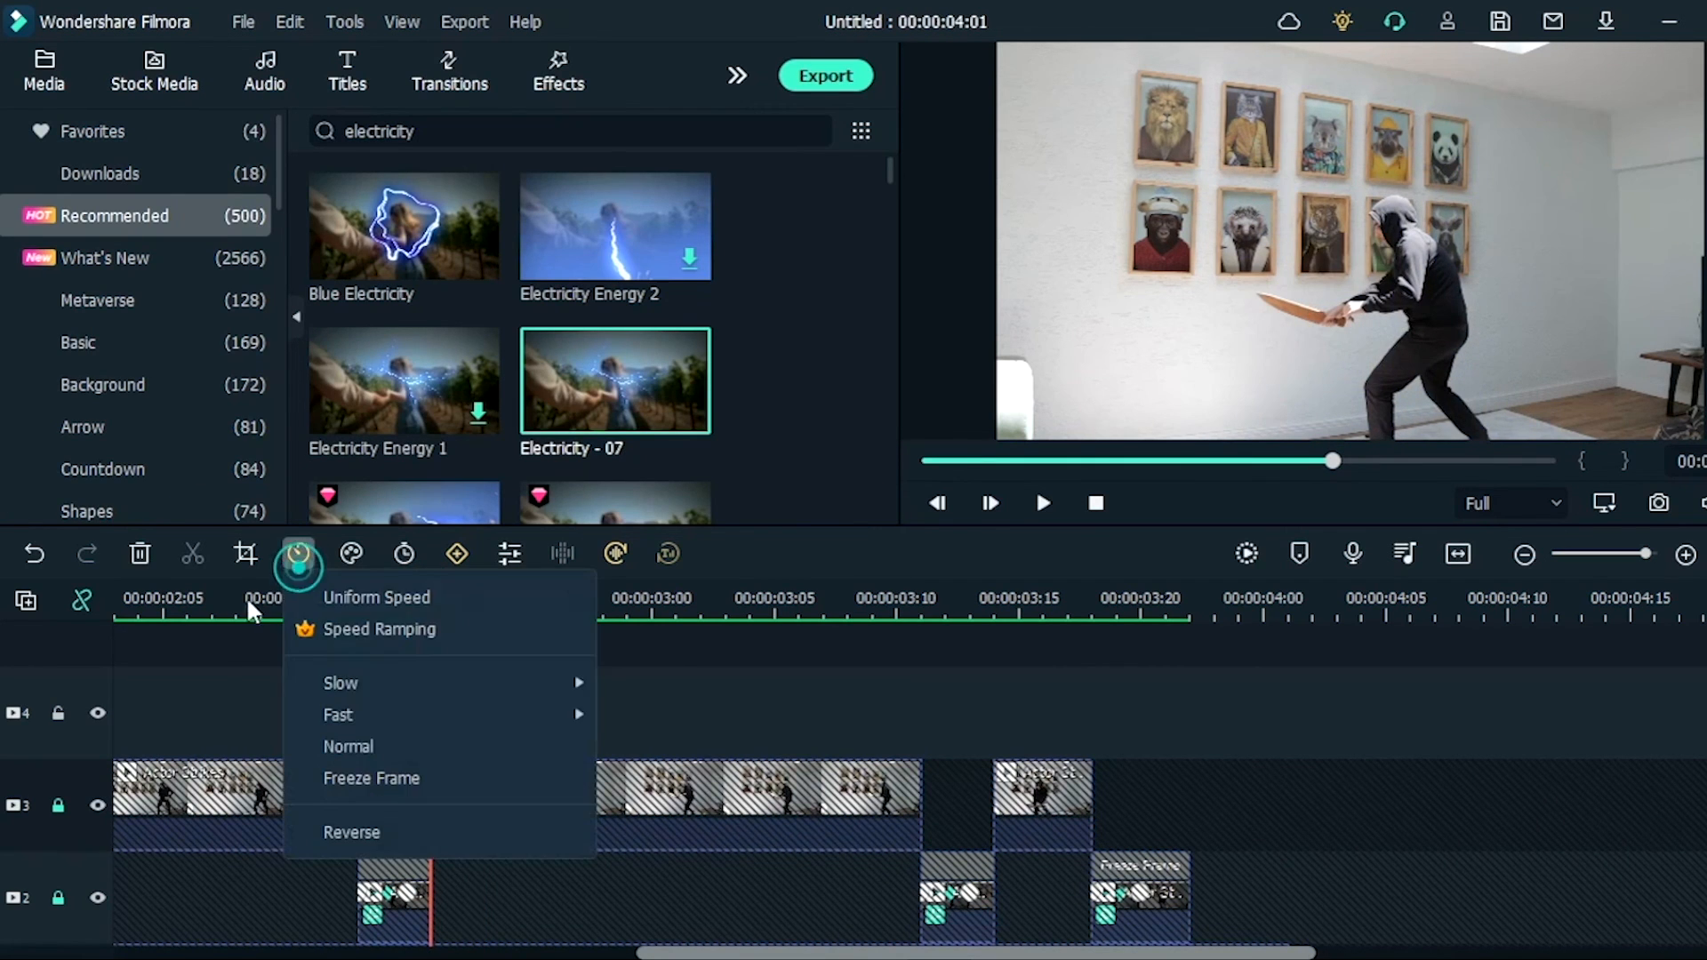
key(space)
key(space)
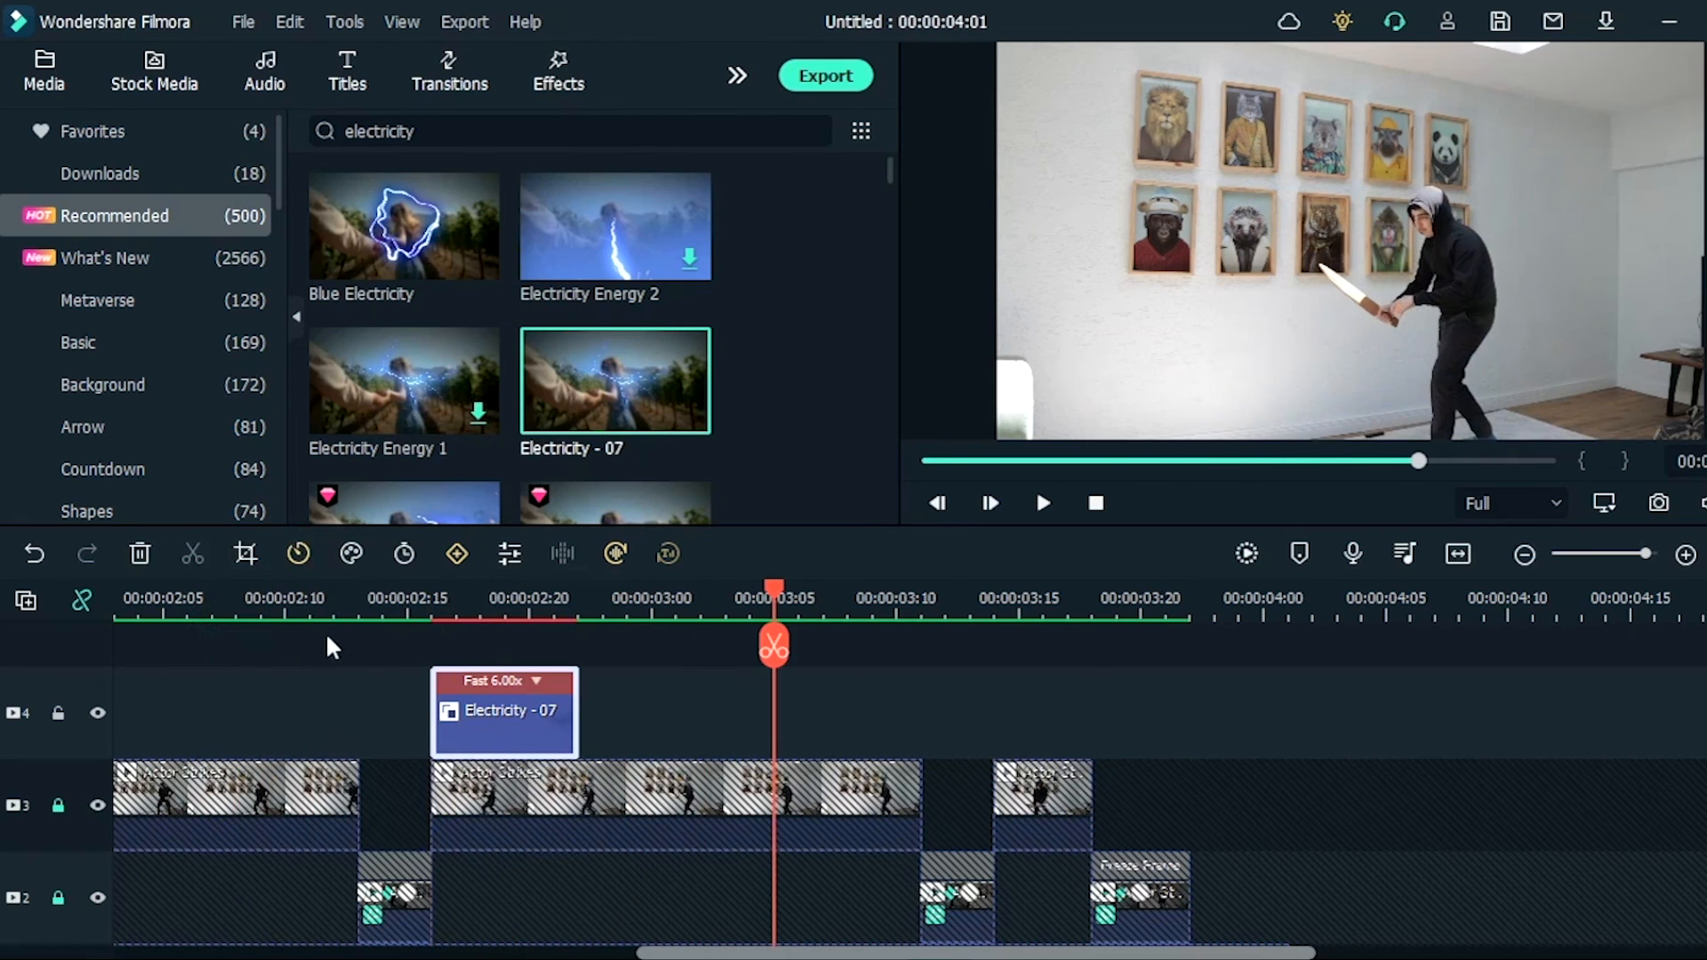
click(381, 594)
click(456, 594)
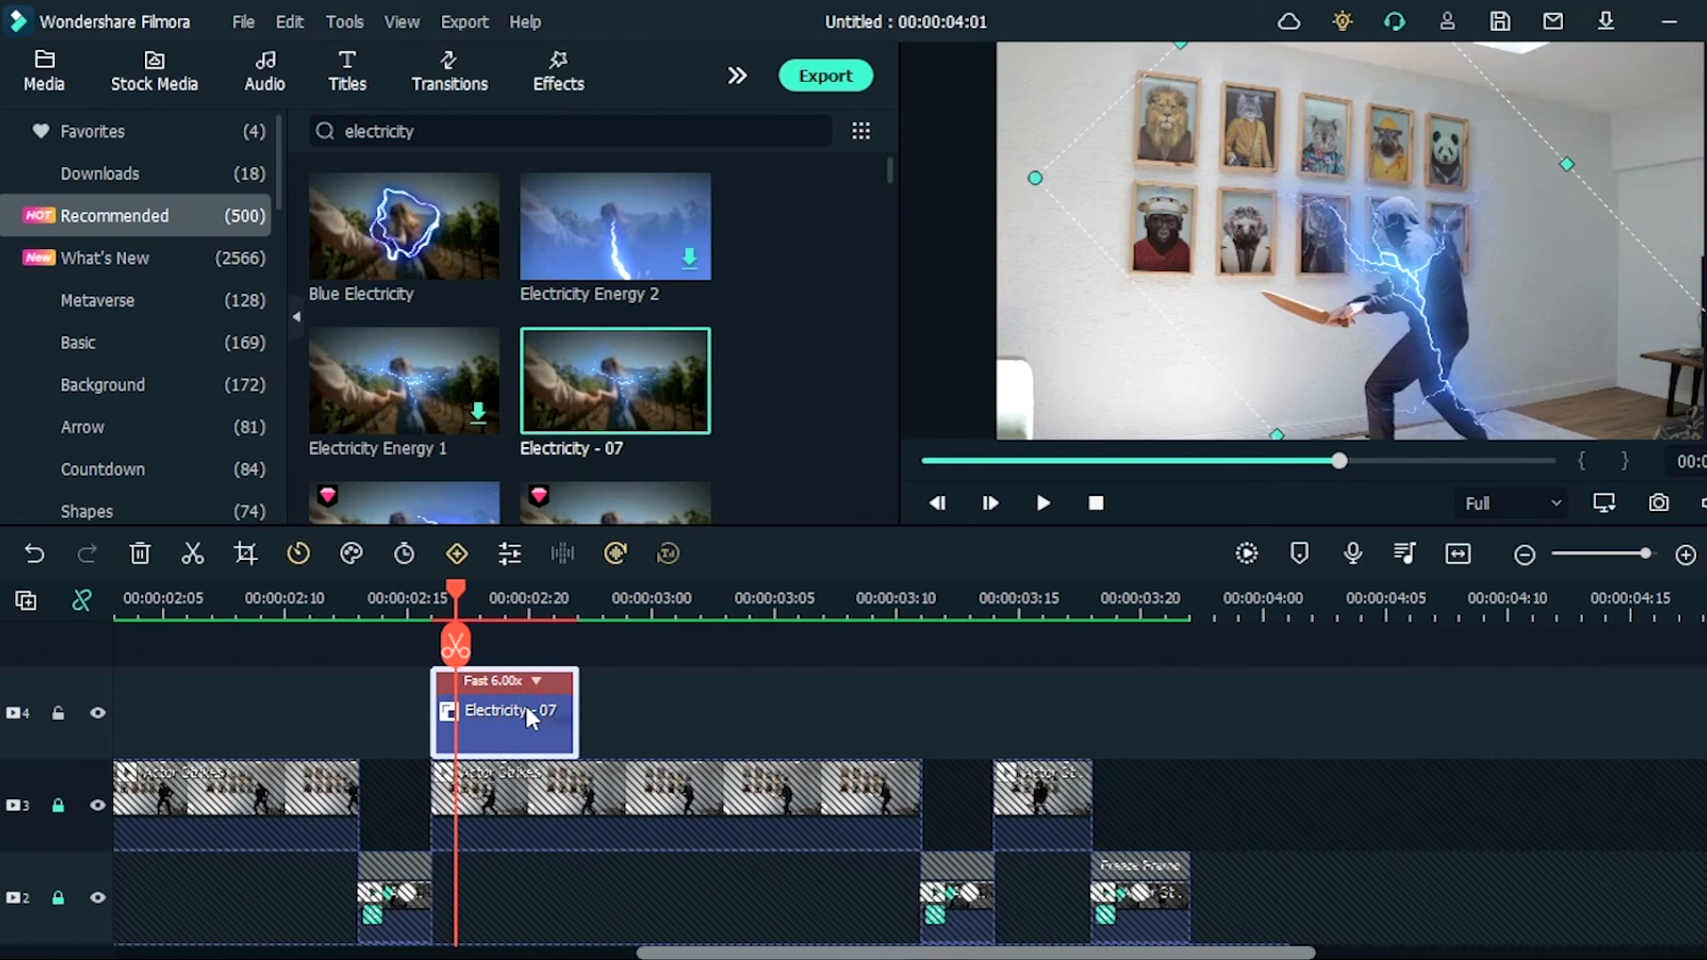
Step: Paste a copy of the sped-up Electricity - 07 on track 4, aligned with the start of the third Actor Strikes clip
click(1261, 610)
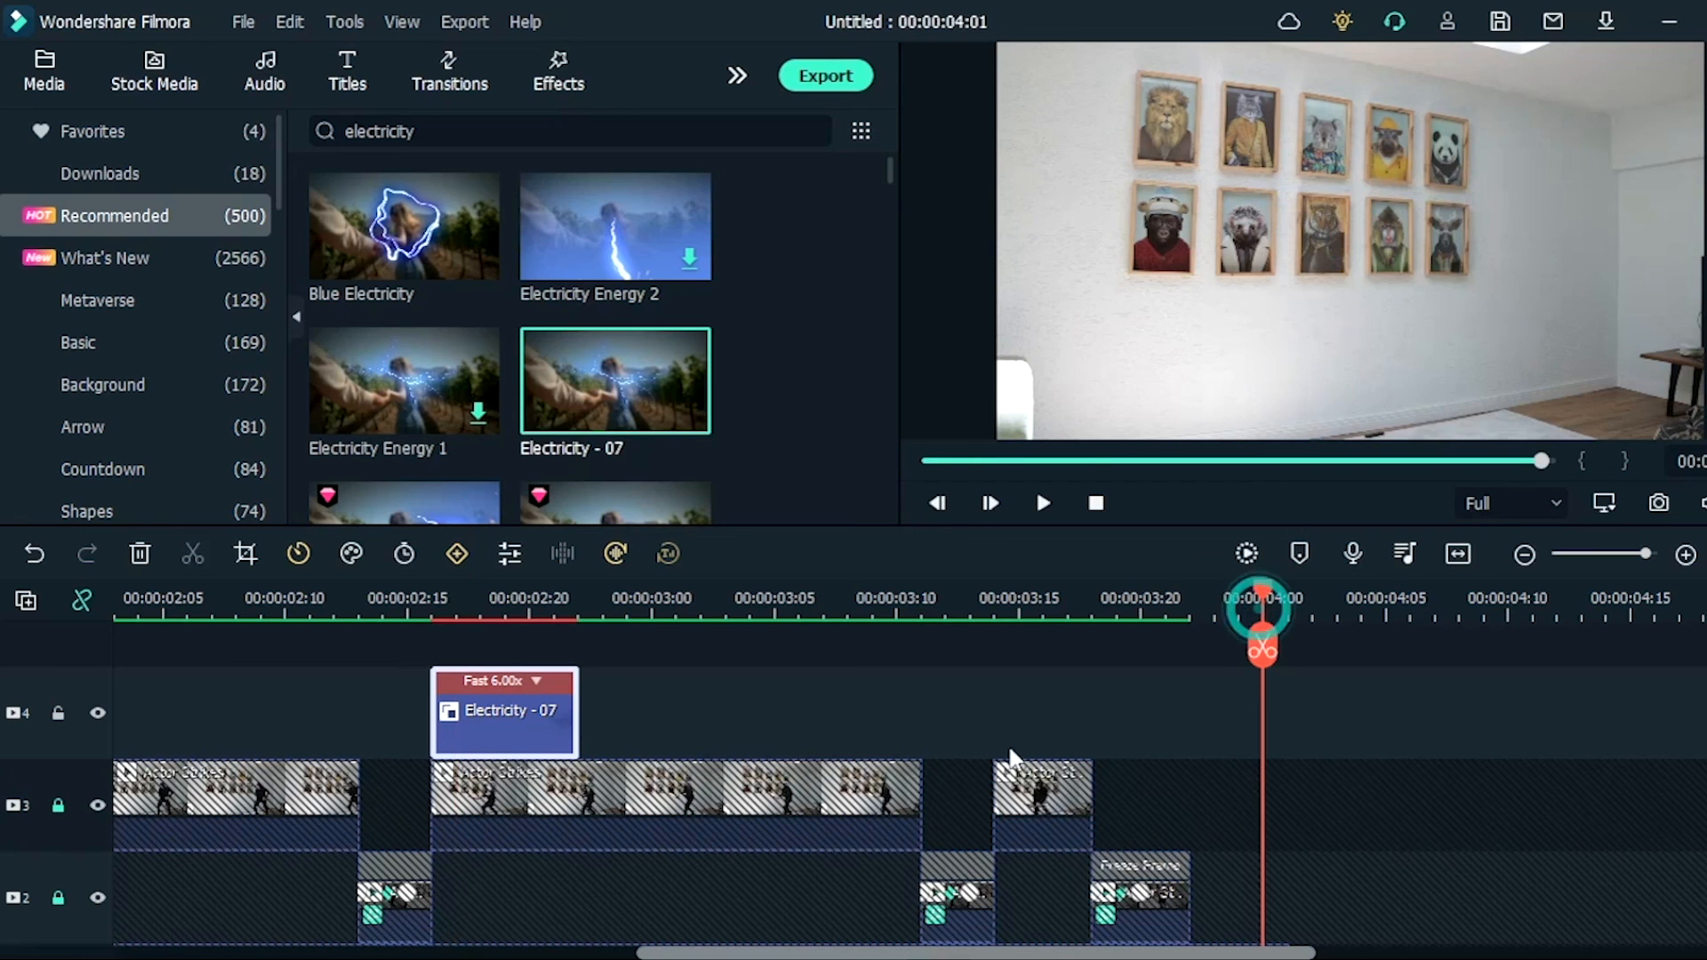
key(ctrl+v)
drag(1322, 717, 1003, 710)
click(968, 598)
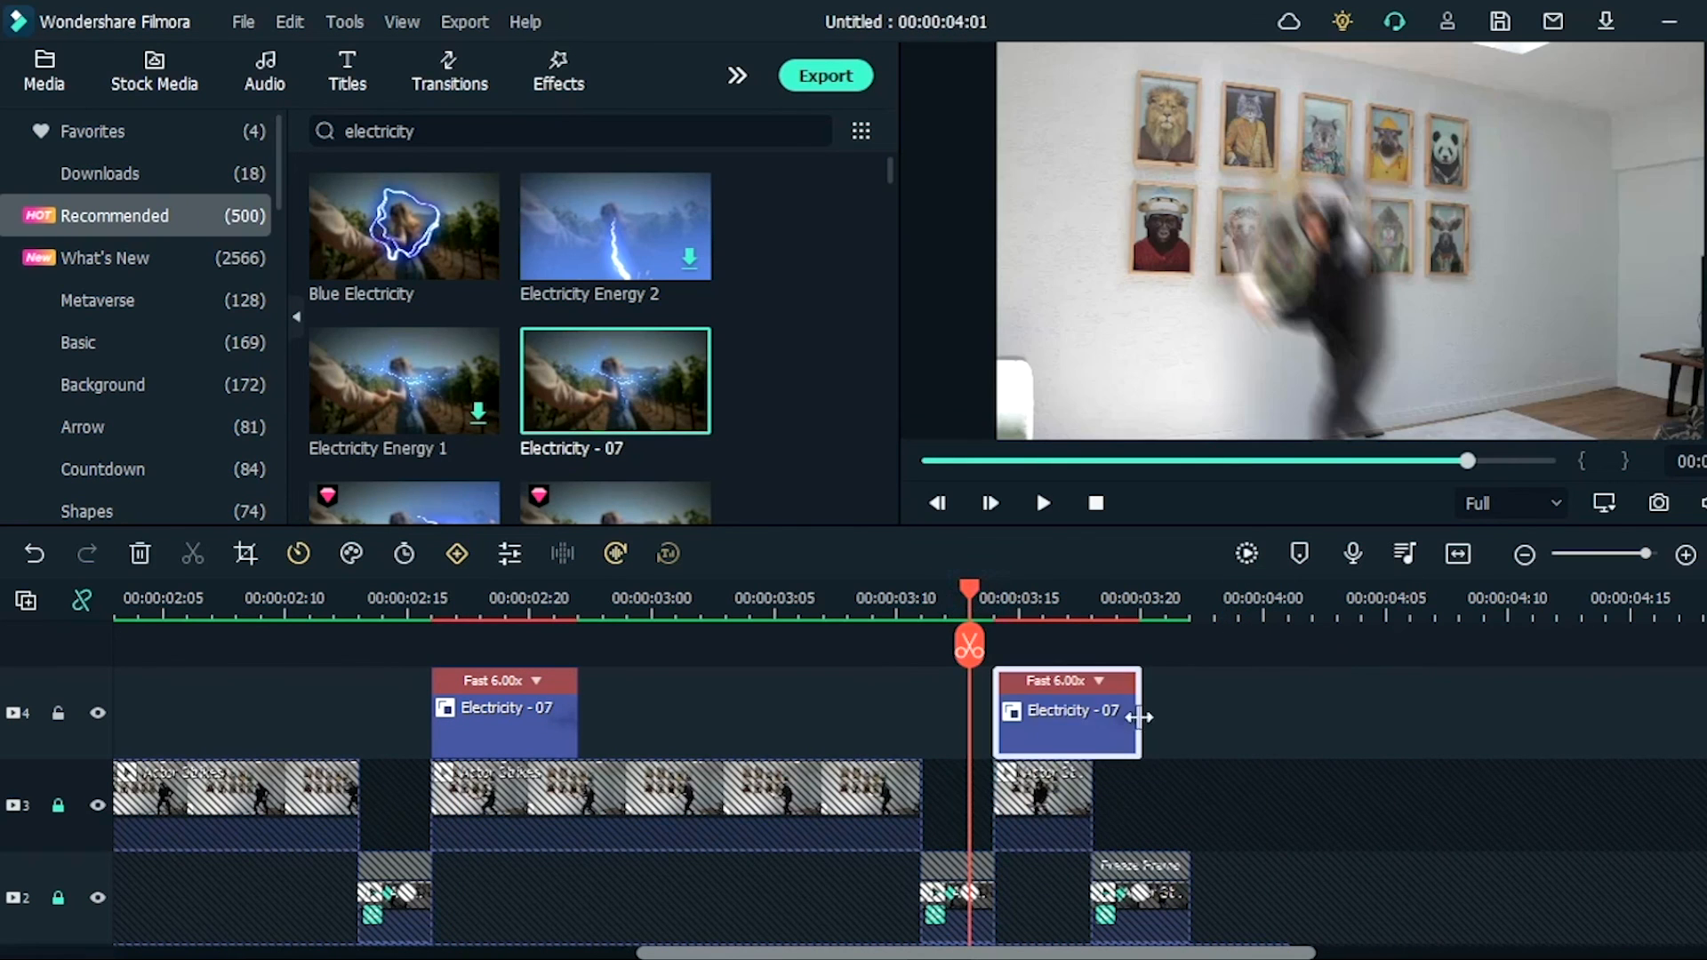
Step: Trim the copied electricity to the end of the third Actor Strikes clip and move it lower over the actor's torso
click(1042, 597)
double_click(1360, 351)
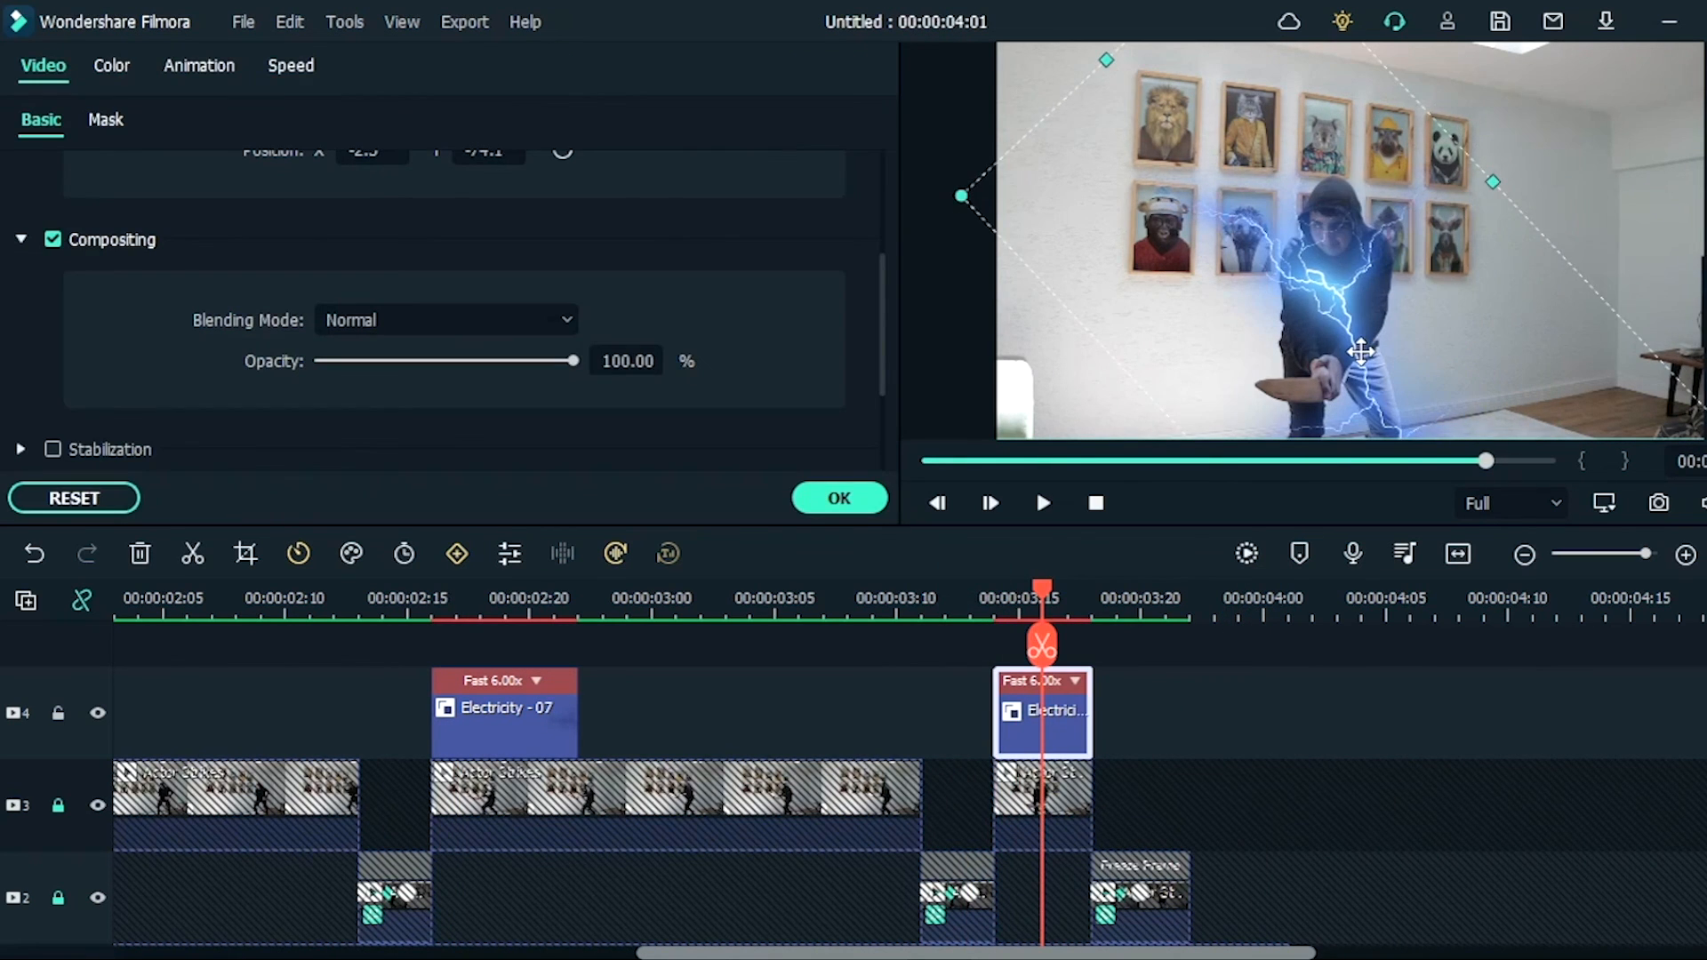
drag(1361, 354, 1363, 361)
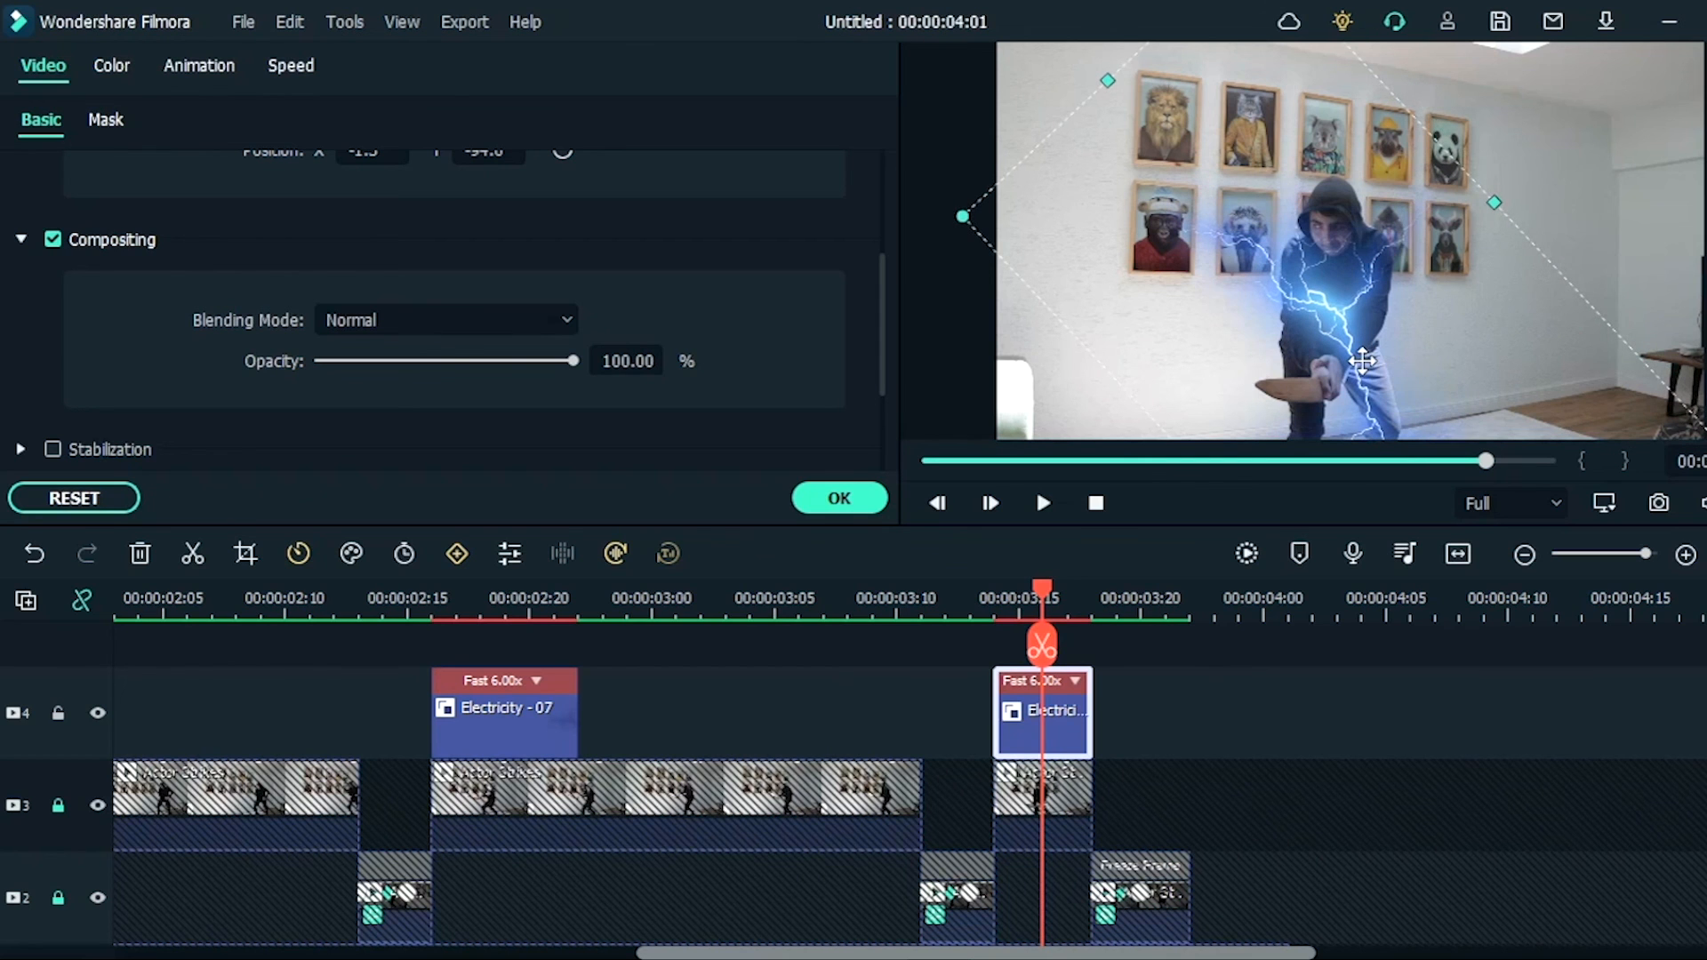
click(865, 502)
scroll(648, 787, down, 1)
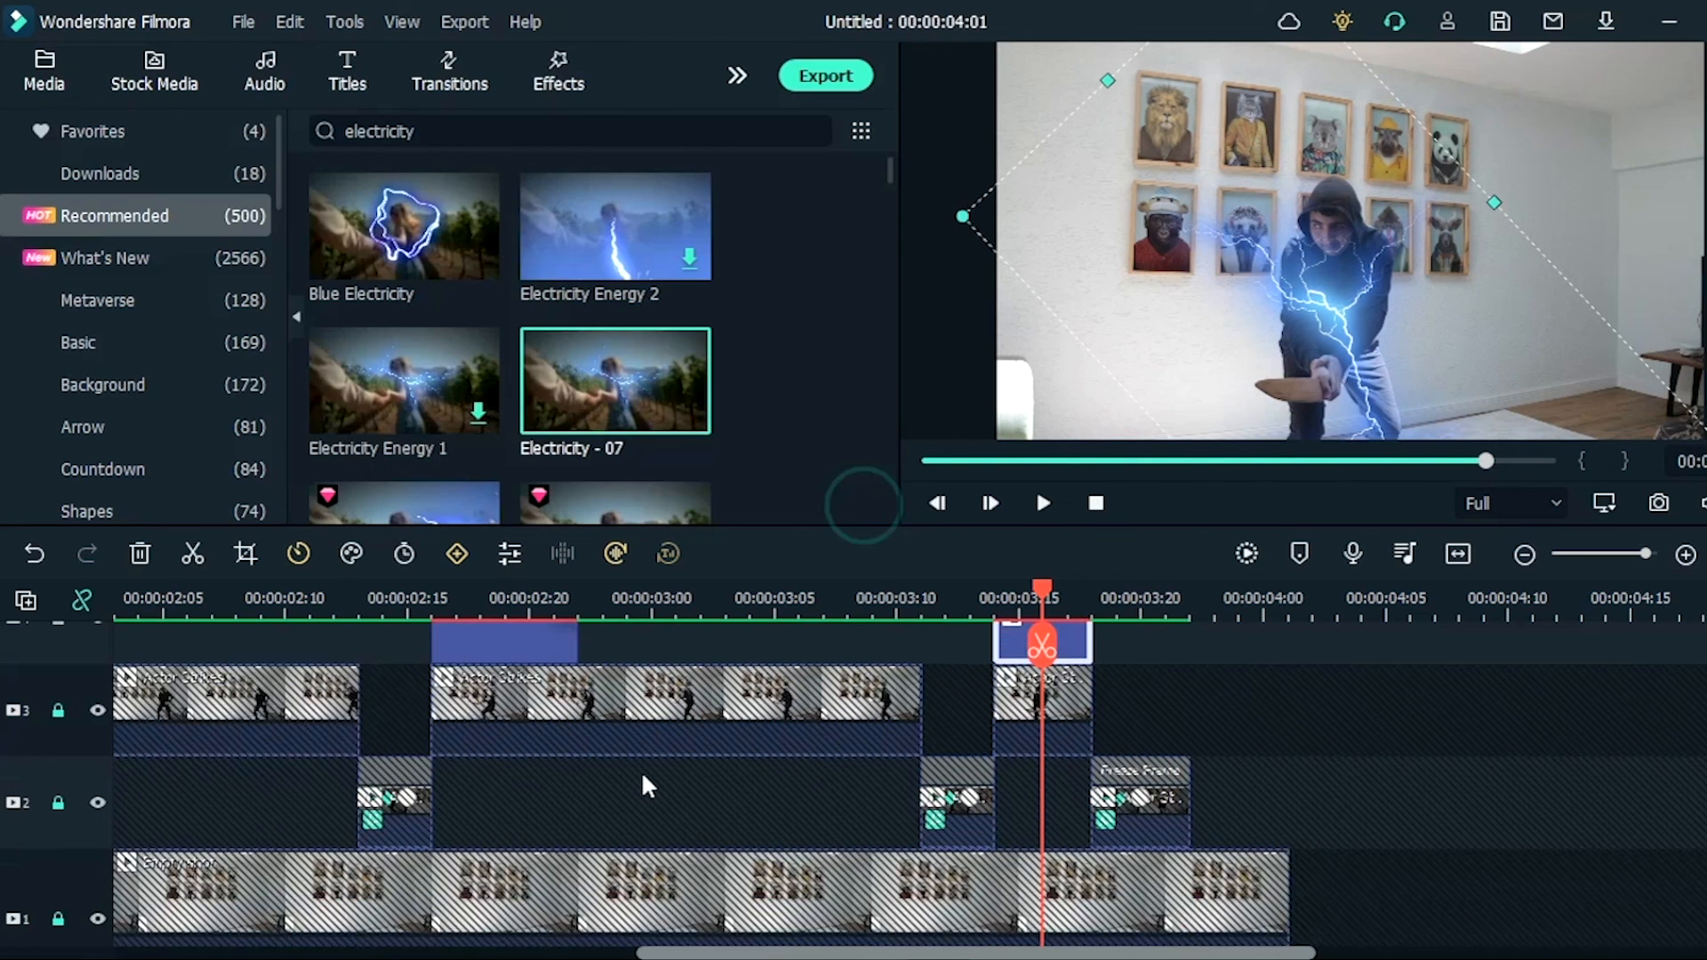
scroll(647, 787, up, 1)
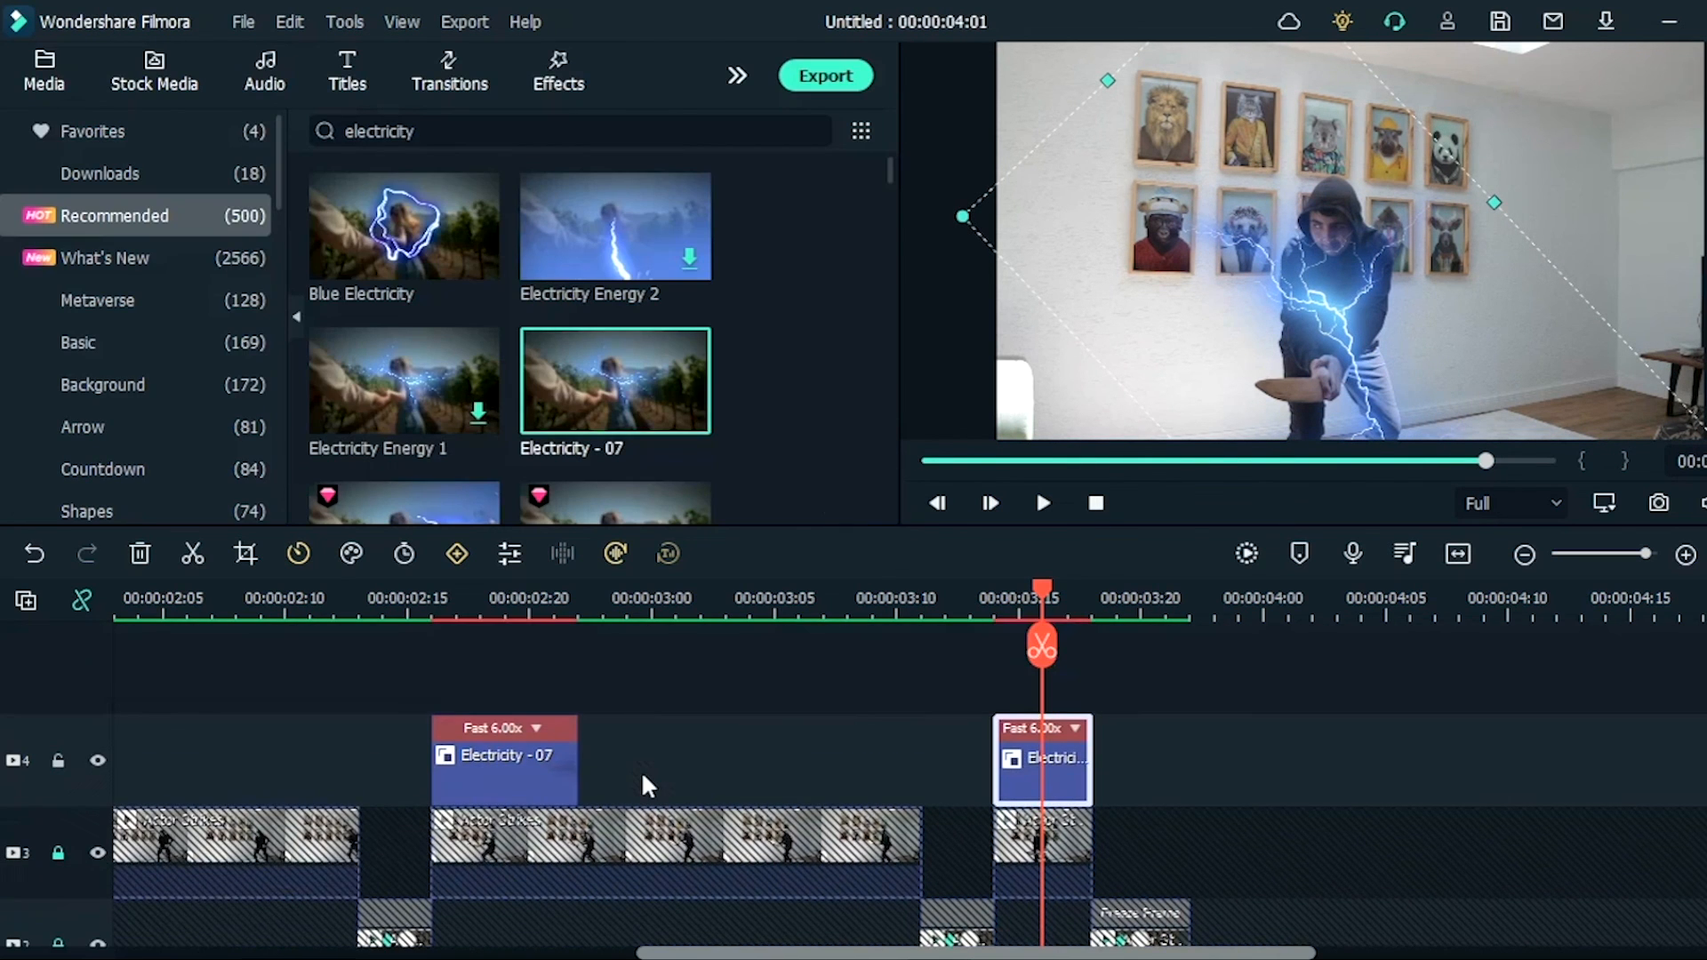
Step: Find Sparta 300 among the LUT effects and add it on track 5 from the start of the timeline
click(560, 93)
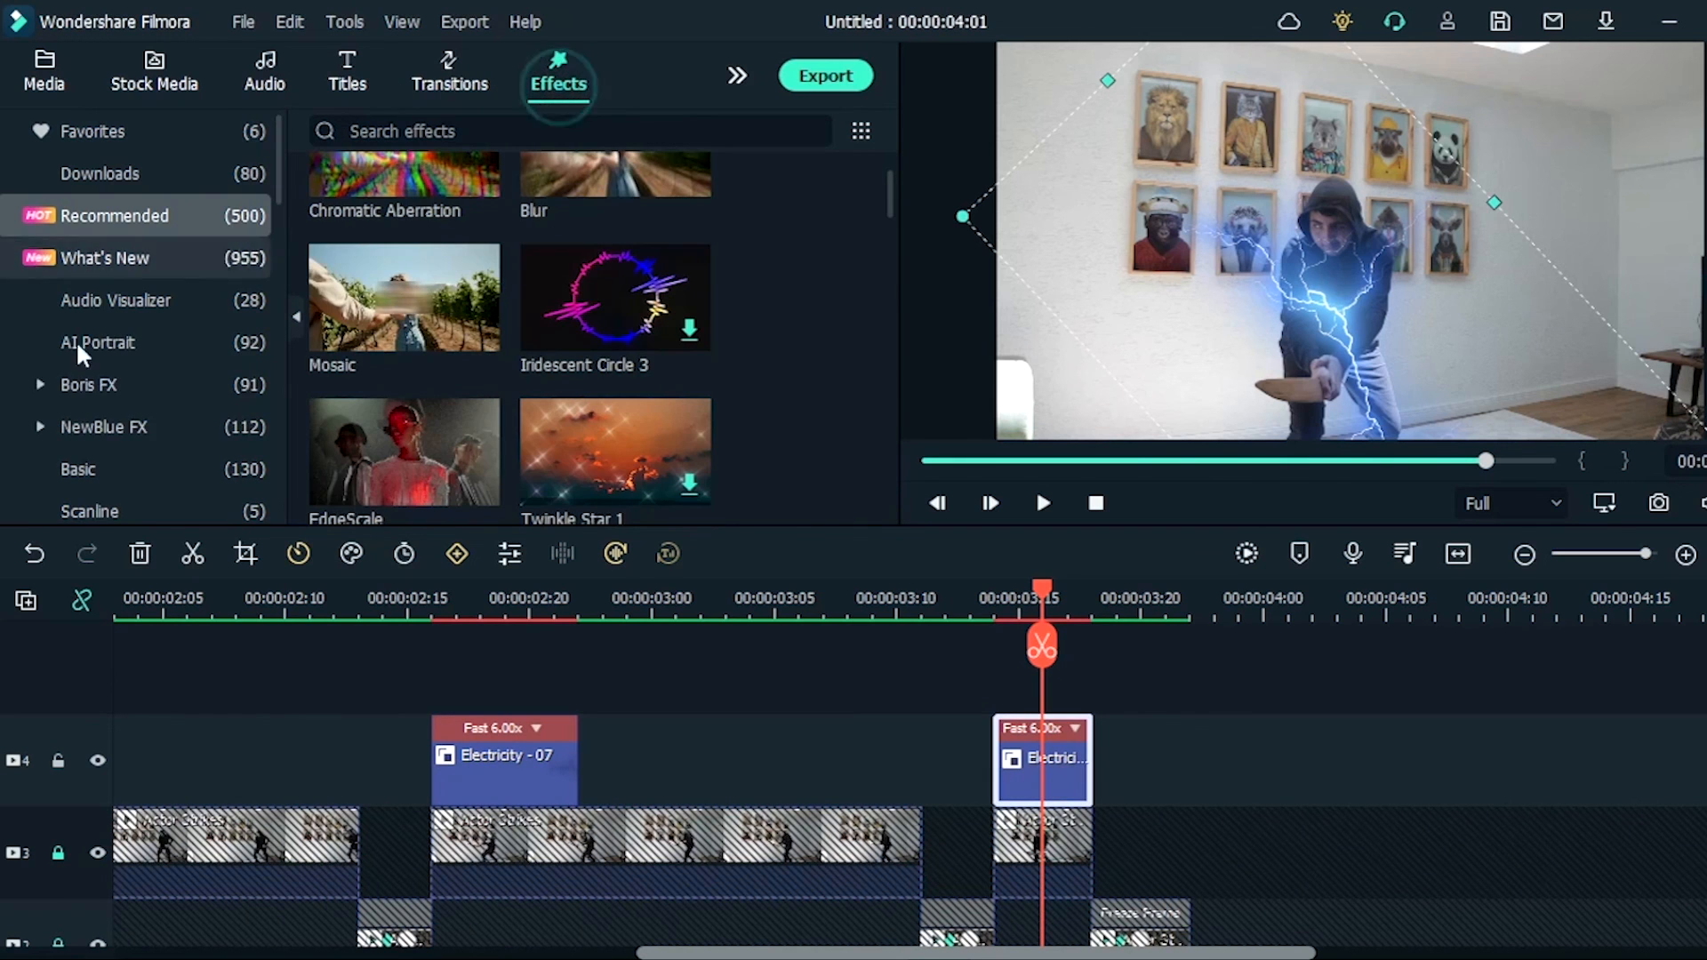
scroll(81, 431, down, 5)
click(124, 302)
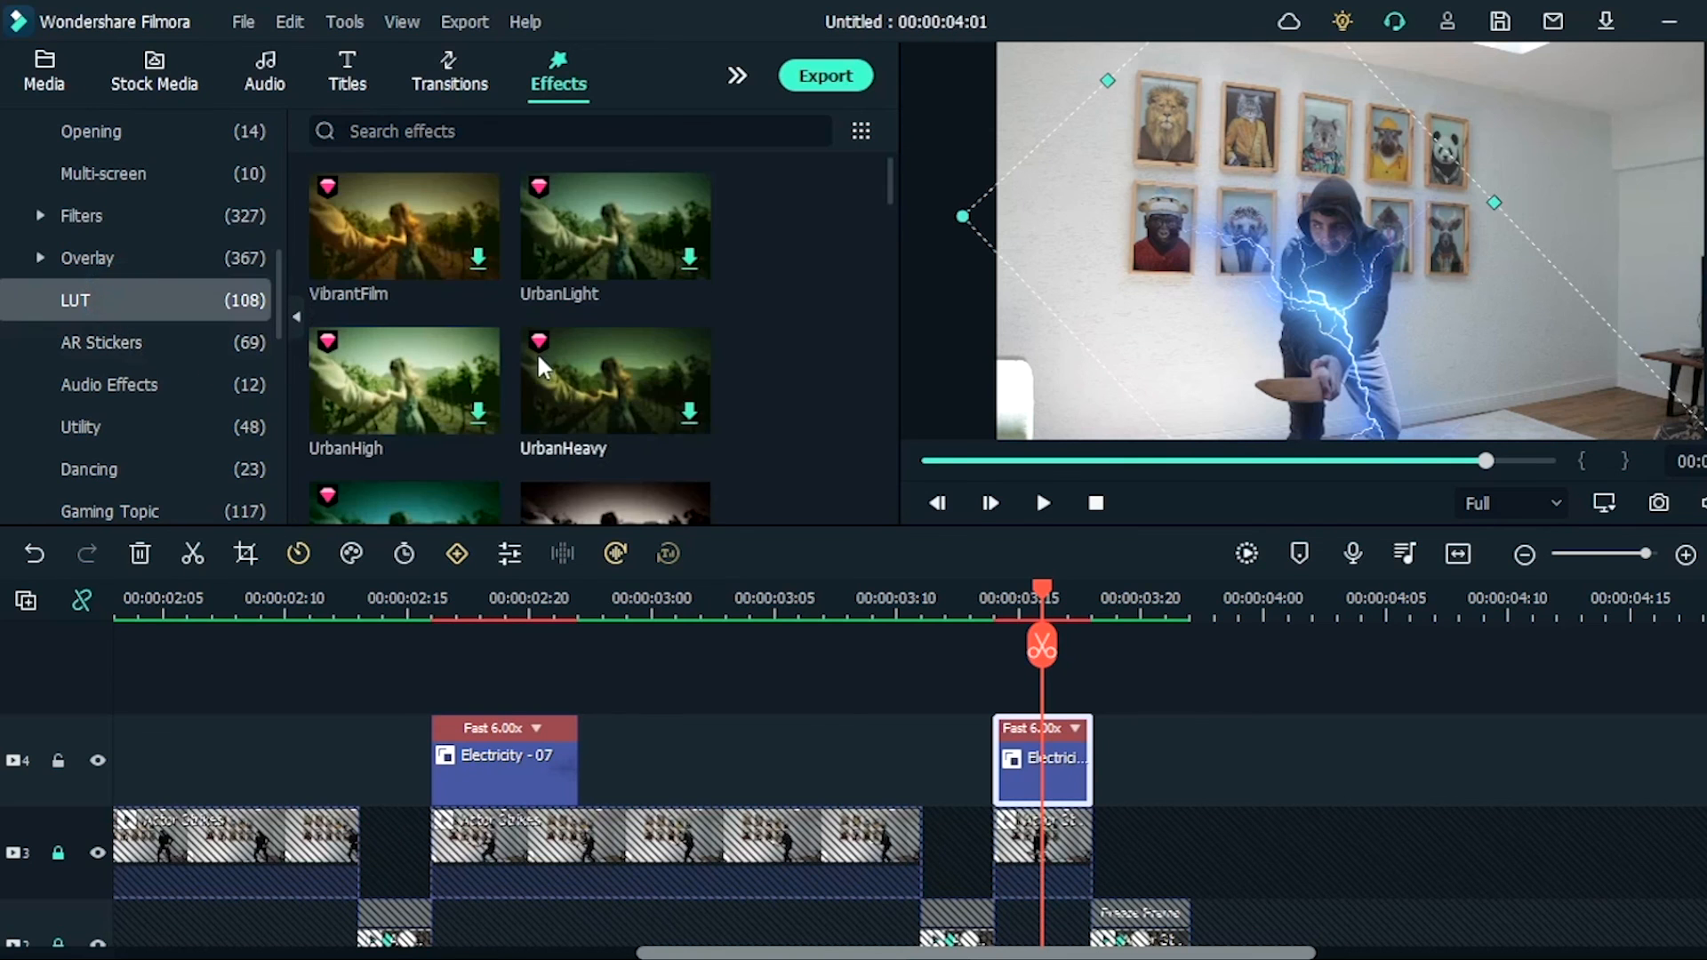
scroll(731, 365, down, 3)
scroll(731, 360, down, 6)
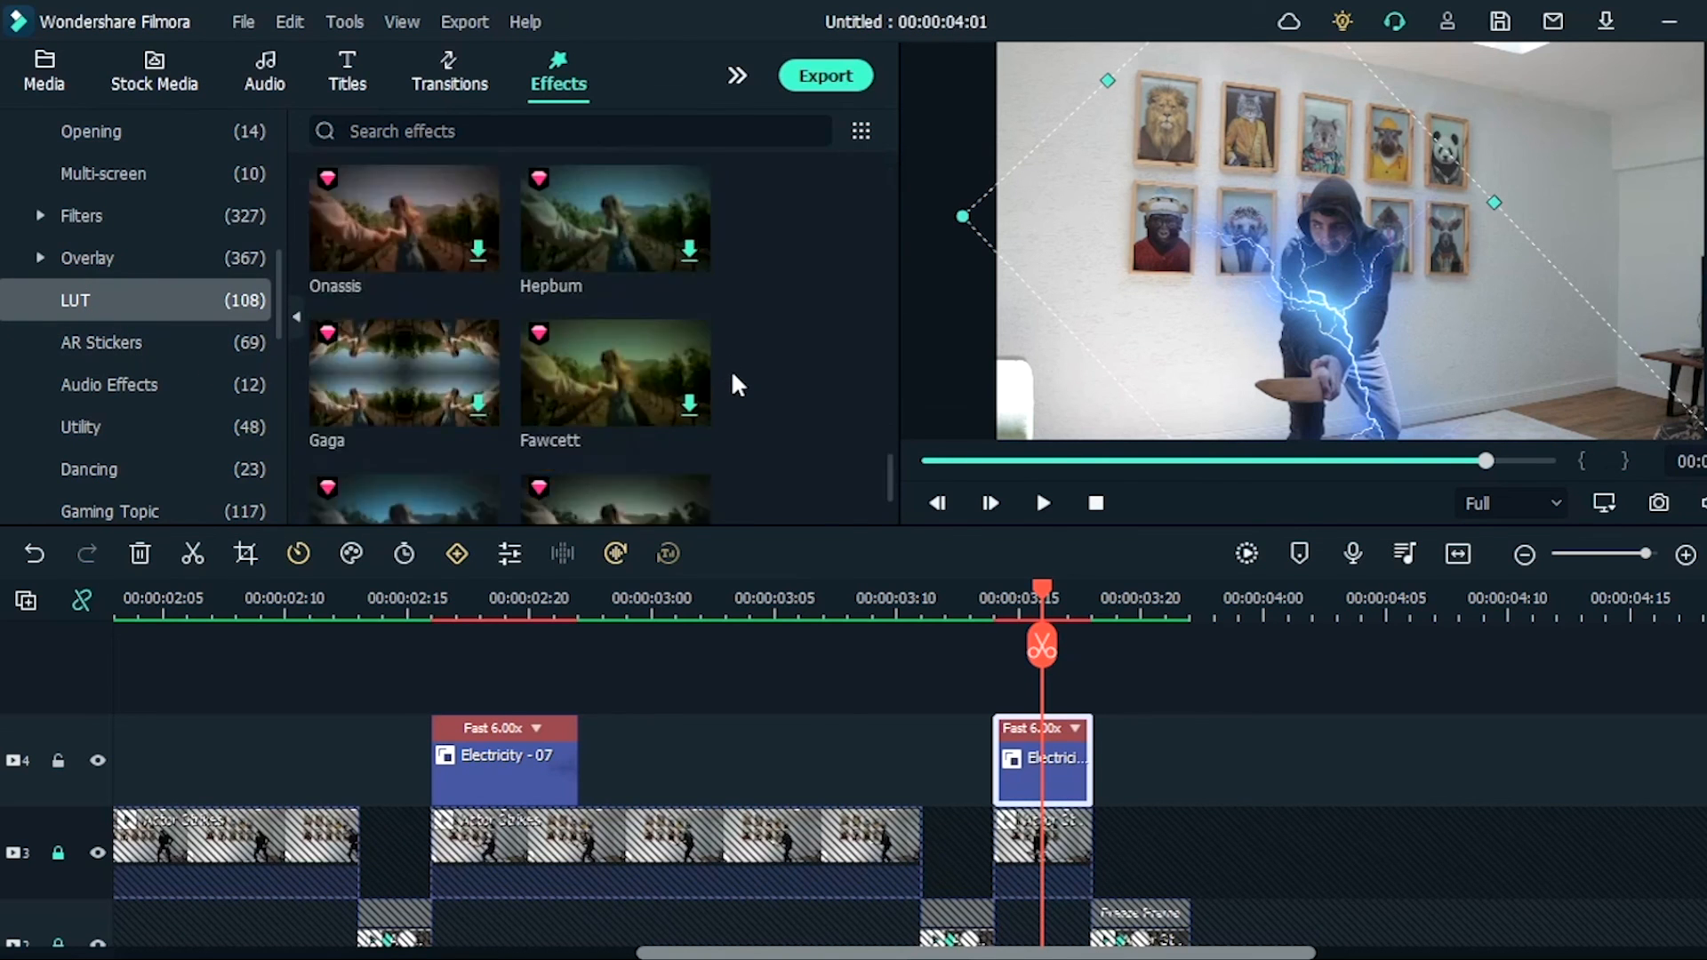
scroll(731, 372, down, 2)
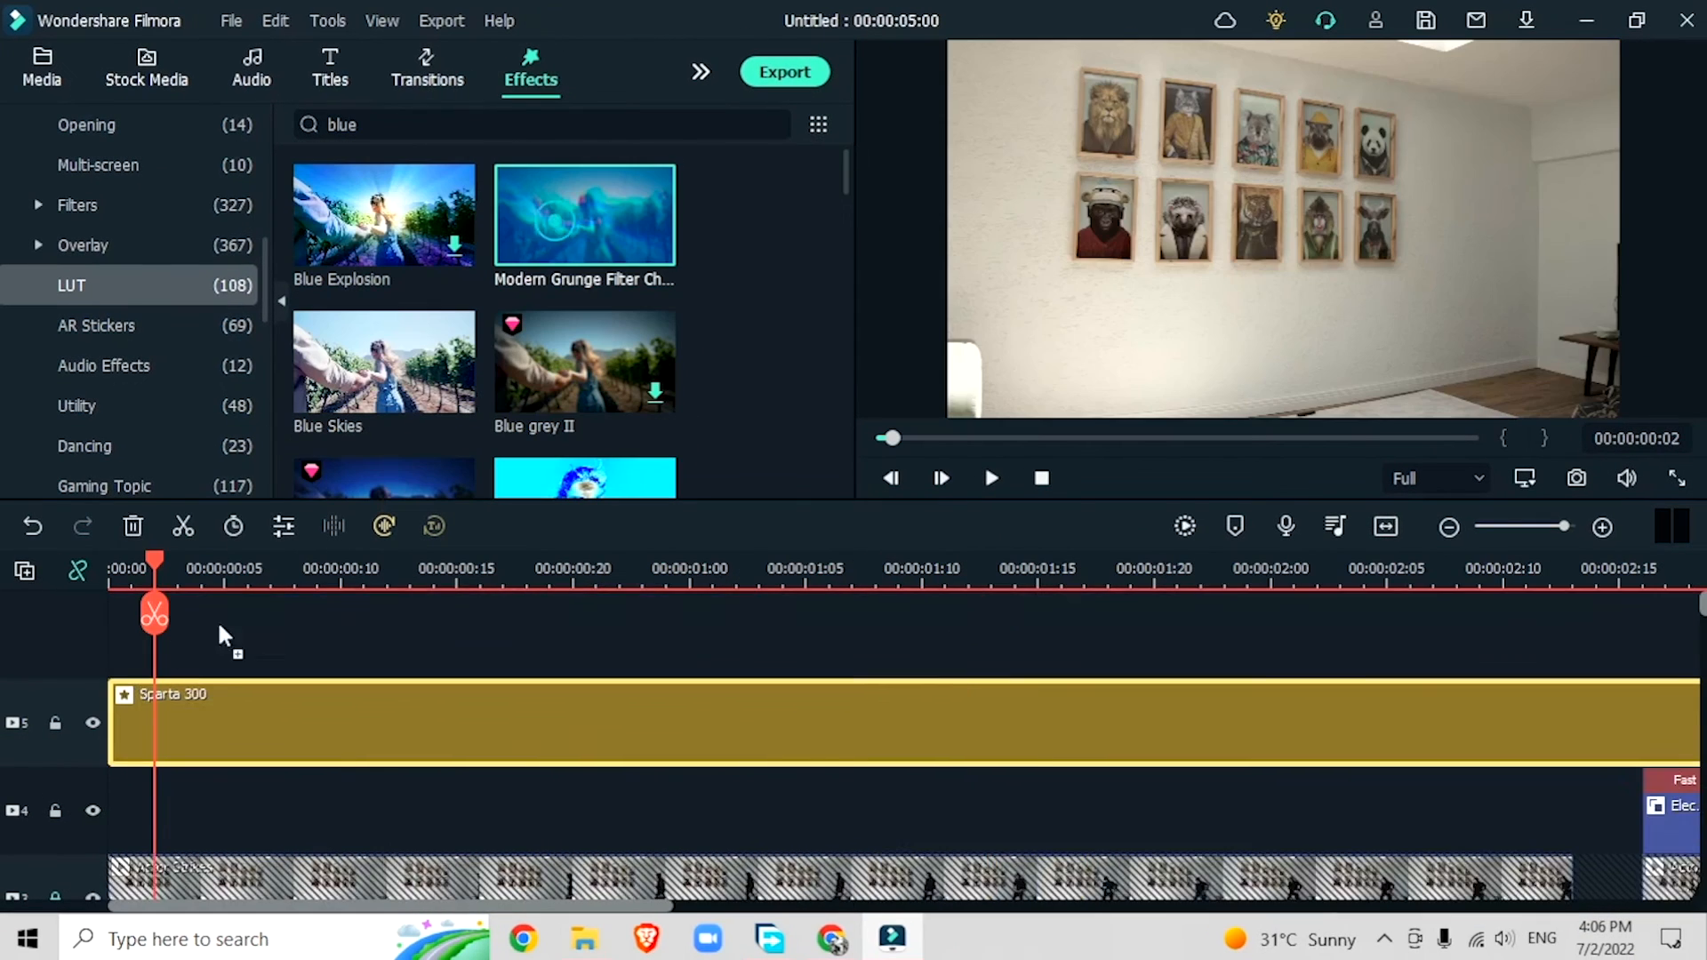
Step: Add Modern Grunge Filter Channel Split Blue on track 6 above Sparta 300 and lower its intensity to a faint tint
drag(229, 640, 228, 703)
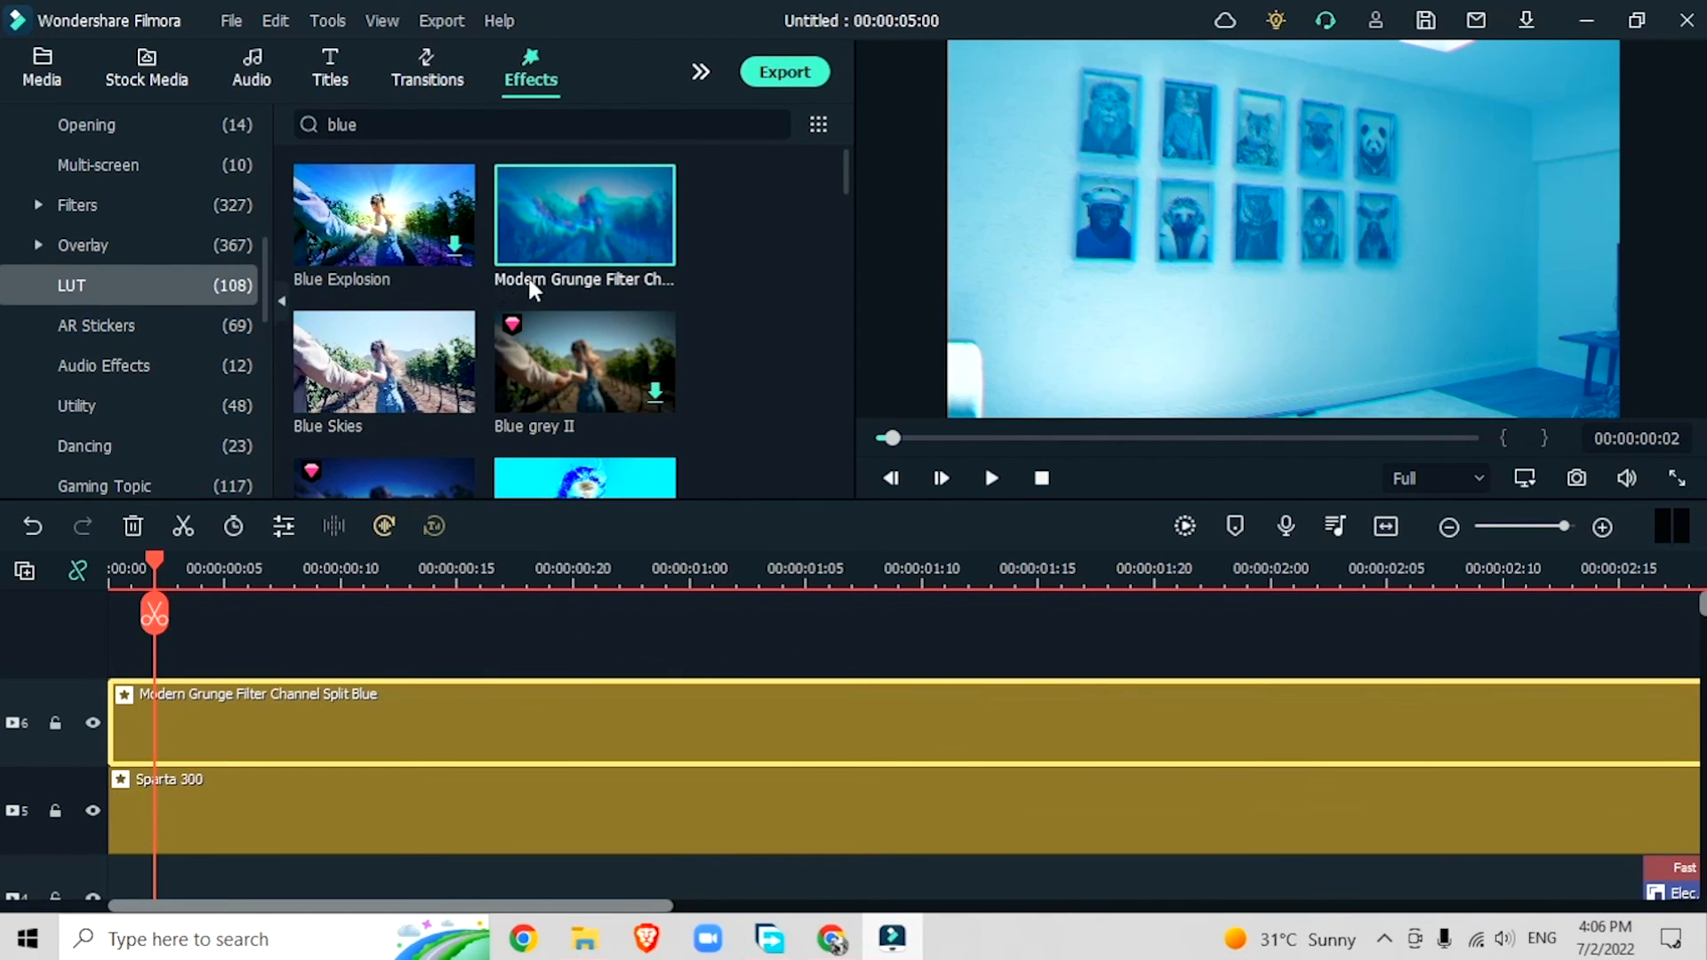
double_click(472, 722)
click(262, 169)
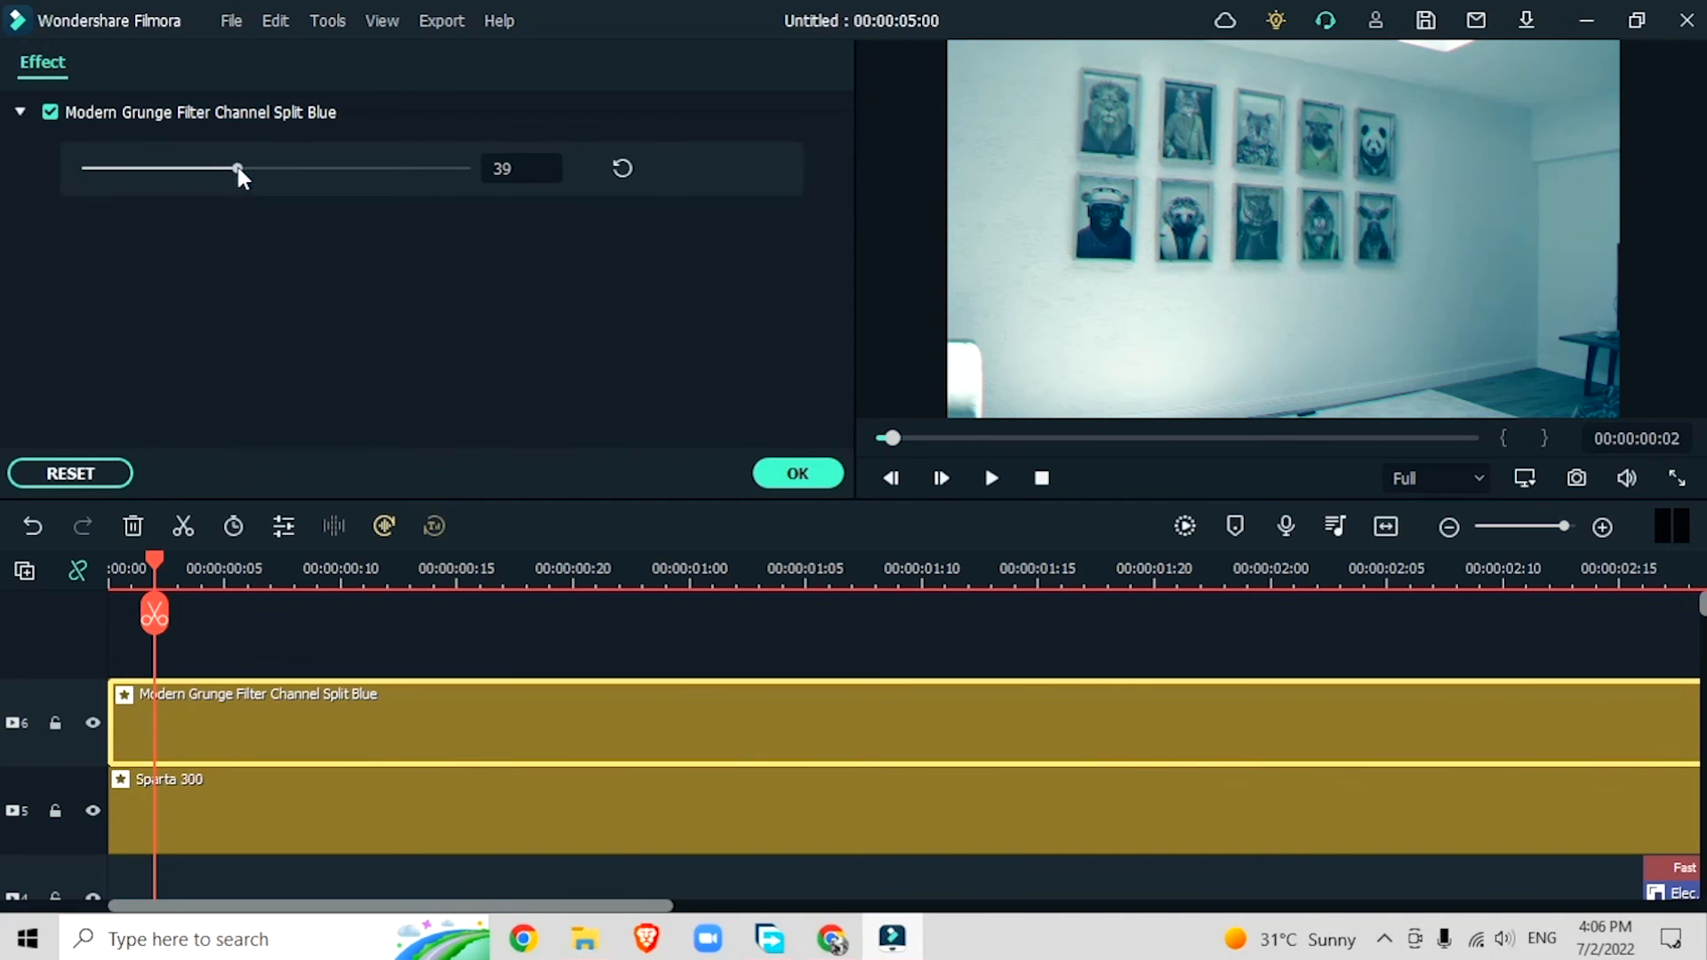
drag(239, 176, 152, 176)
click(818, 479)
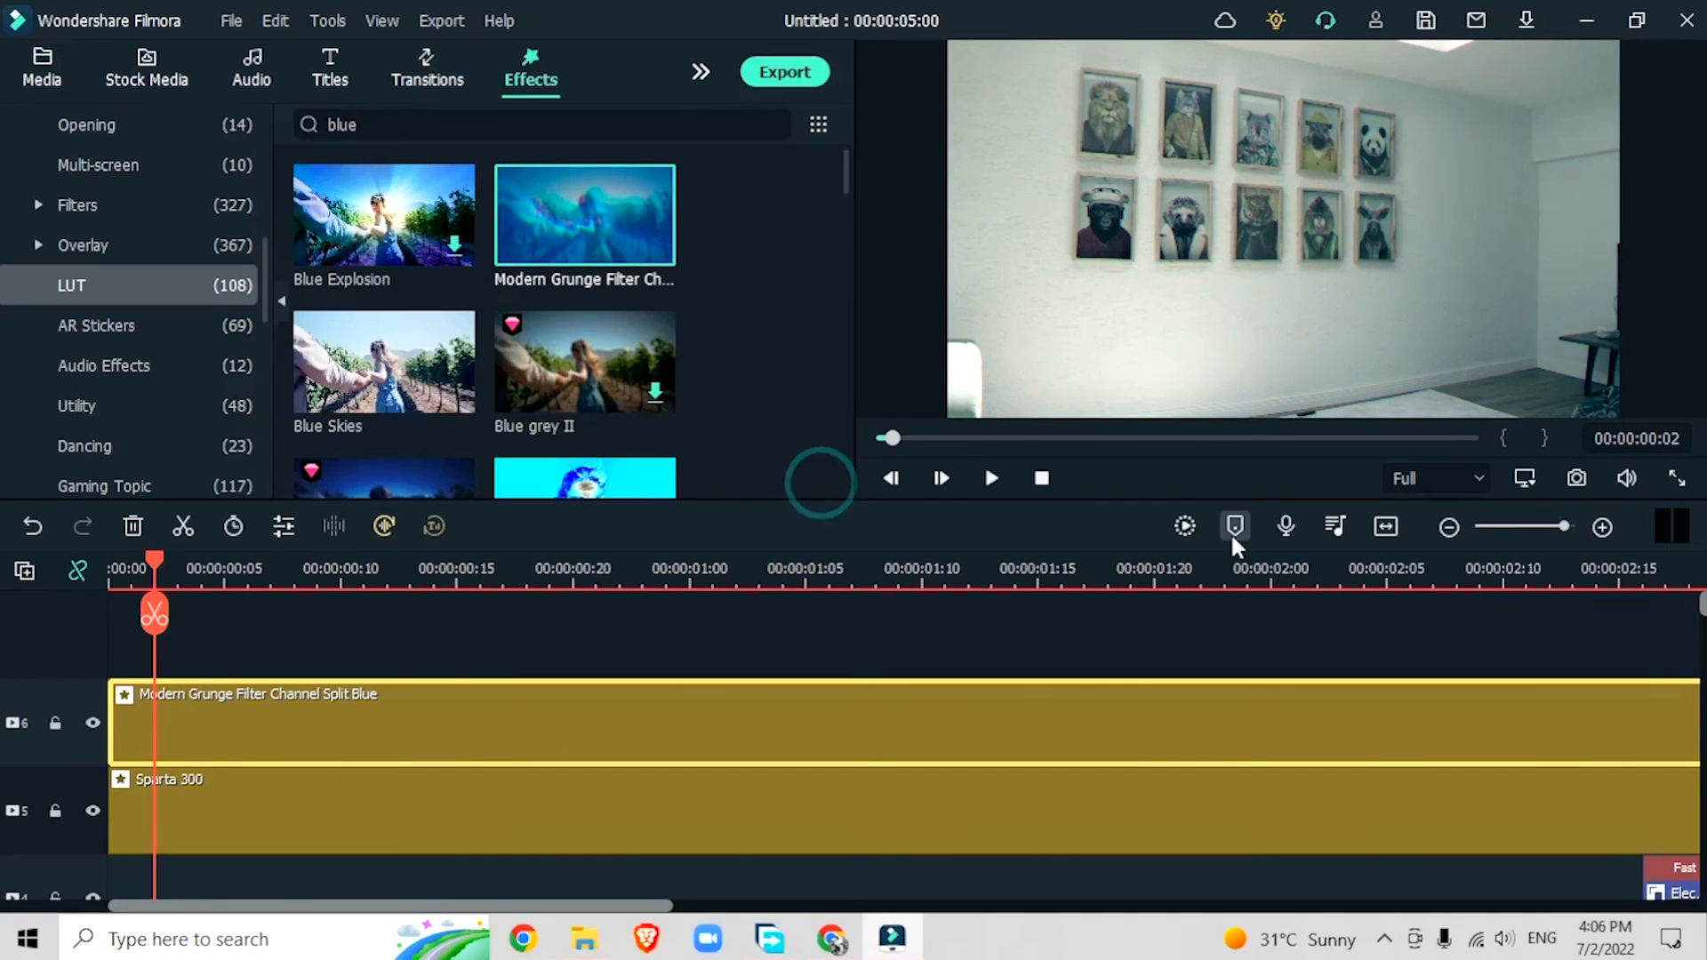
Step: Select both the Sparta 300 and Modern Grunge Filter Channel Split Blue effects across the full timeline
click(1448, 526)
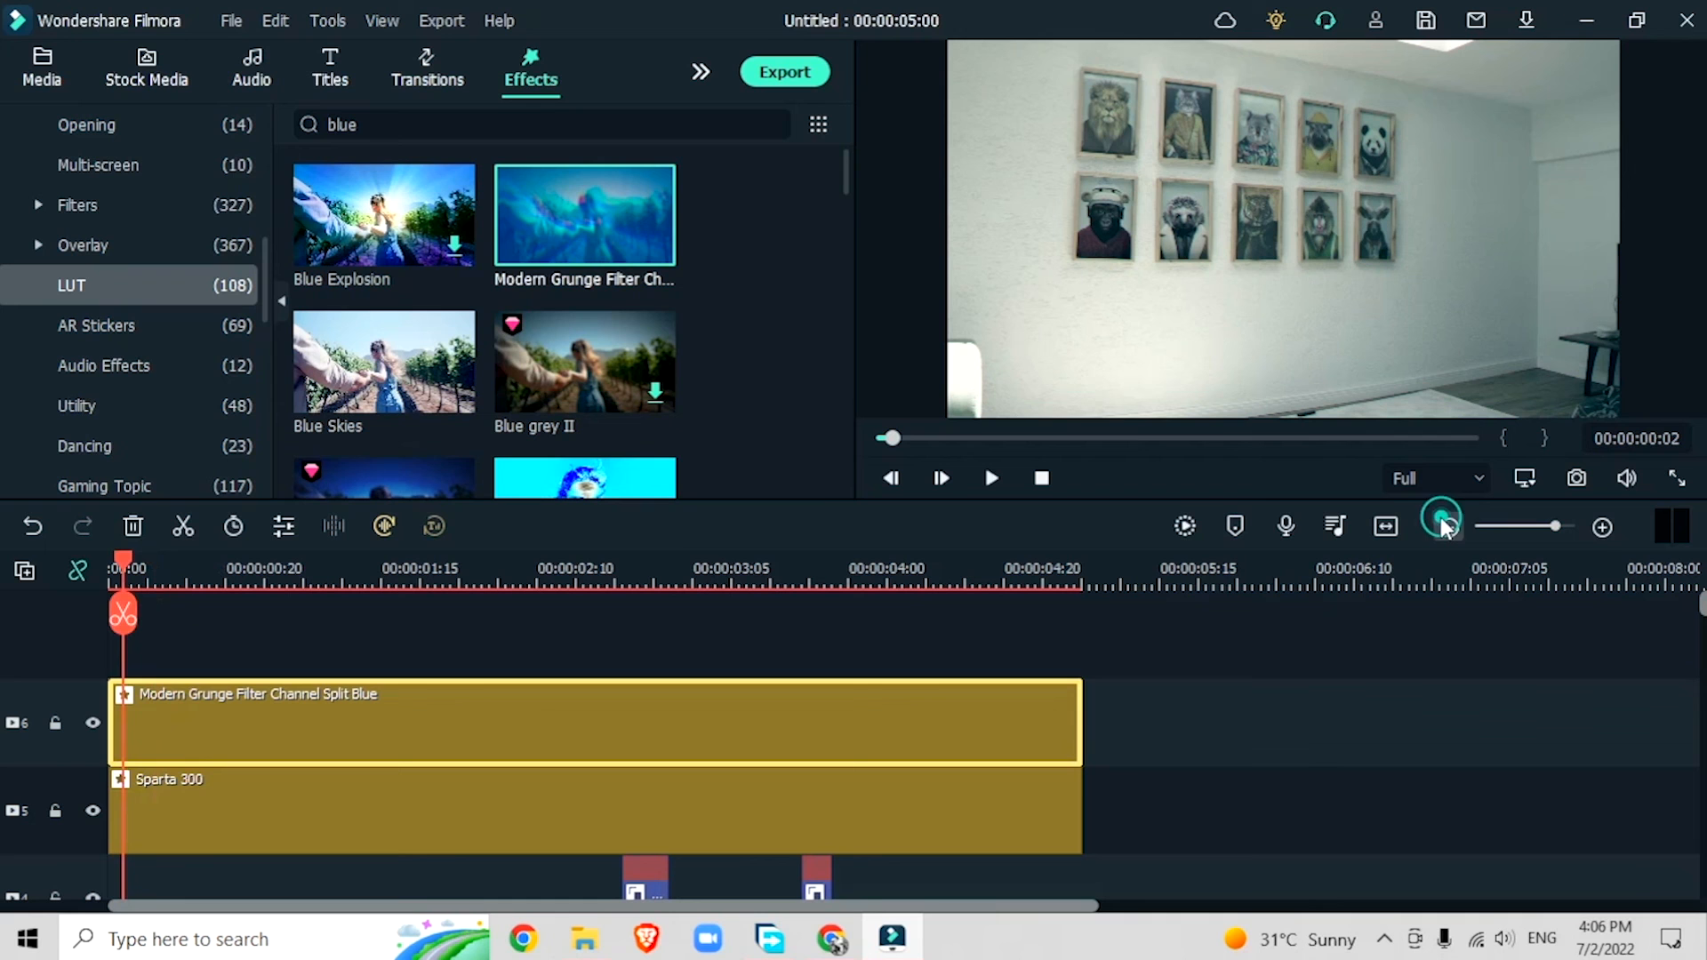
click(1023, 823)
scroll(1449, 734, down, 2)
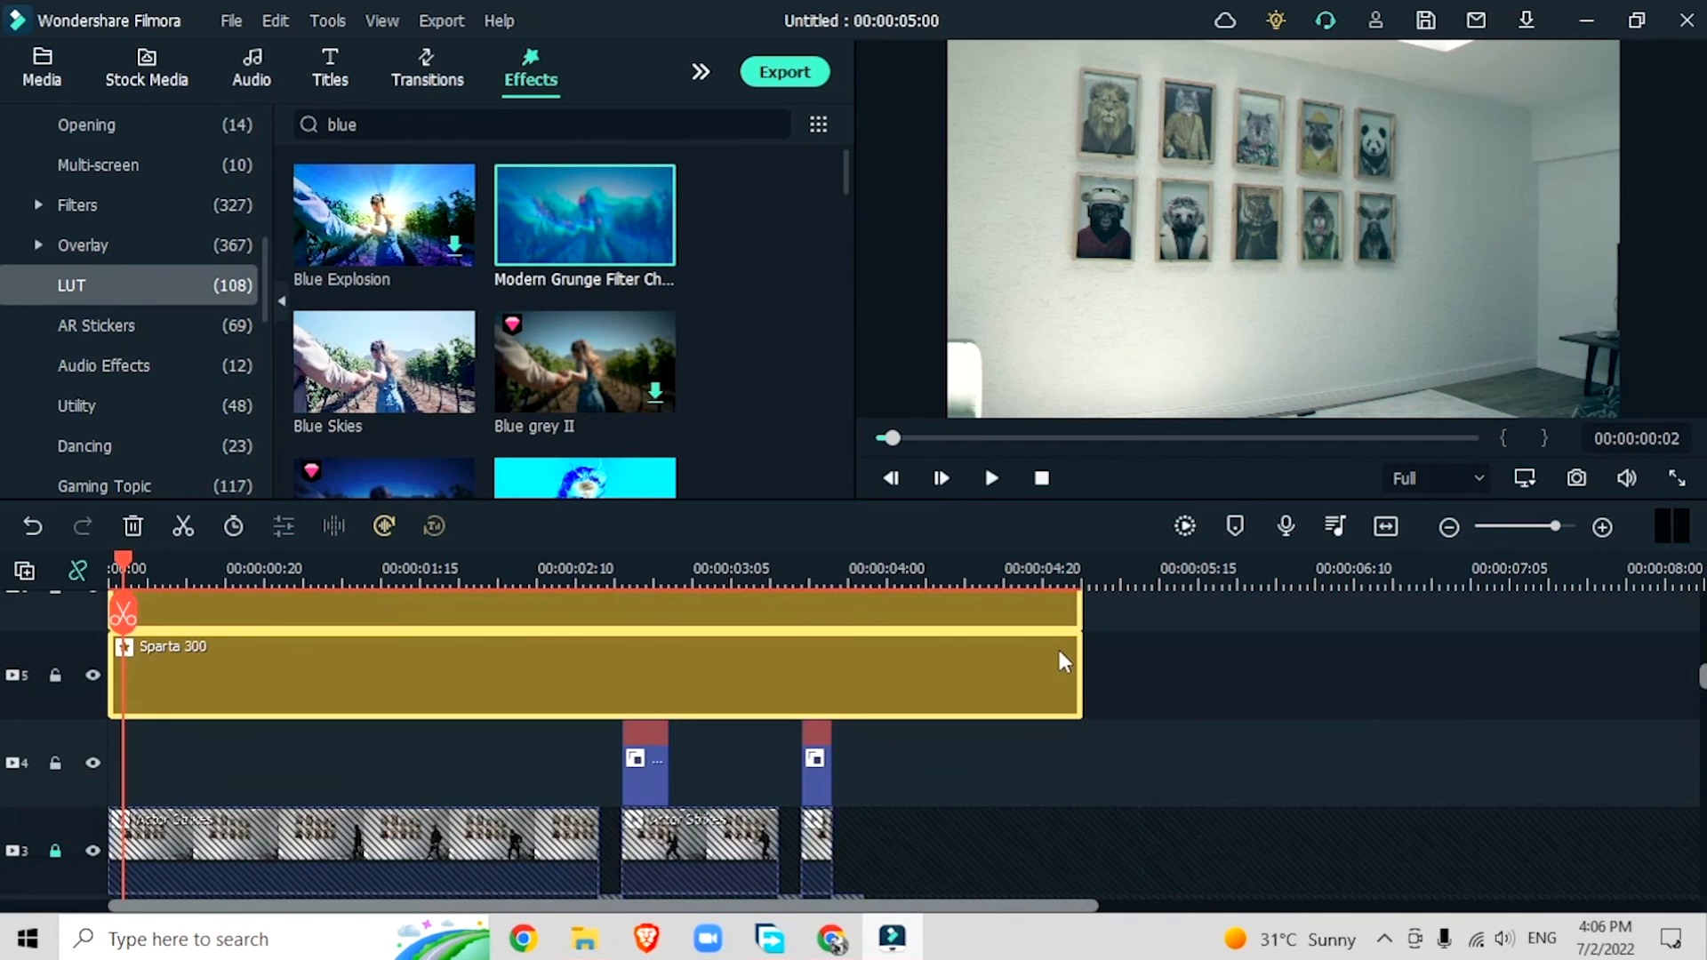